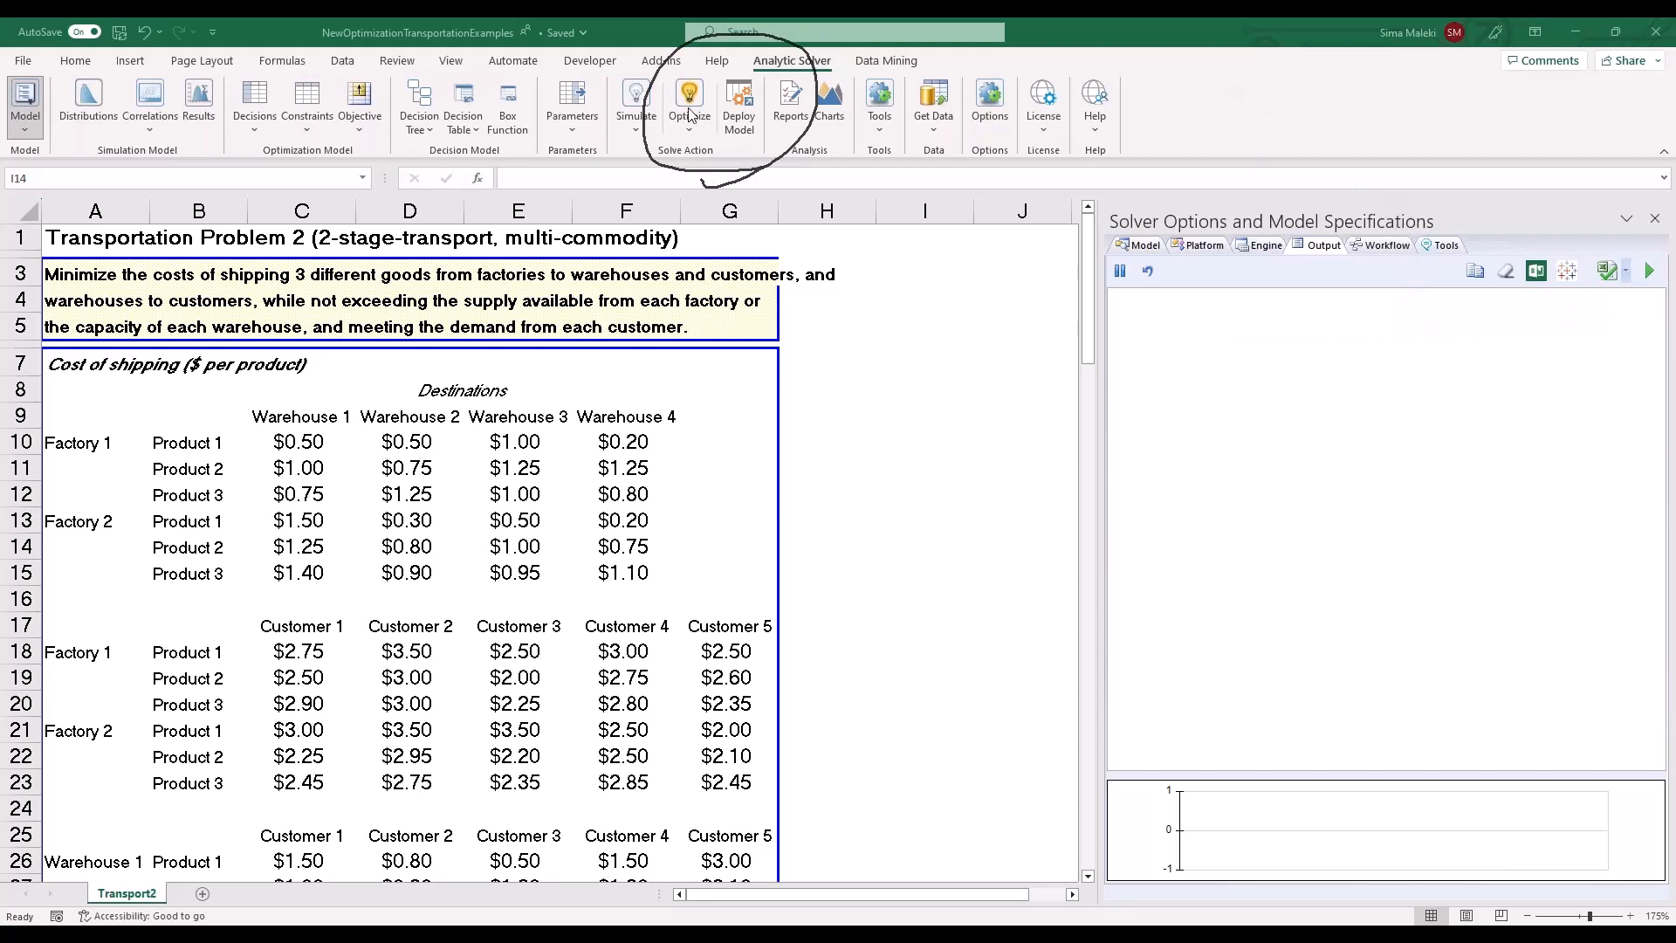
Look over the Deploy Model destinations available for the transportation model and close the dialog
left_click(738, 106)
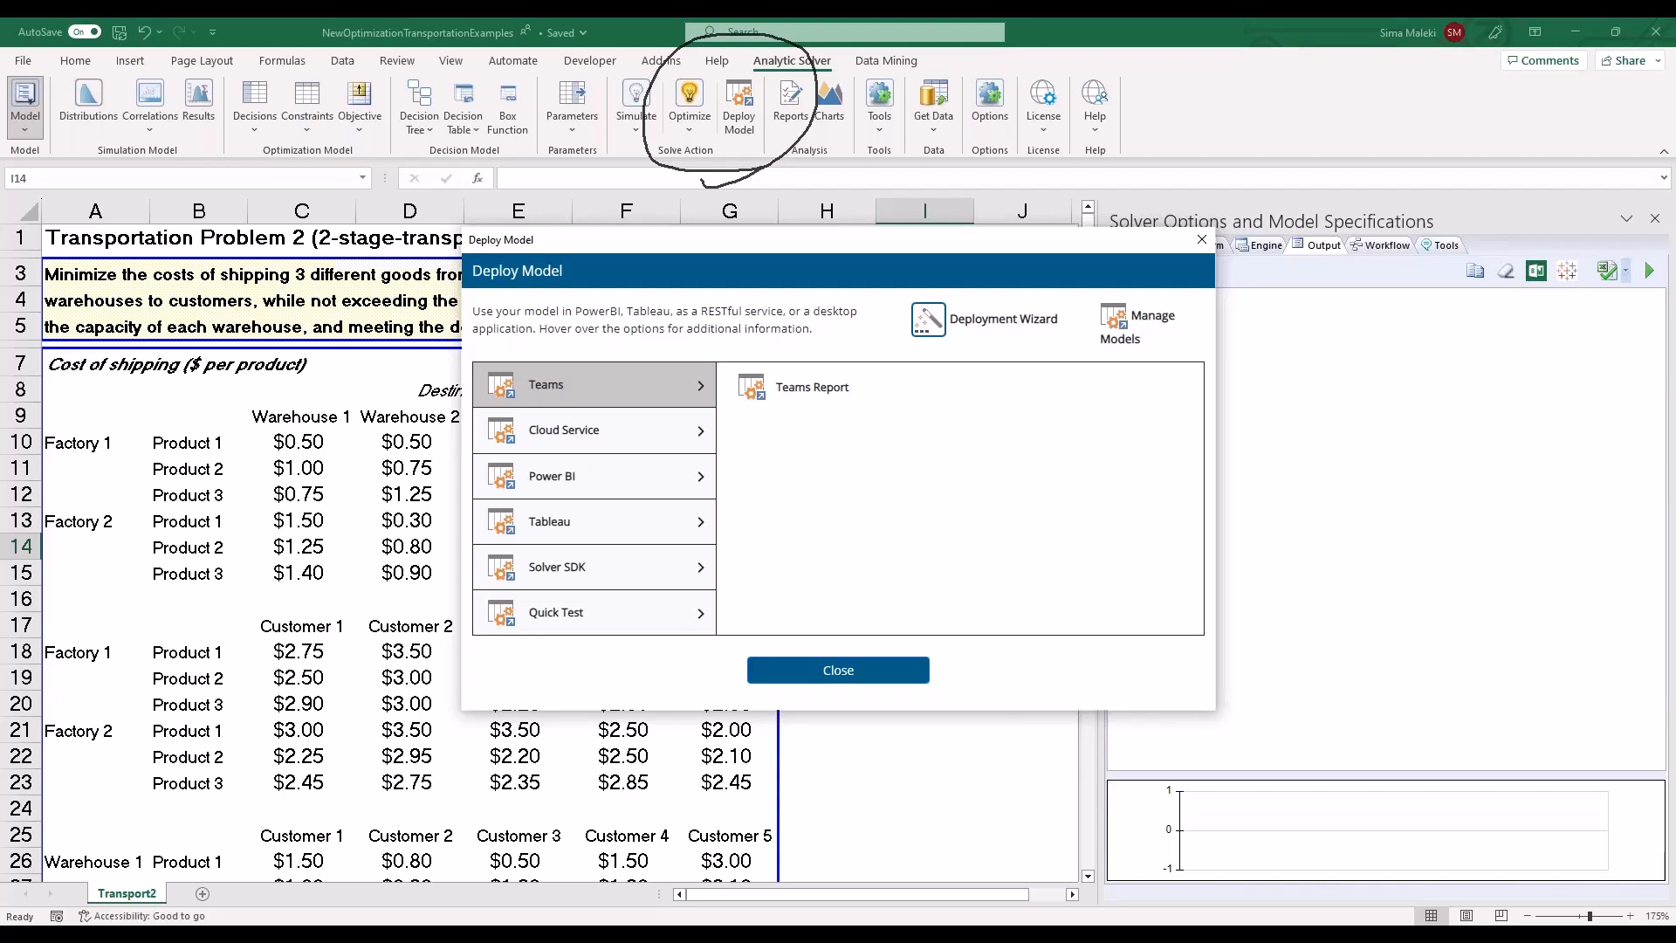
left_click(1416, 110)
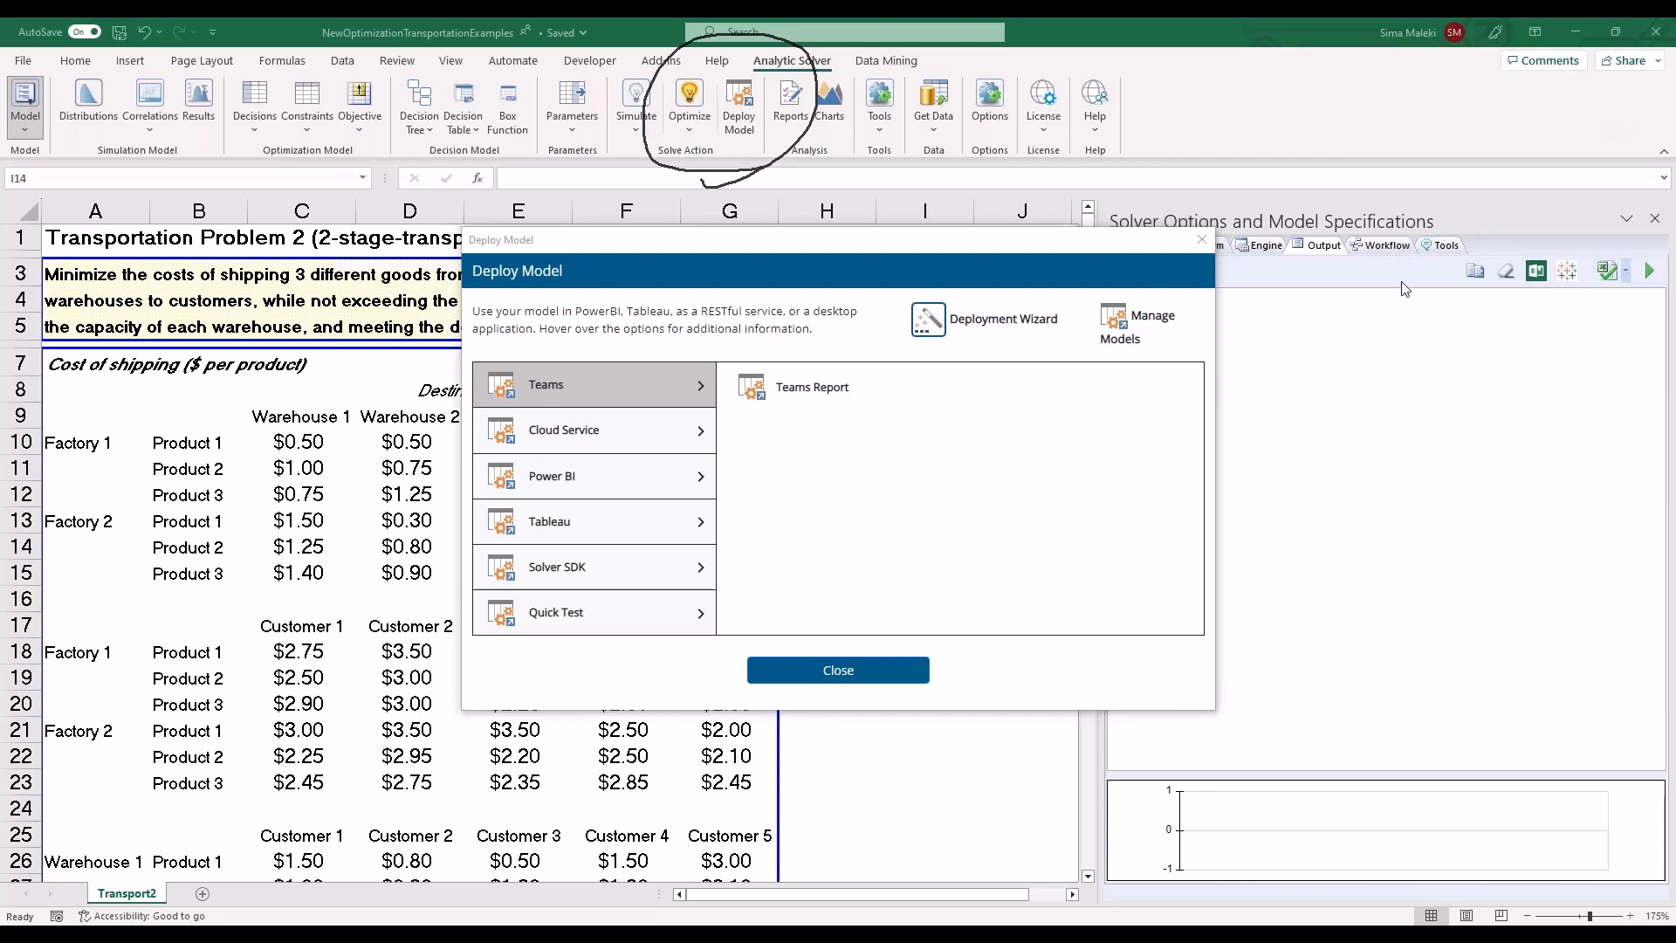
left_click(1198, 234)
left_click(932, 449)
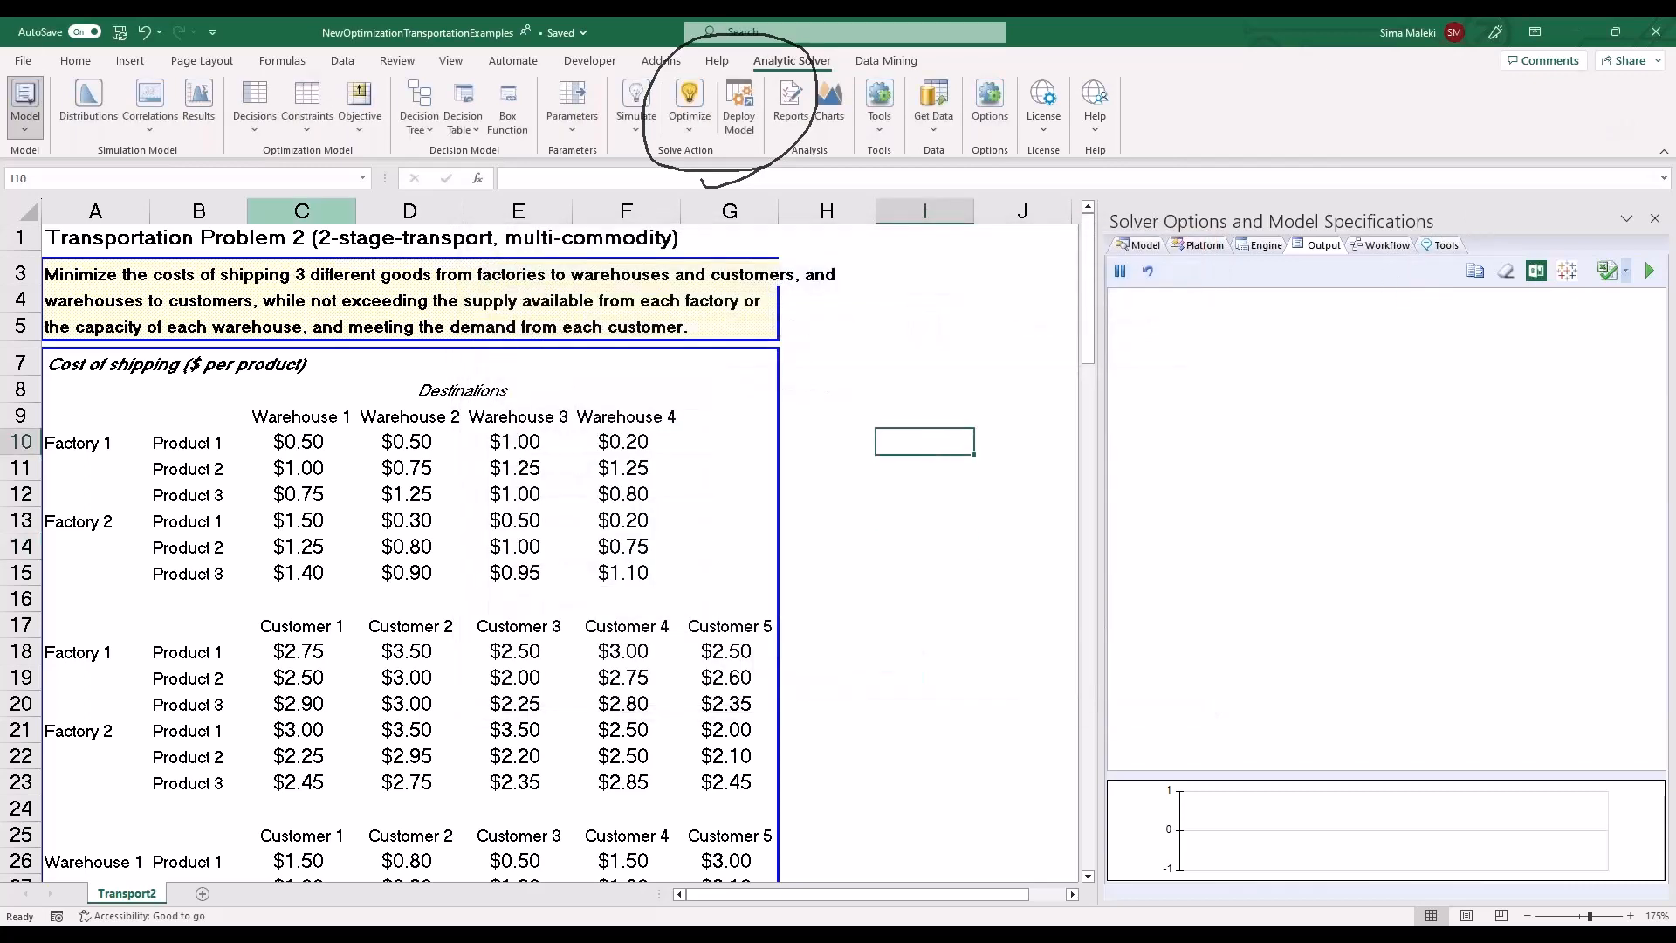
left_click(23, 60)
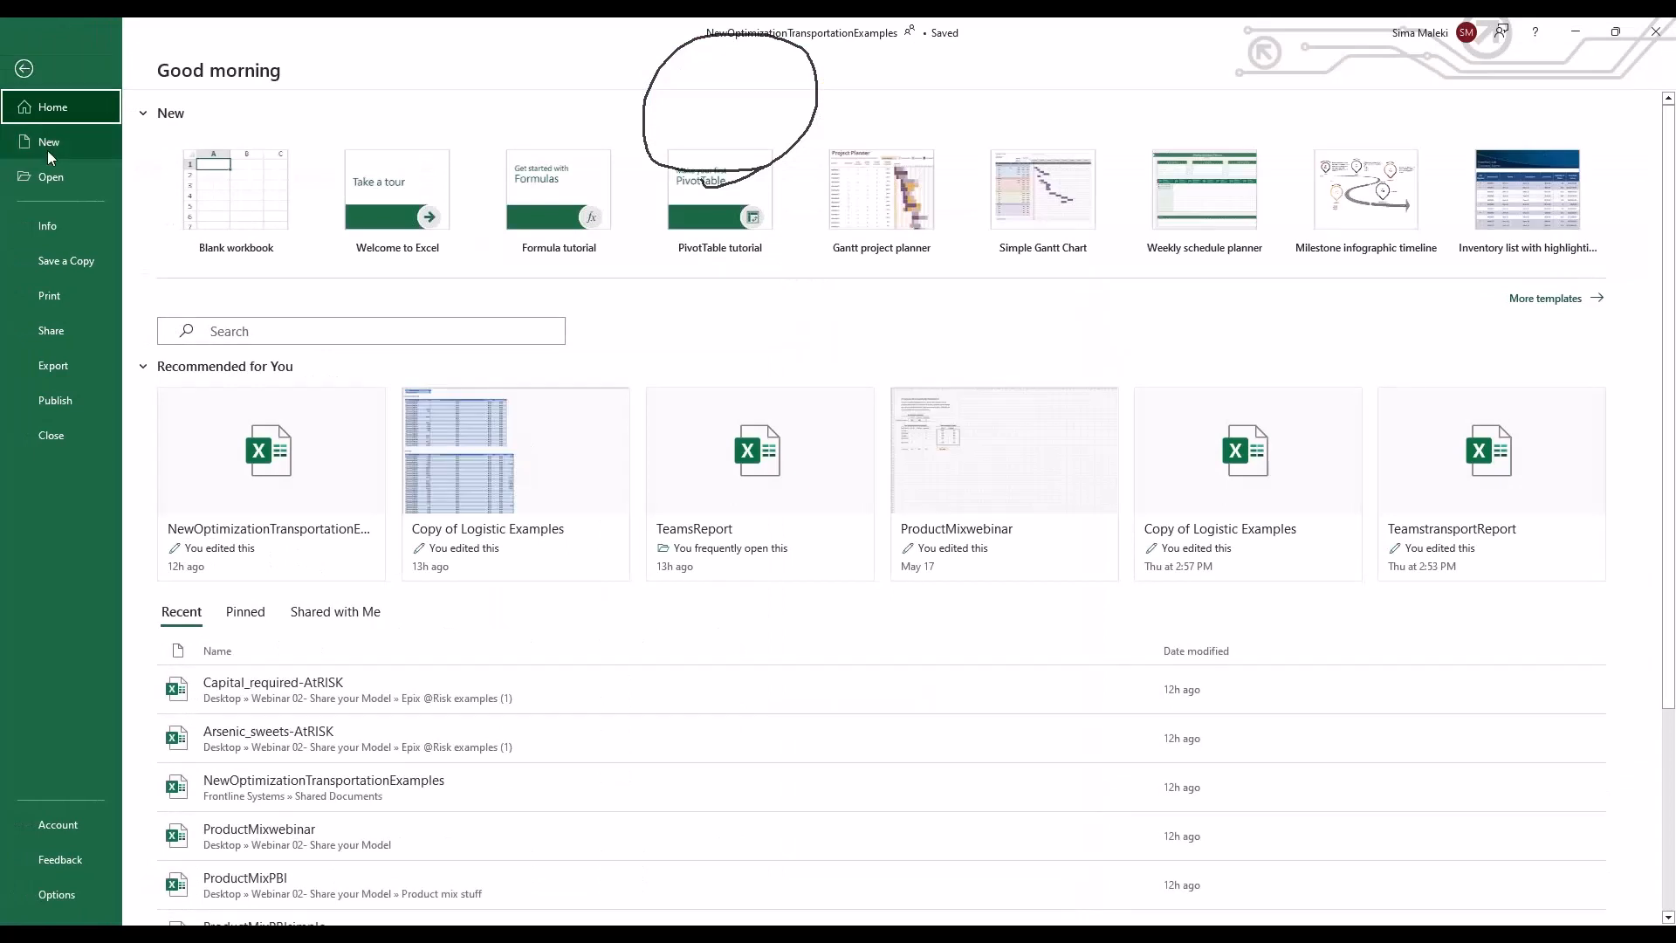
left_click(65, 262)
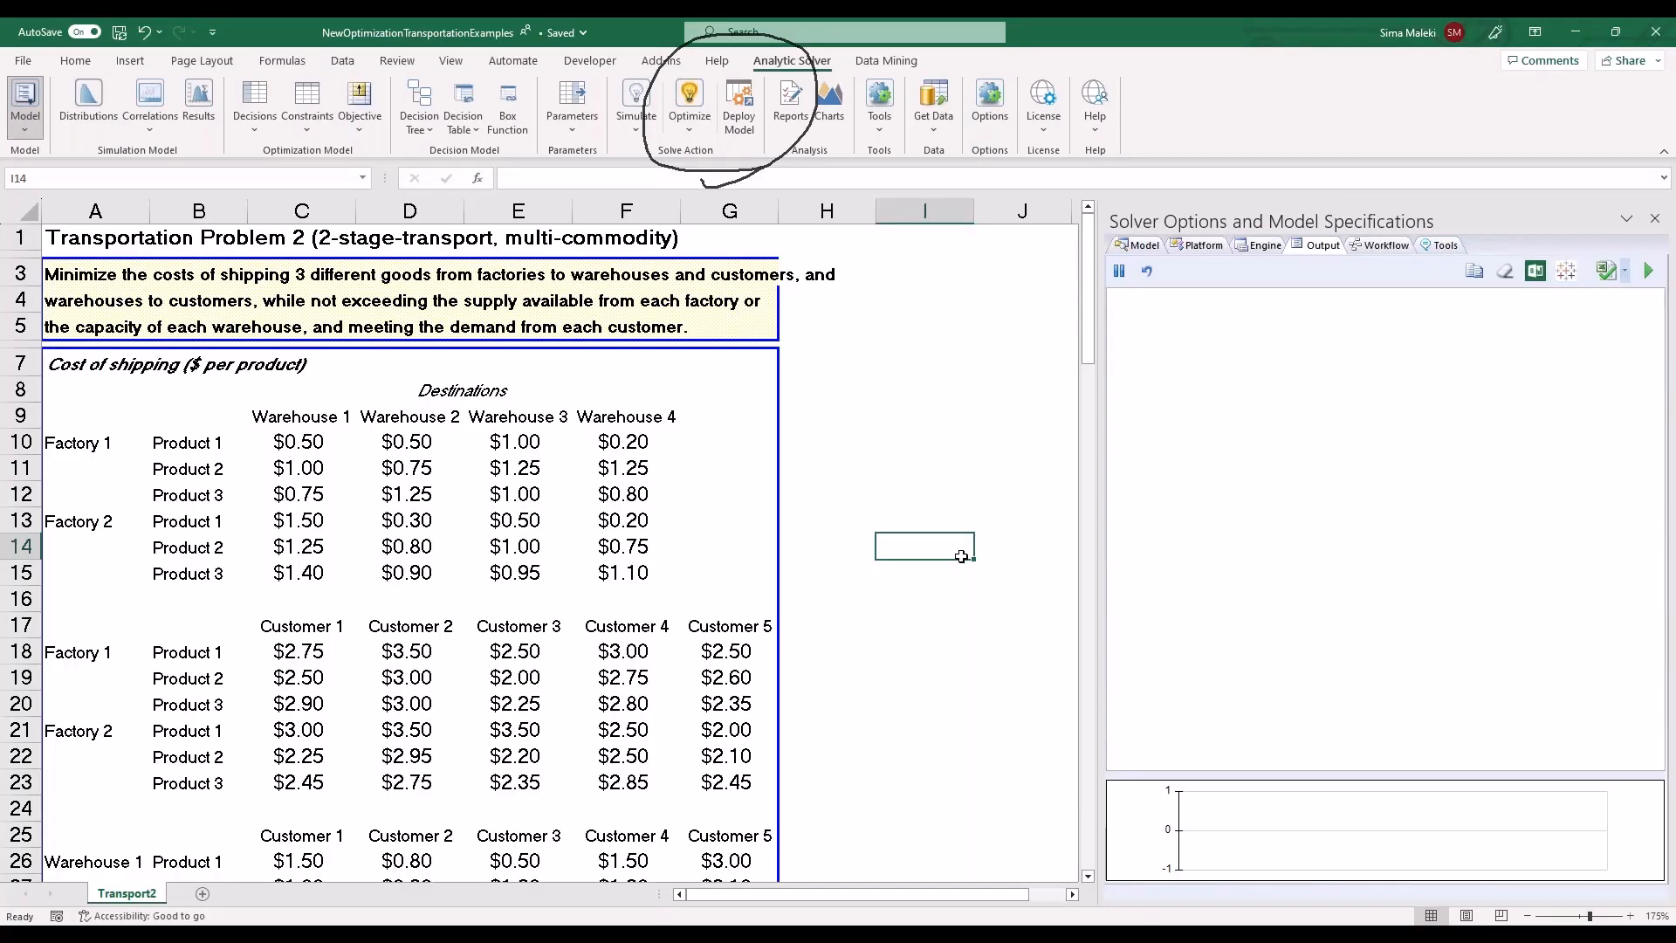
left_click(847, 433)
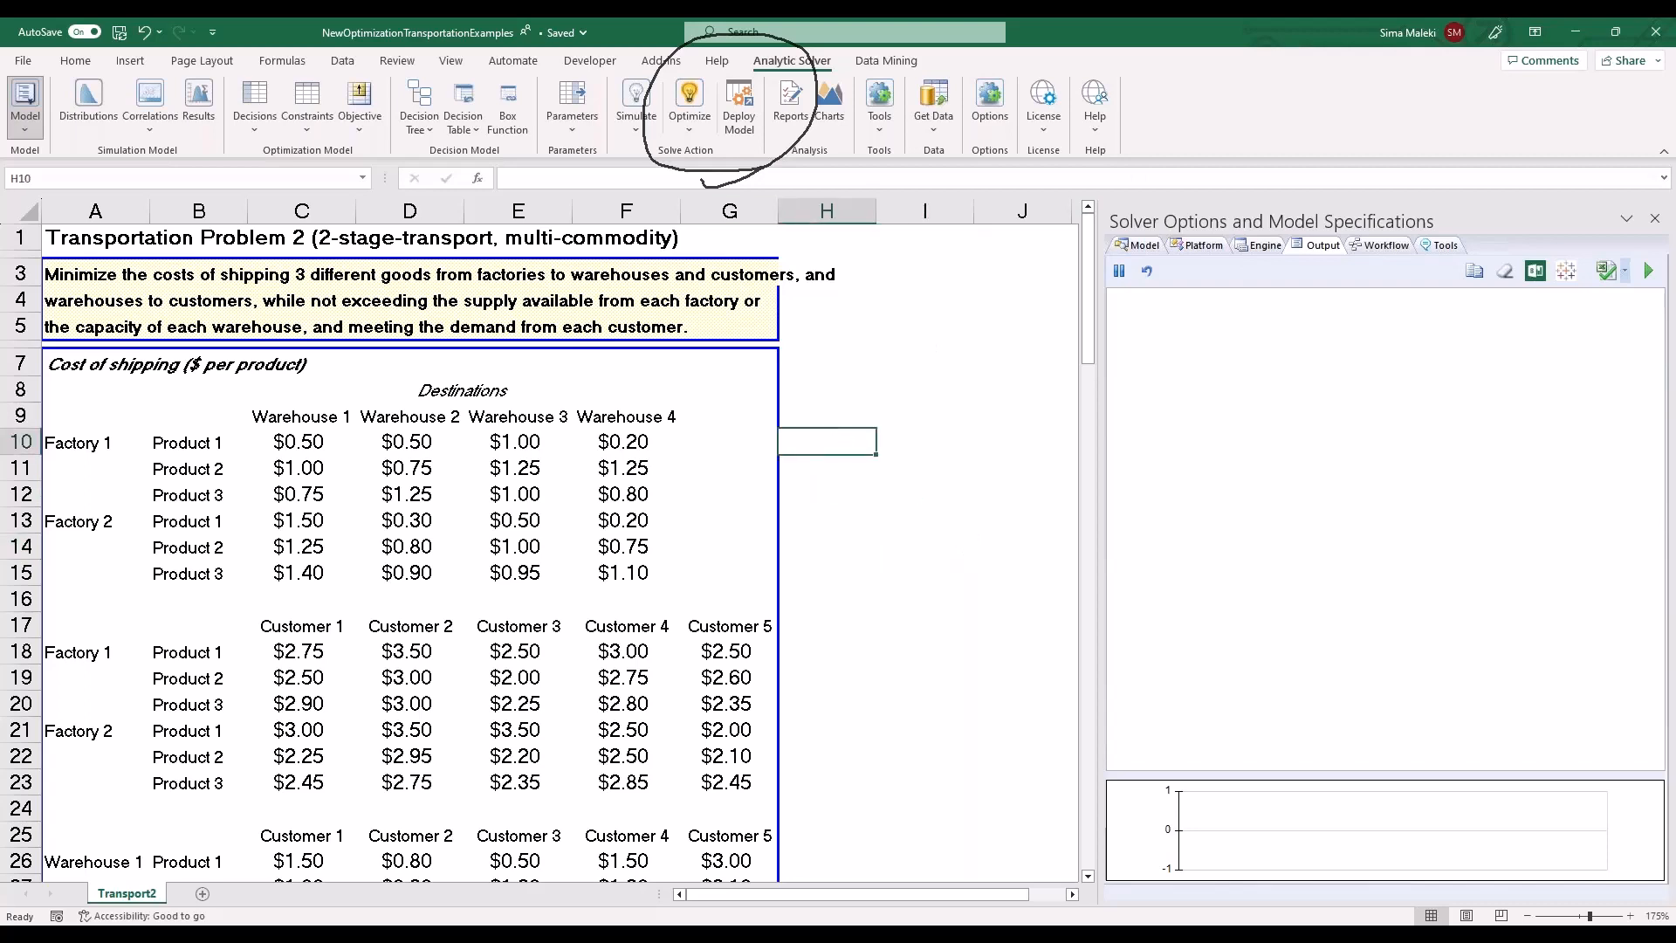
Check the Teams Report option among the model deployment choices and close the dialog
left_click(739, 125)
mouse_move(777, 390)
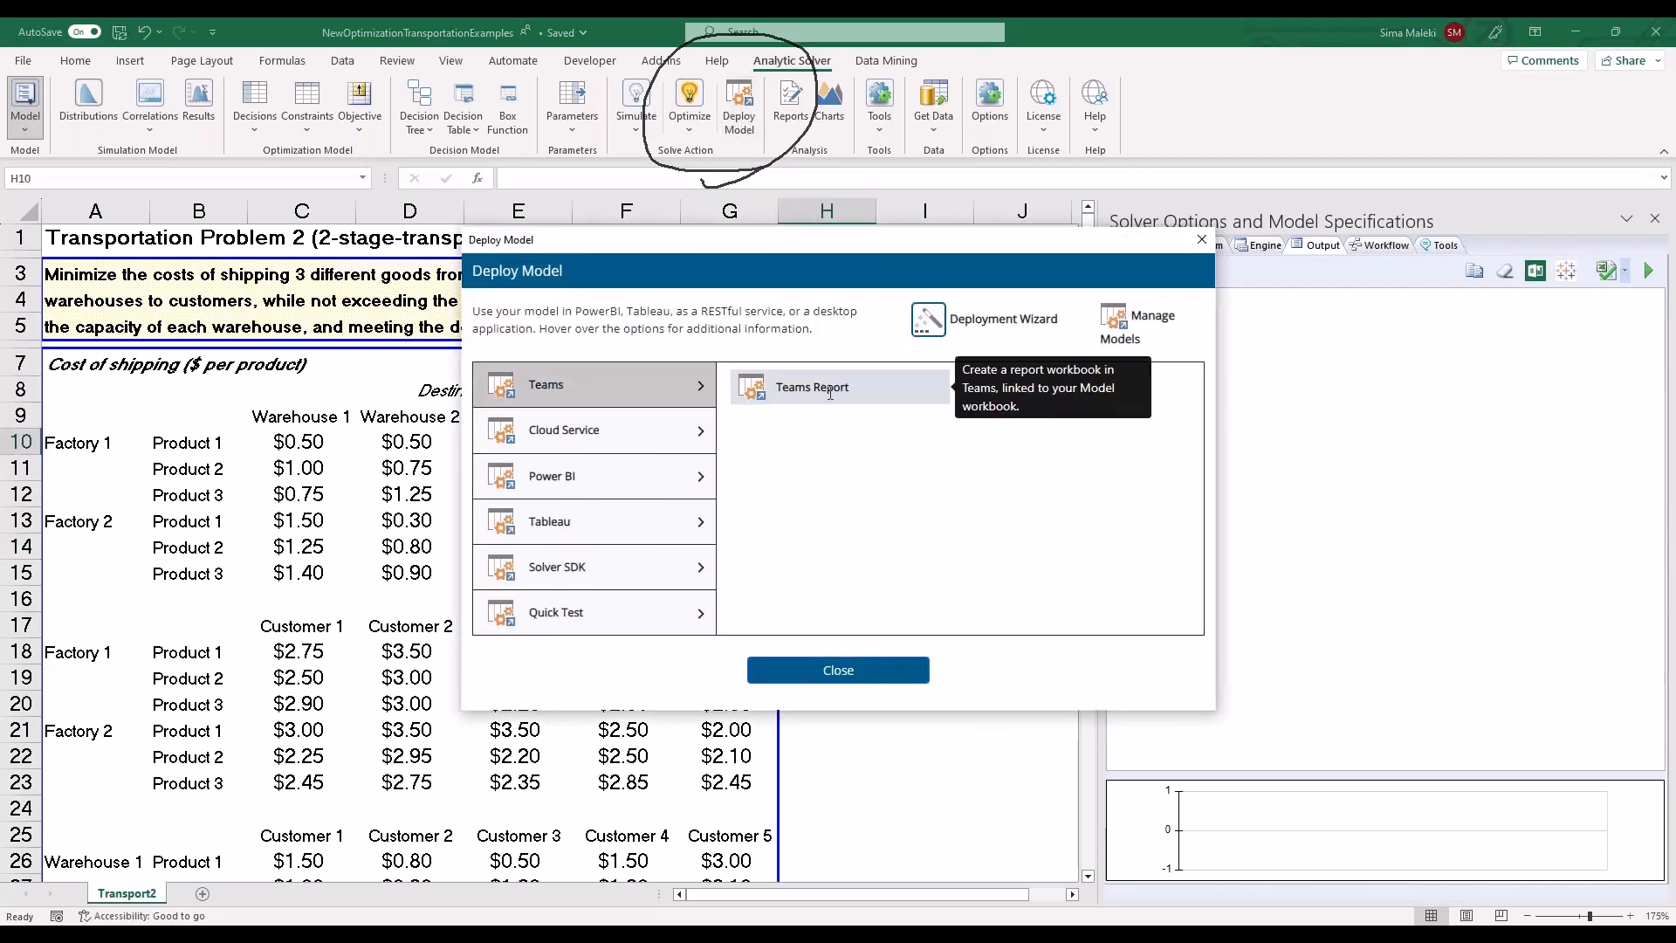
left_click(1202, 240)
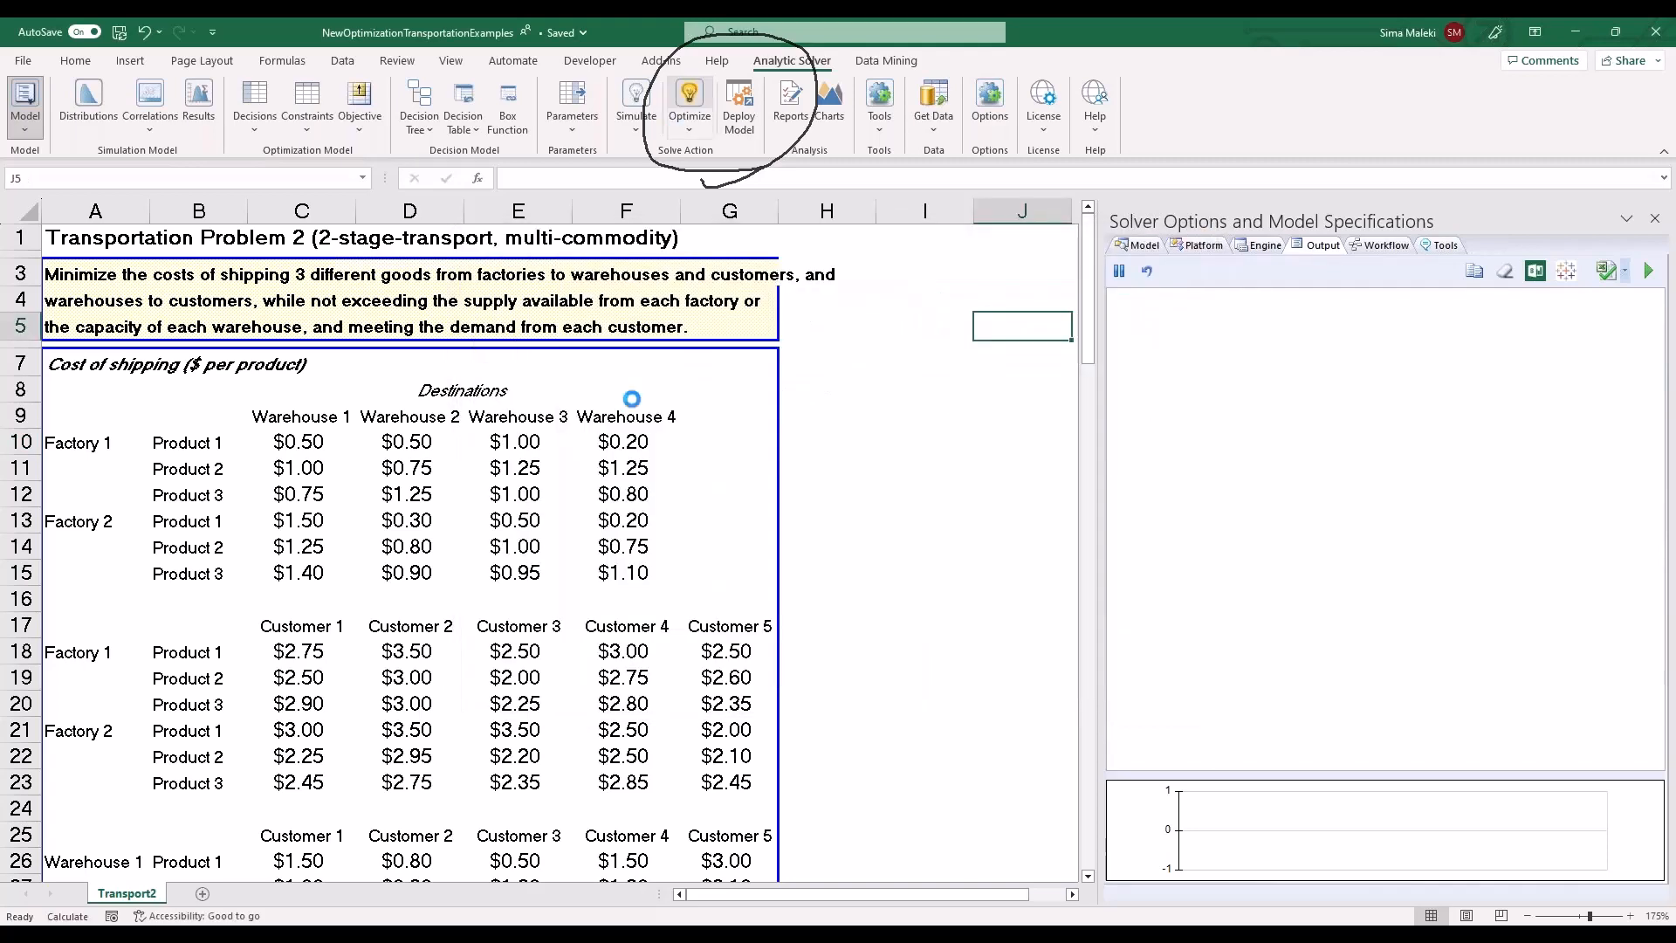
Optimize the transportation model, skipping the Guided Mode guidance
left_click(876, 673)
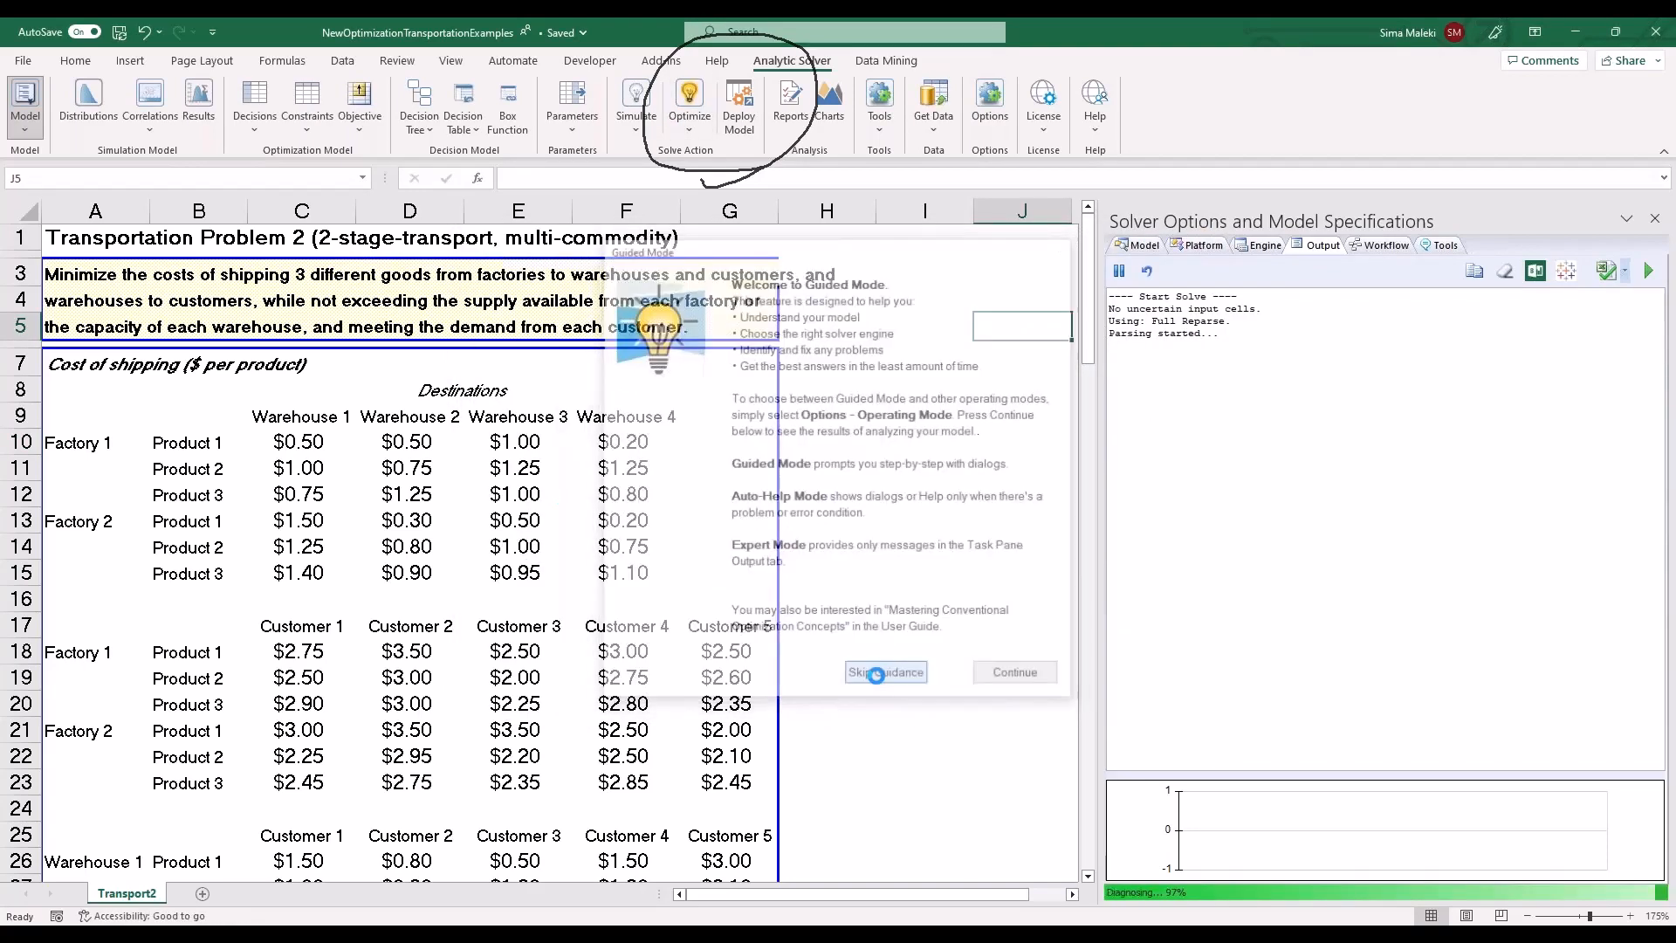
left_click(879, 625)
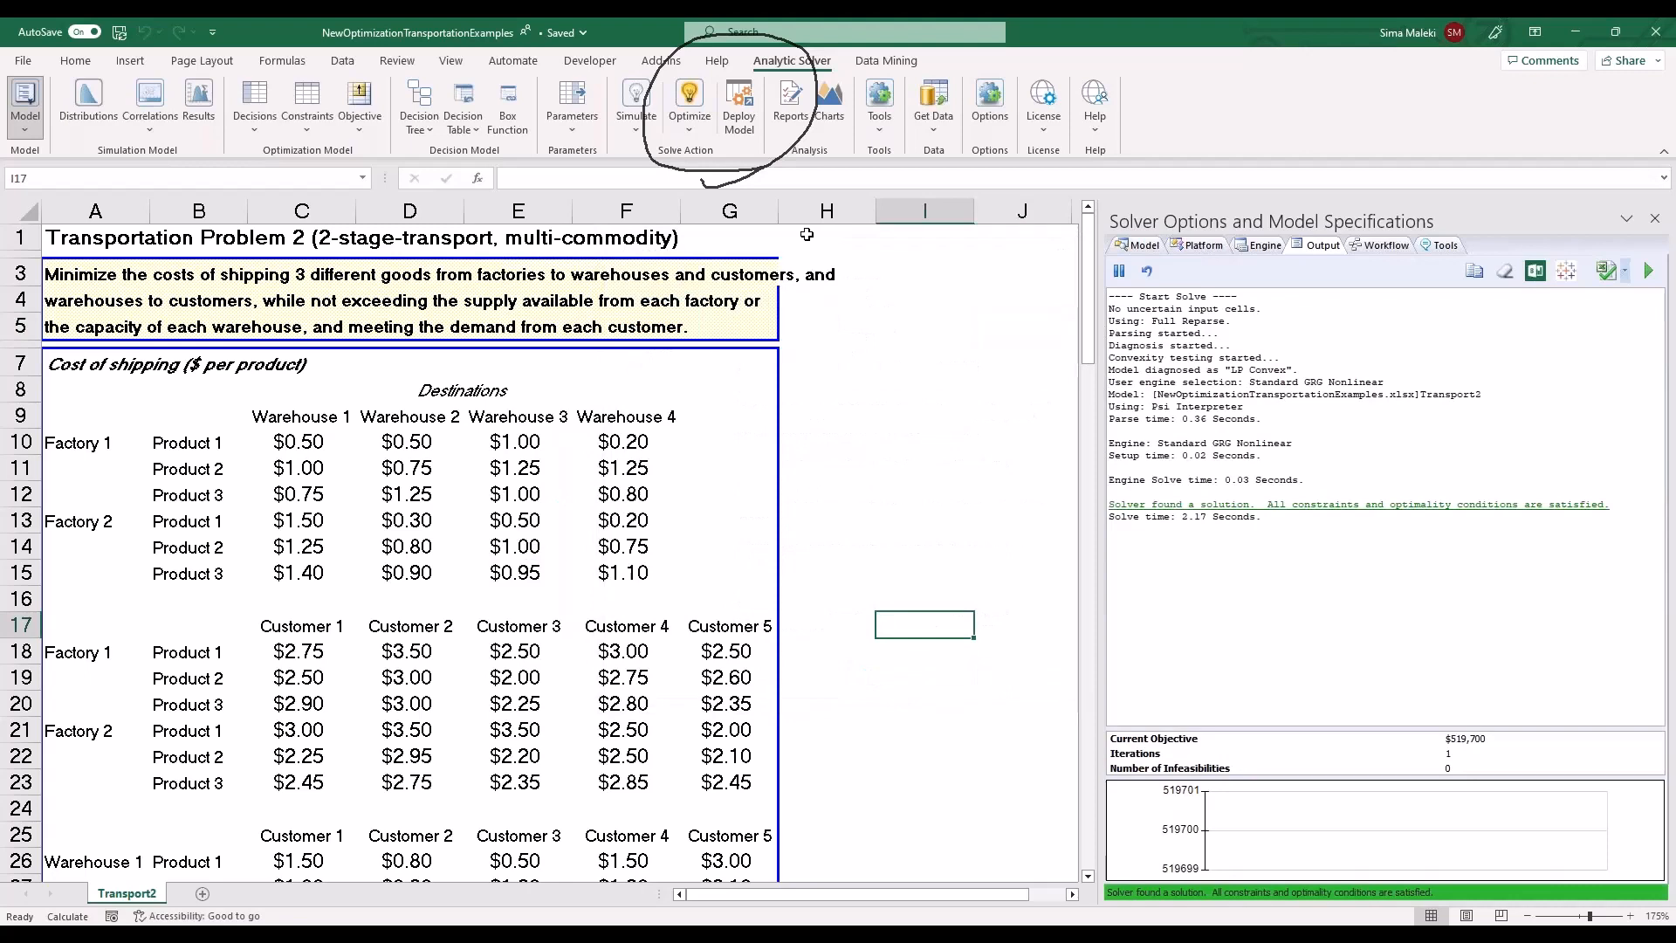
Start a Teams Report deployment of the solved model and include all of its available cells in the report
left_click(744, 122)
left_click(809, 395)
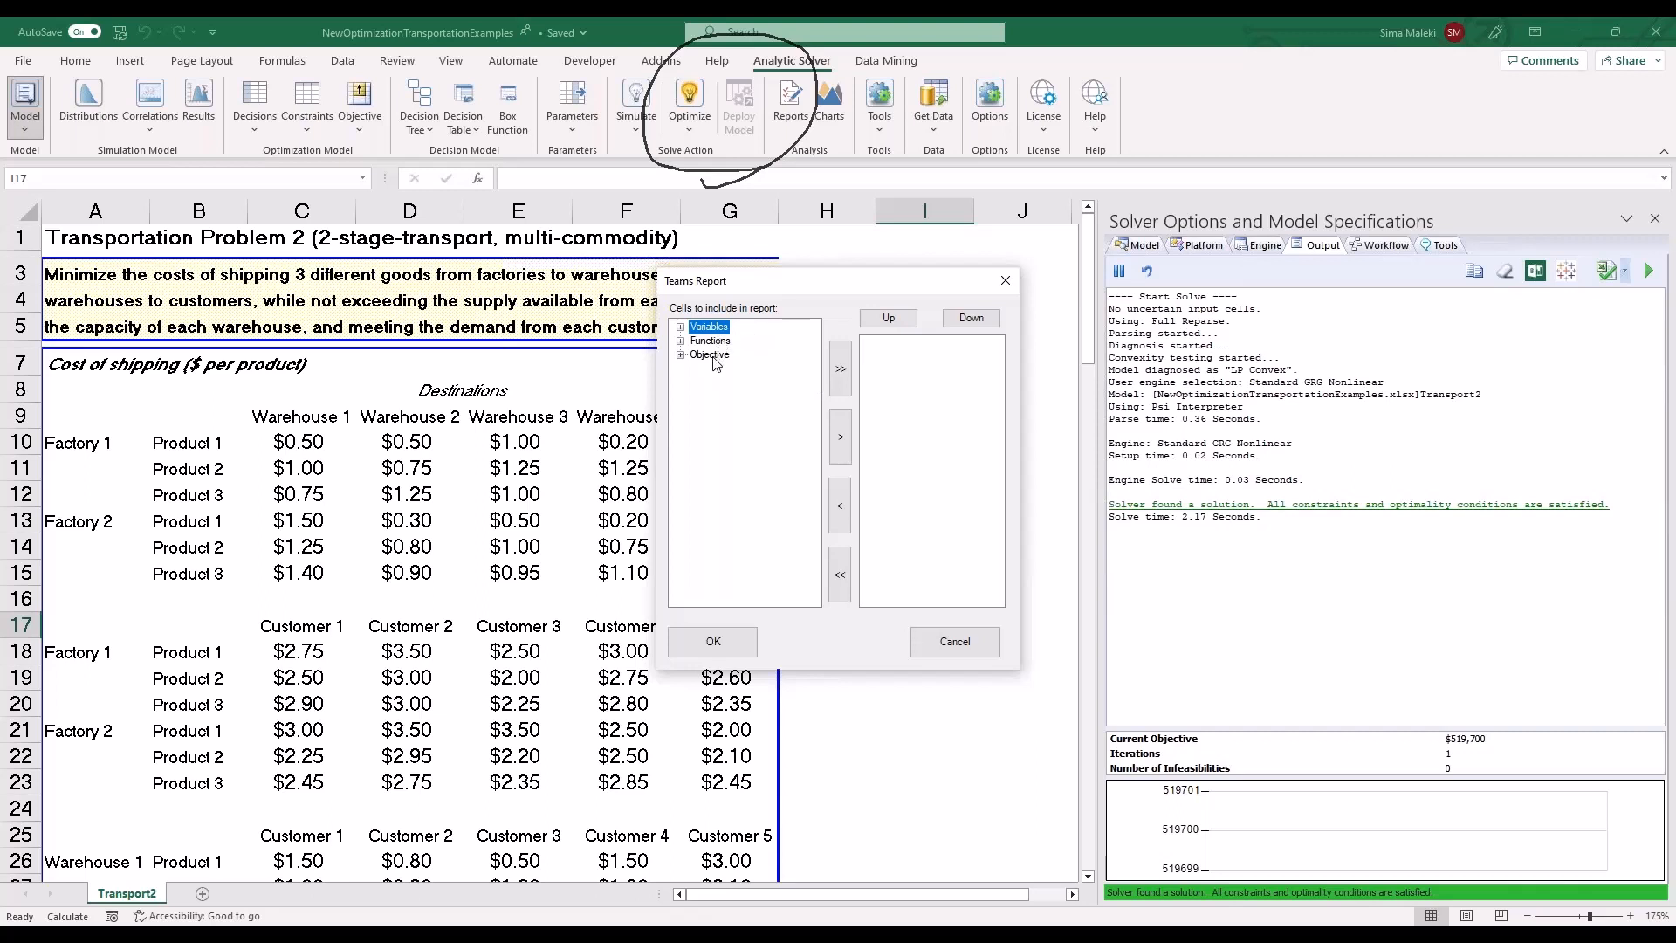
left_click(841, 384)
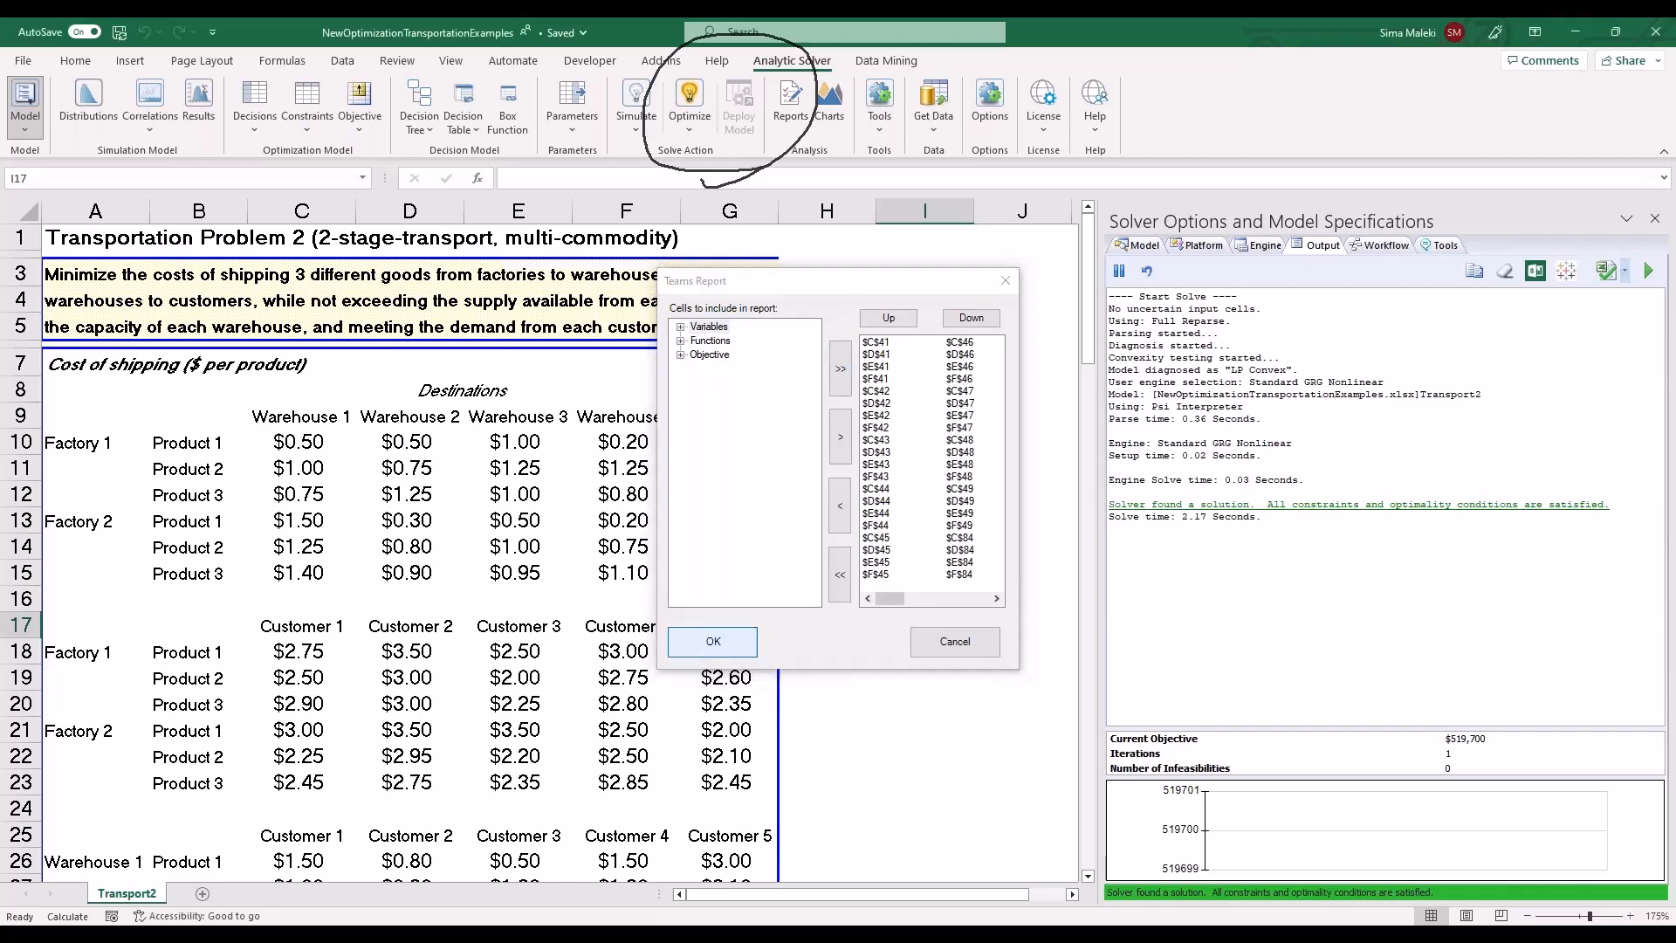
left_click(713, 641)
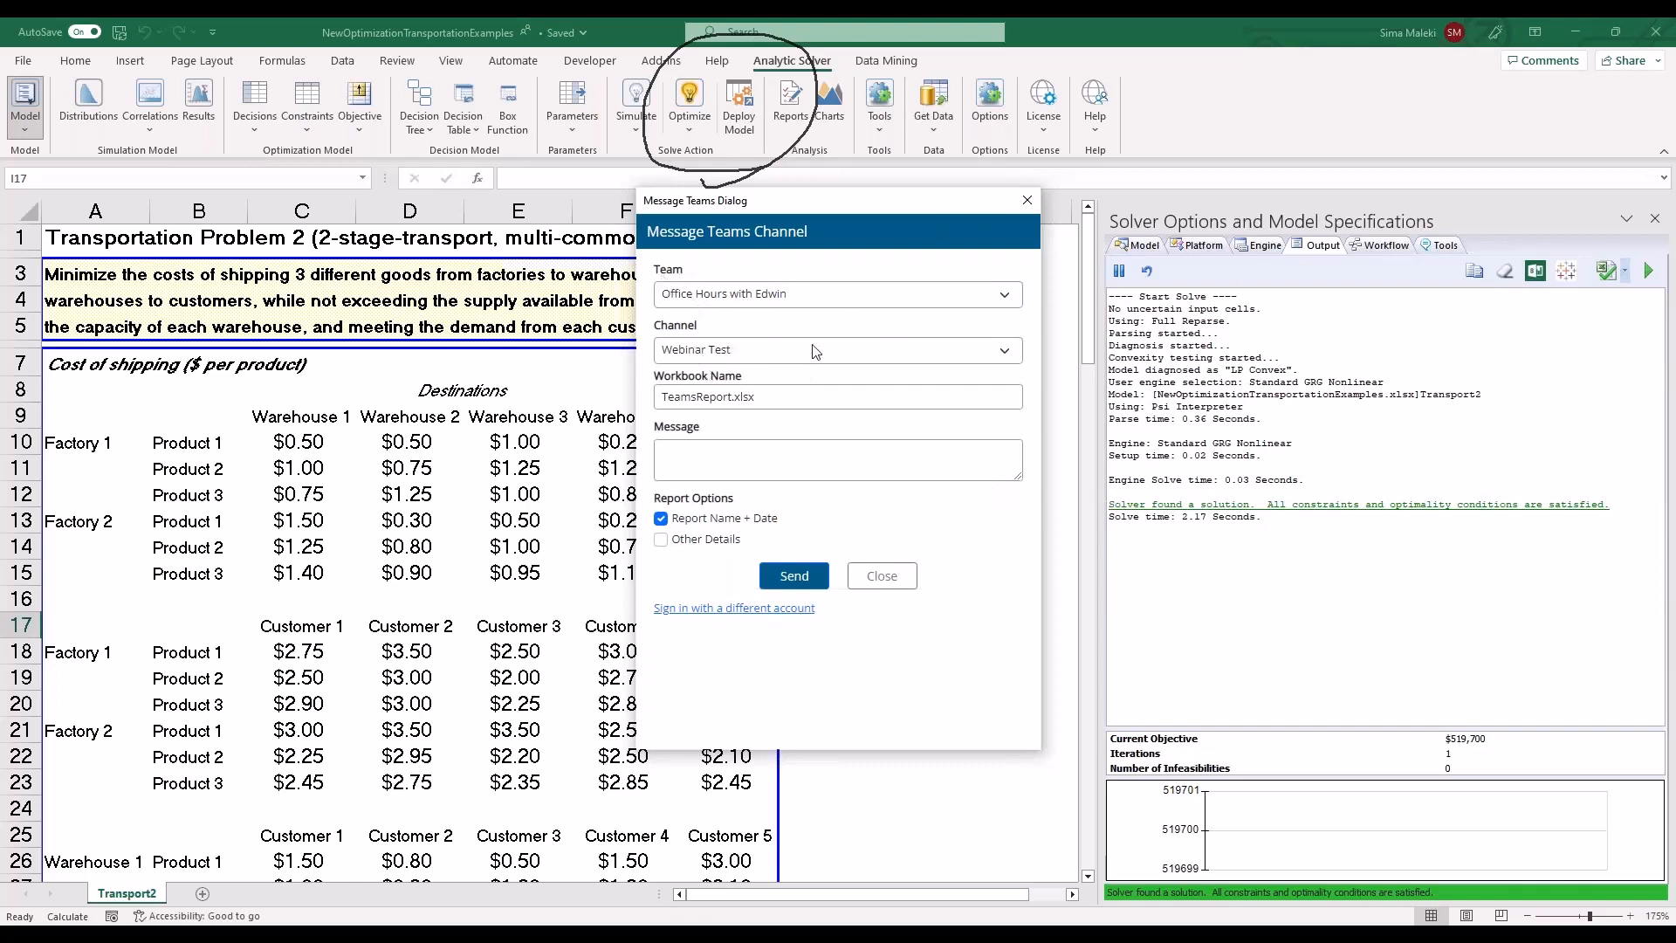
Send the report as TeamsReport.xlsx to the Webinar Test channel and display the OptTeamsReport 1 sheet
left_click(683, 399)
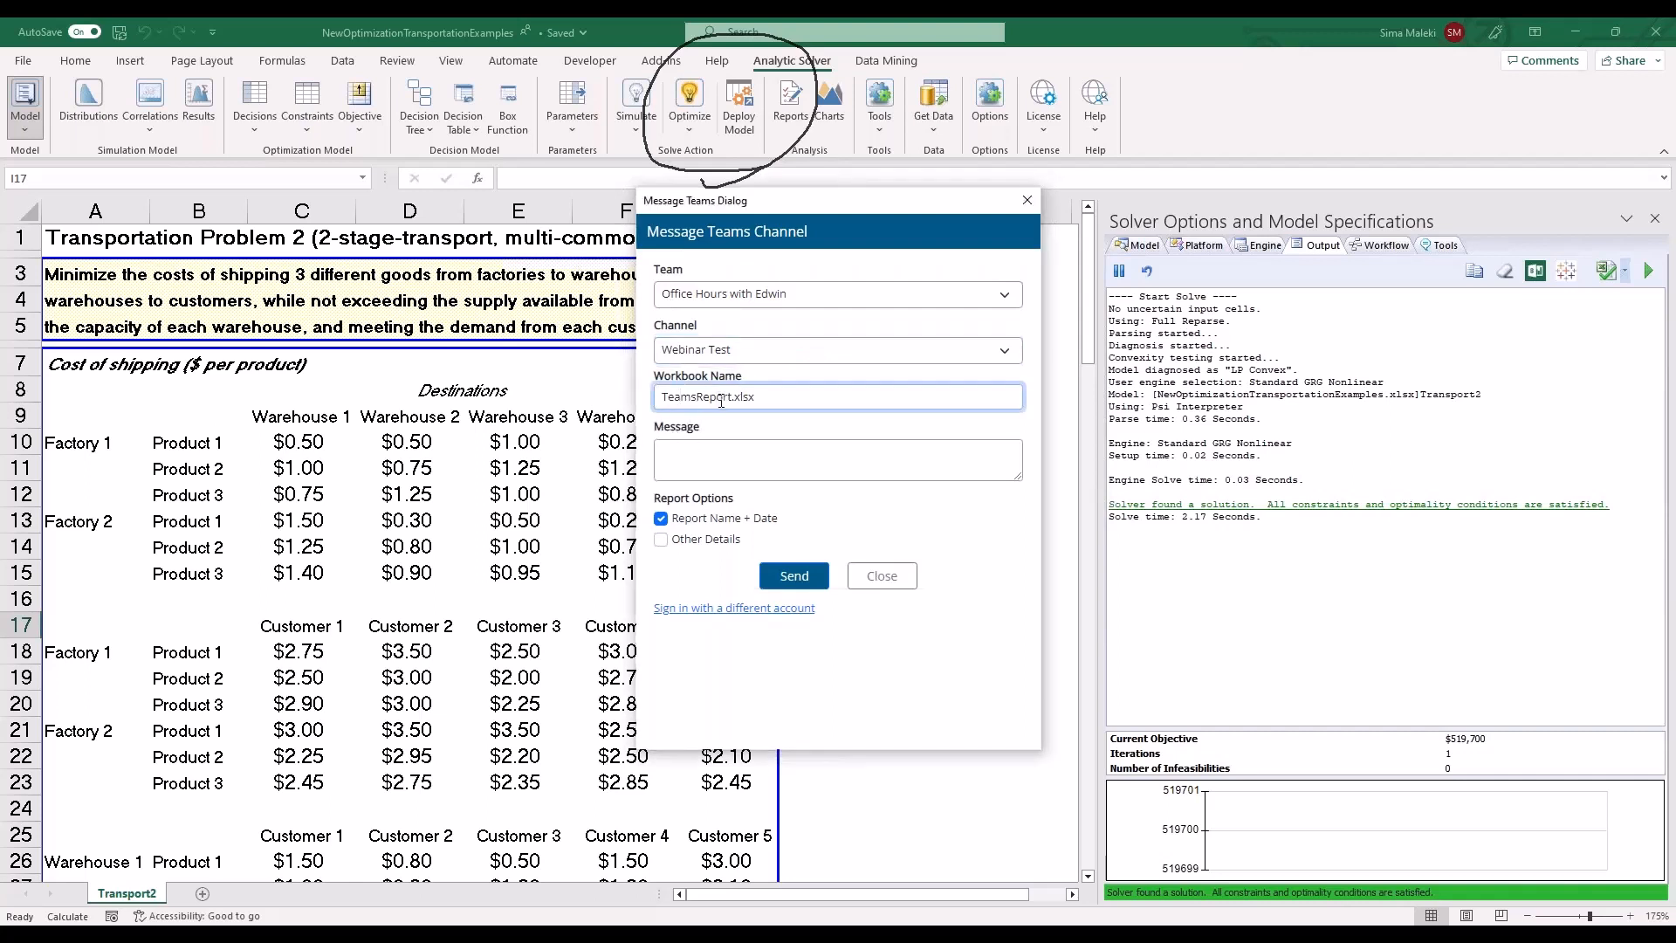
key("Tab")
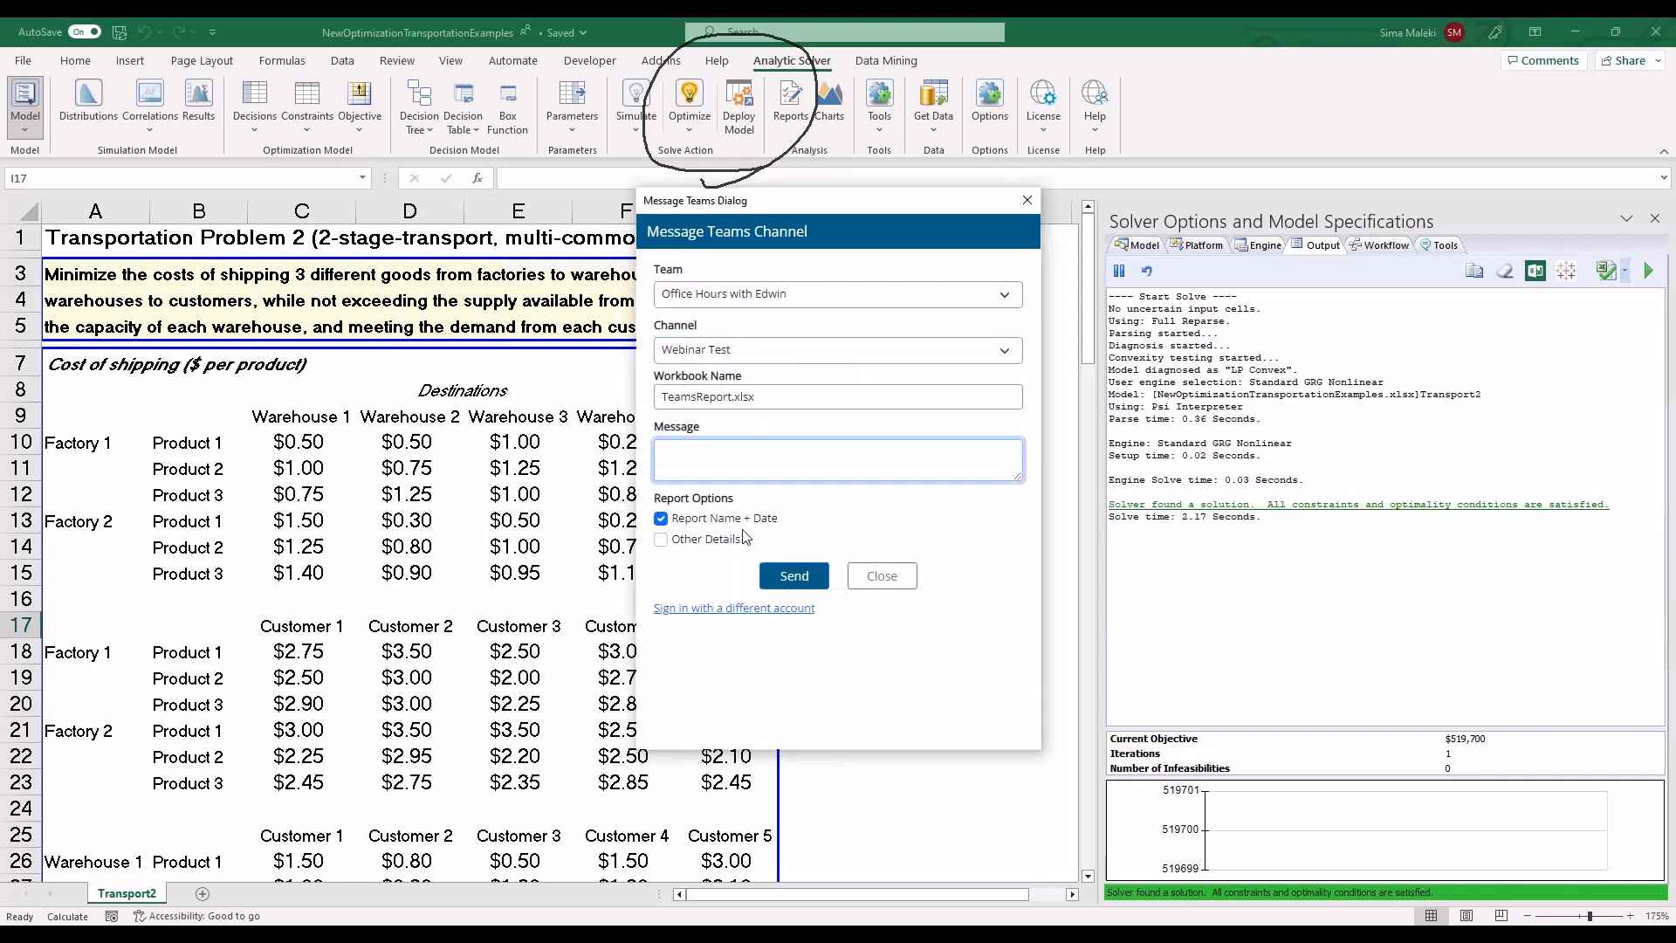
left_click(792, 577)
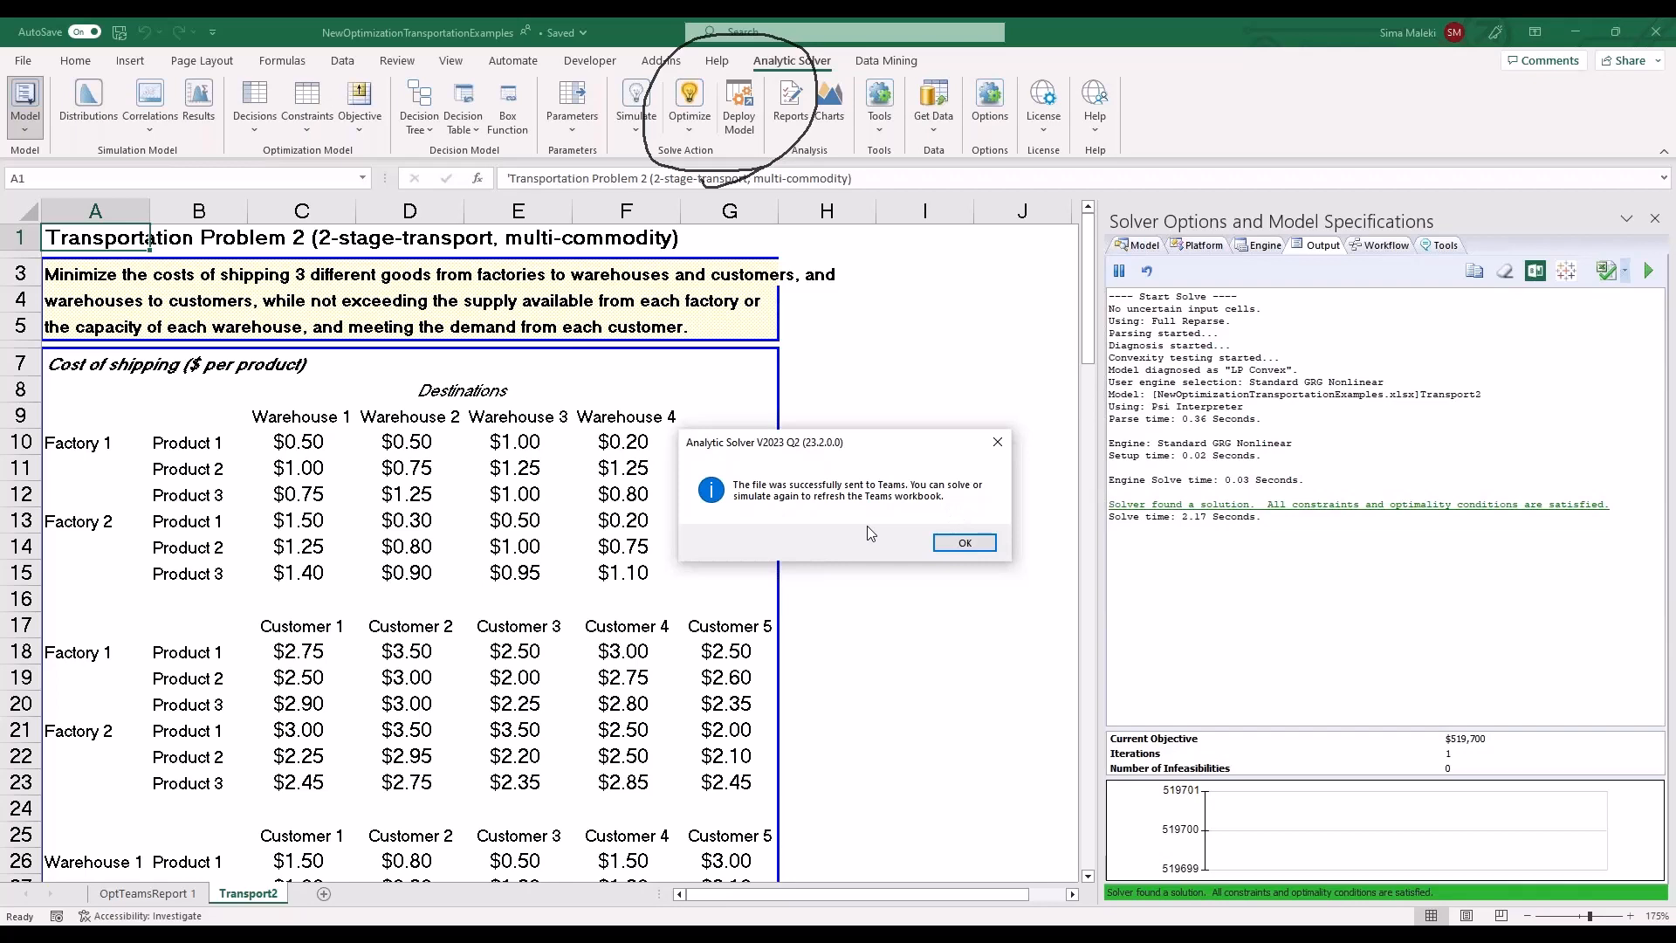
left_click(961, 544)
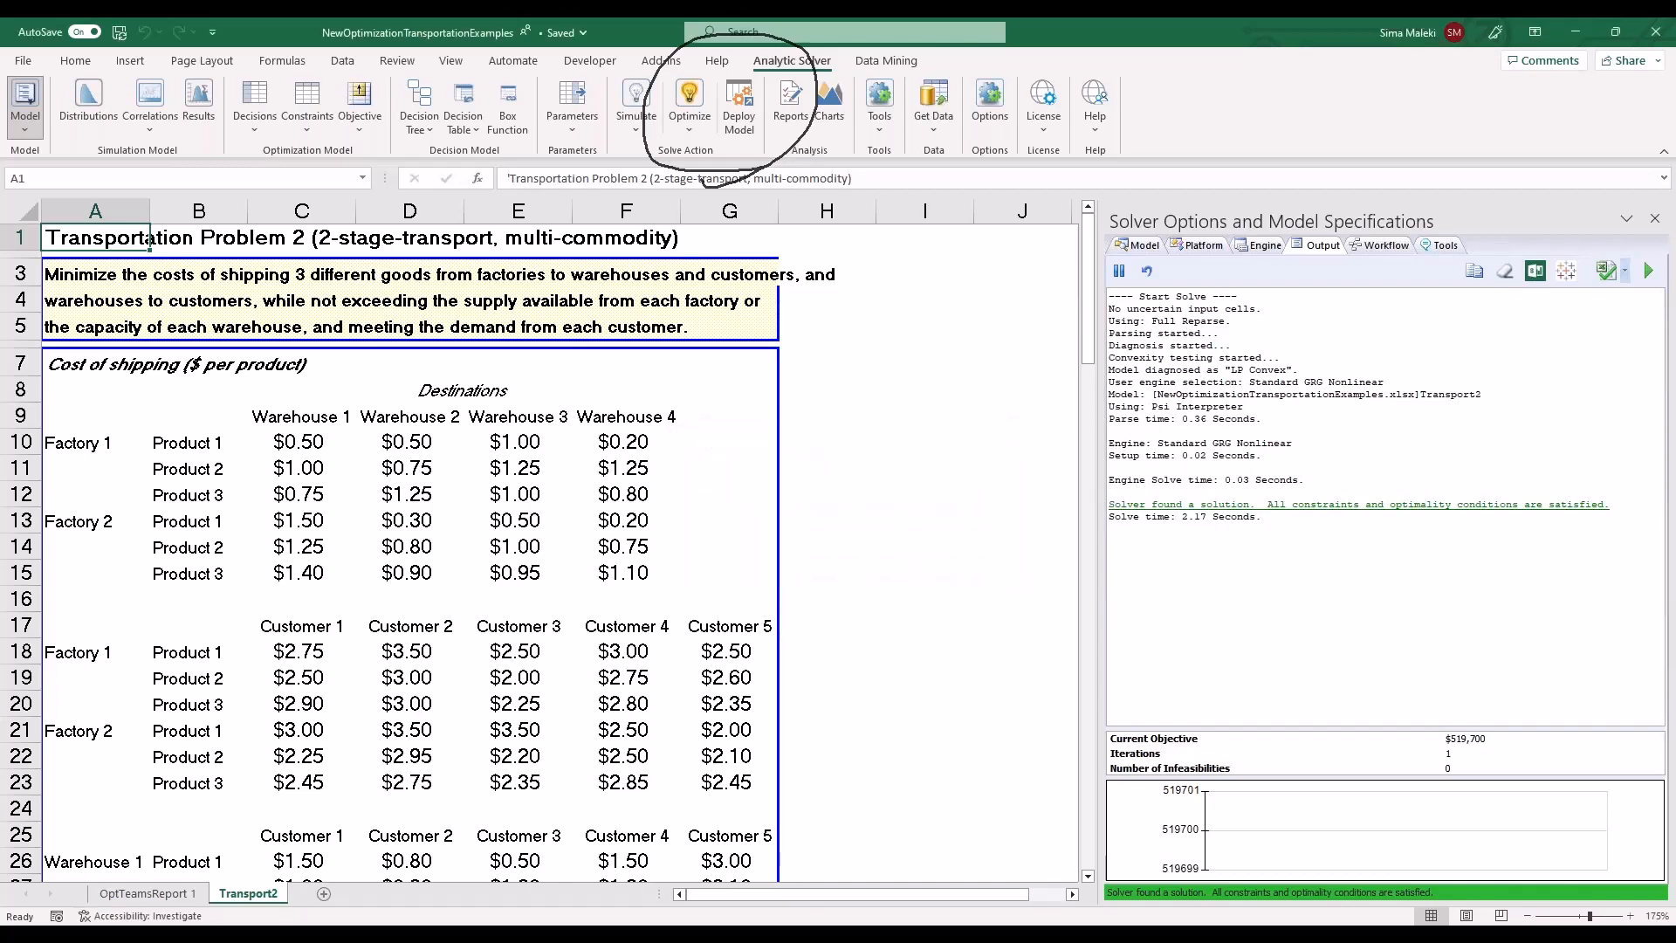
left_click(157, 895)
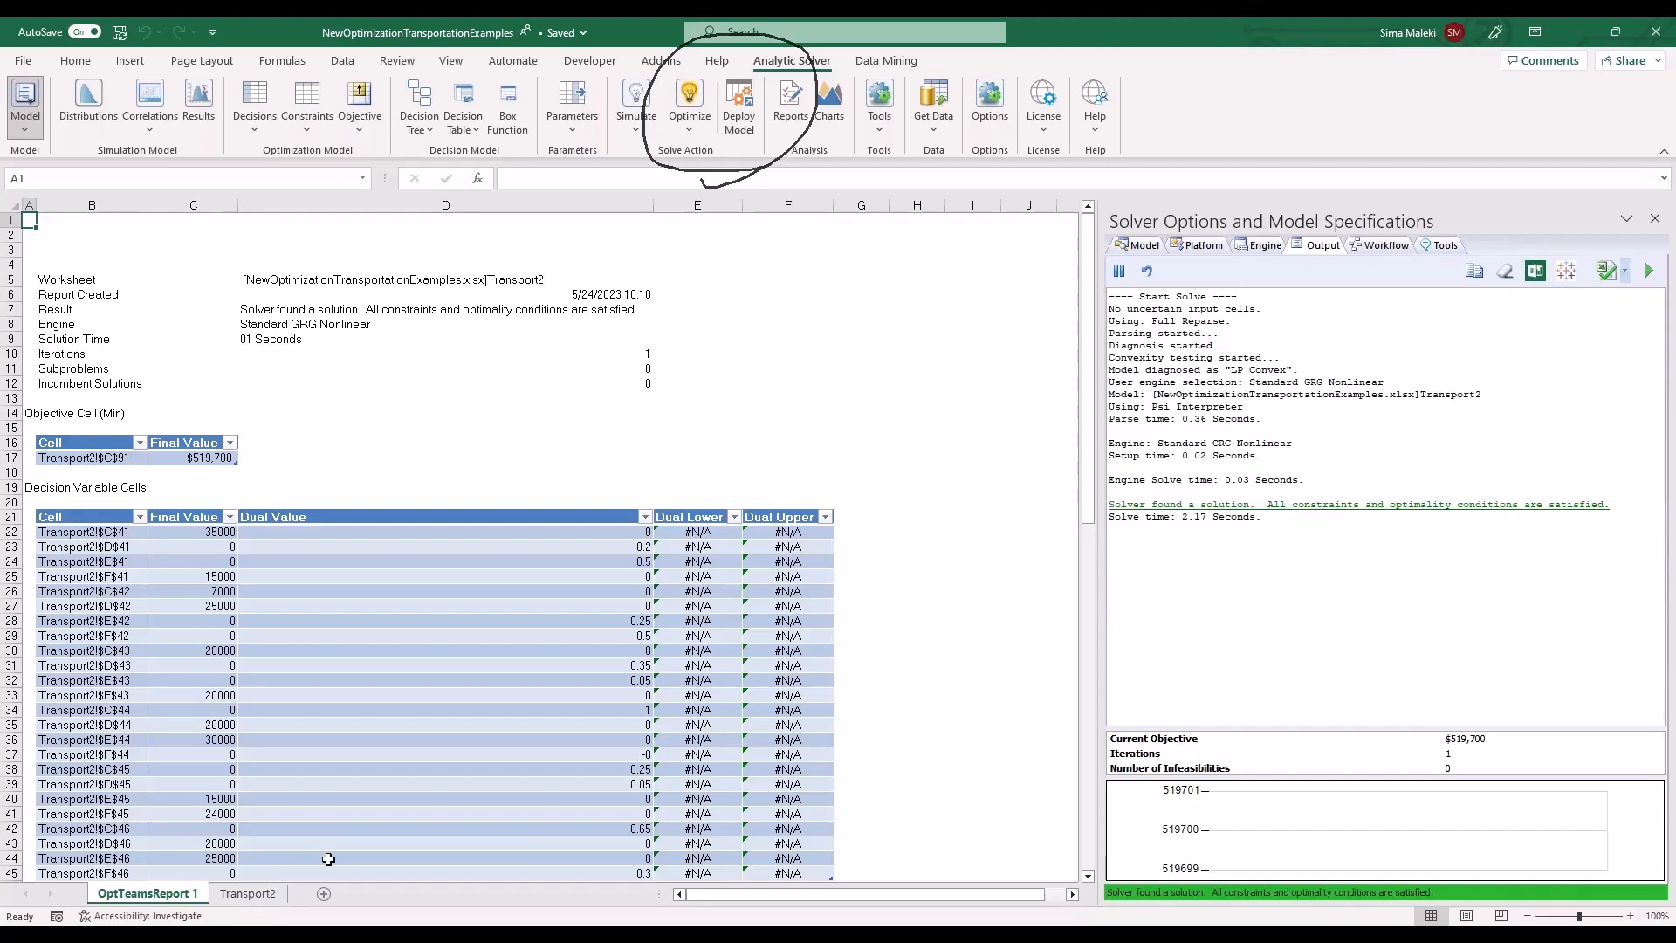
Switch to Microsoft Teams and show the posts in the Webinar Test channel
mouse_move(665, 934)
left_click(665, 842)
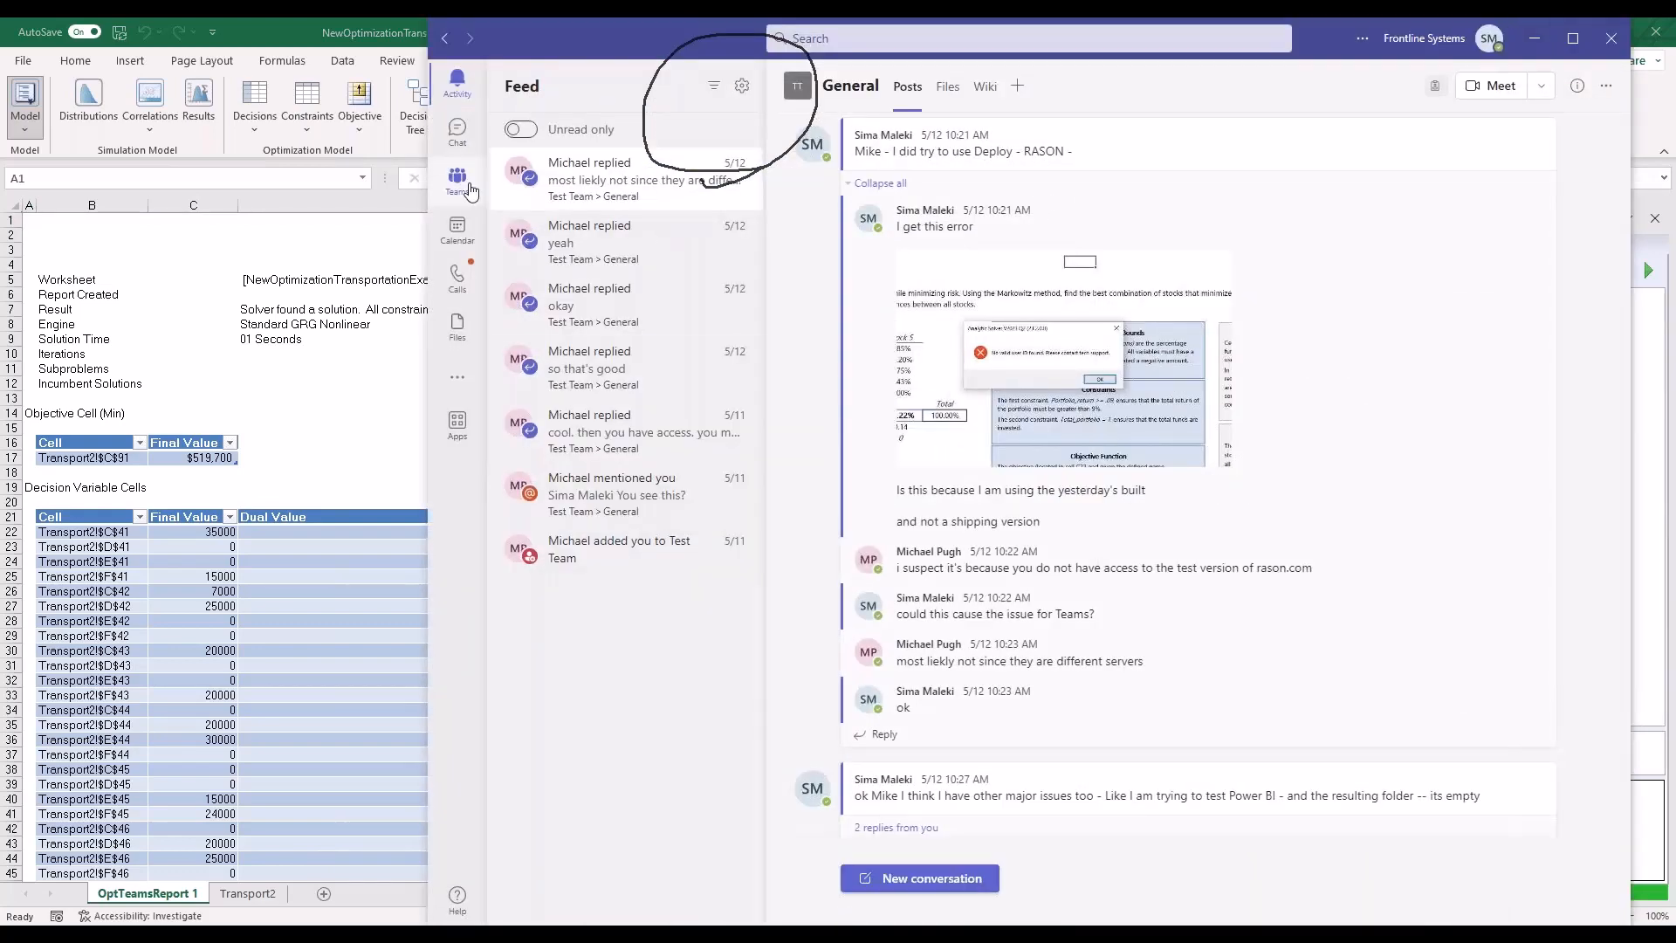
left_click(470, 190)
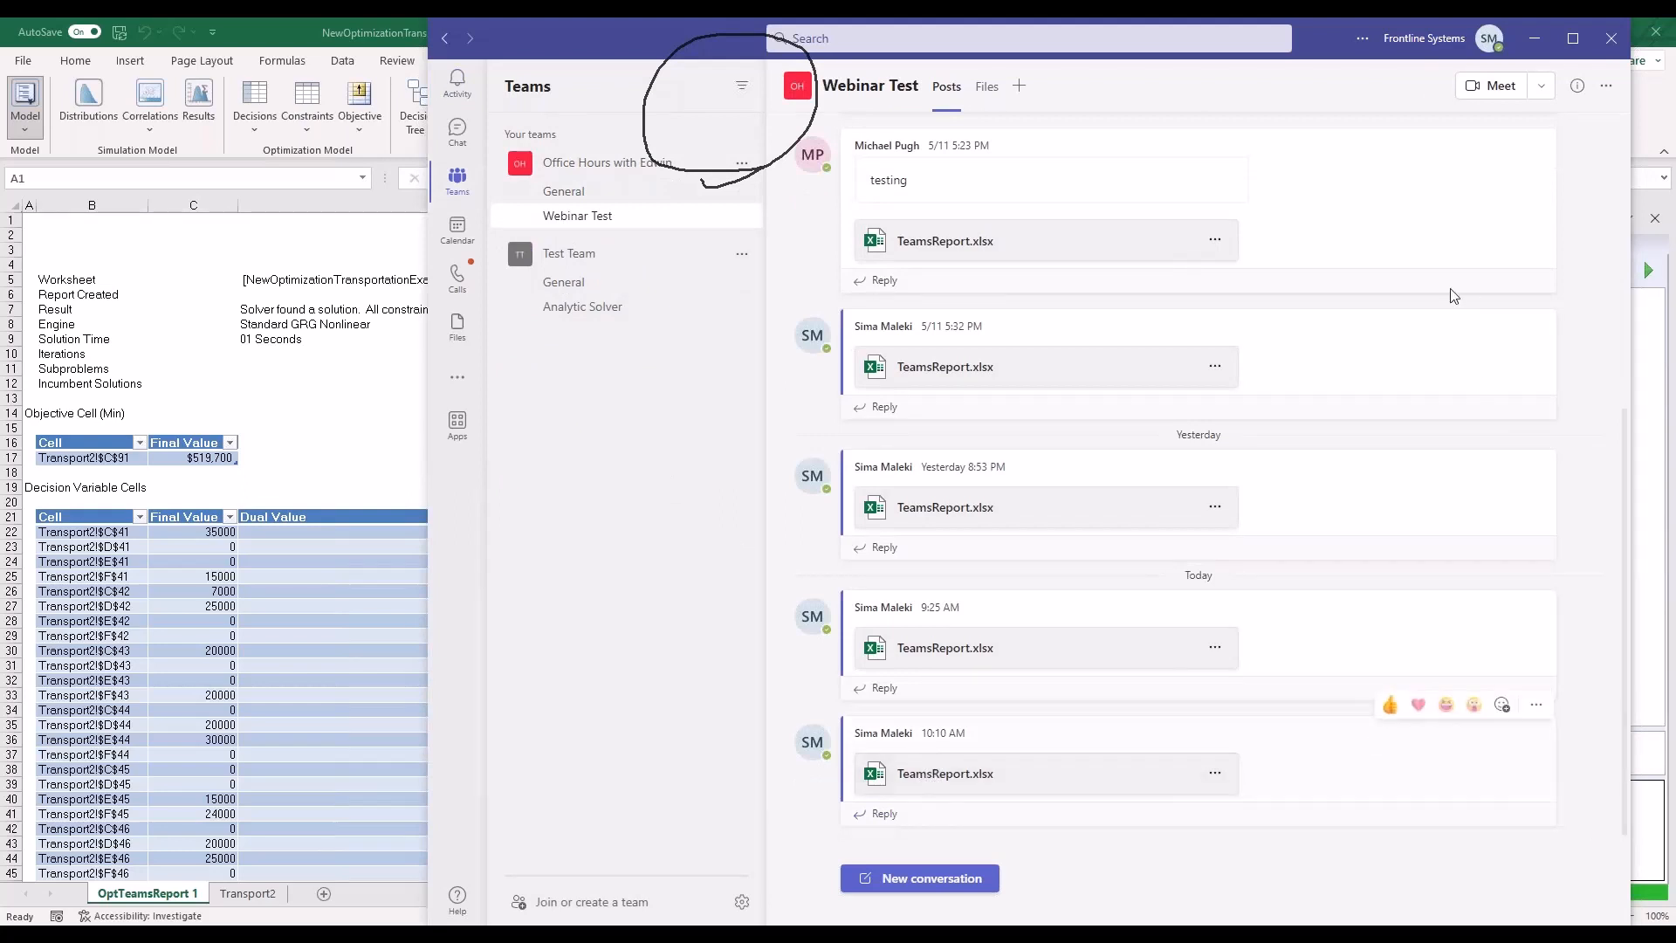
left_click(1429, 330)
mouse_move(1073, 837)
left_mouse_down()
mouse_move(876, 856)
mouse_move(1124, 715)
mouse_move(1030, 857)
left_mouse_up()
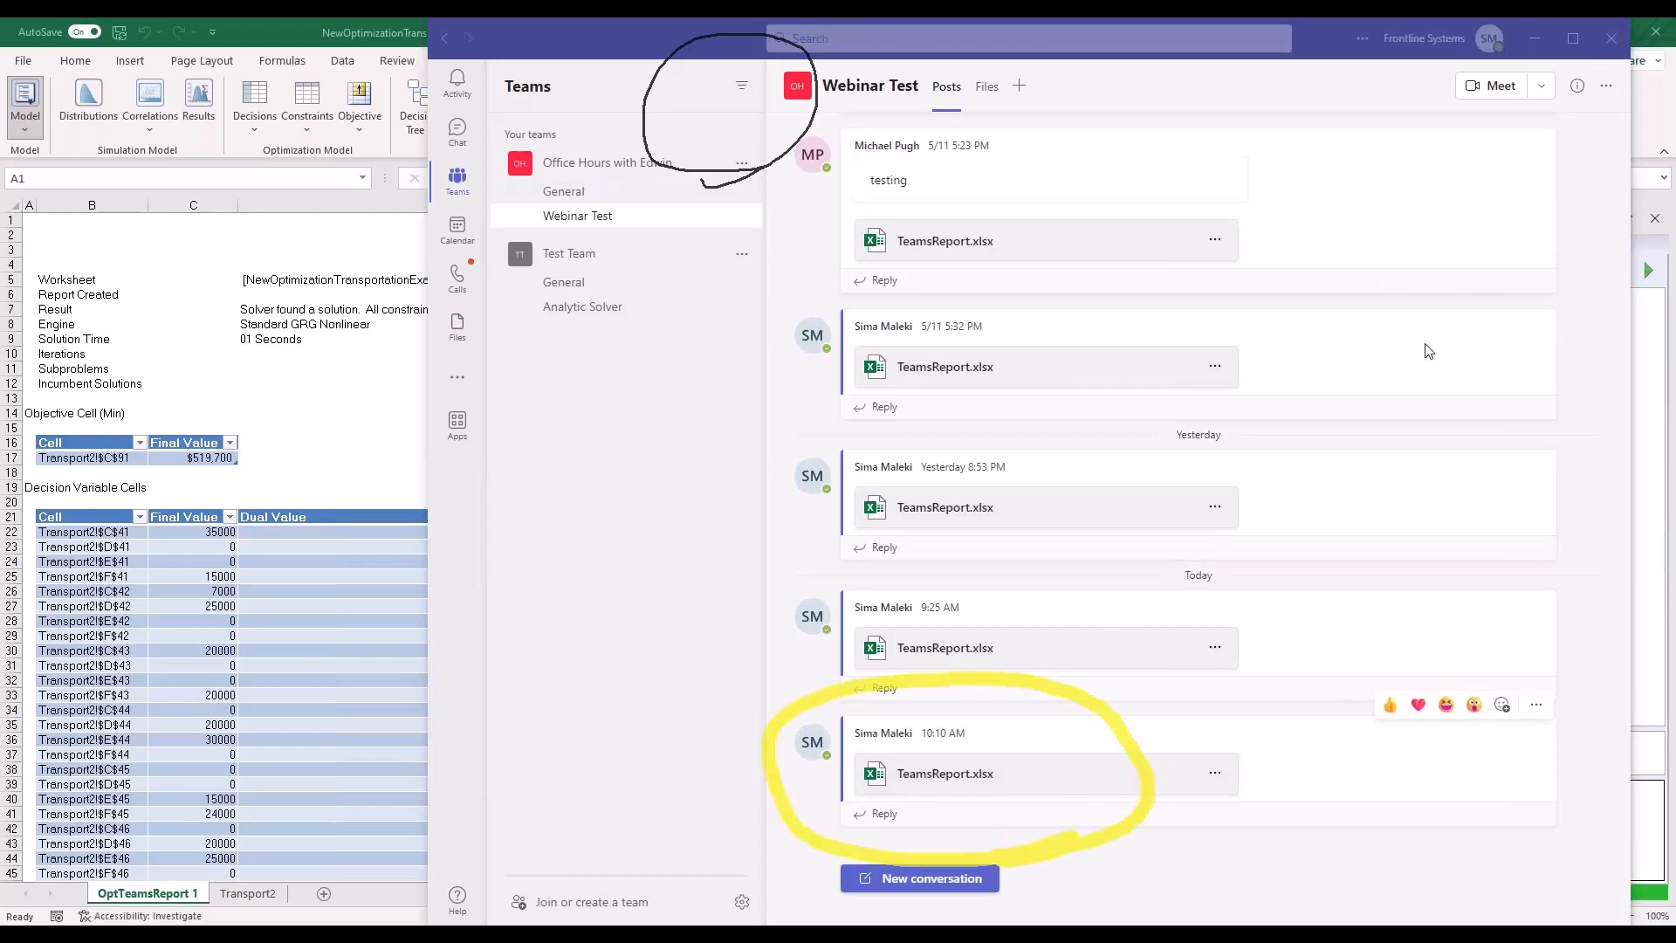
key("Escape")
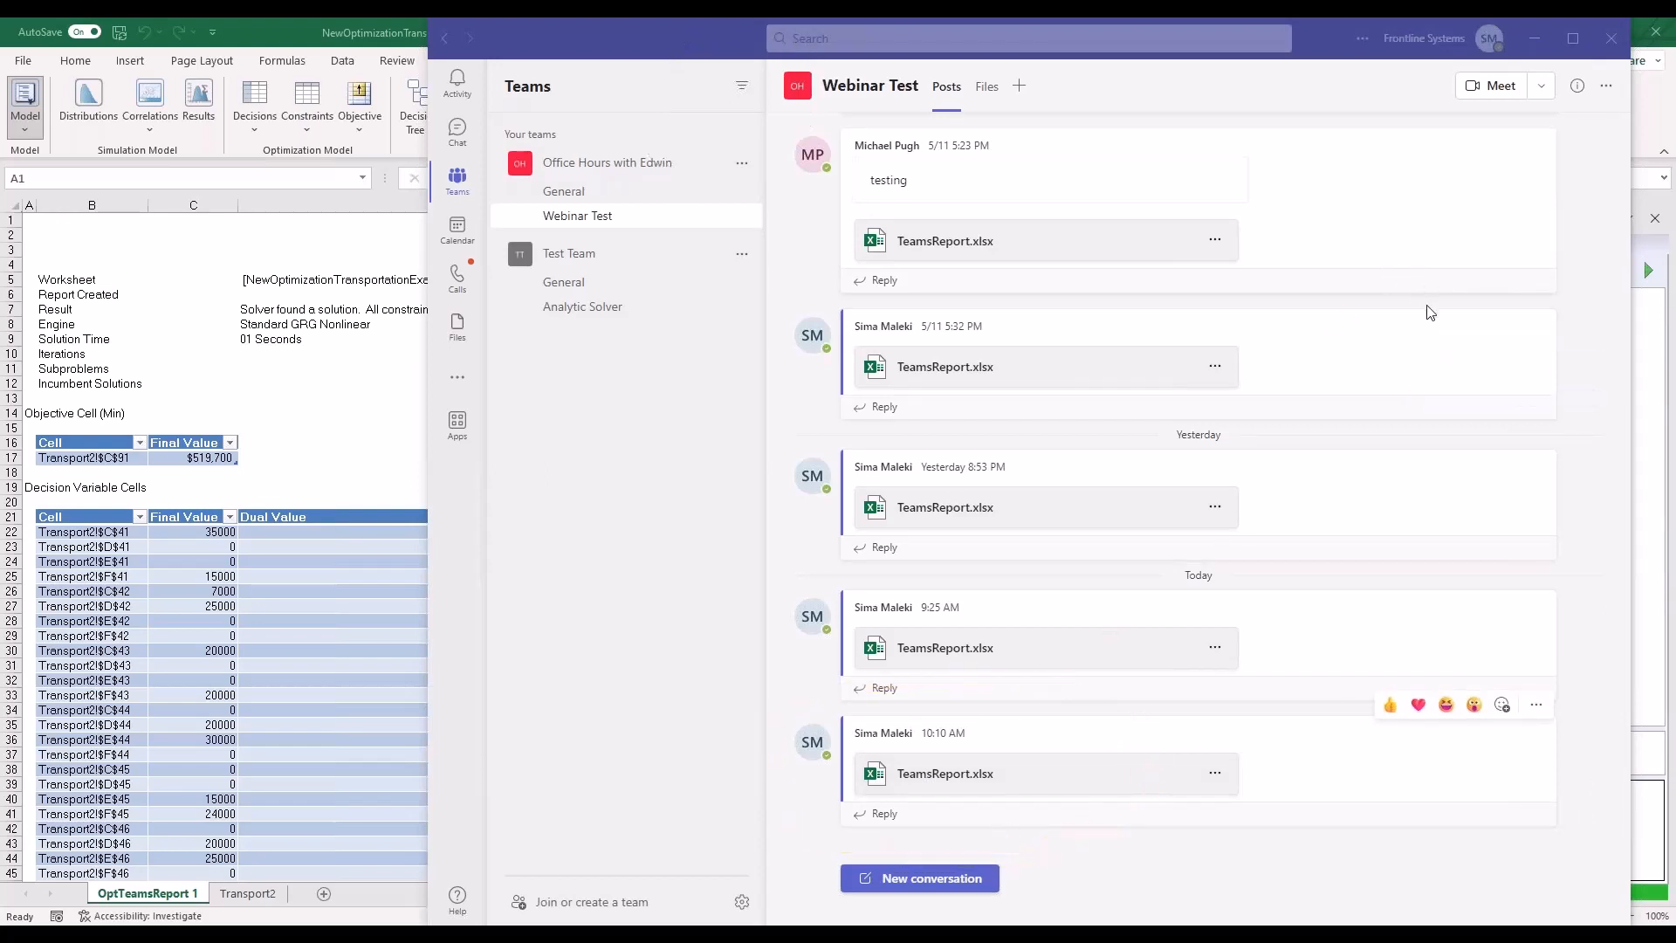
Open the most recently posted TeamsReport.xlsx and enable its external data connections
left_click(936, 784)
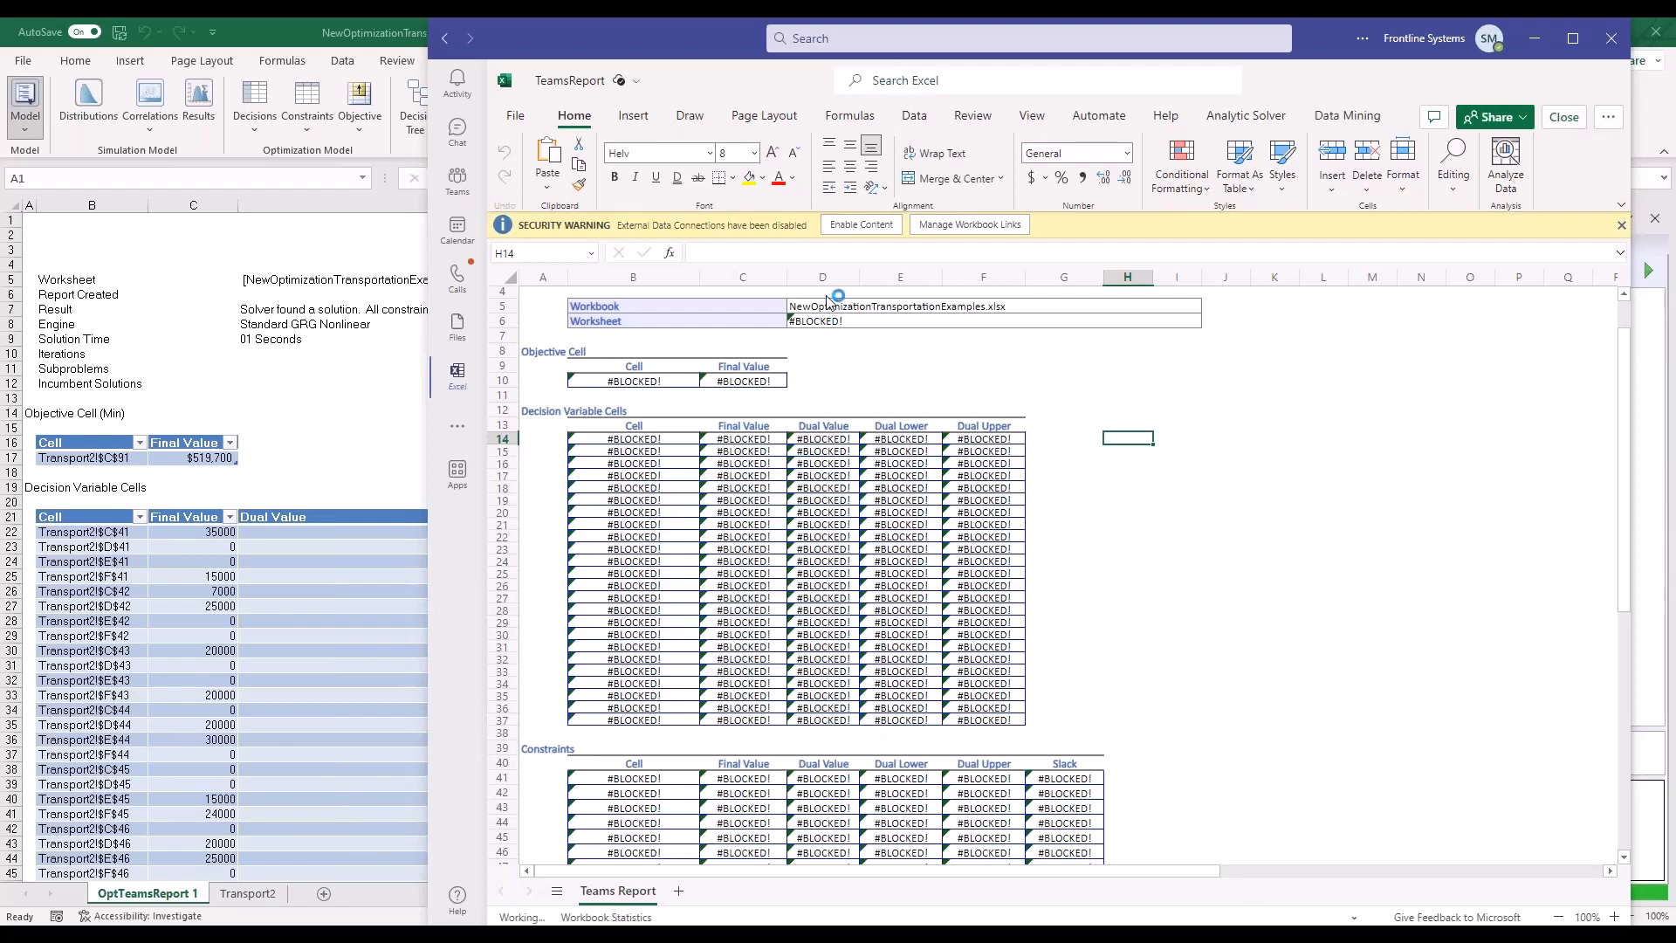
left_click(862, 225)
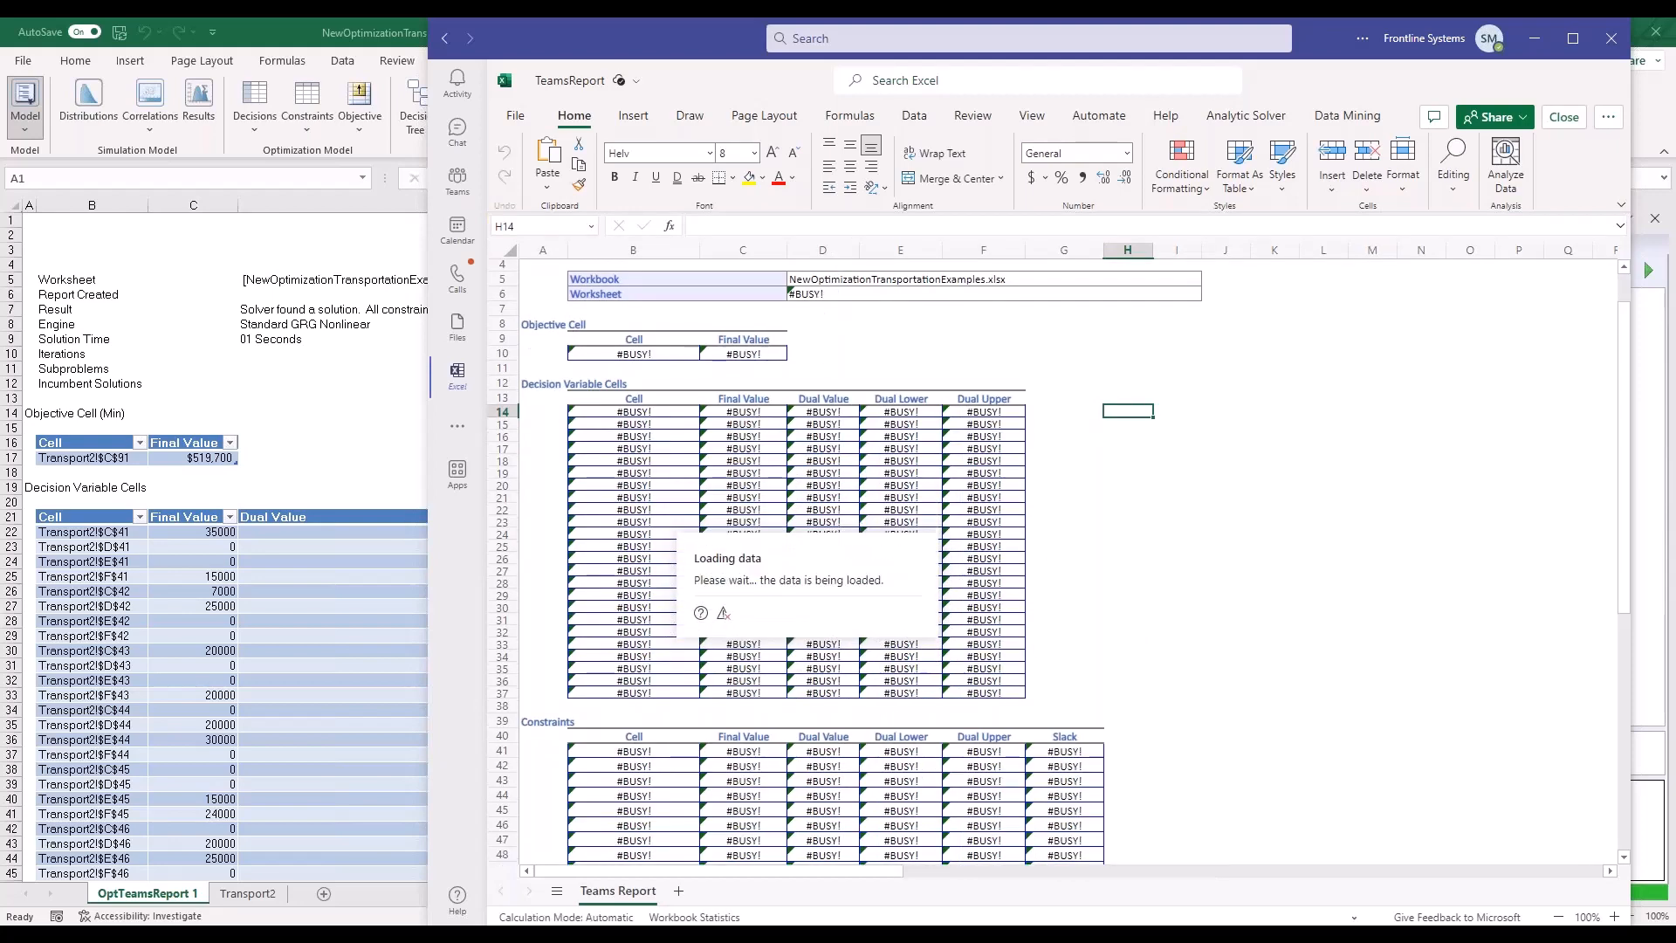
left_click(1180, 627)
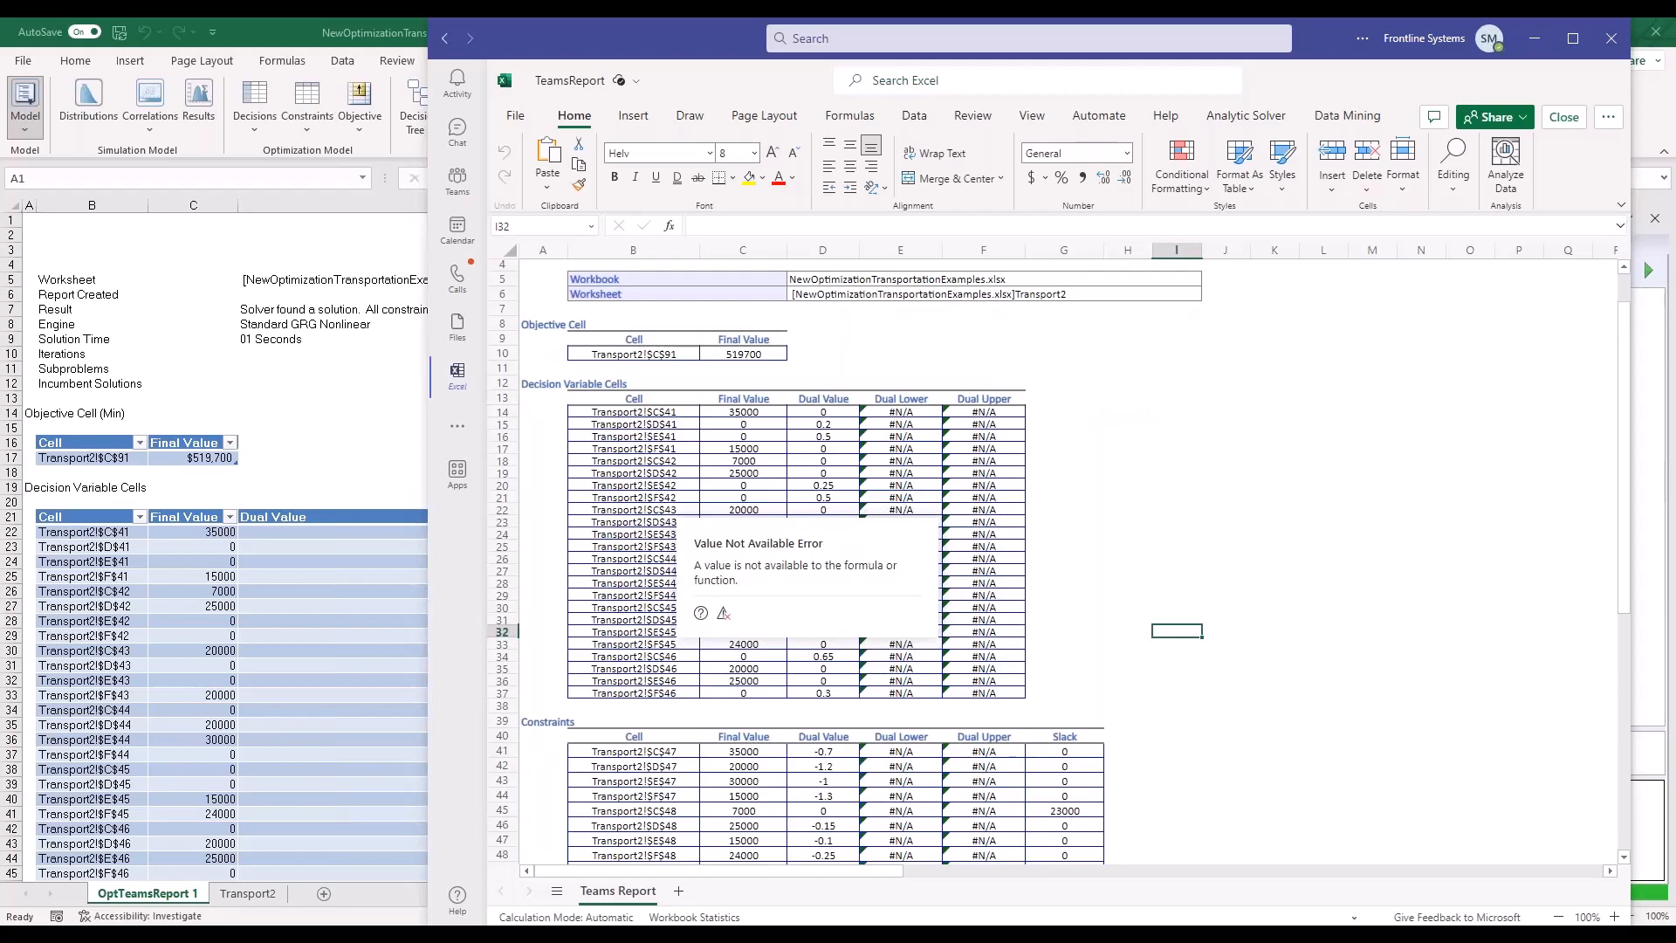
Examine the decision variables and constraints in the shared Teams report, and return to the Transport2 sheet in Excel
scroll(619, 723, "down", 13)
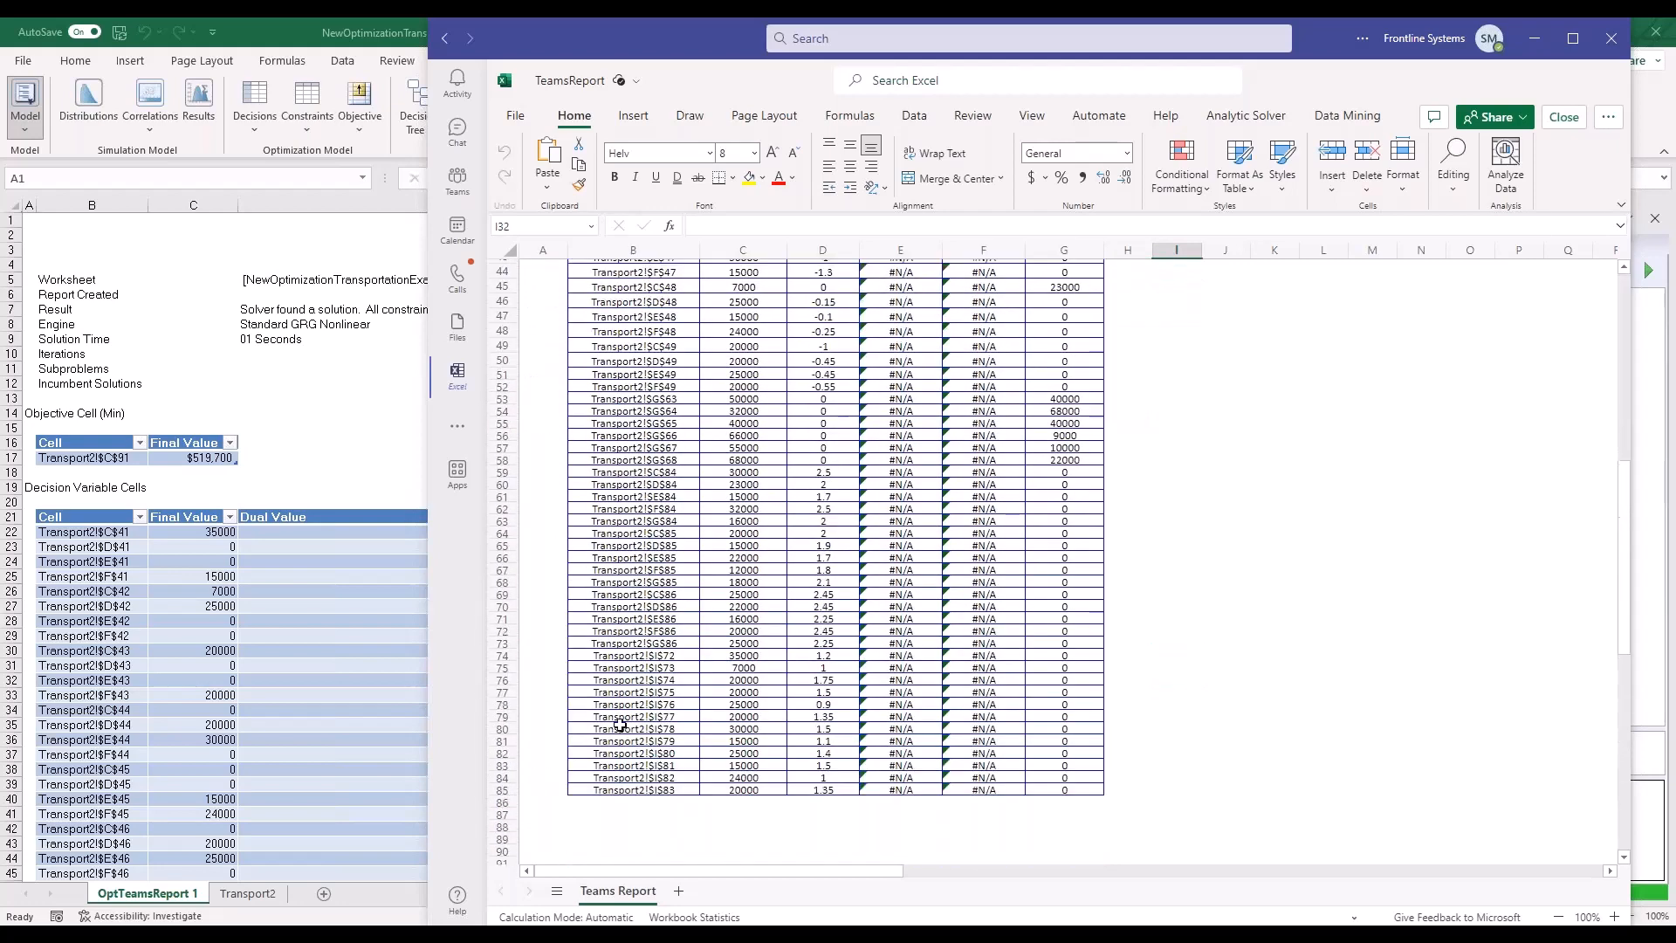
left_click(291, 491)
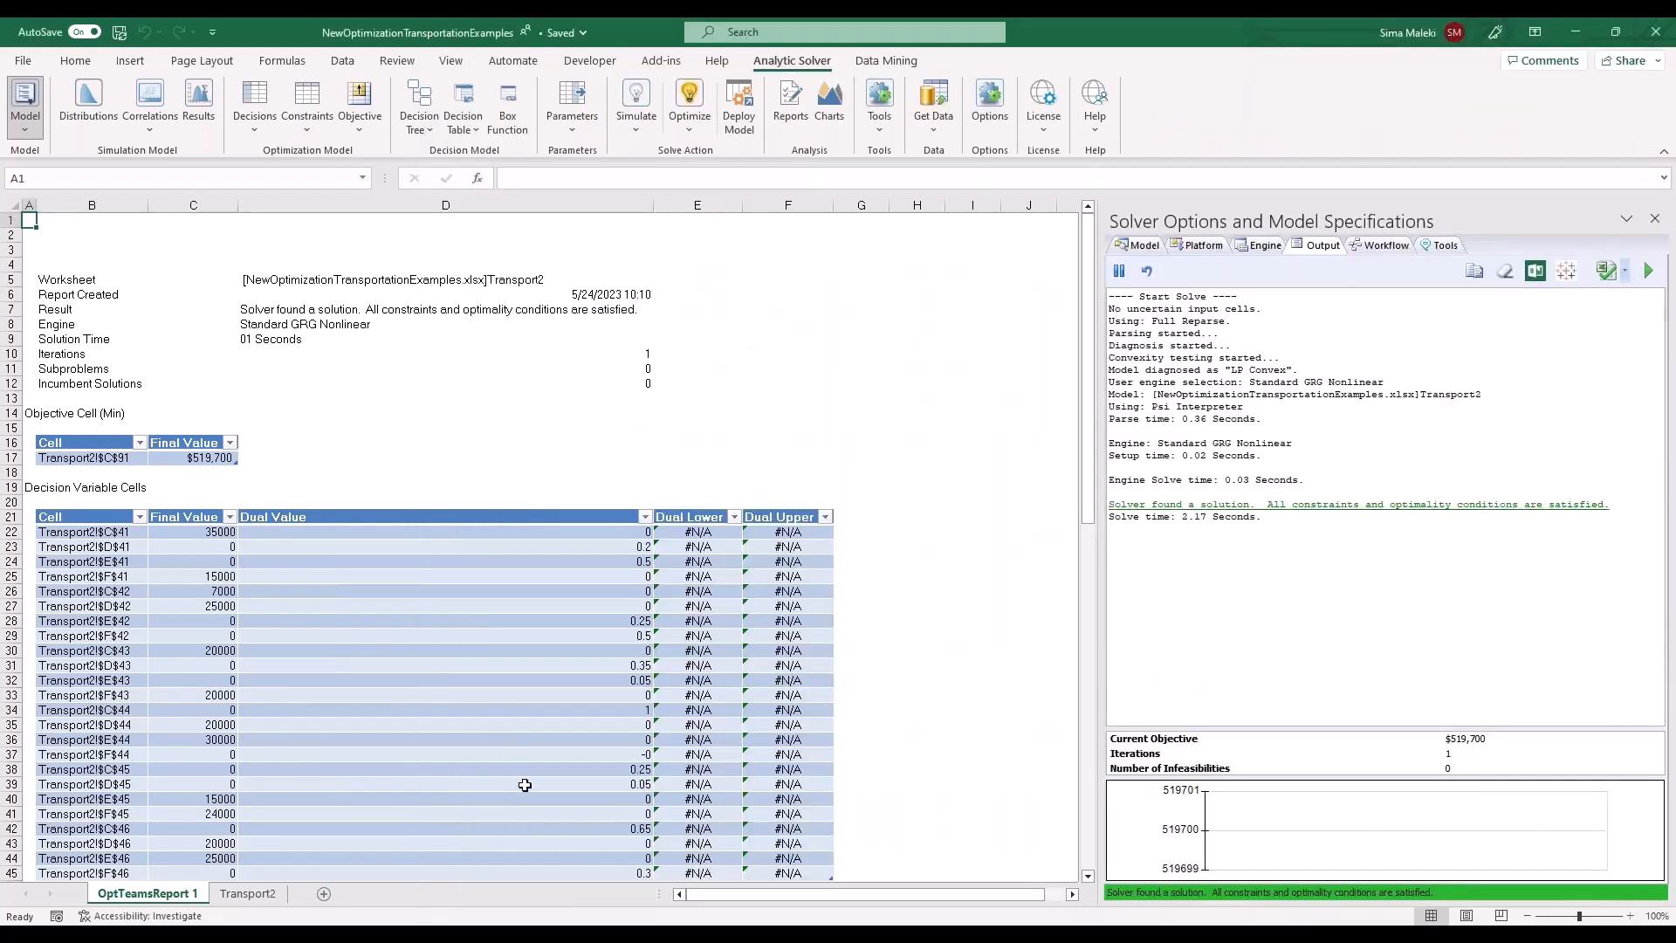
left_click(667, 930)
scroll(1077, 763, "up", 12)
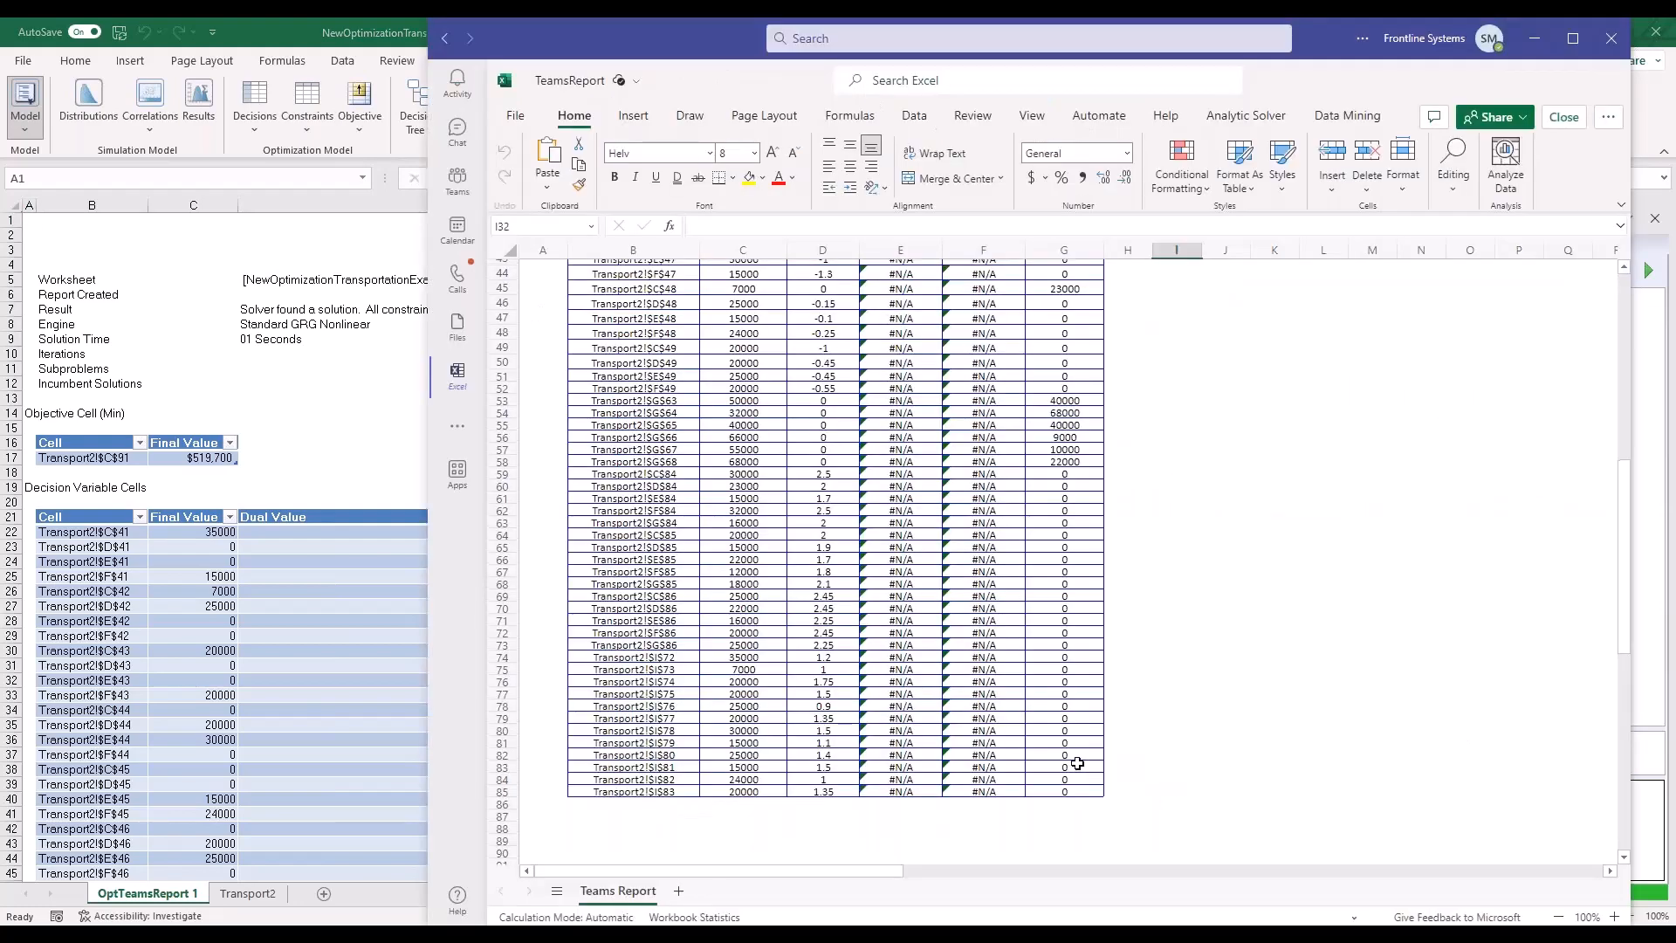
scroll(1077, 763, "up", 1)
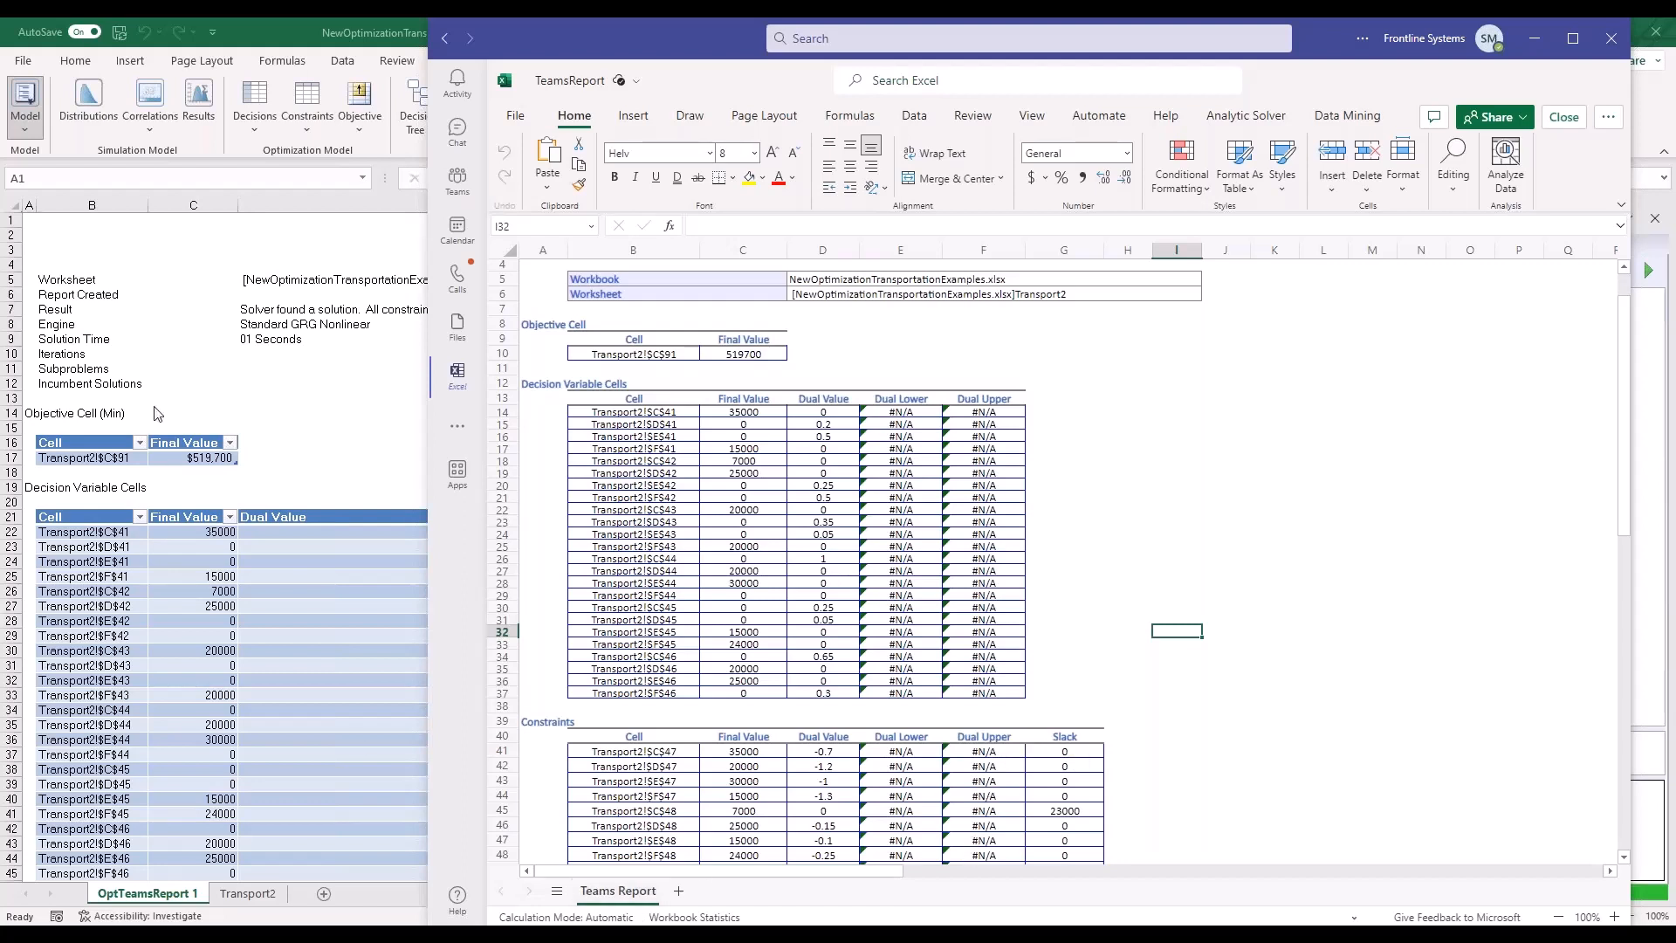
left_click(266, 432)
left_click(248, 893)
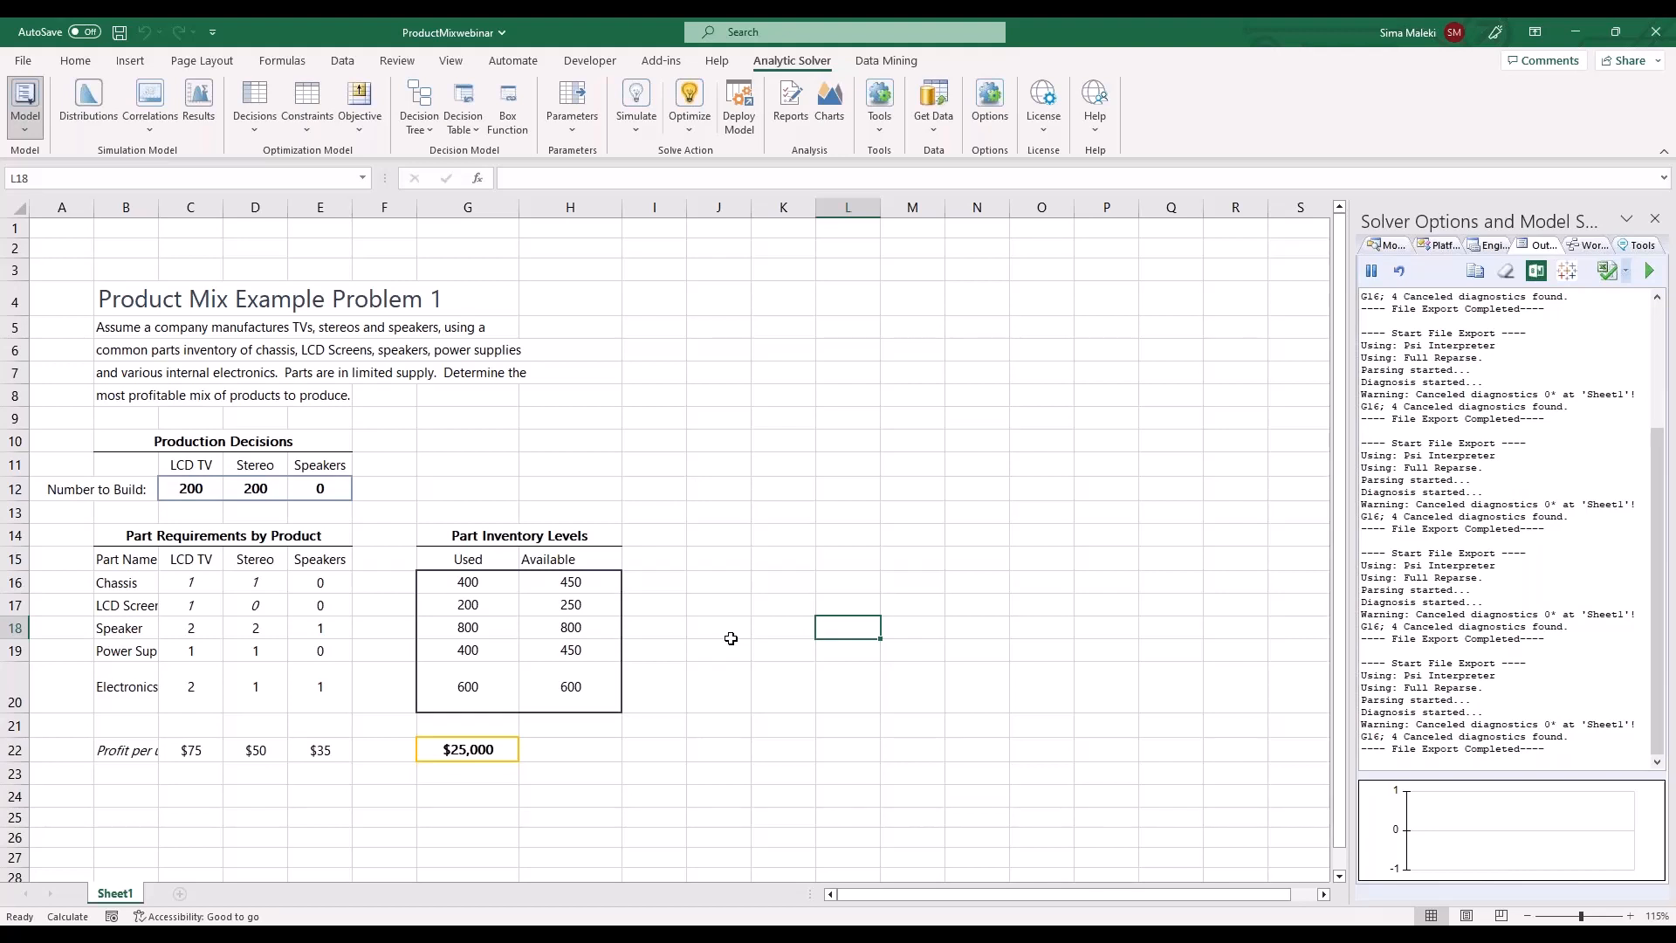
Review the Managed Model and Embedded Model options for deploying the product mix model to Power BI
left_click(739, 106)
left_click(664, 487)
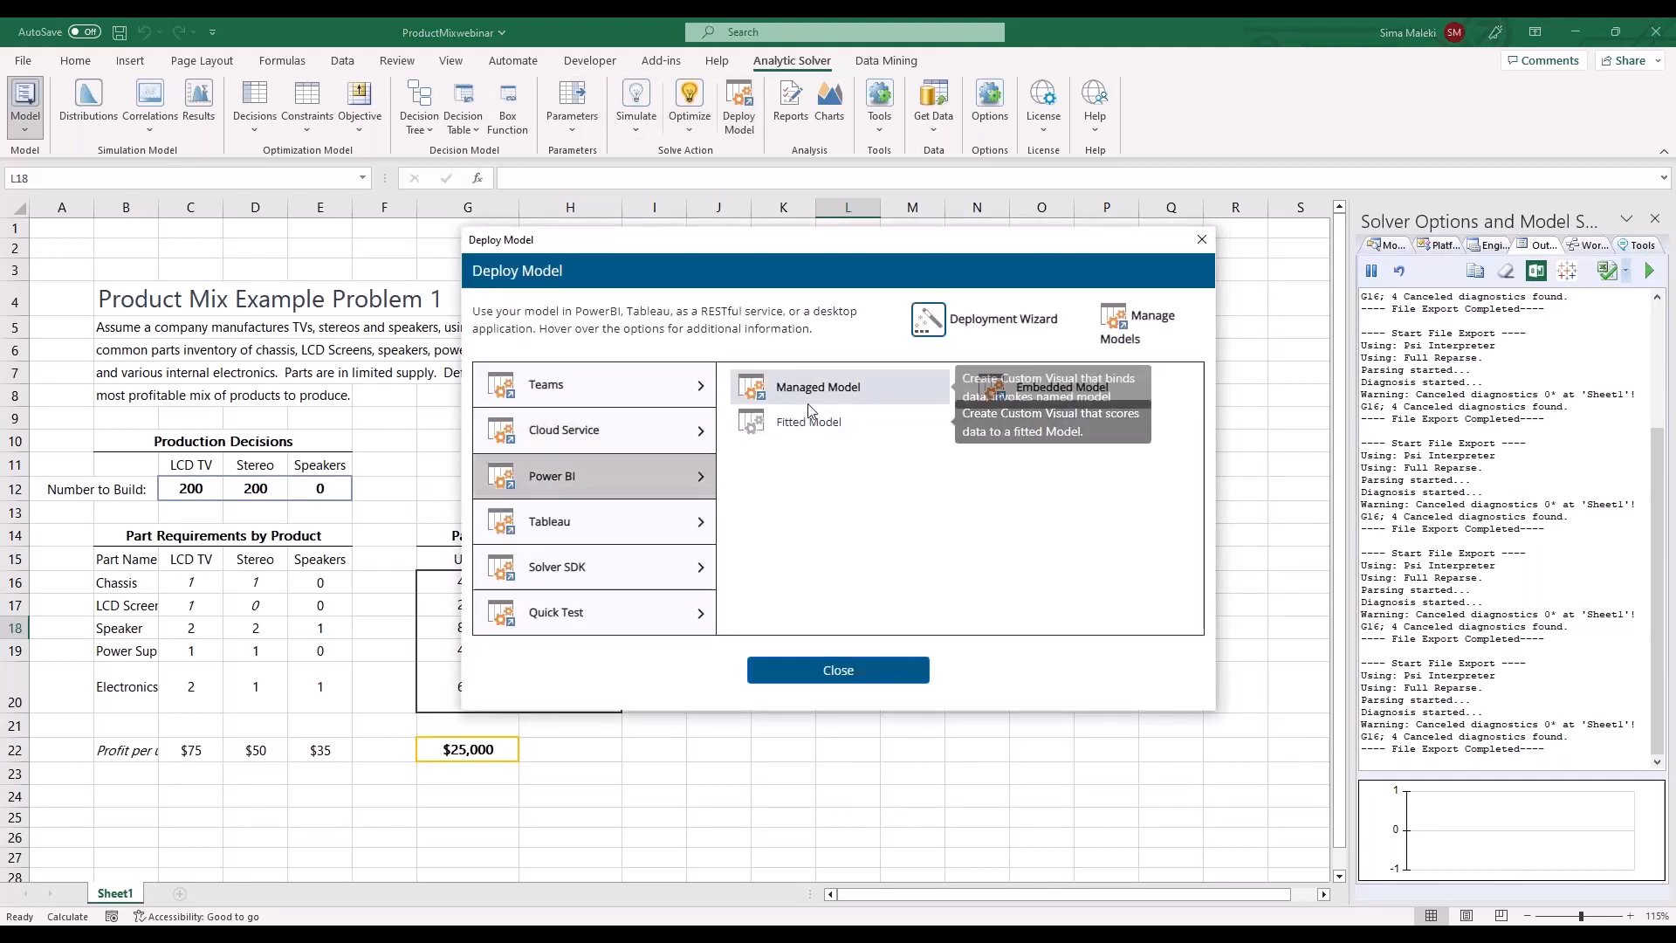
mouse_move(1102, 395)
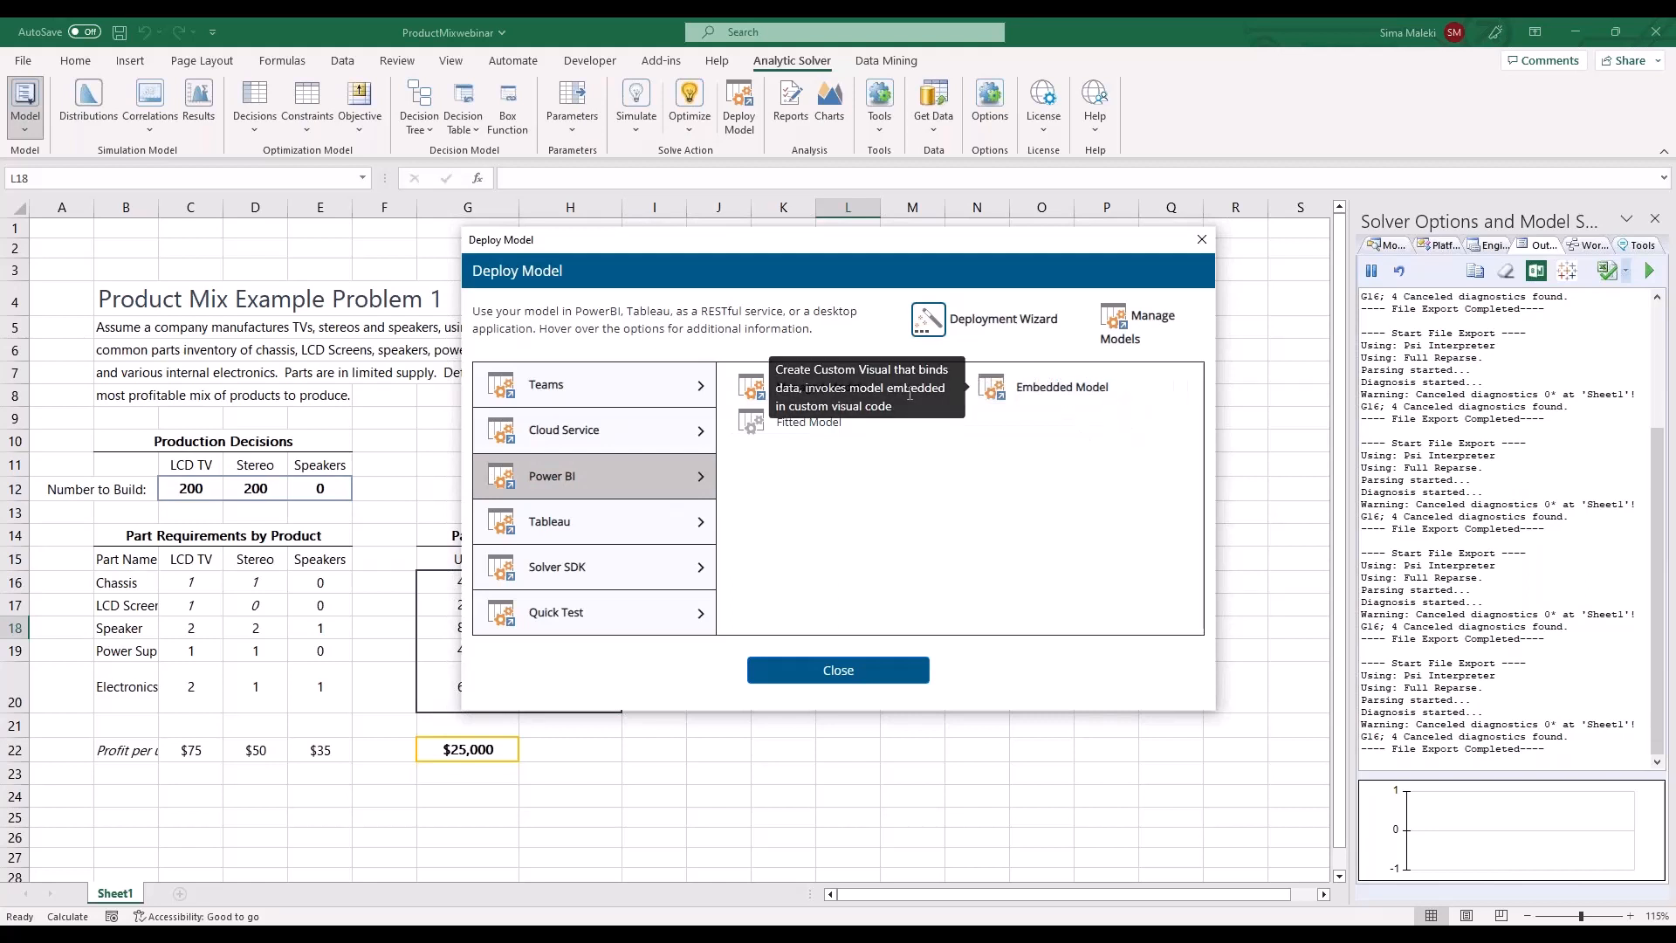
mouse_move(805, 405)
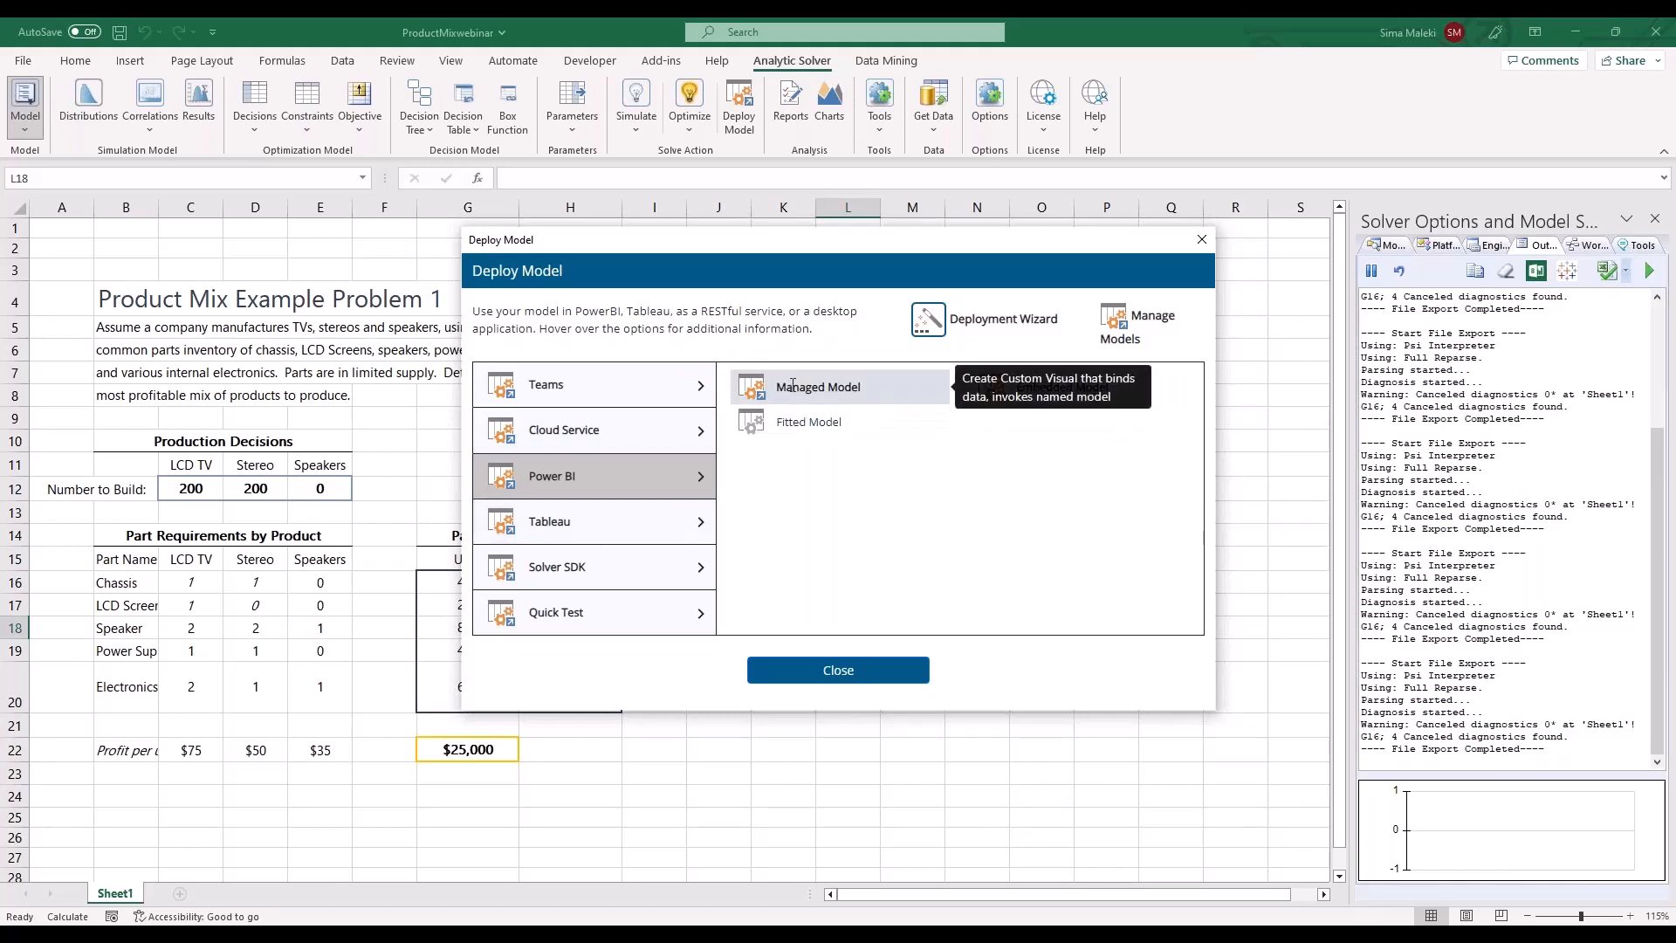
Deploy the product mix model to the cloud service as a RASON model named ProductMixwebinar and review its generated code
left_click(651, 442)
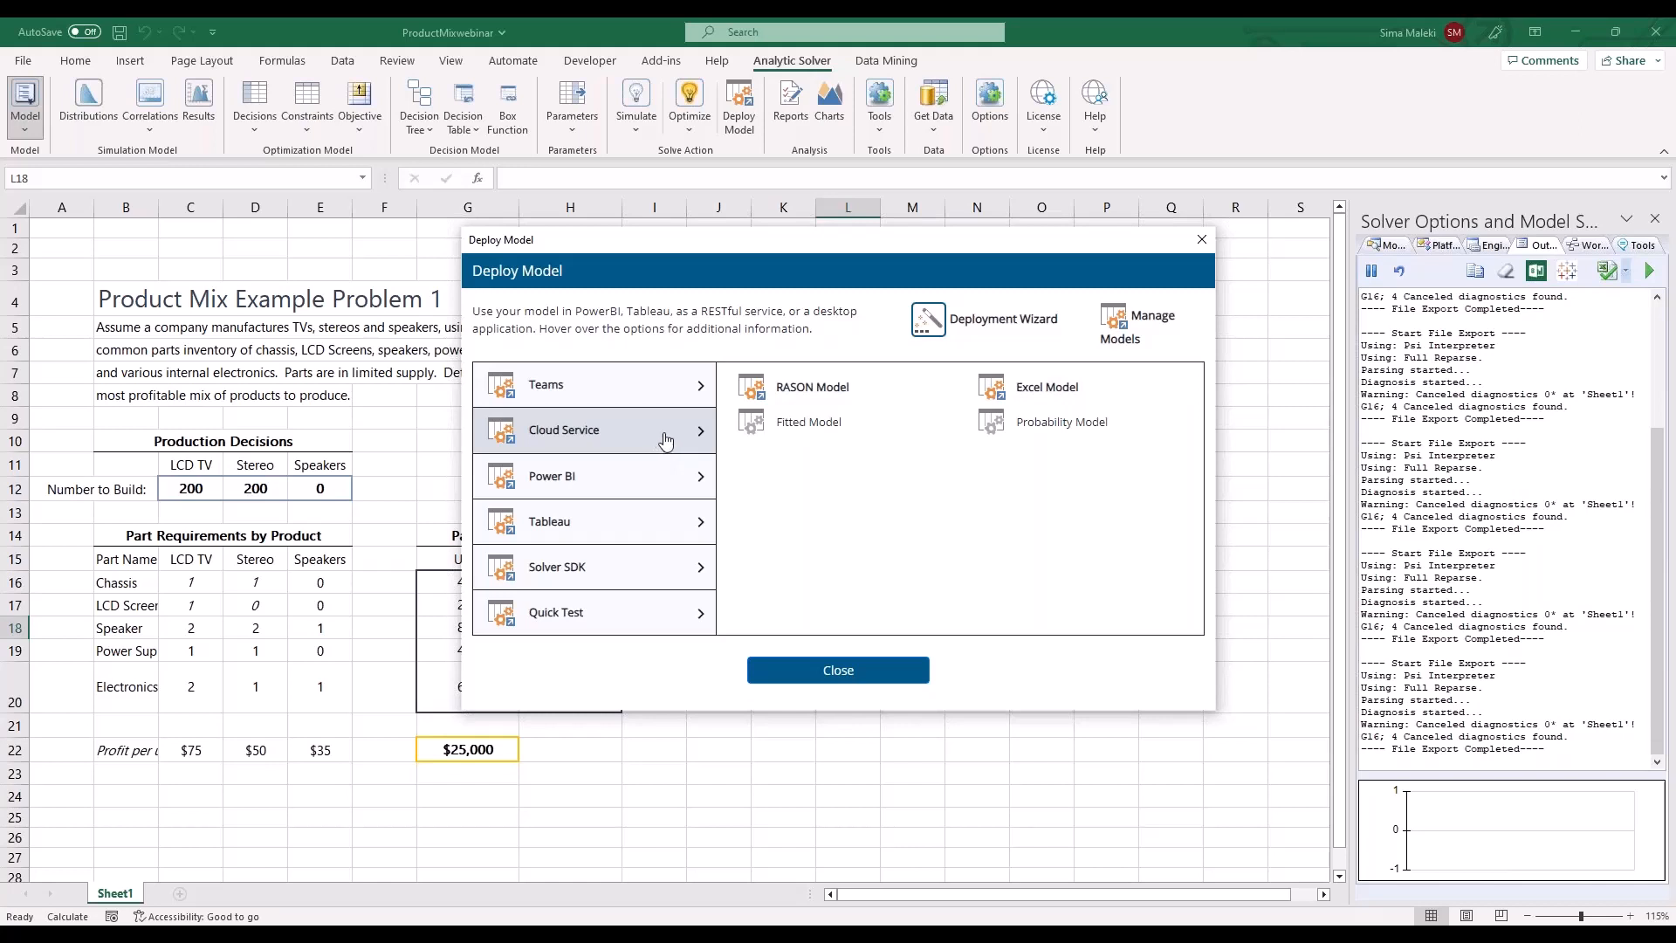
left_click(838, 386)
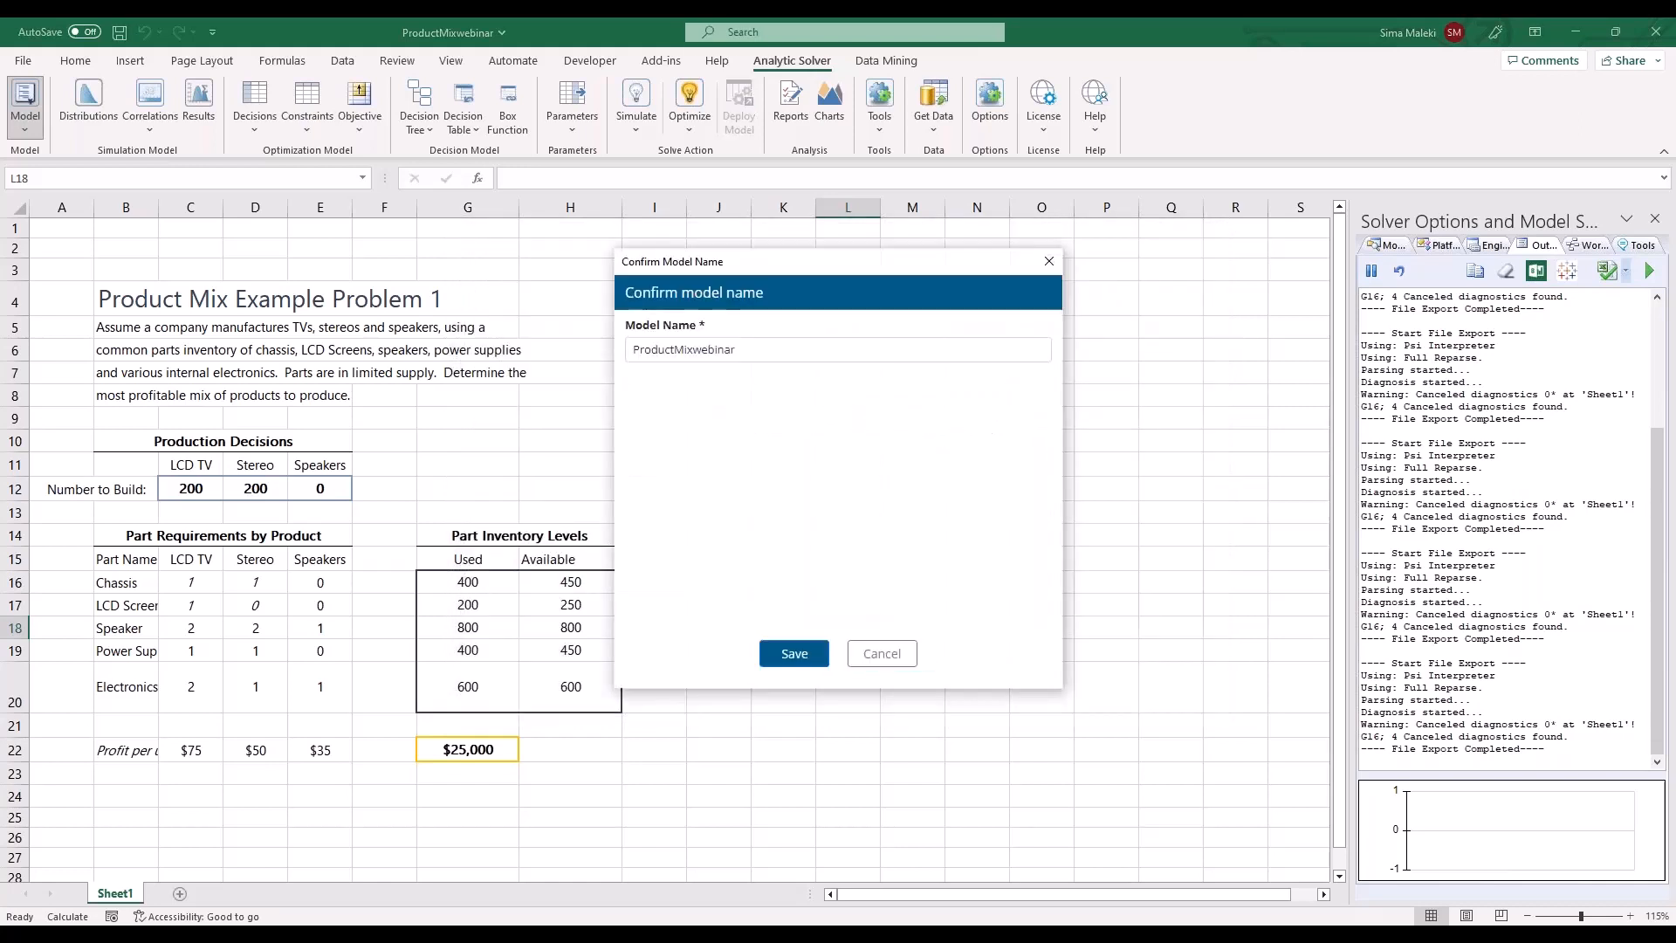
left_click(794, 653)
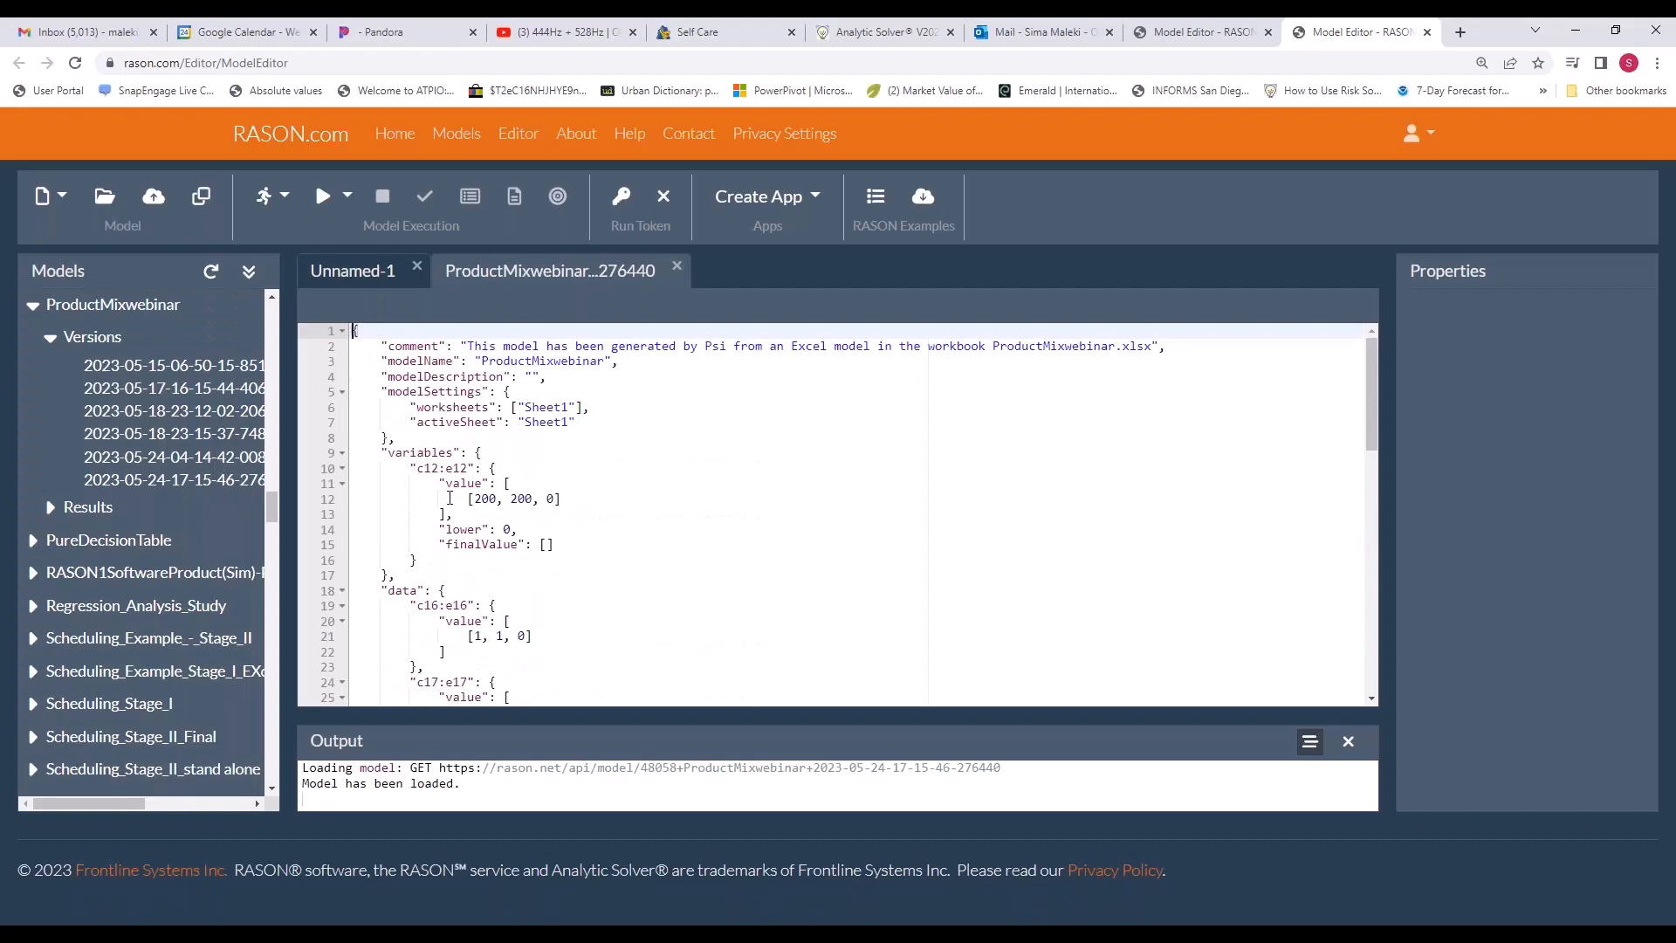
scroll(450, 498, "down", 10)
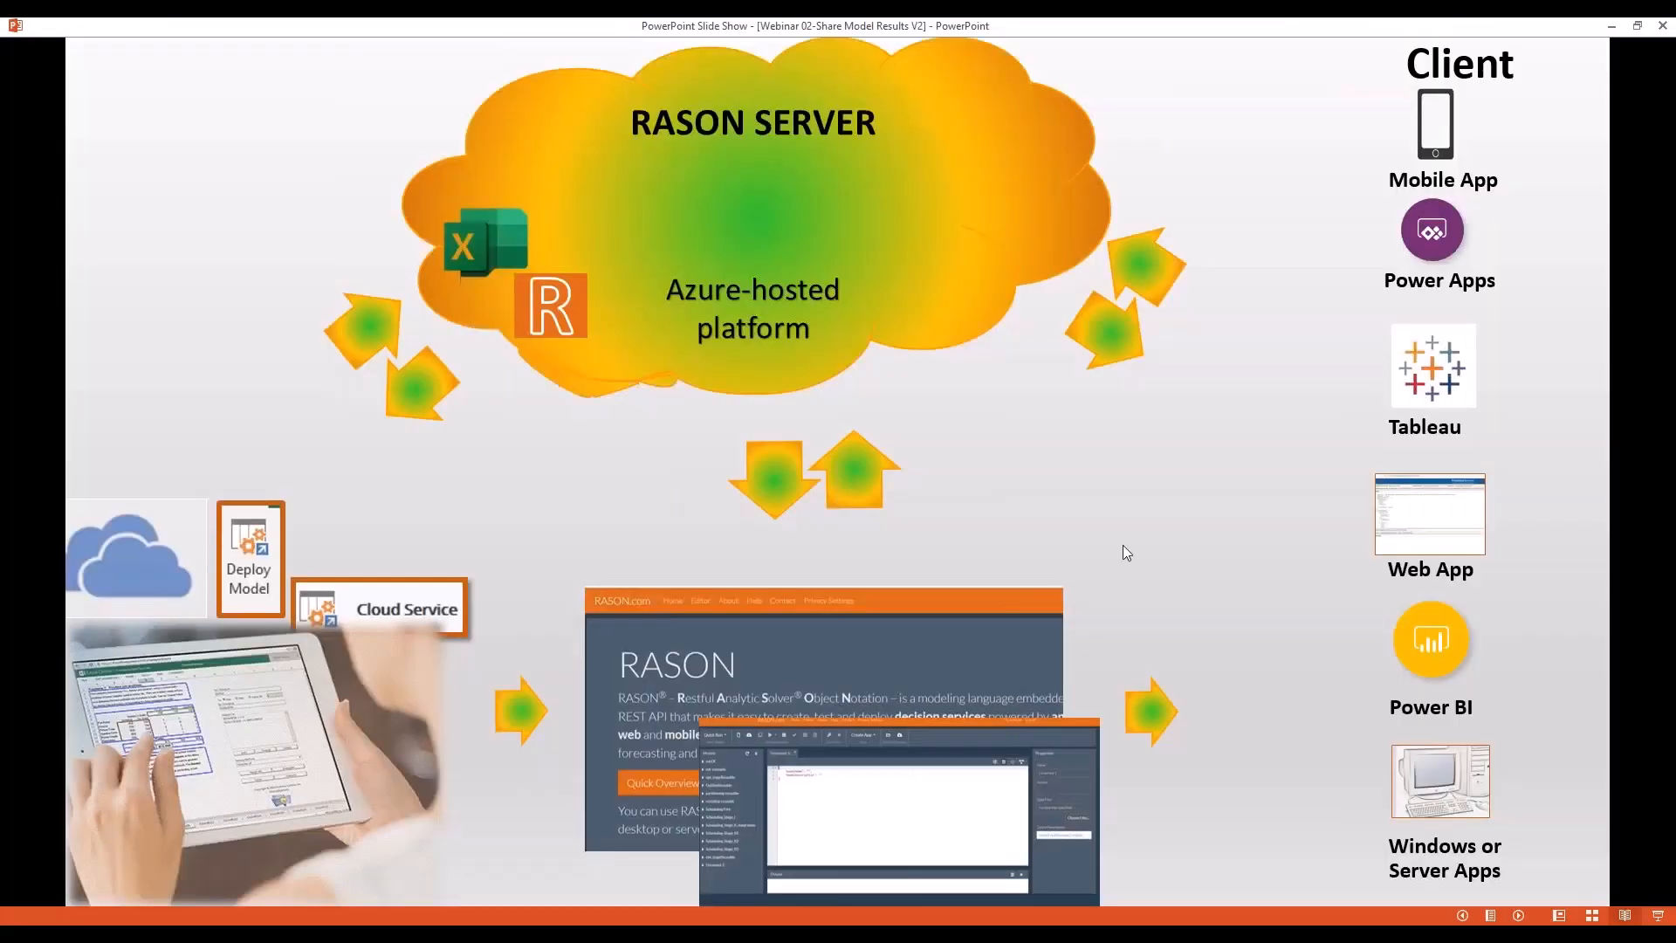
left_click(1435, 338)
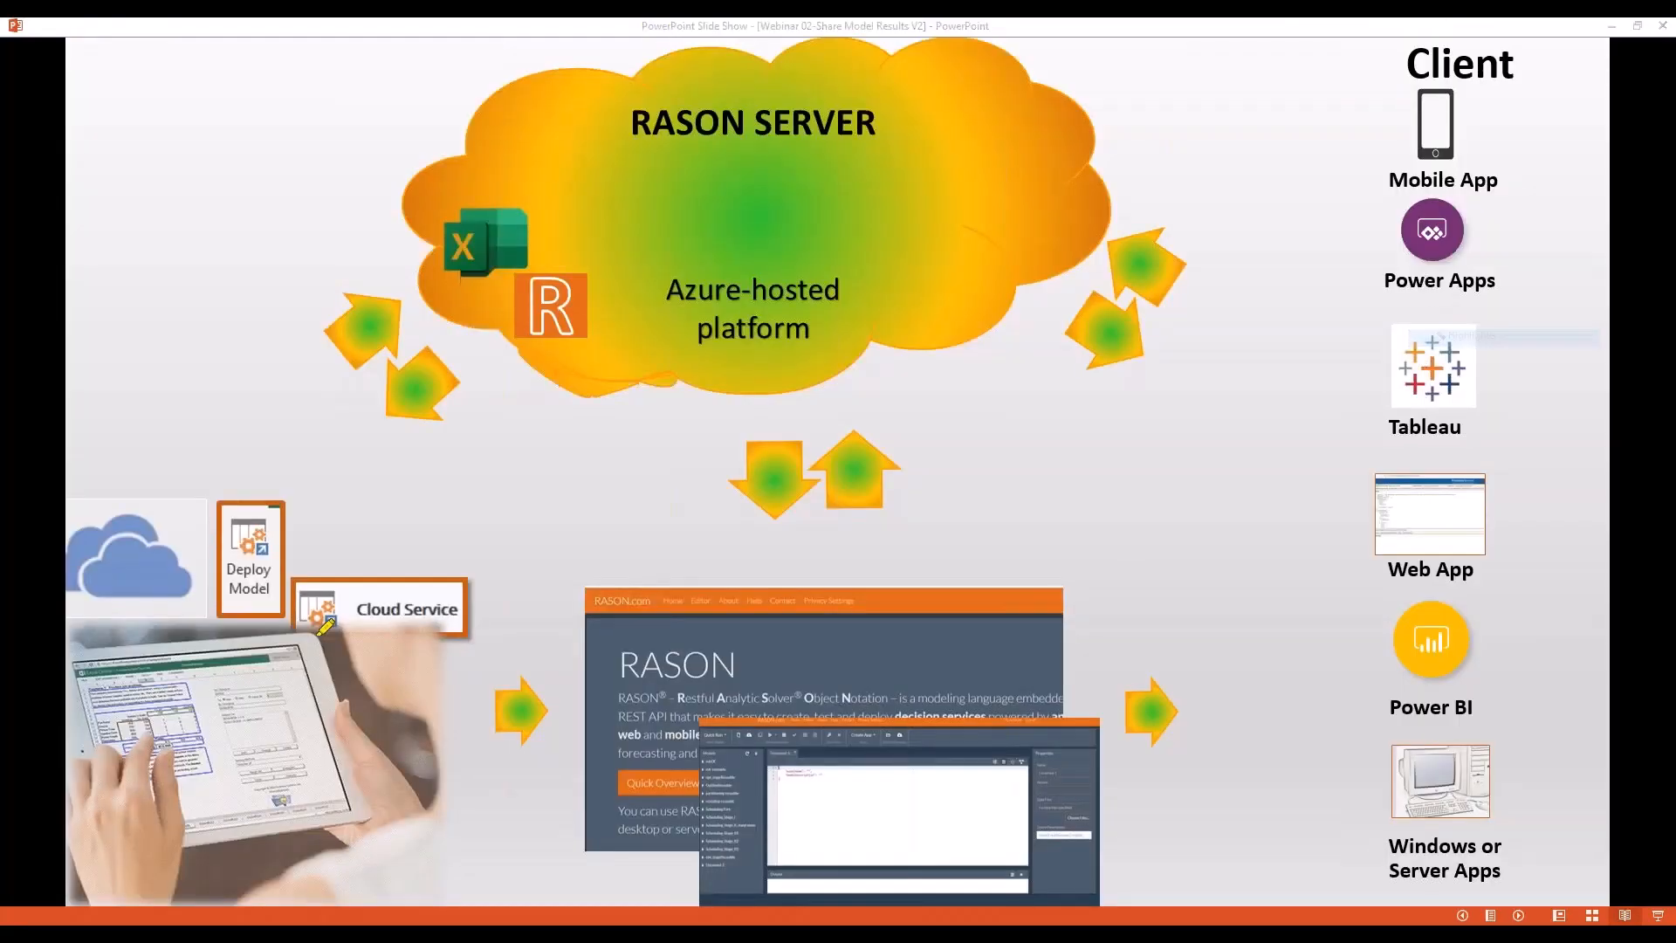
mouse_move(439, 658)
left_mouse_down()
mouse_move(381, 670)
mouse_move(321, 507)
mouse_move(461, 633)
mouse_move(423, 662)
left_mouse_up()
mouse_move(305, 821)
left_mouse_down()
mouse_move(87, 810)
mouse_move(461, 806)
mouse_move(301, 860)
left_mouse_up()
mouse_move(358, 561)
left_mouse_down()
mouse_move(389, 460)
mouse_move(602, 185)
mouse_move(674, 174)
mouse_move(615, 237)
left_mouse_up()
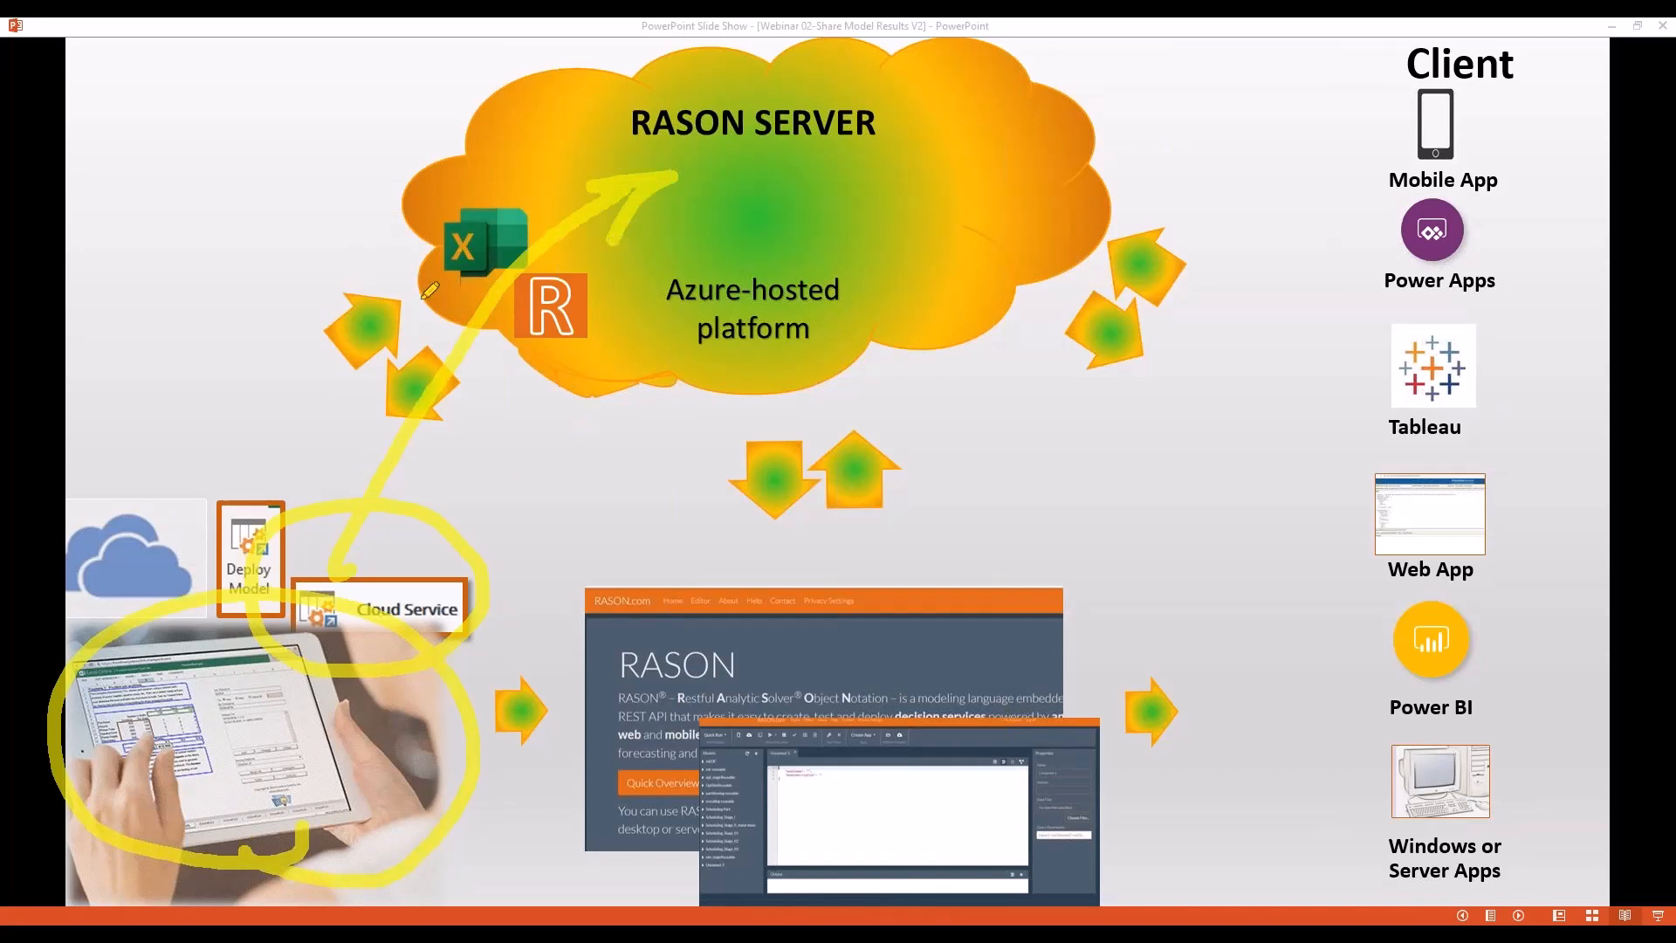
mouse_move(483, 294)
left_mouse_down()
mouse_move(419, 262)
mouse_move(550, 214)
mouse_move(516, 341)
mouse_move(545, 371)
mouse_move(612, 248)
mouse_move(550, 359)
left_mouse_up()
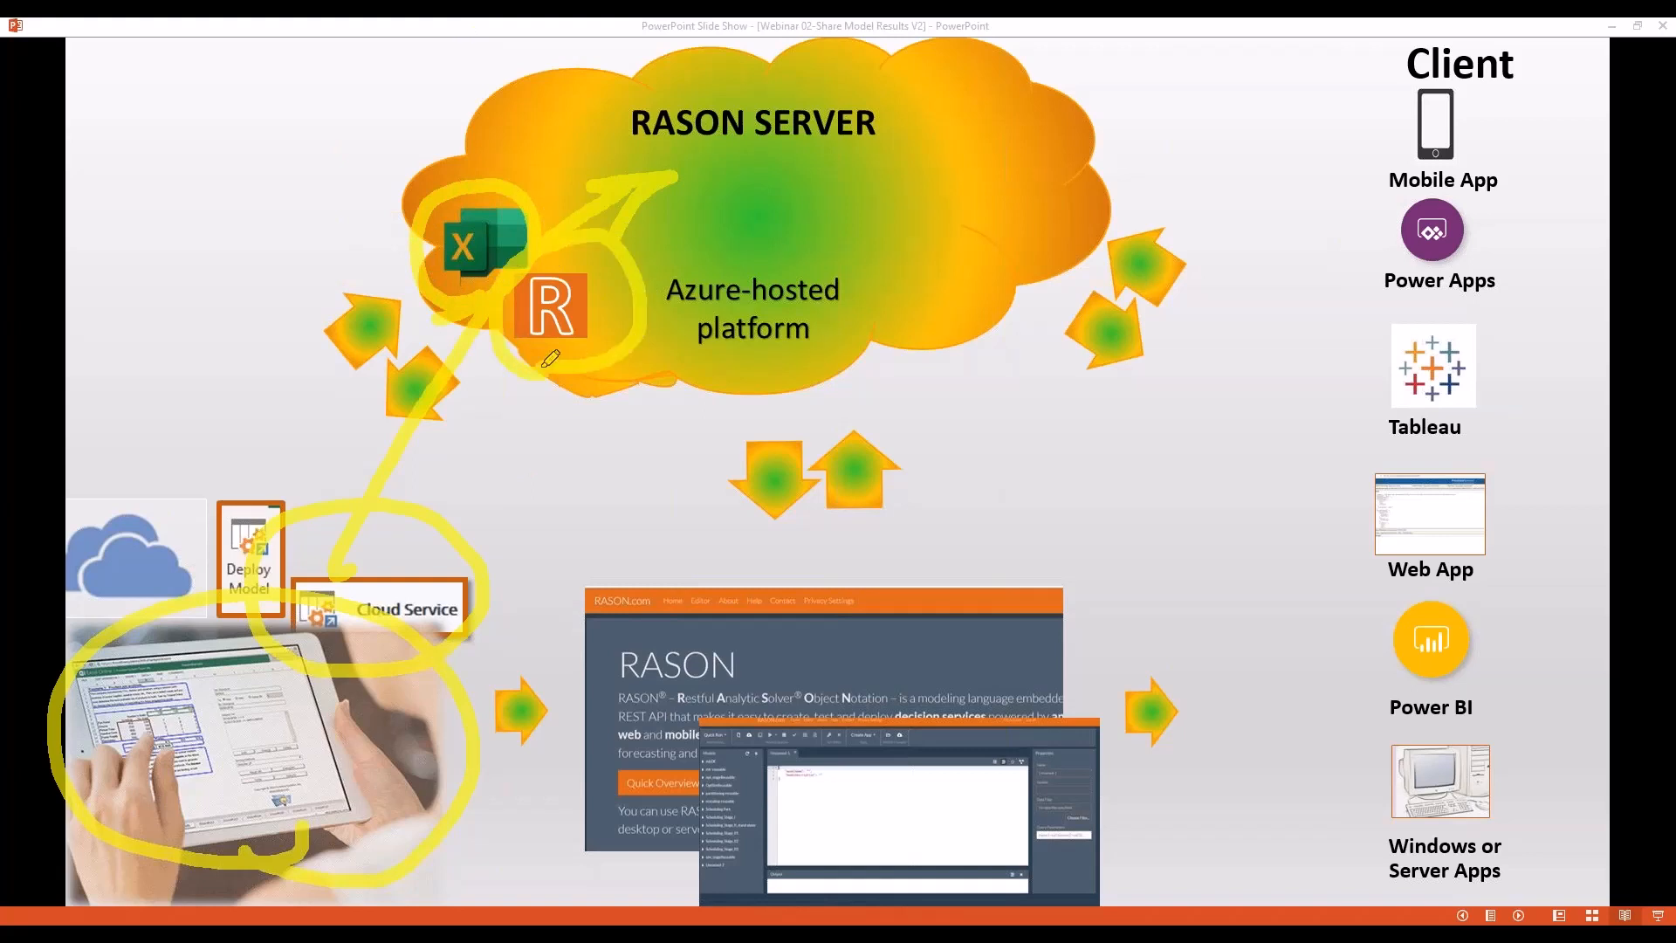
key("Escape")
key("e")
key("ctrl+p")
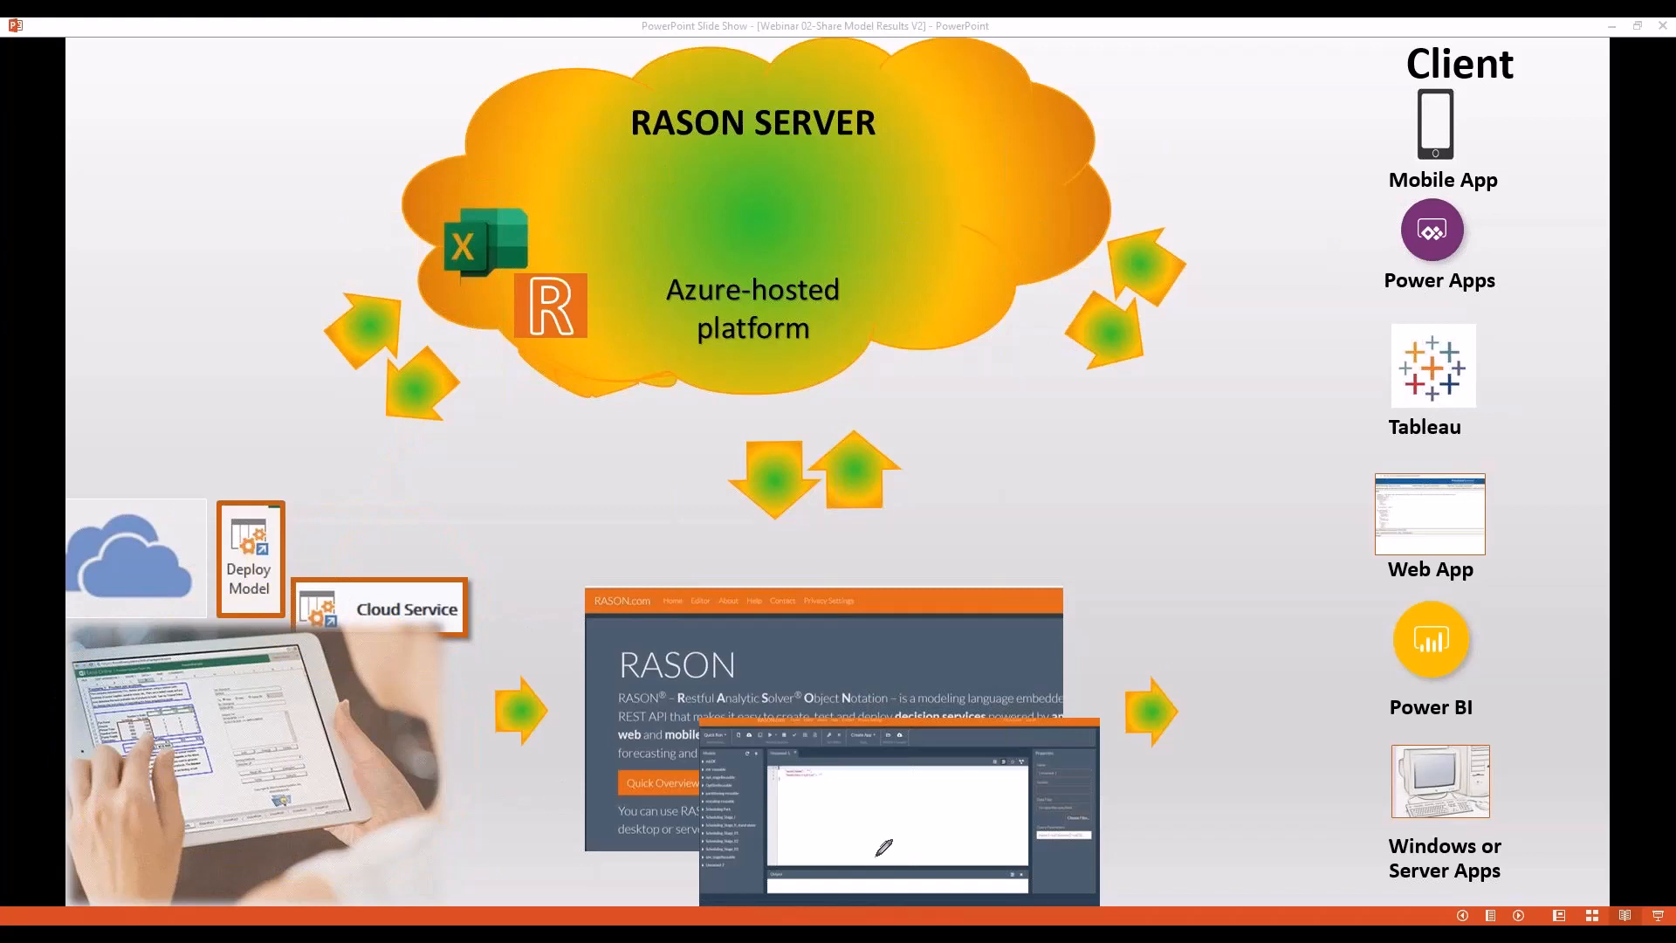
mouse_move(883, 888)
left_mouse_down()
mouse_move(606, 852)
mouse_move(744, 568)
mouse_move(1129, 754)
mouse_move(975, 871)
mouse_move(897, 898)
left_mouse_up()
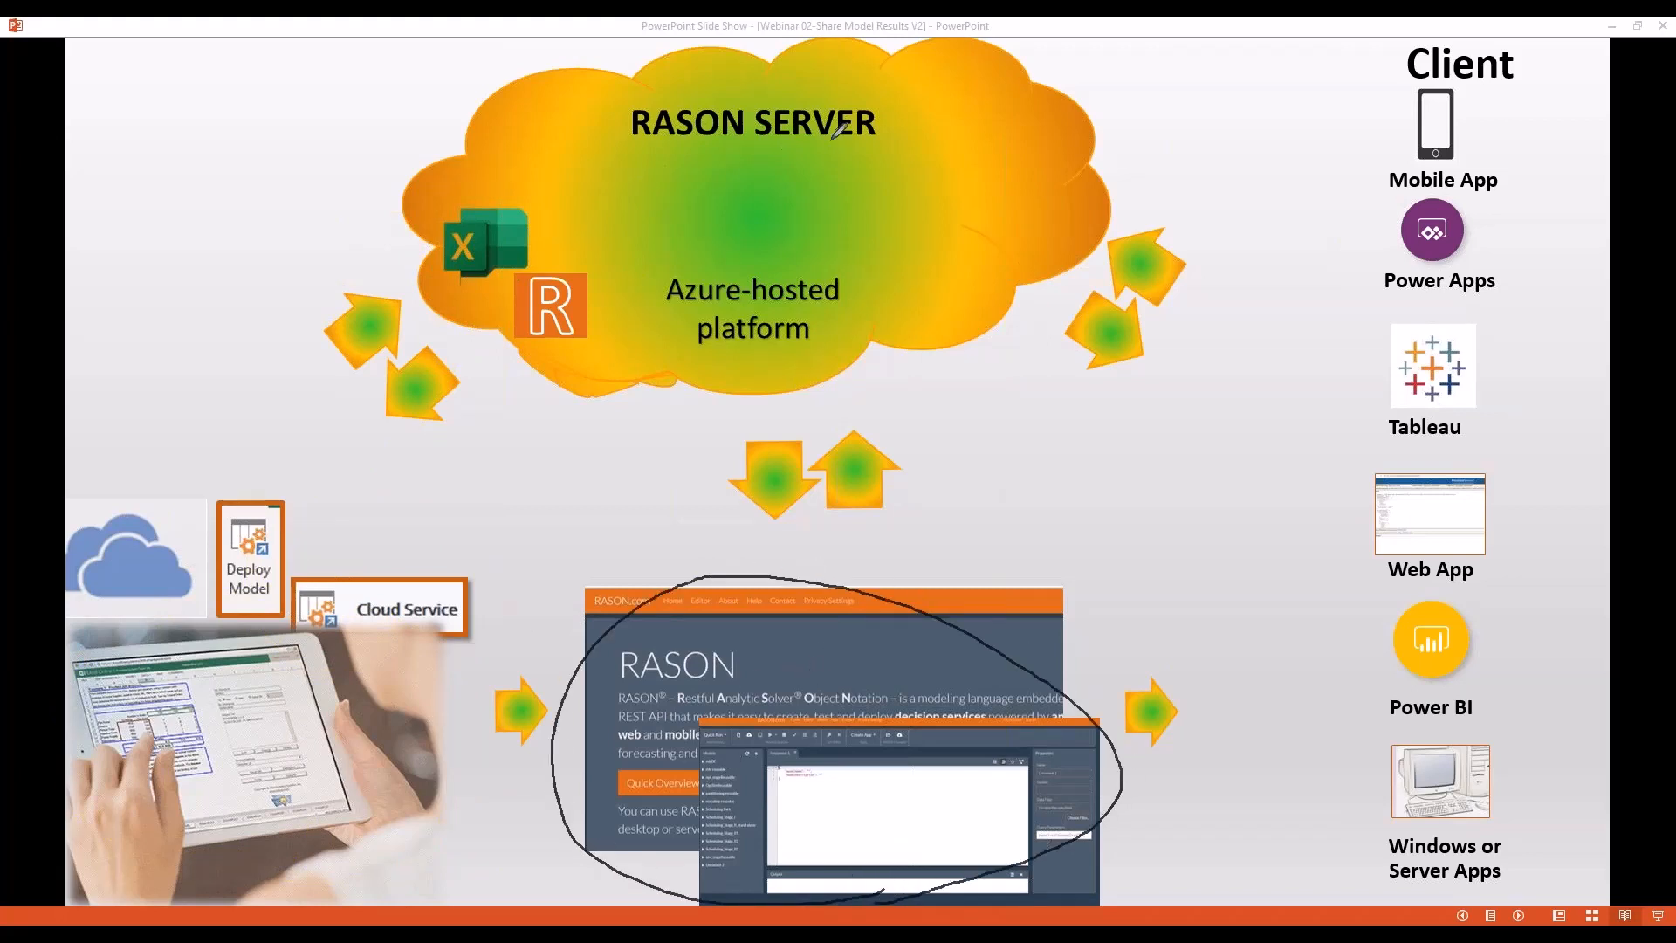
mouse_move(880, 316)
left_mouse_down()
mouse_move(641, 384)
mouse_move(987, 39)
mouse_move(718, 371)
mouse_move(684, 382)
left_mouse_up()
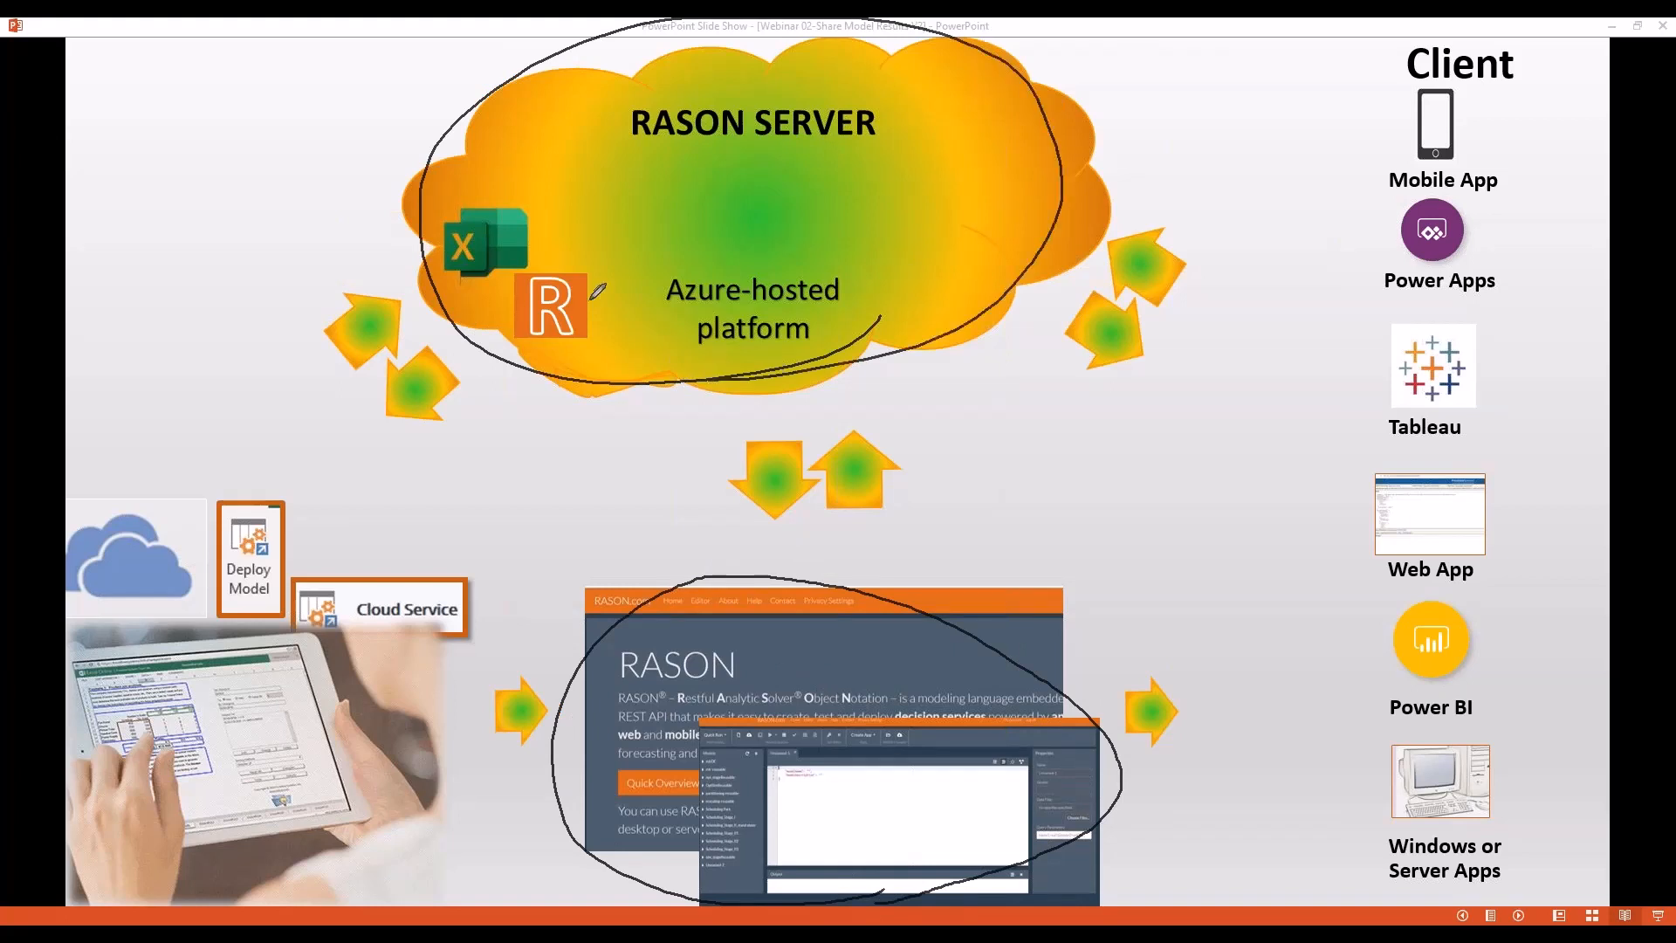
mouse_move(593, 298)
left_mouse_down()
mouse_move(502, 266)
mouse_move(558, 364)
left_mouse_up()
left_click_drag(945, 775, 816, 851)
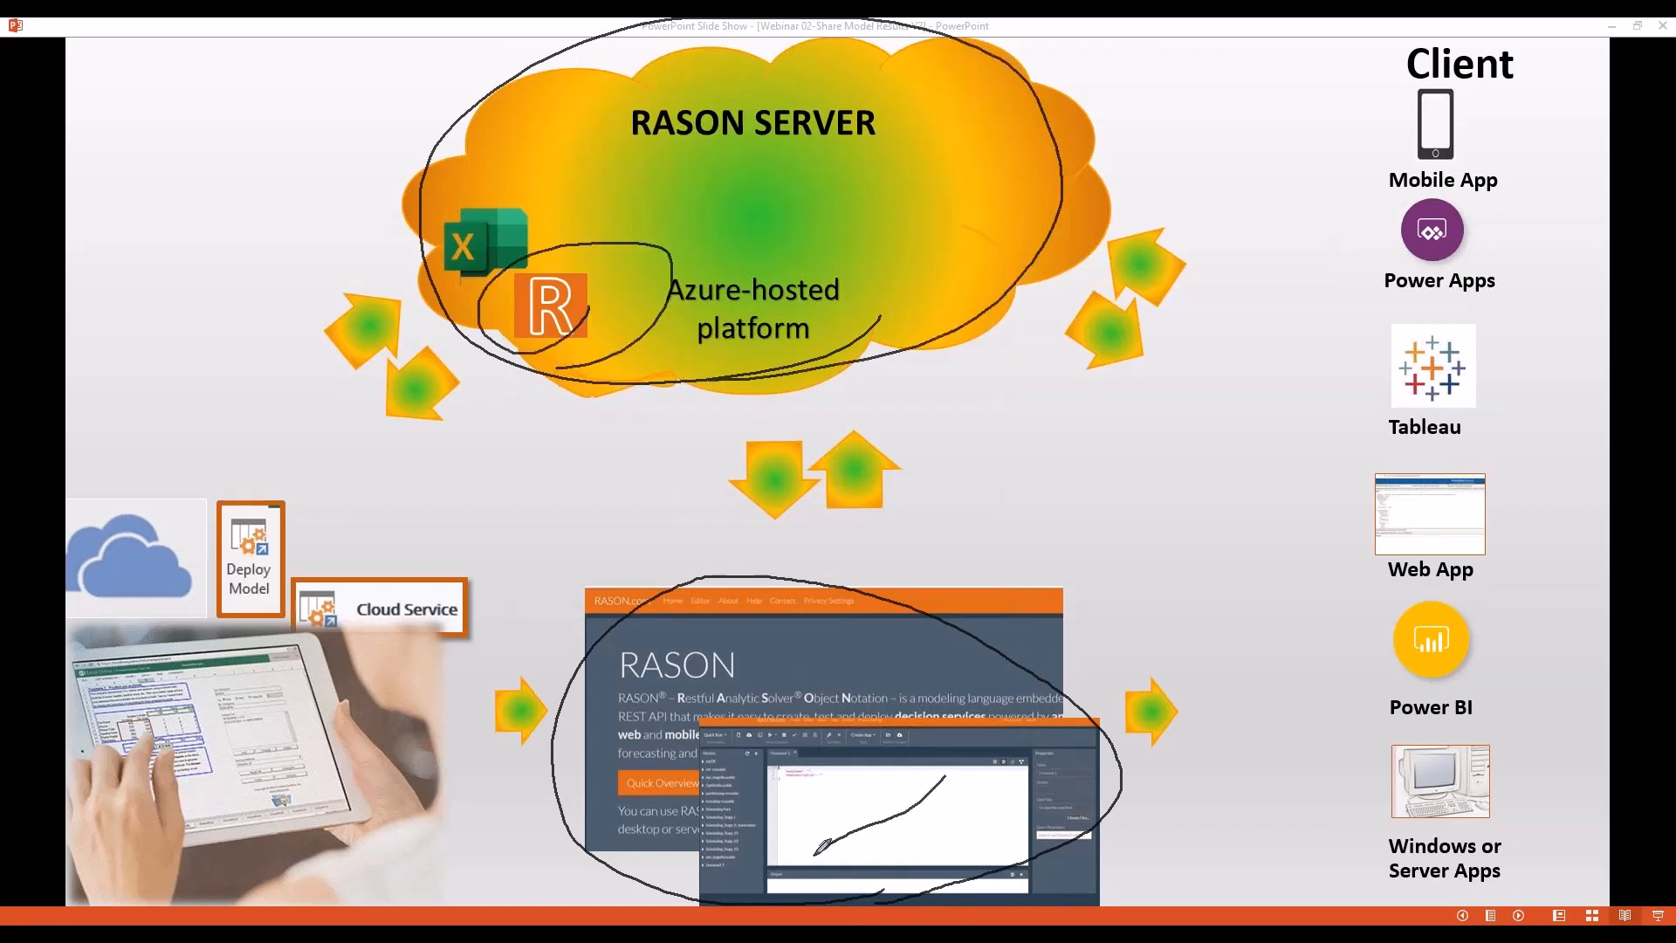
left_click_drag(825, 779, 1043, 836)
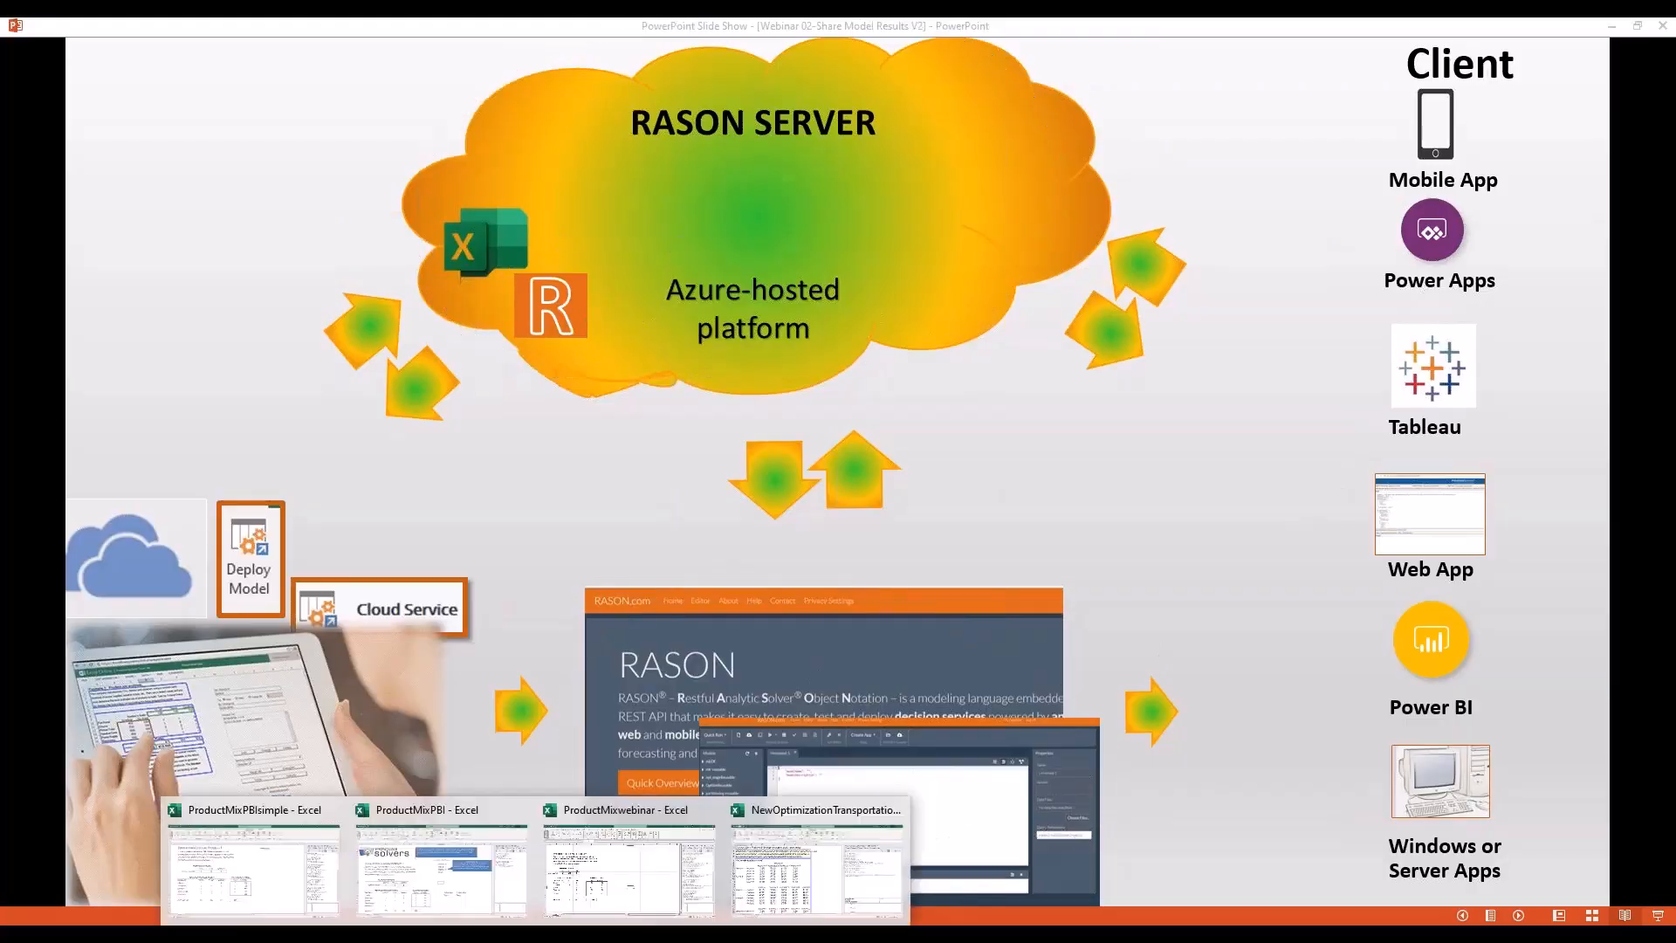
Return to the ProductMixwebinar workbook in Excel and deploy it to Power BI as a Managed Model named ProductMixwebinar
left_click(635, 868)
left_click(824, 744)
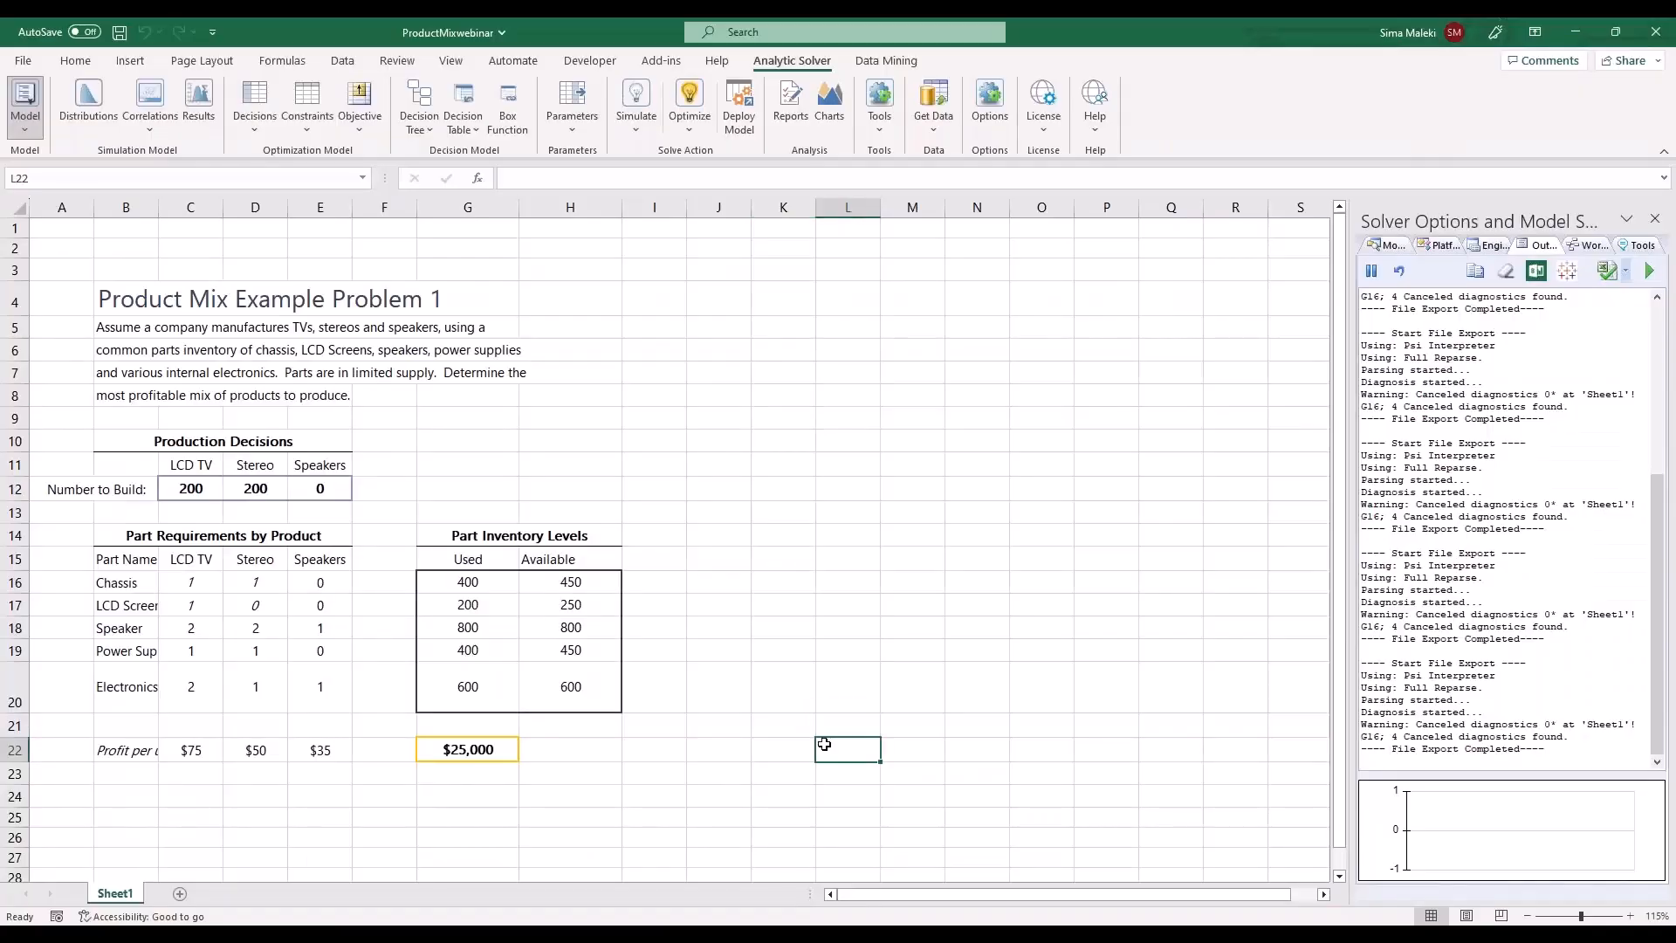
left_click(734, 131)
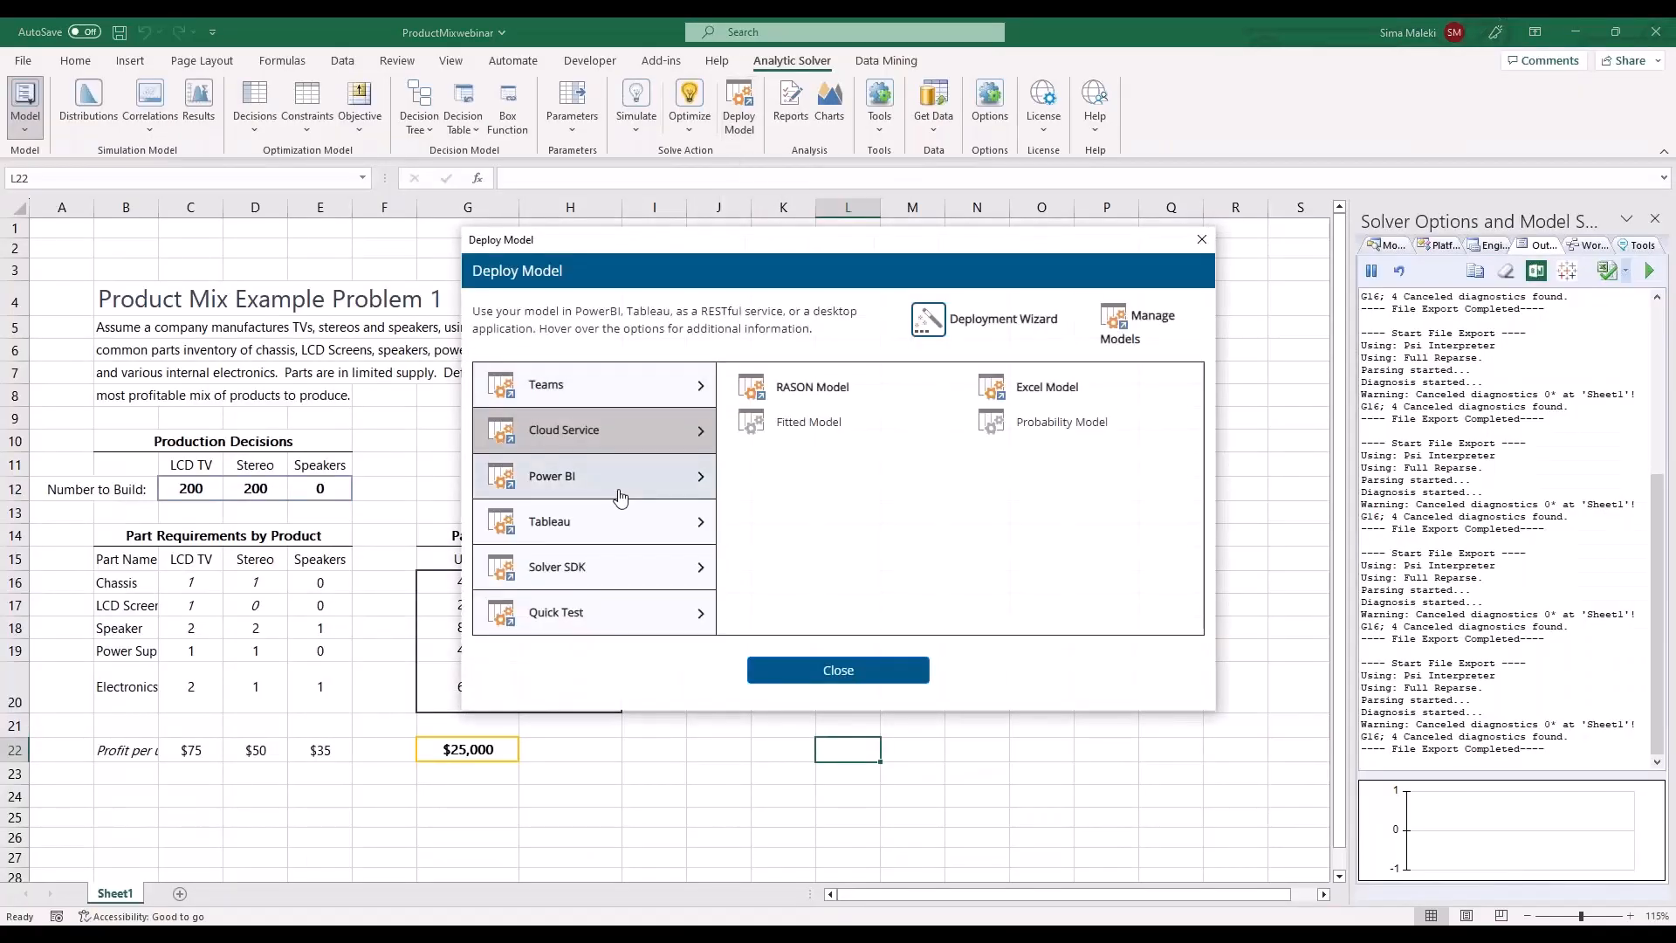
left_click(619, 497)
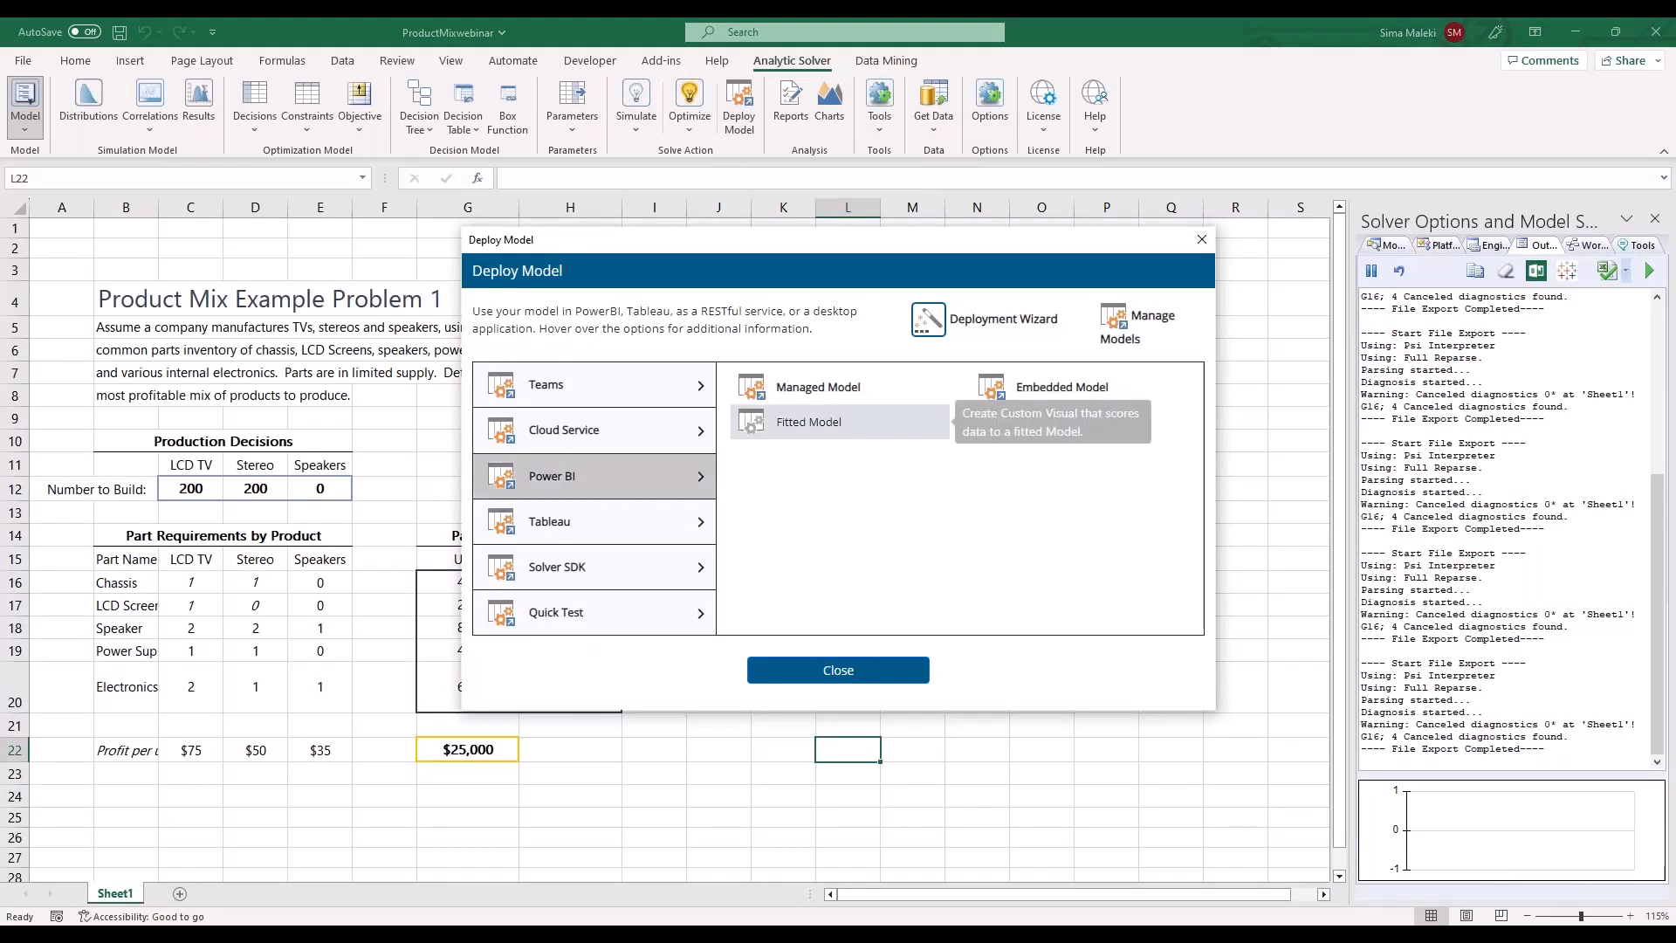
mouse_move(833, 392)
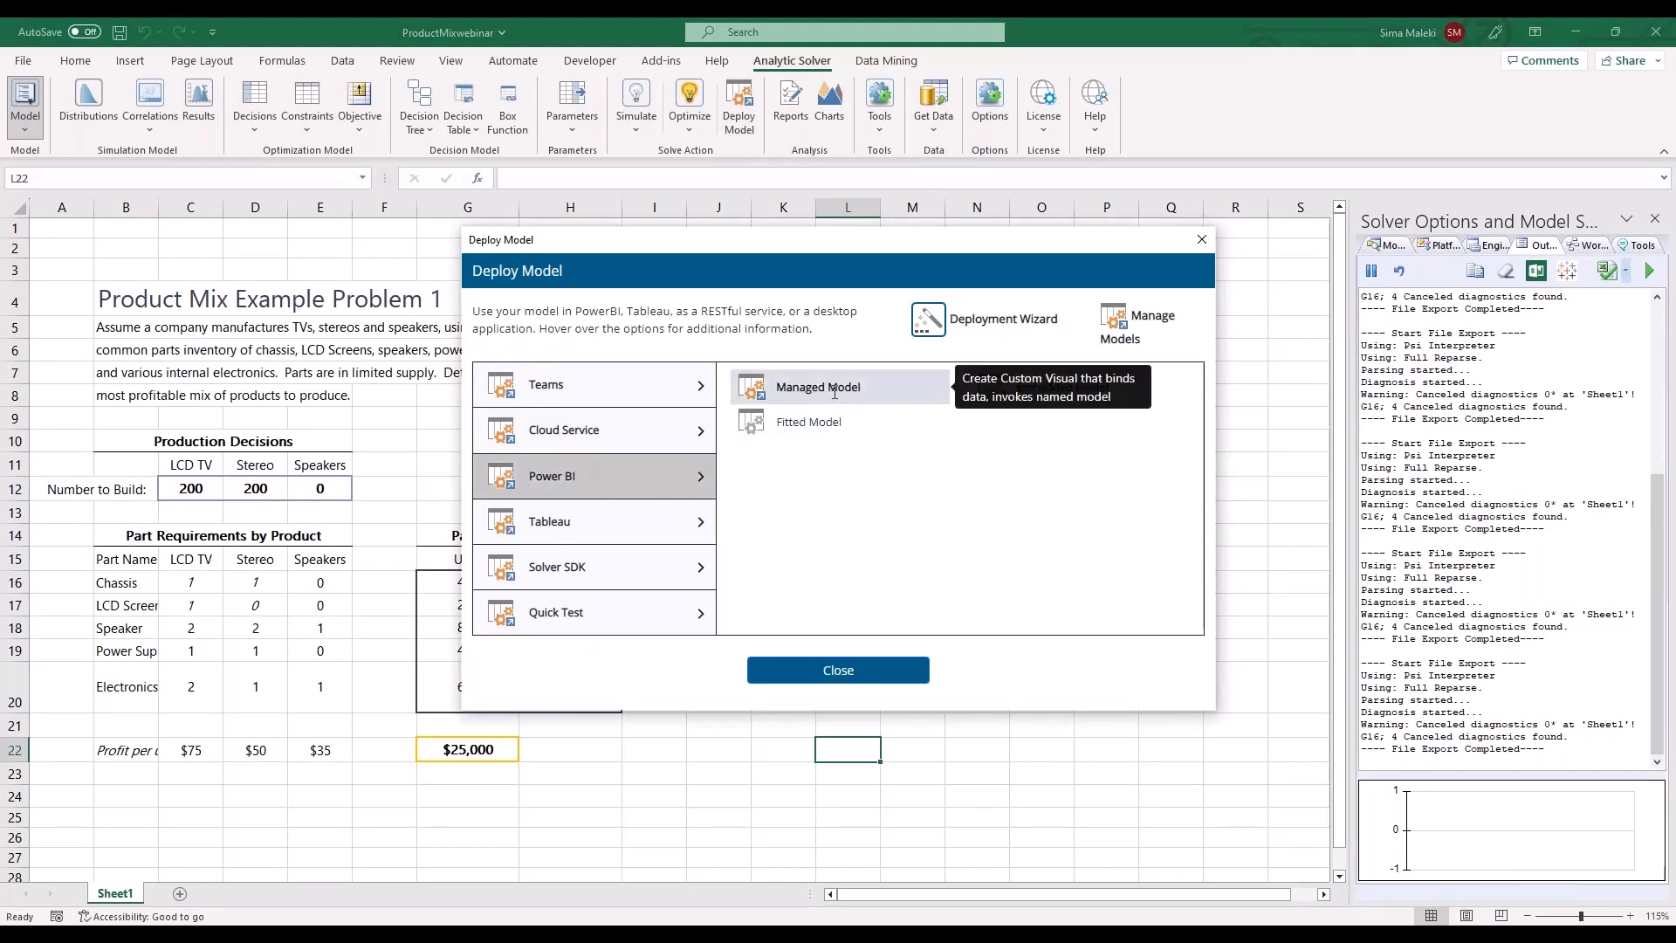
left_click(834, 392)
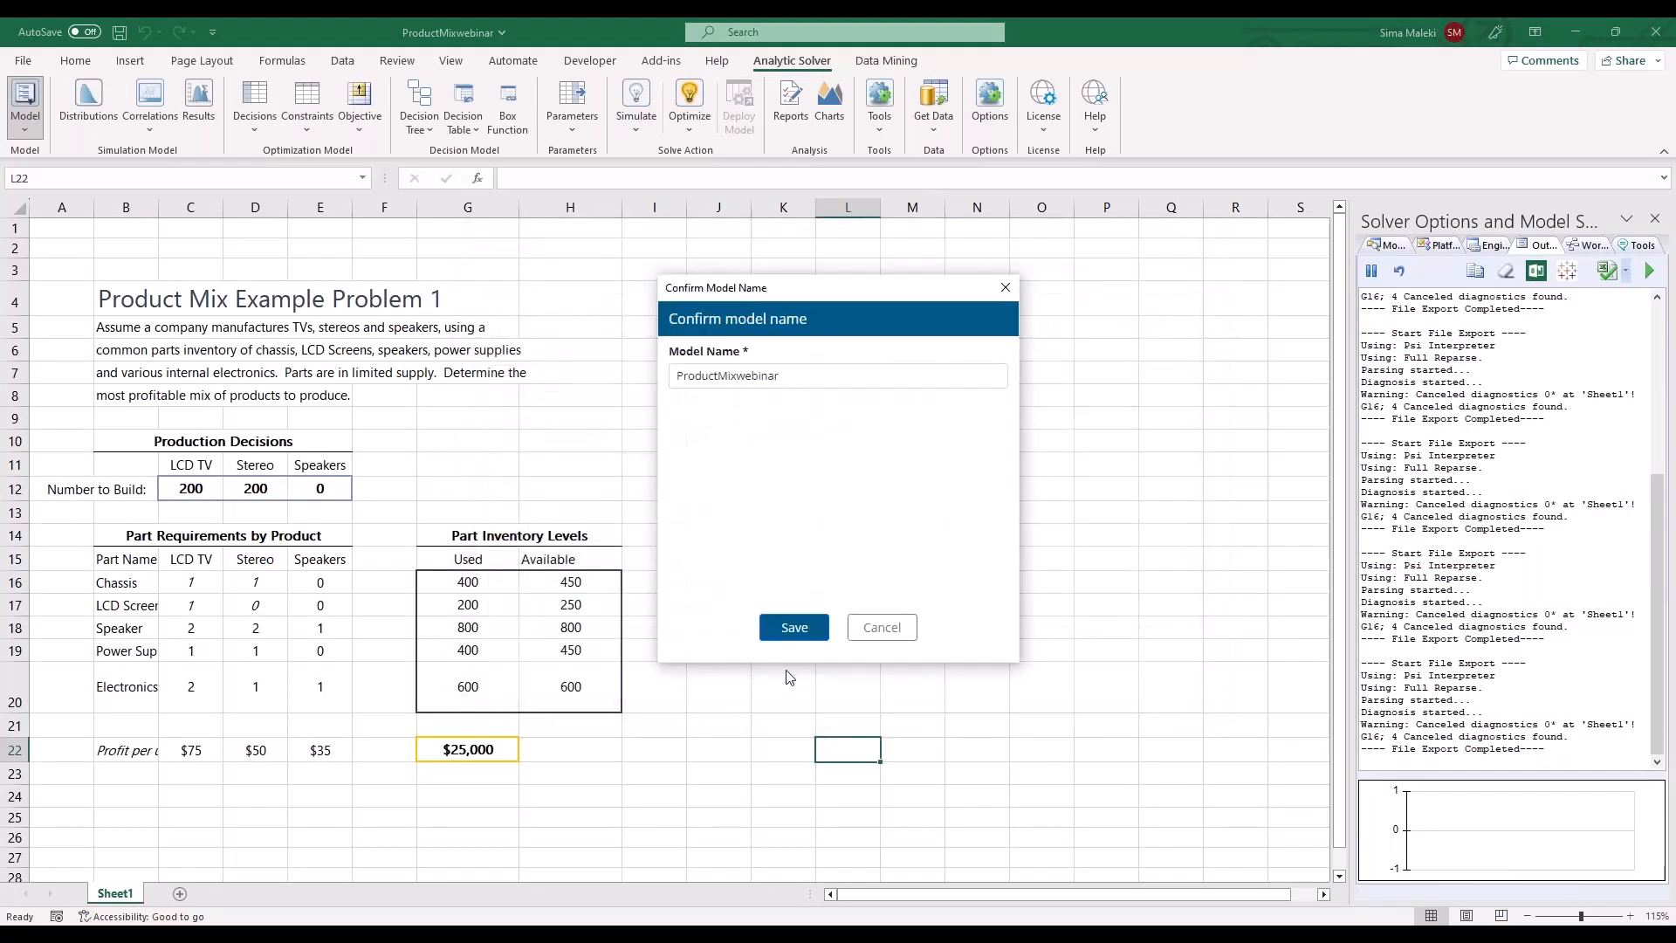
left_click(794, 627)
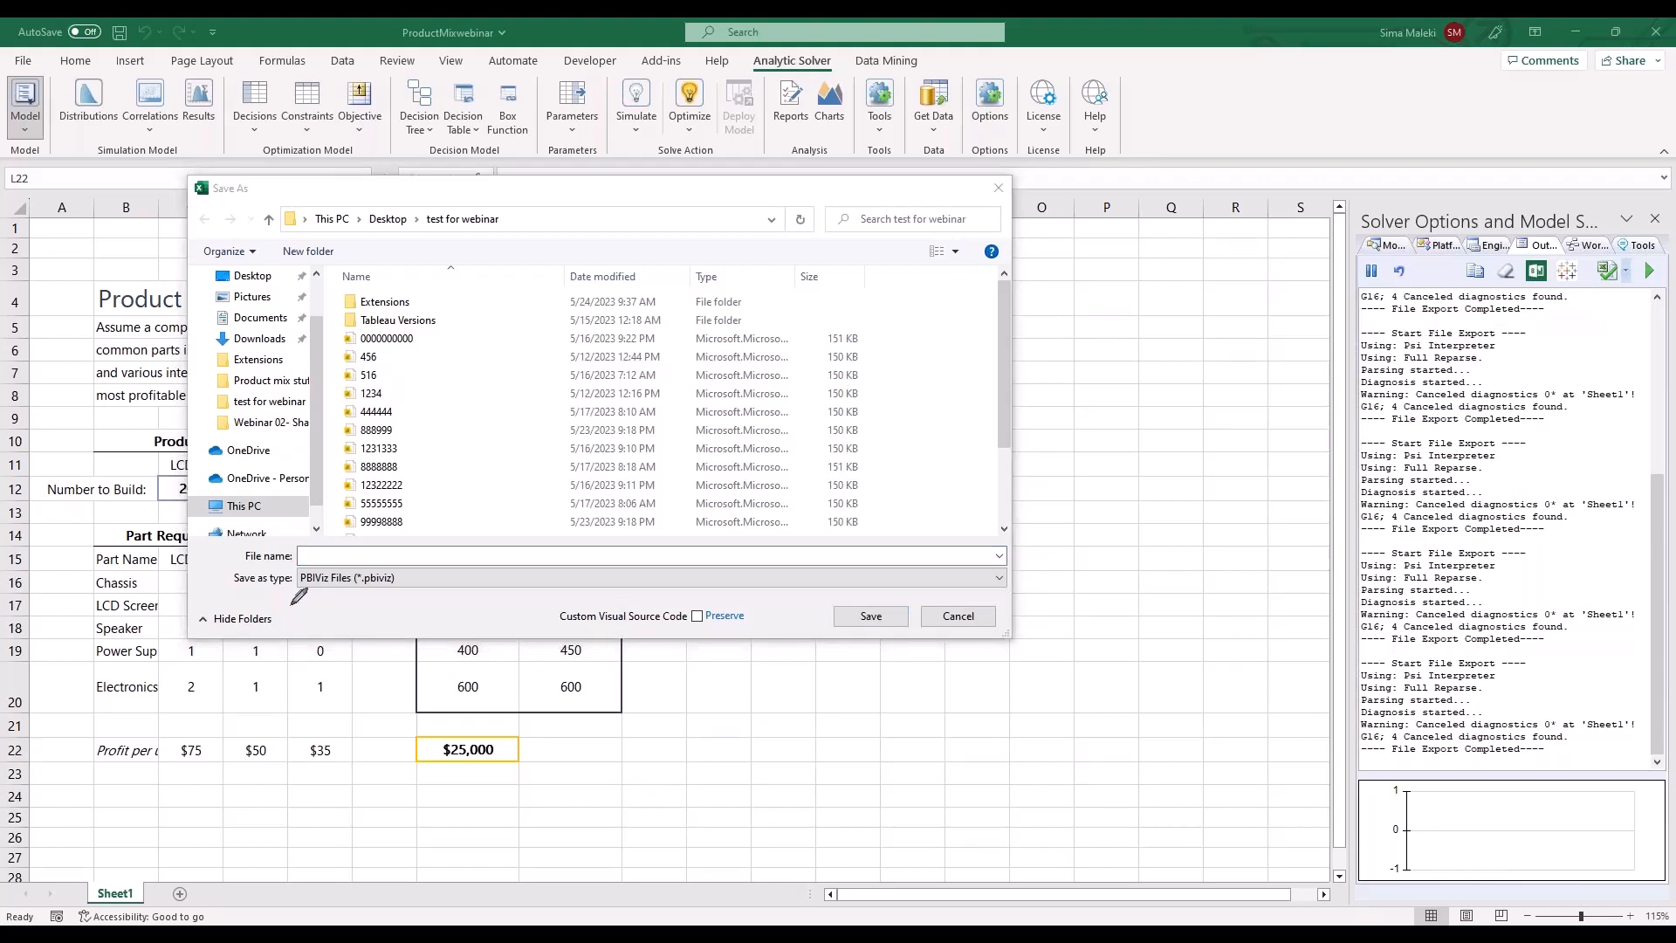
Save the Power BI custom visual as the PBIViz file webinar8888 in the test for webinar folder
mouse_move(211, 680)
left_mouse_down()
mouse_move(356, 583)
mouse_move(349, 611)
left_mouse_up()
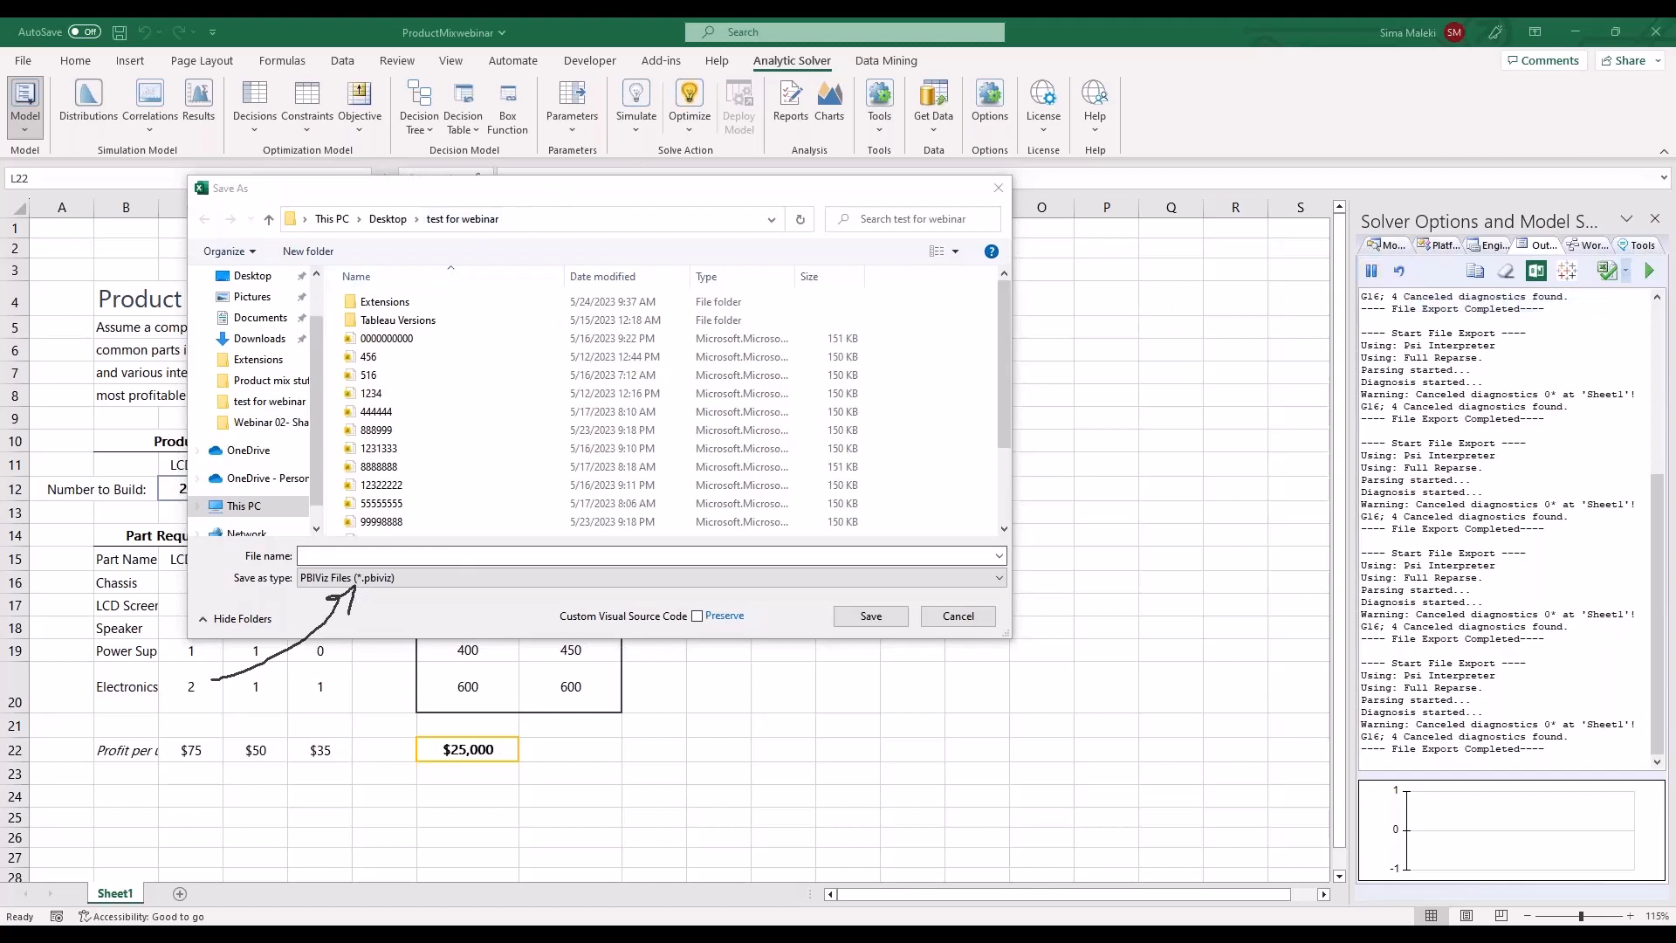
left_click(472, 555)
type("web")
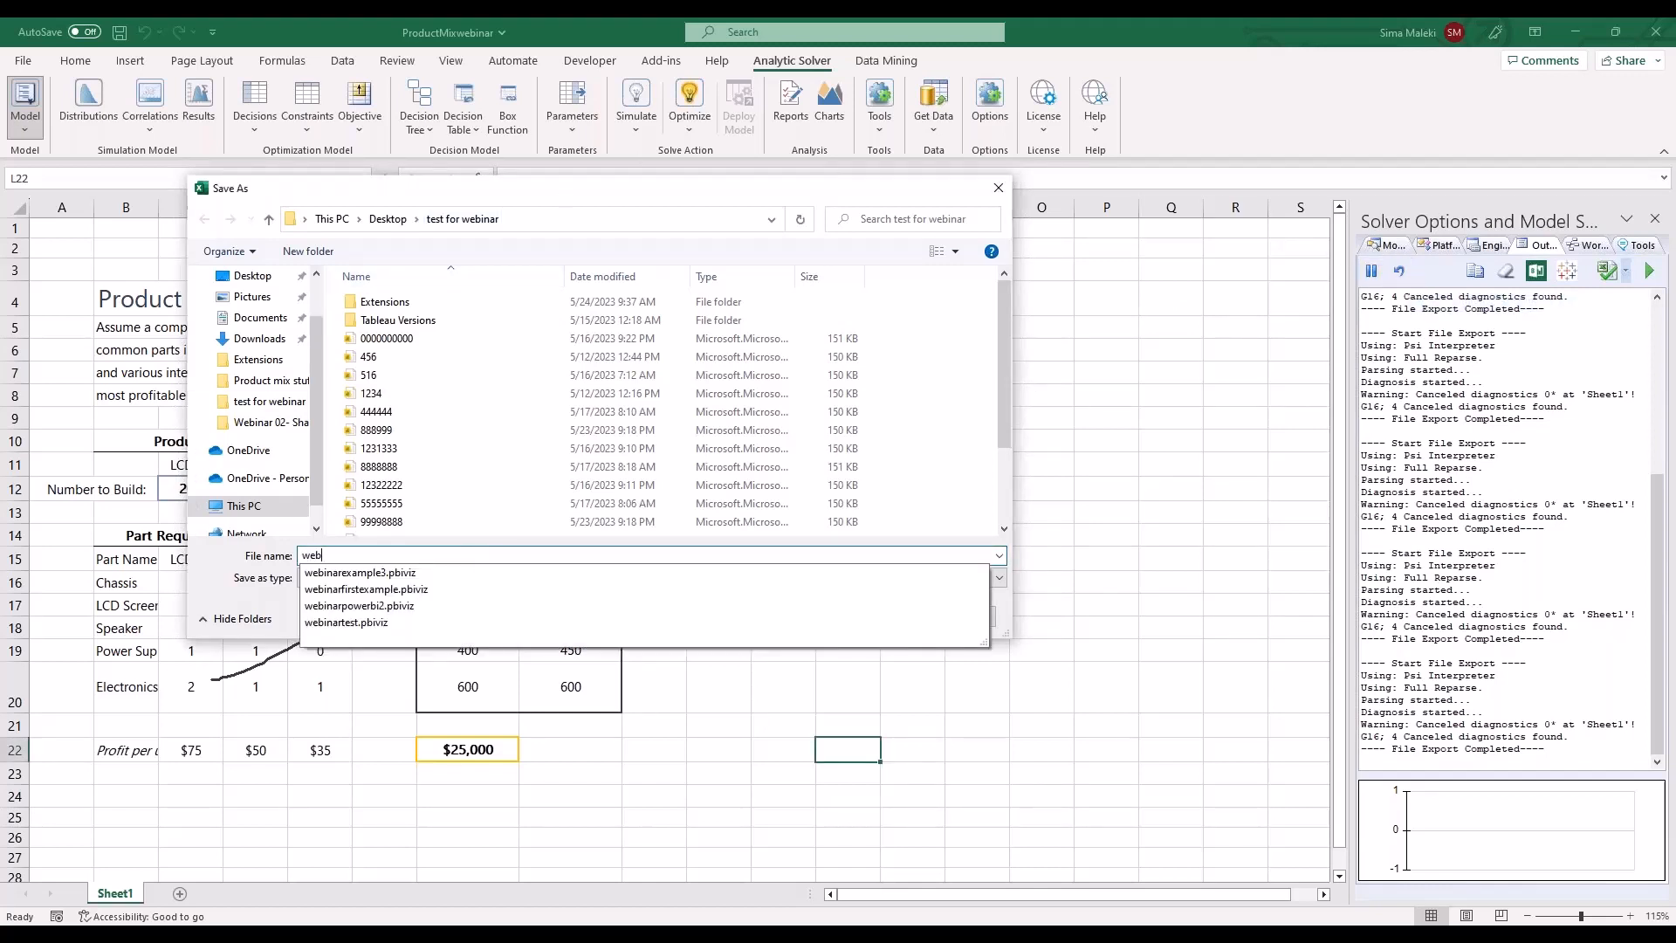
type("inar8888")
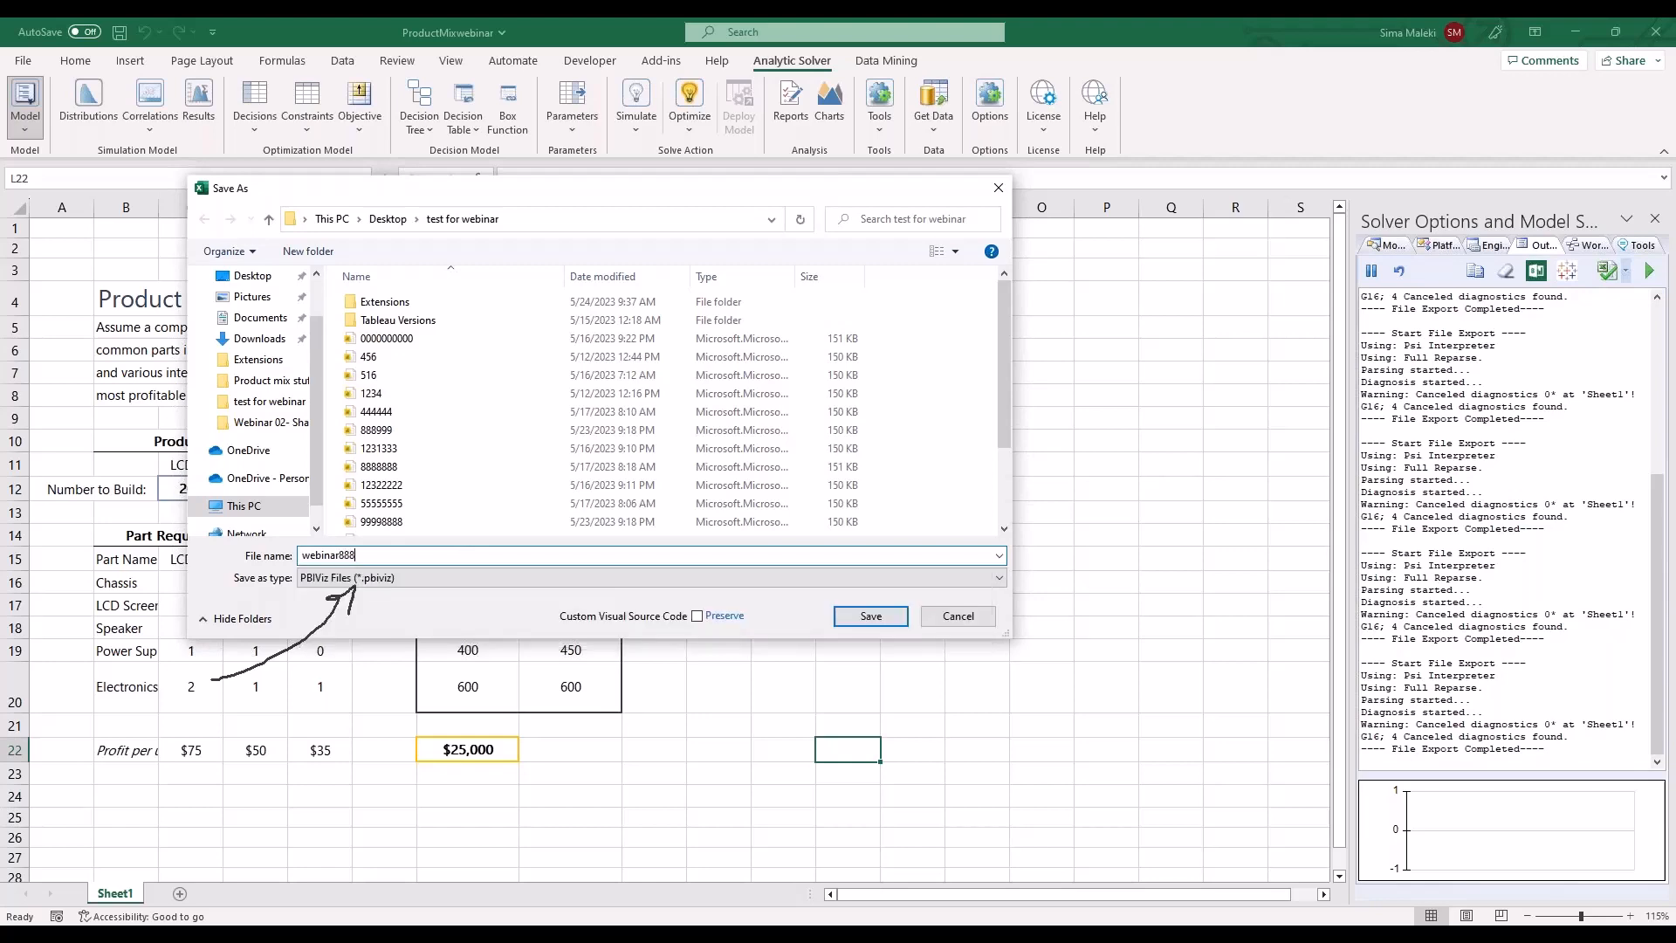
left_click(871, 616)
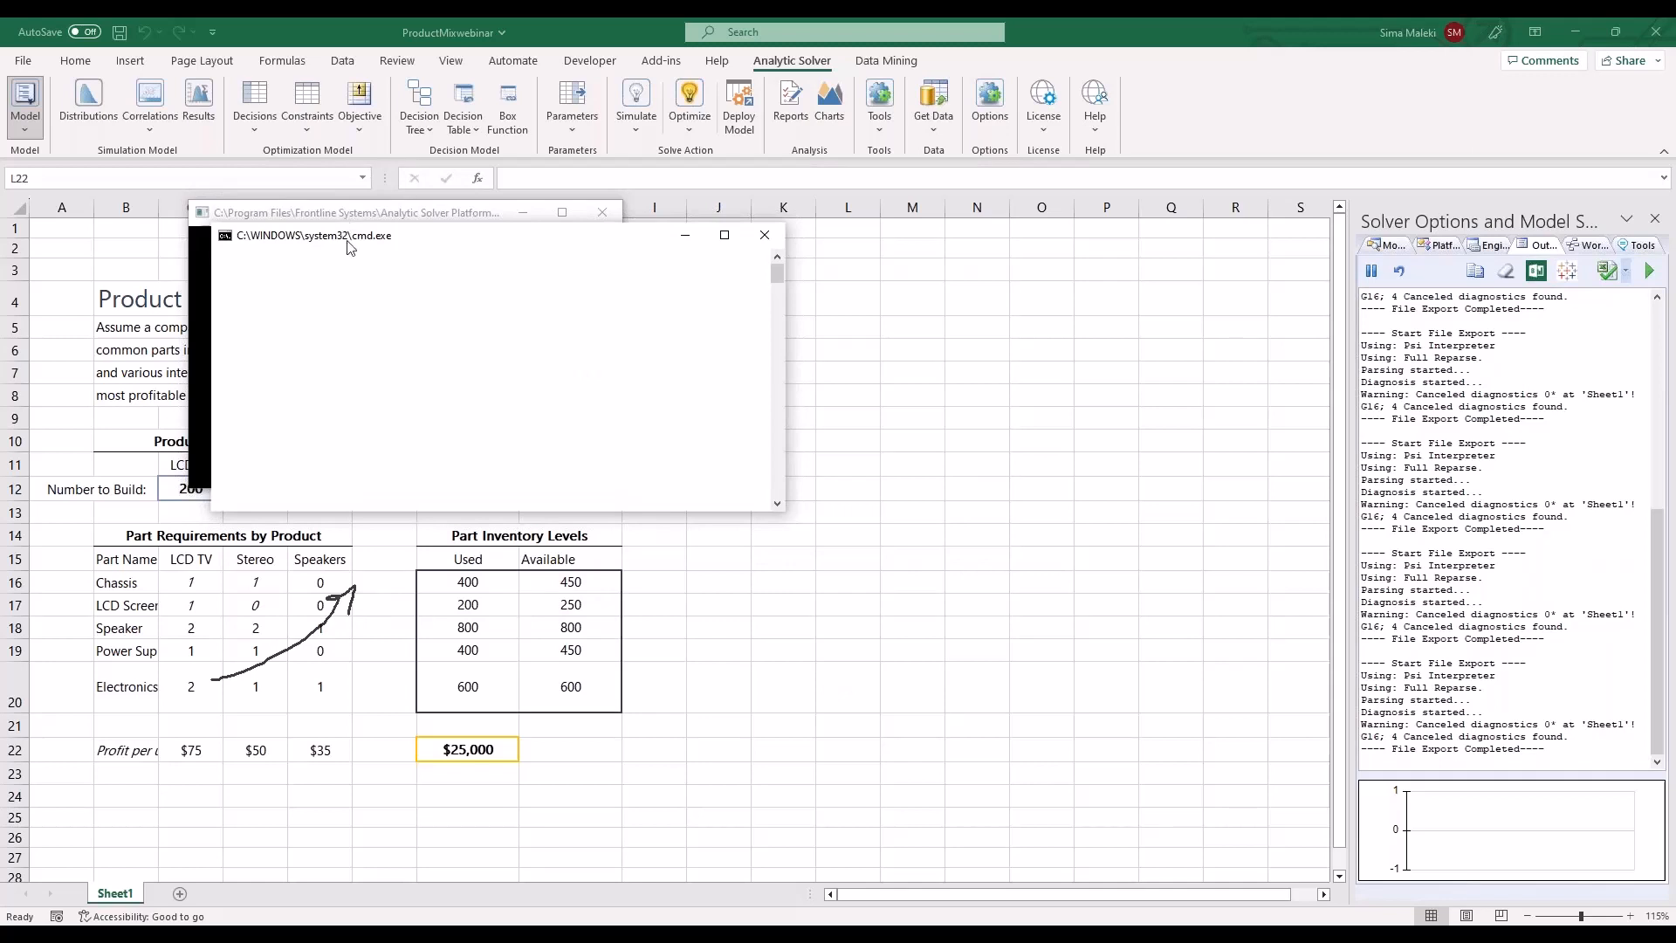
left_click_drag(353, 236, 798, 264)
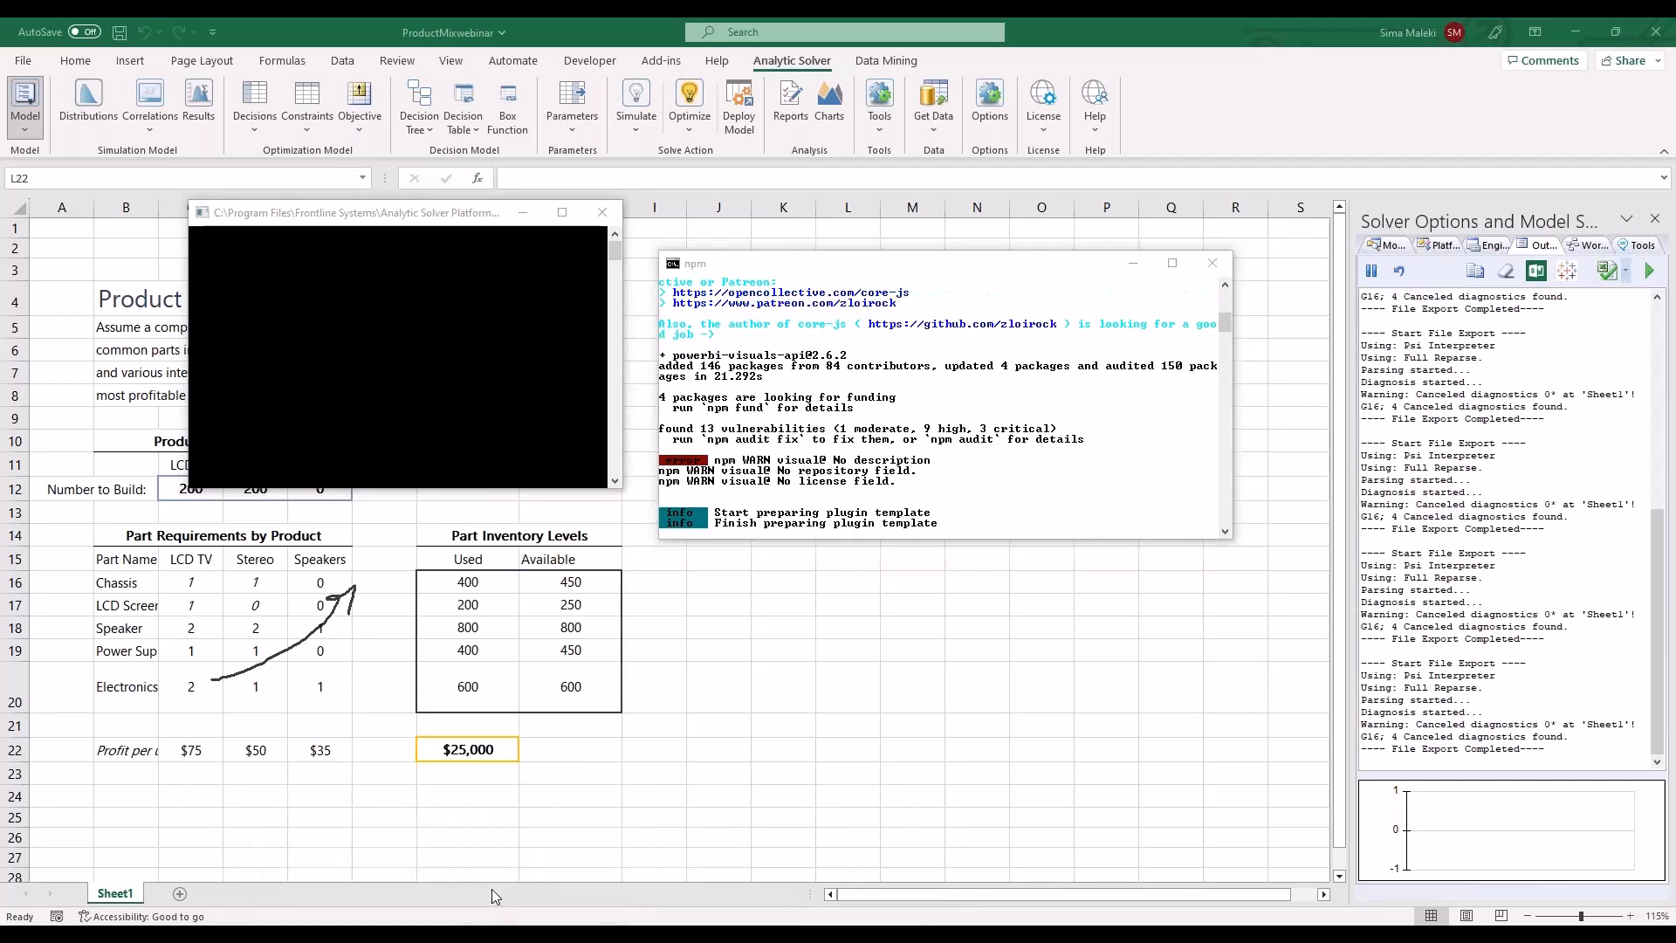
Switch to Power BI Desktop and start importing a custom visual from a file, accepting the security caution
left_click(491, 889)
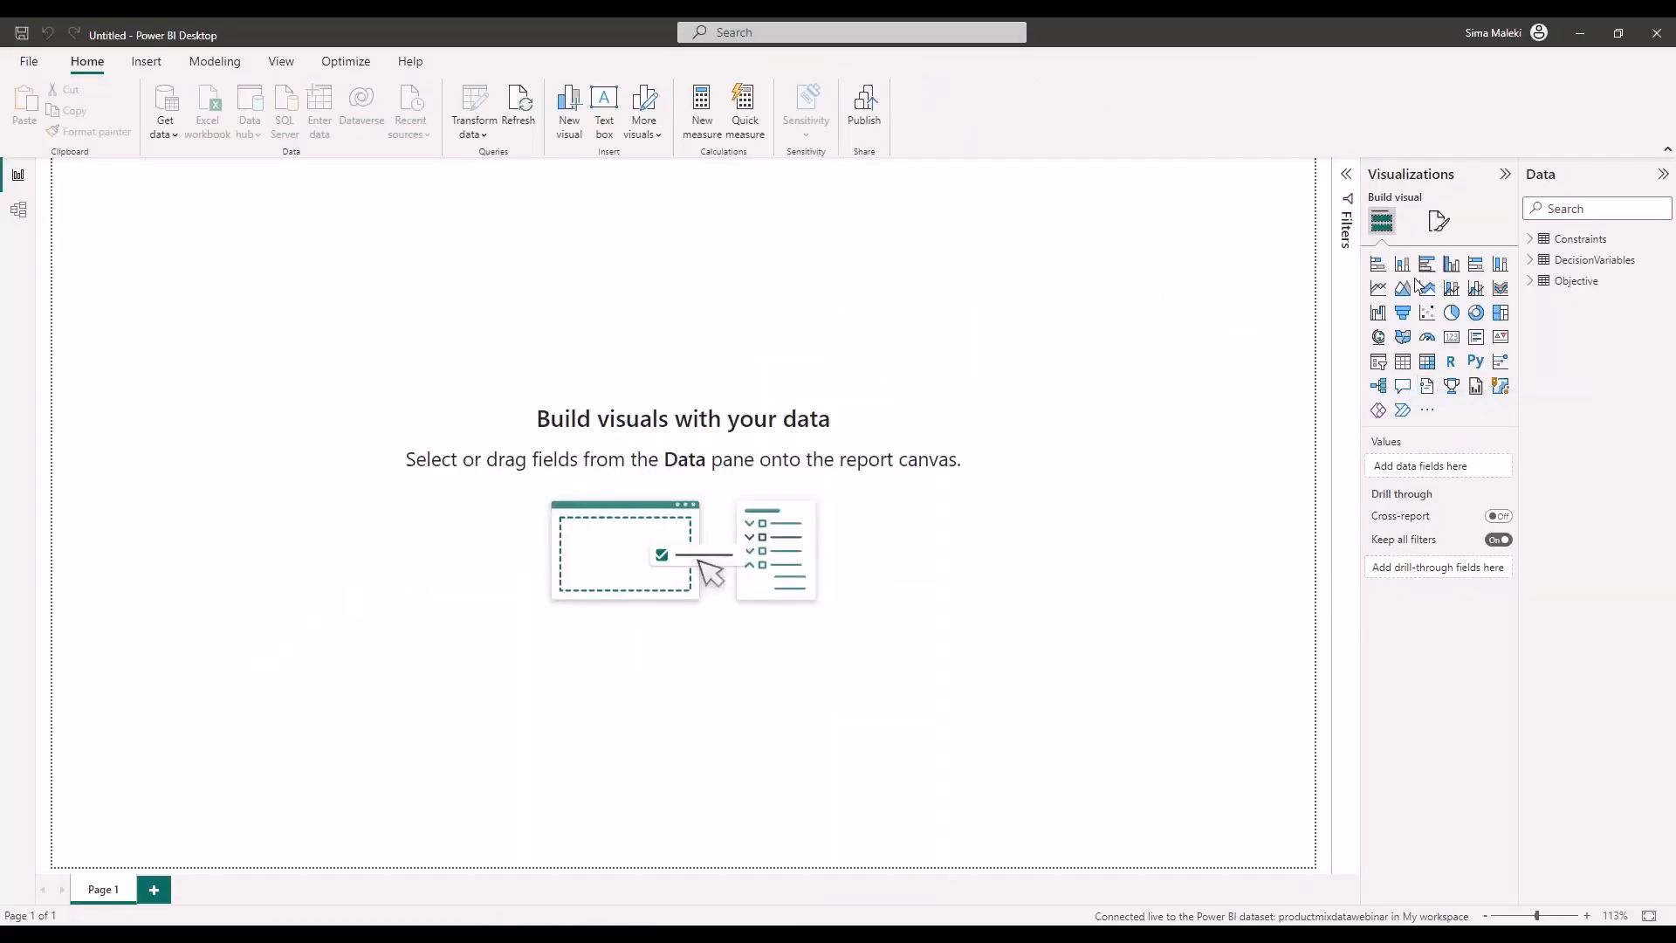
mouse_move(1299, 524)
left_mouse_down()
mouse_move(1416, 423)
mouse_move(1408, 459)
left_mouse_up()
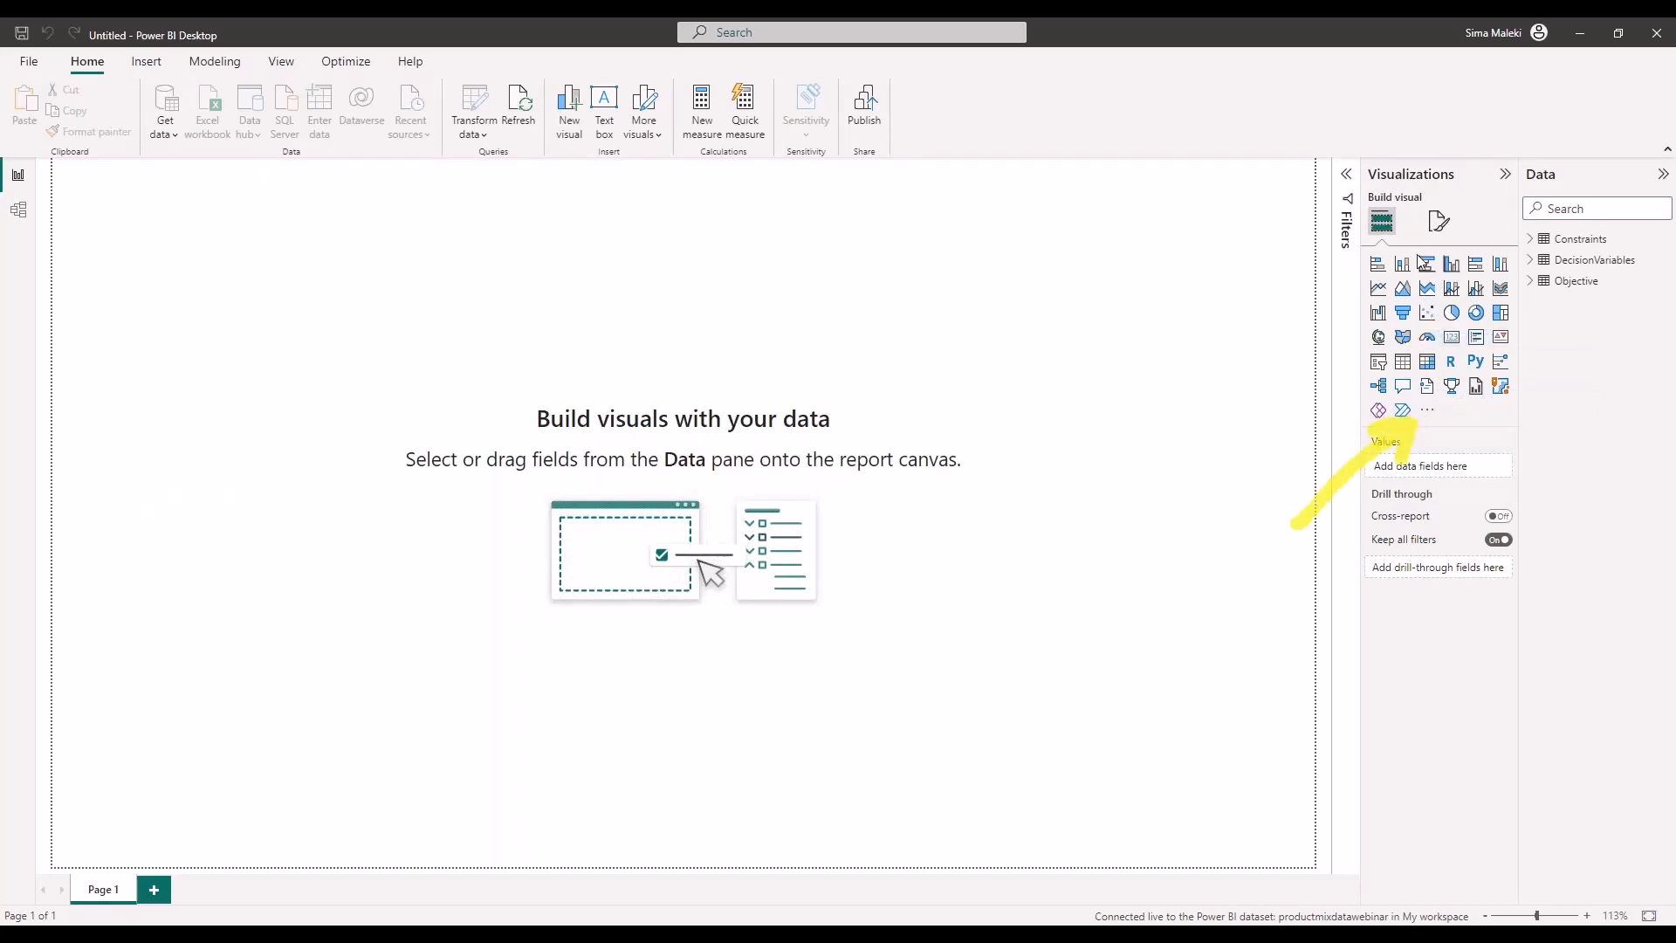
left_click(1426, 414)
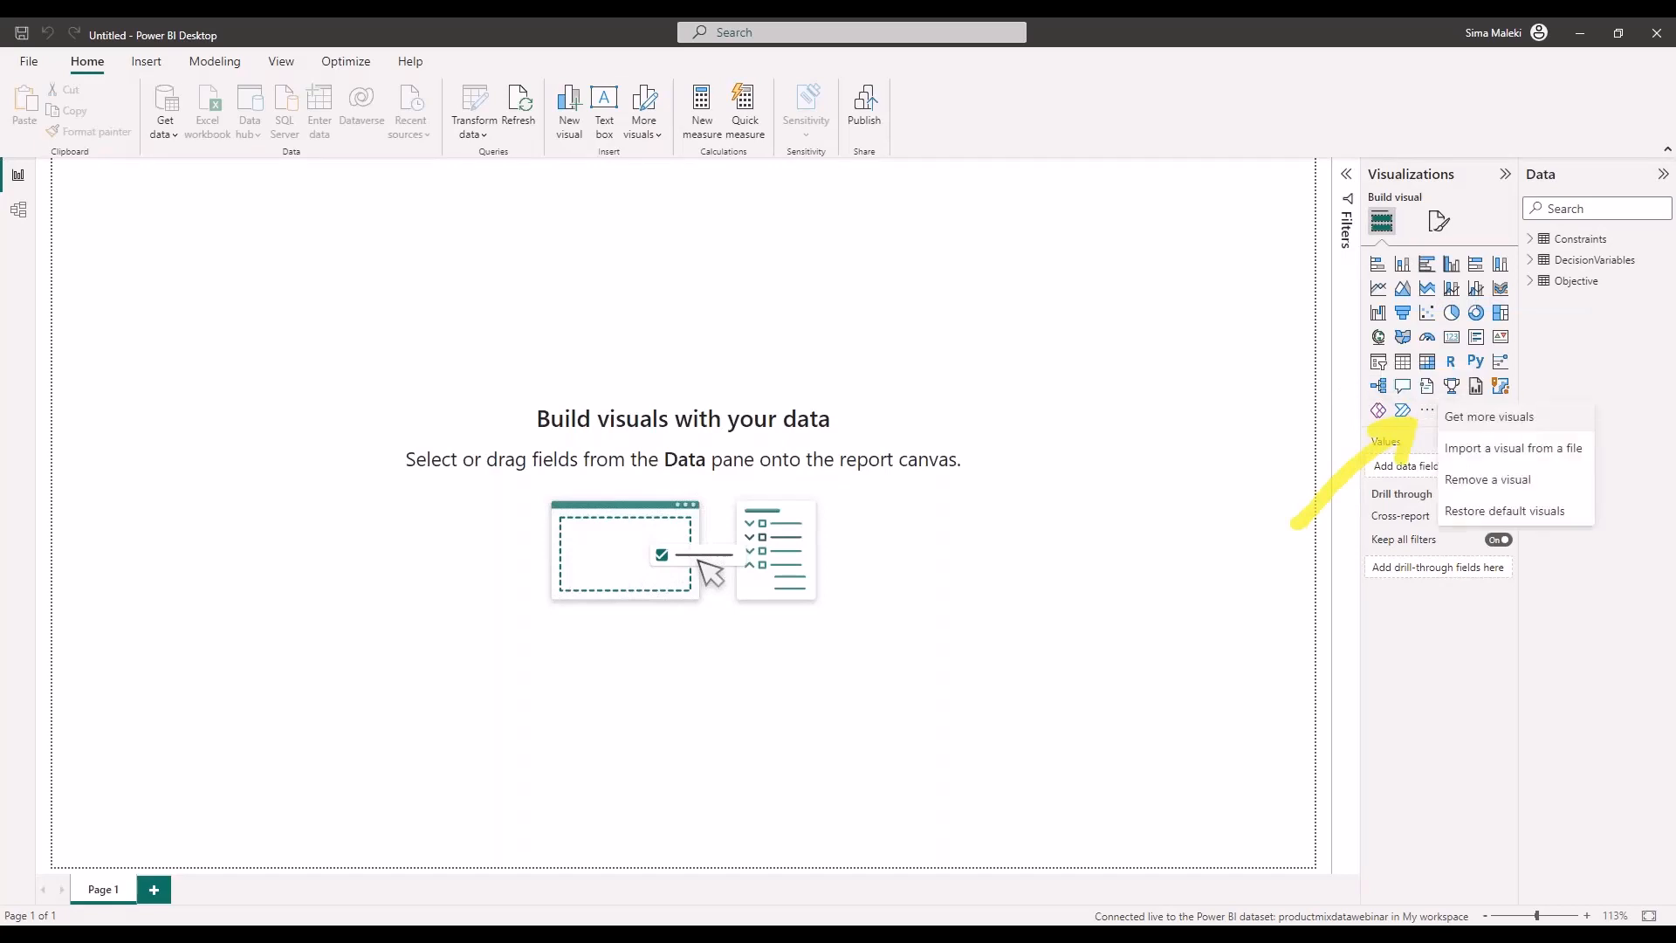
left_click(1500, 449)
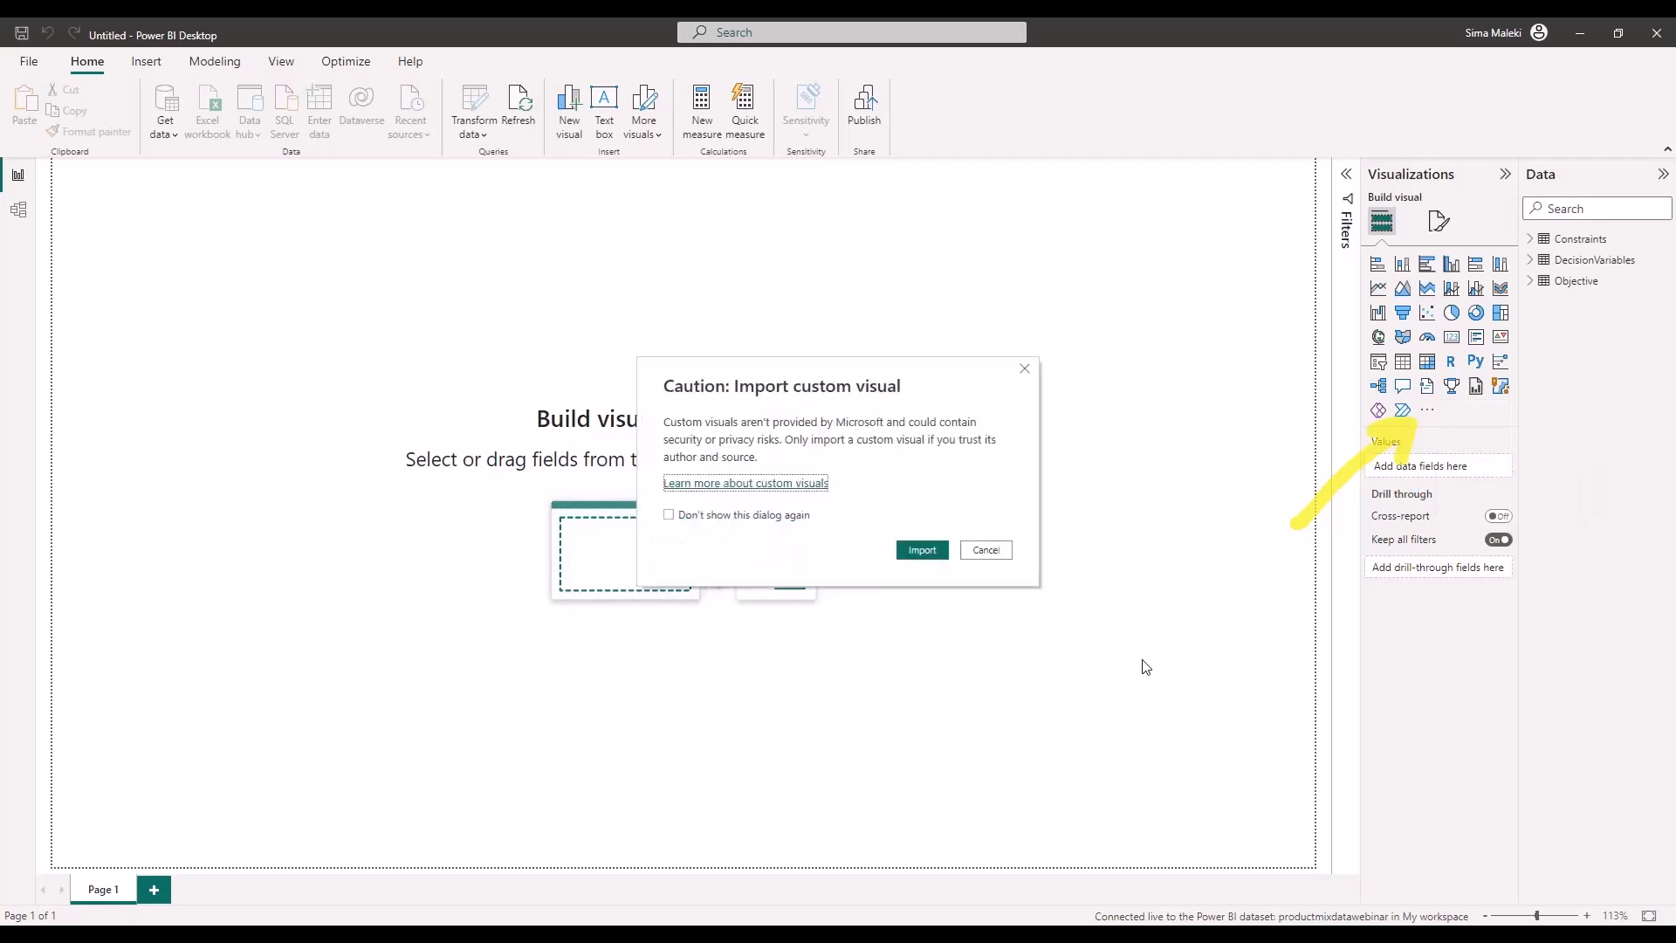
left_click(921, 552)
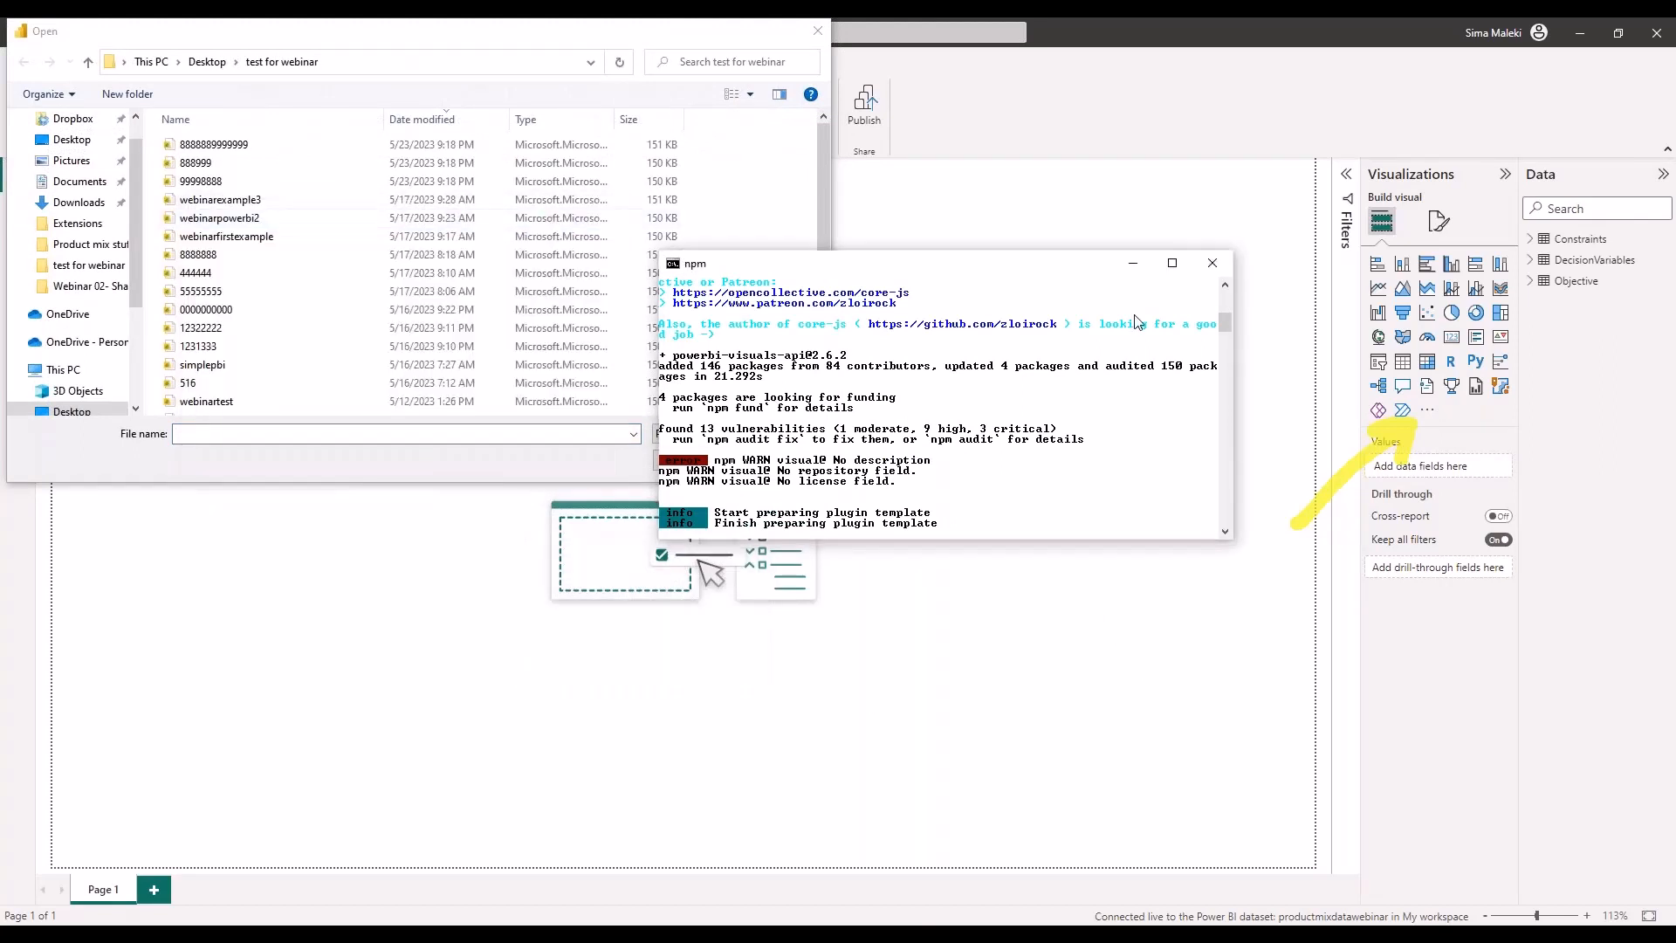
Import the webinar8888 visual from the test for webinar folder into the report
left_click(1133, 263)
scroll(288, 349, "down", 2)
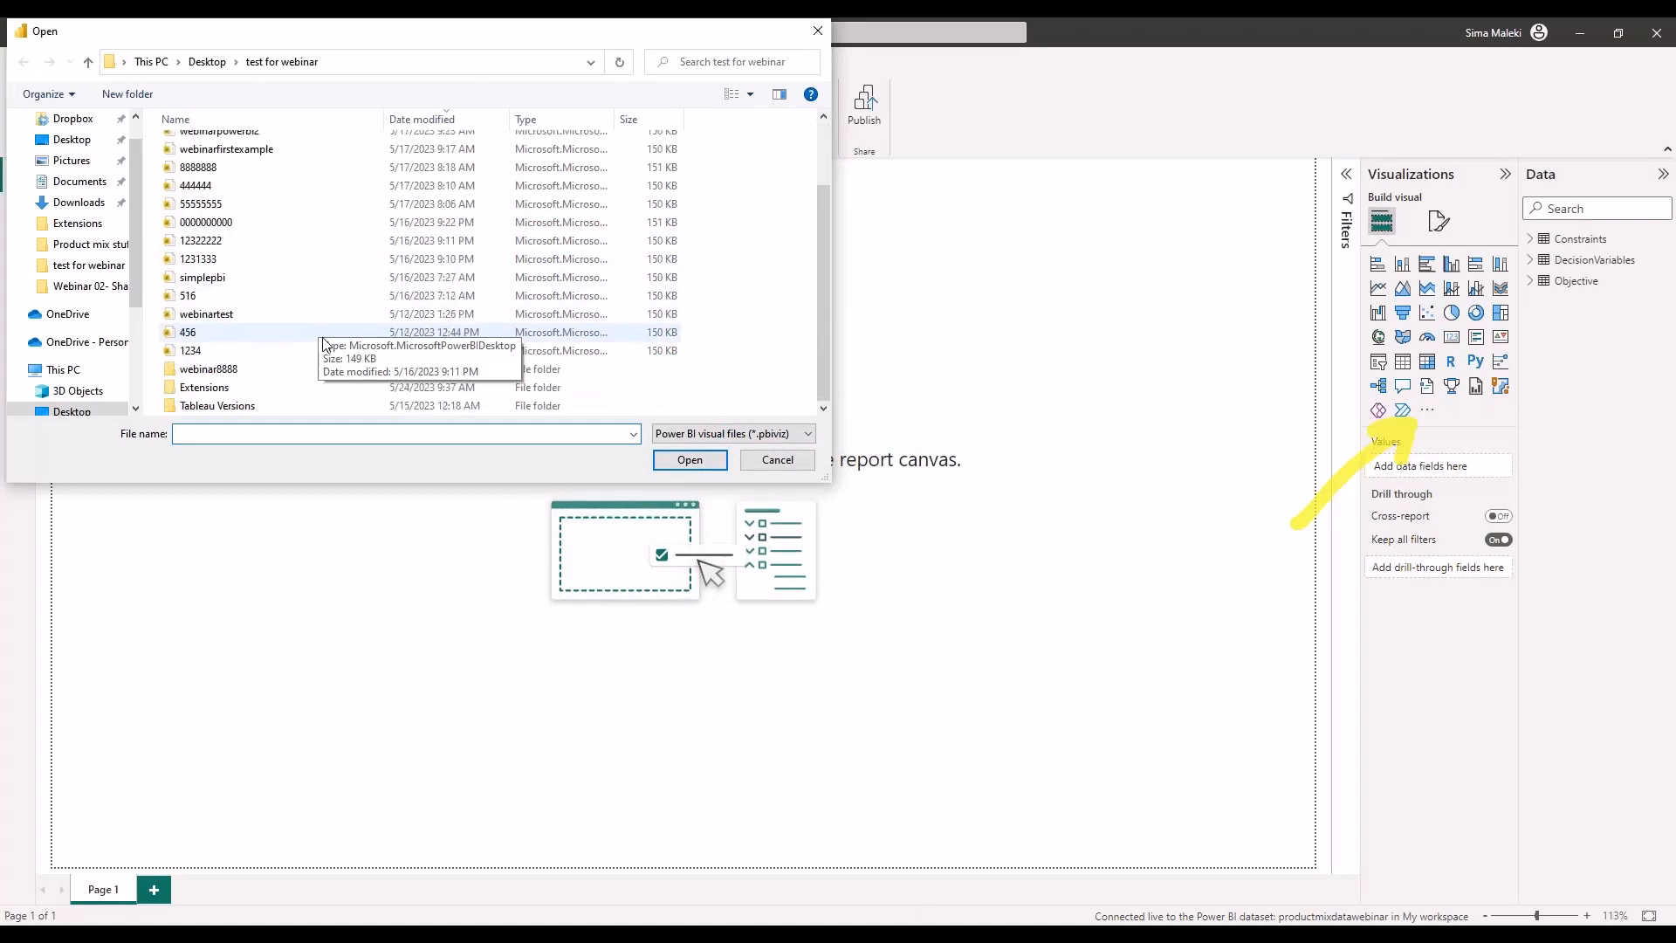
scroll(430, 324, "up", 2)
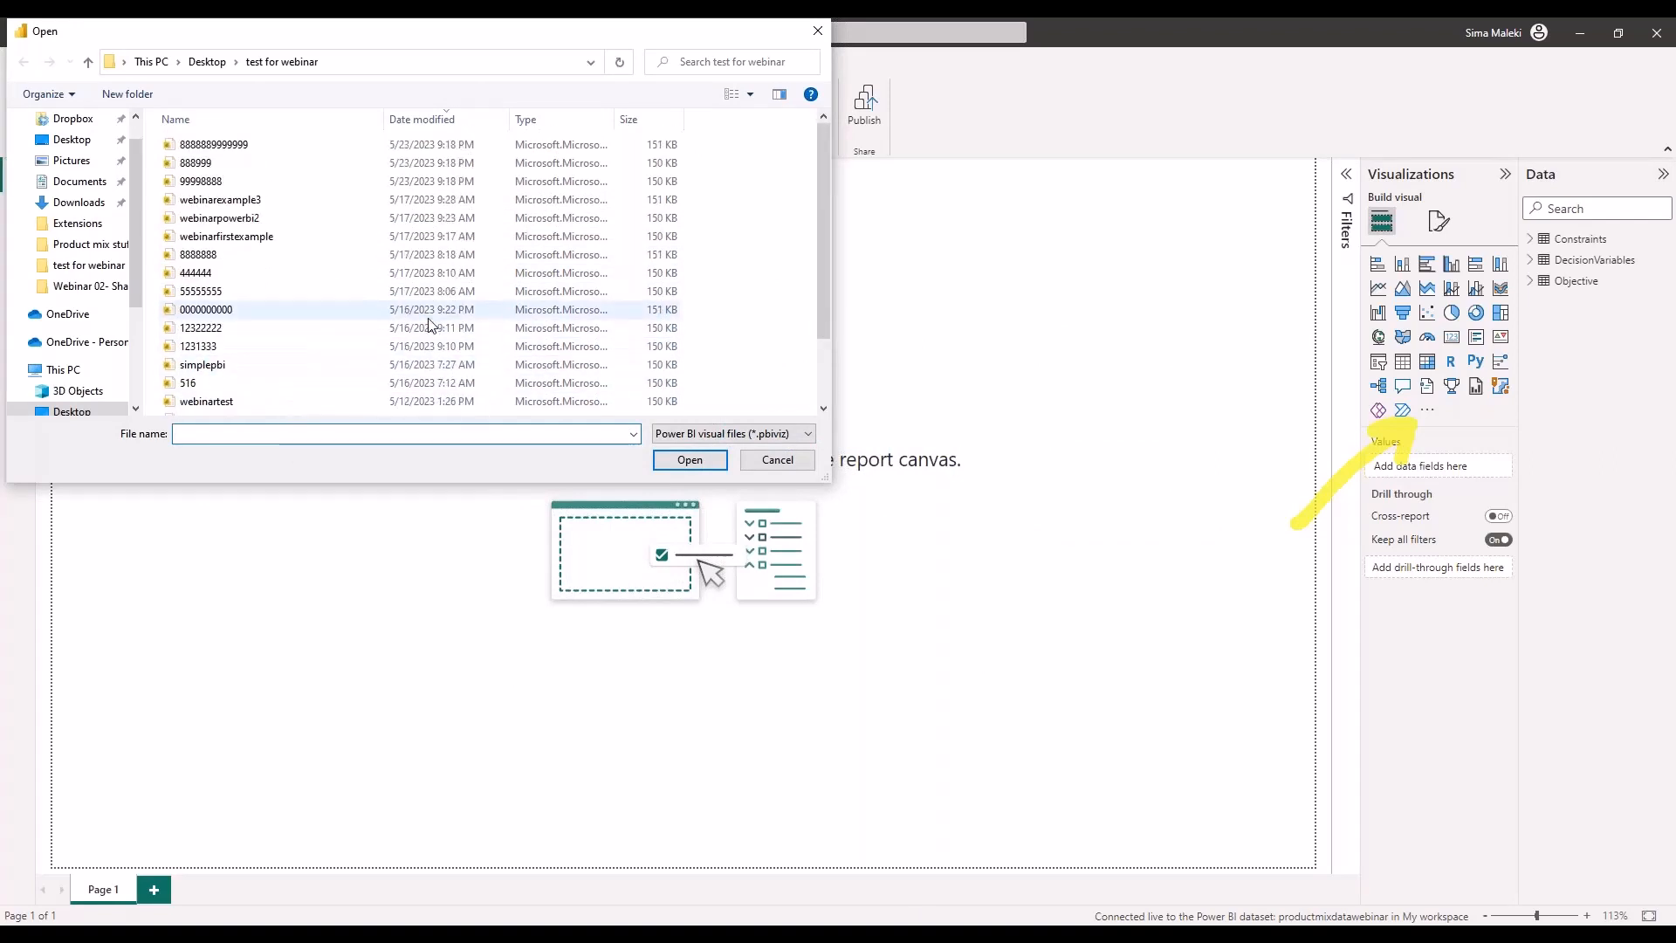
scroll(430, 325, "down", 2)
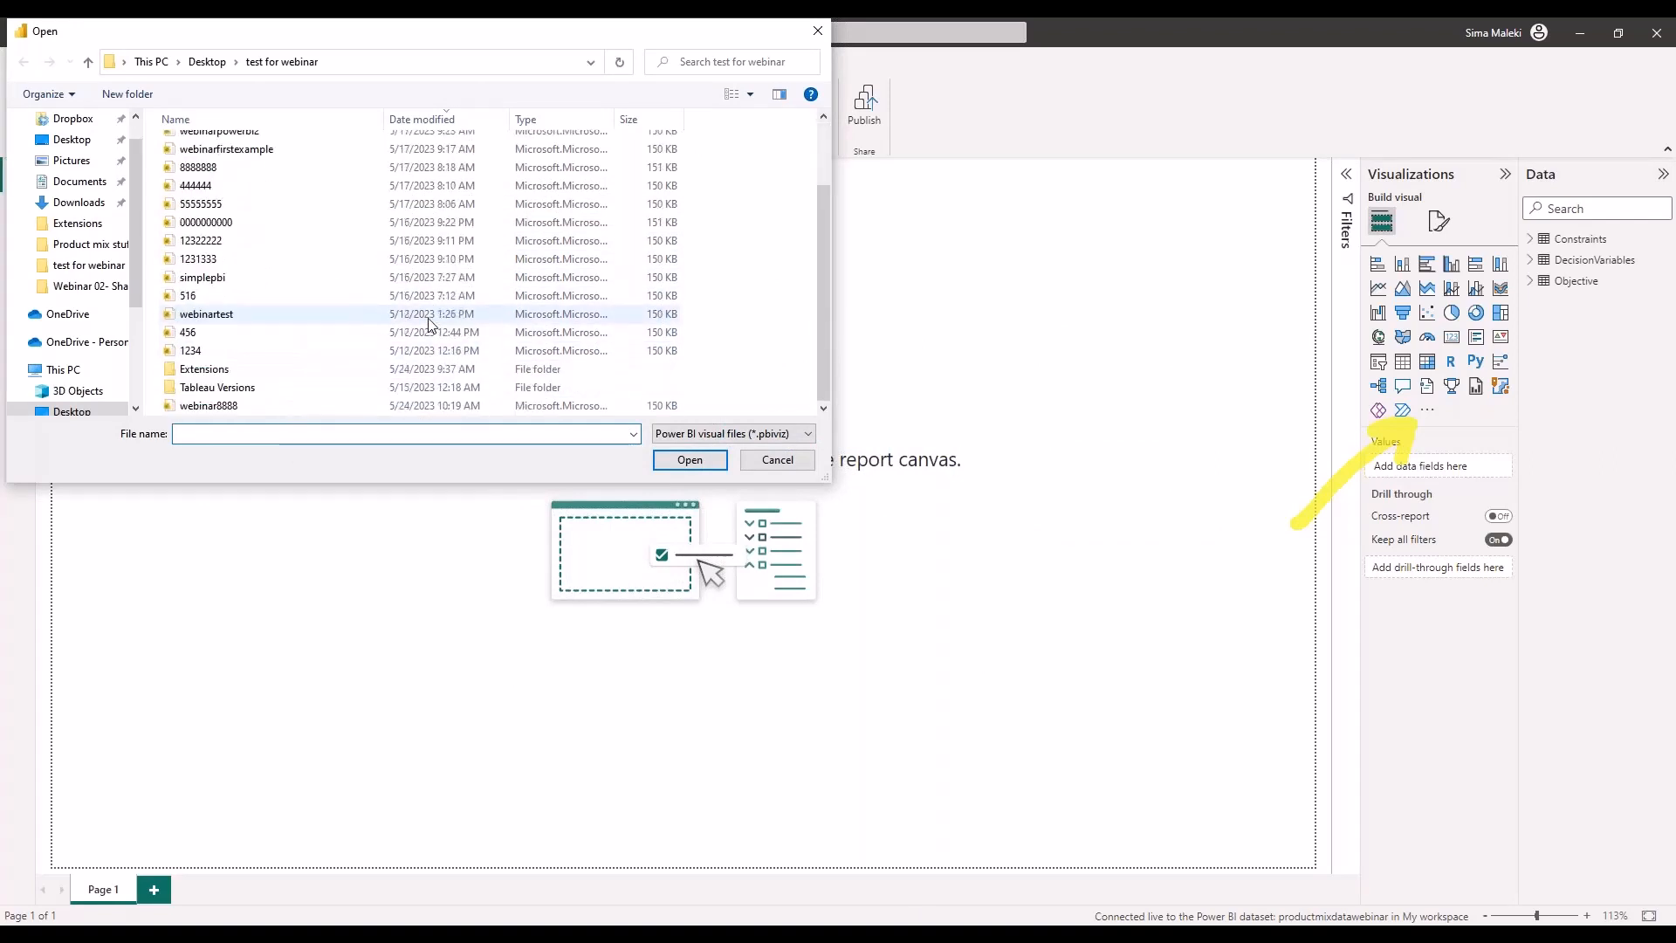
left_click(225, 408)
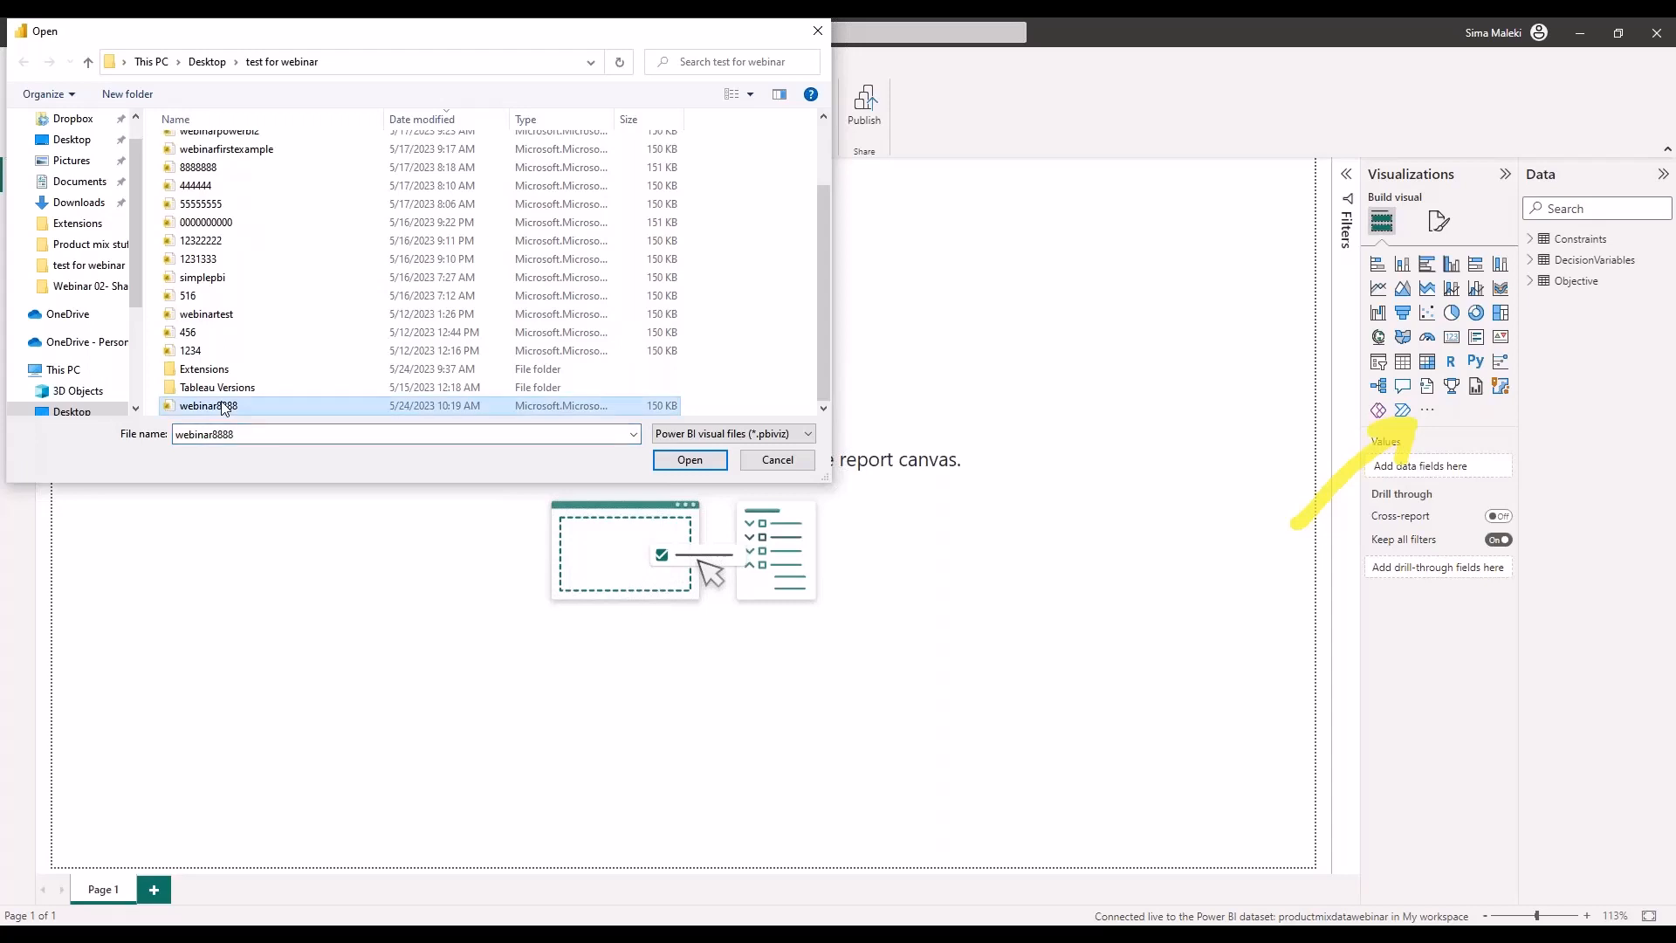
double_click(224, 408)
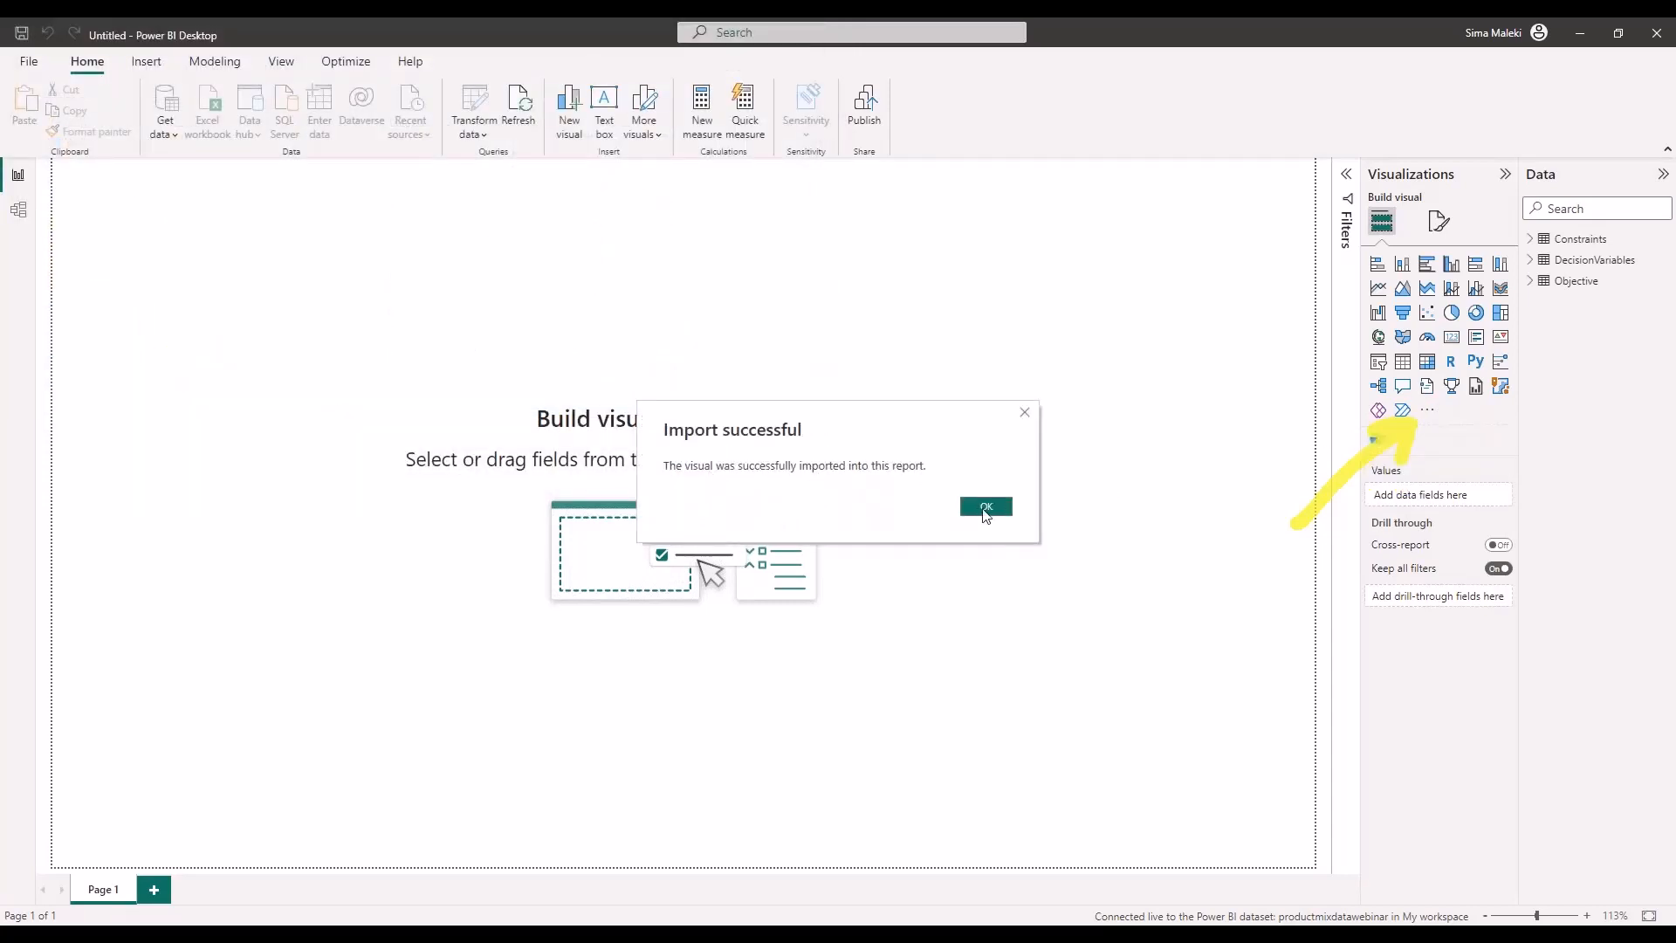
left_click(985, 508)
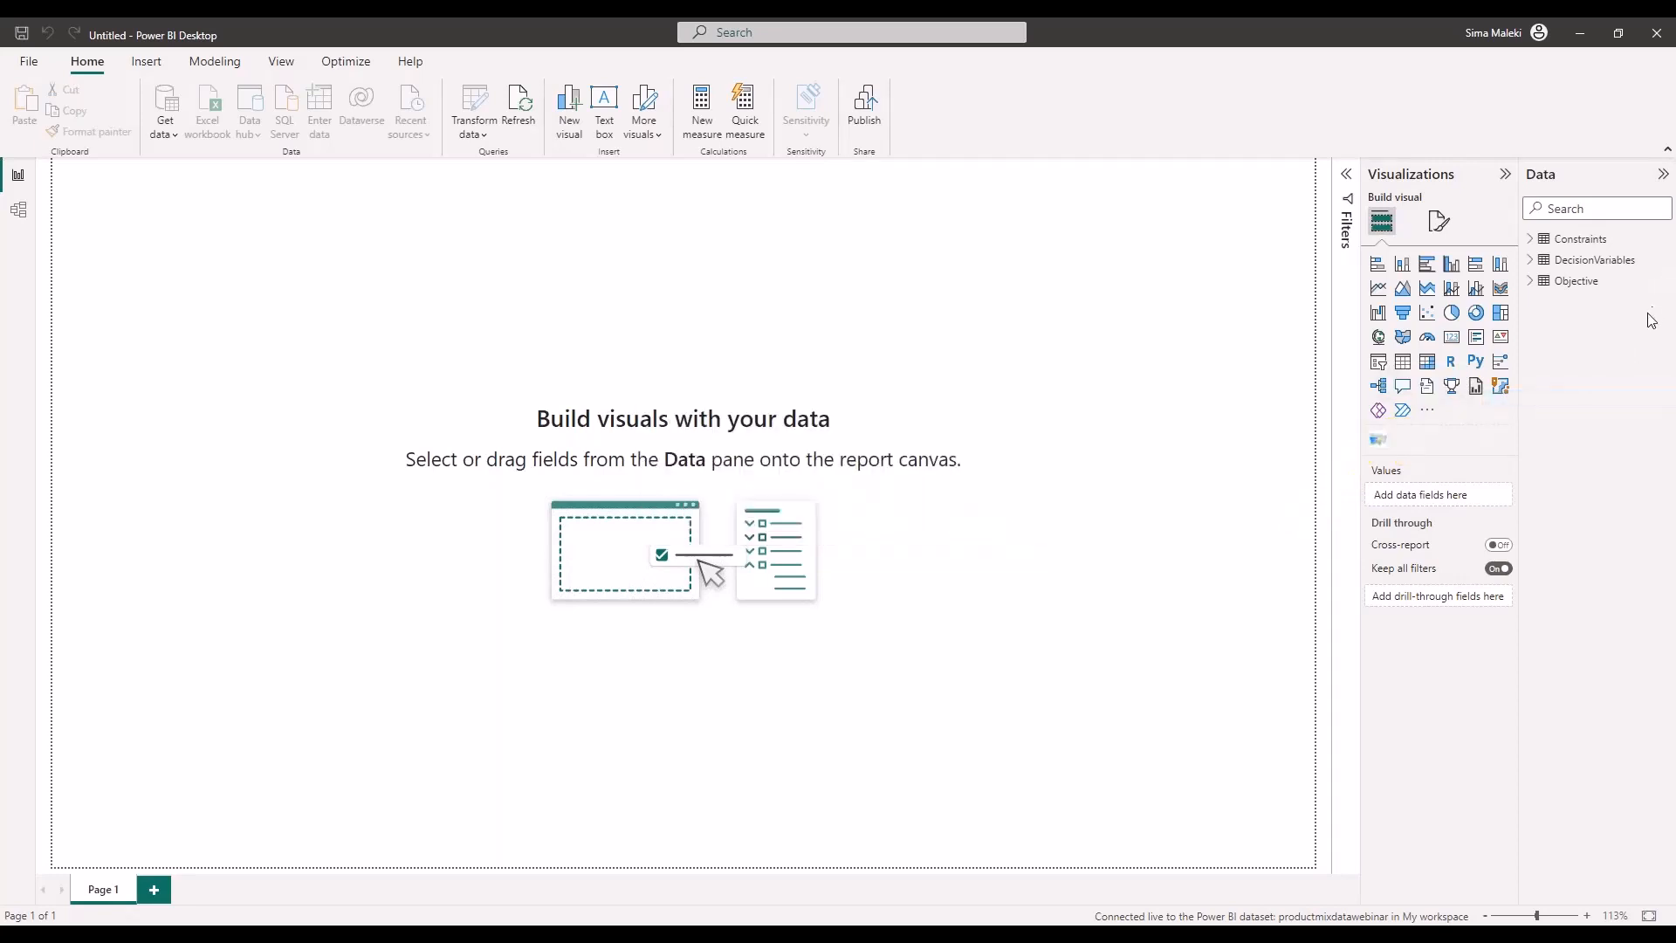
mouse_move(1450, 450)
left_mouse_down()
mouse_move(1363, 384)
mouse_move(1487, 434)
left_mouse_up()
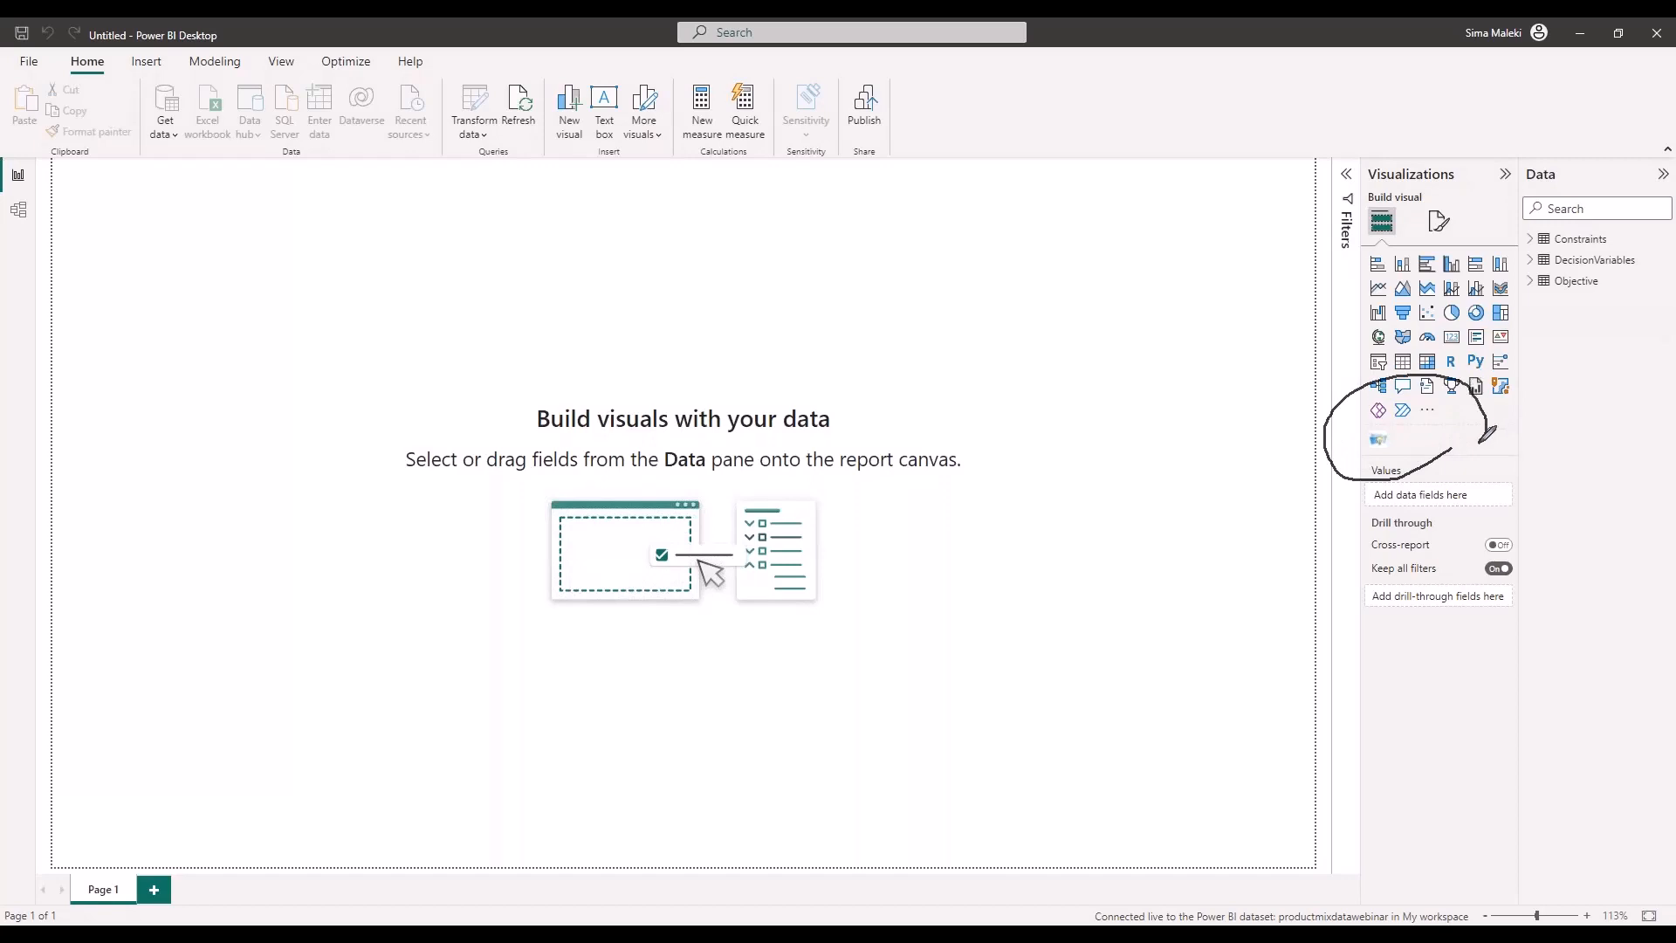
Place the imported webinar8888 custom visual on the report page and enlarge it to cover most of the canvas
left_click(1379, 449)
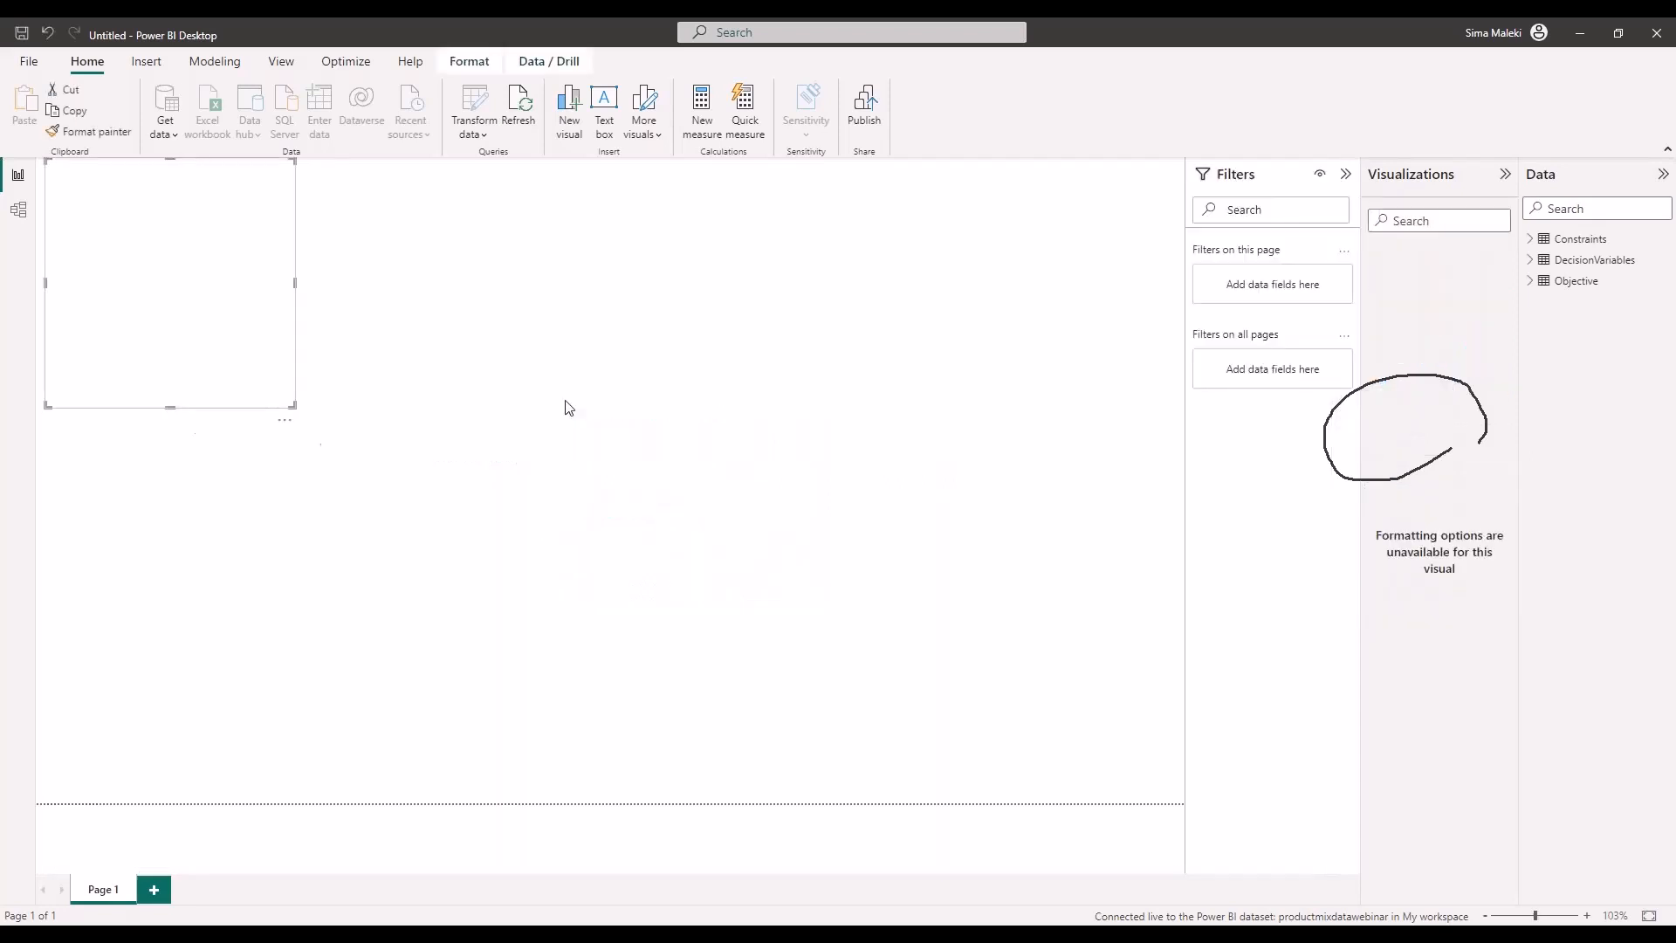
left_click_drag(293, 405, 907, 767)
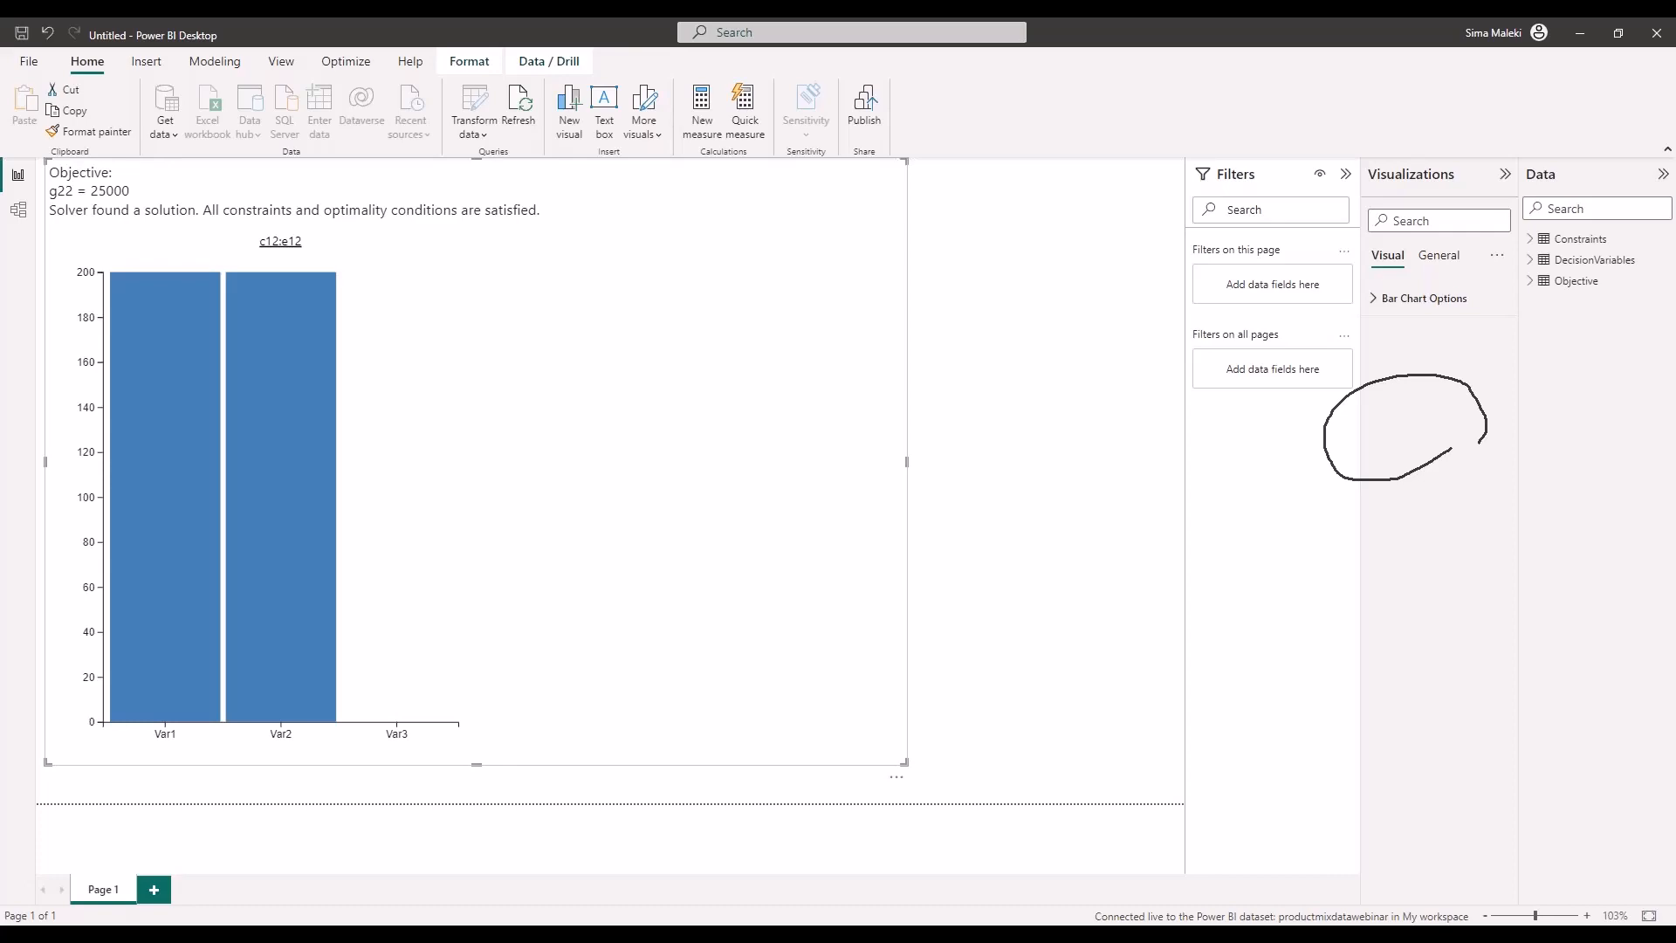
Switch to the ProductMixPBIsimple workbook in Excel and examine the part inventory levels, including the Available range H18:H22
key("alt+Tab")
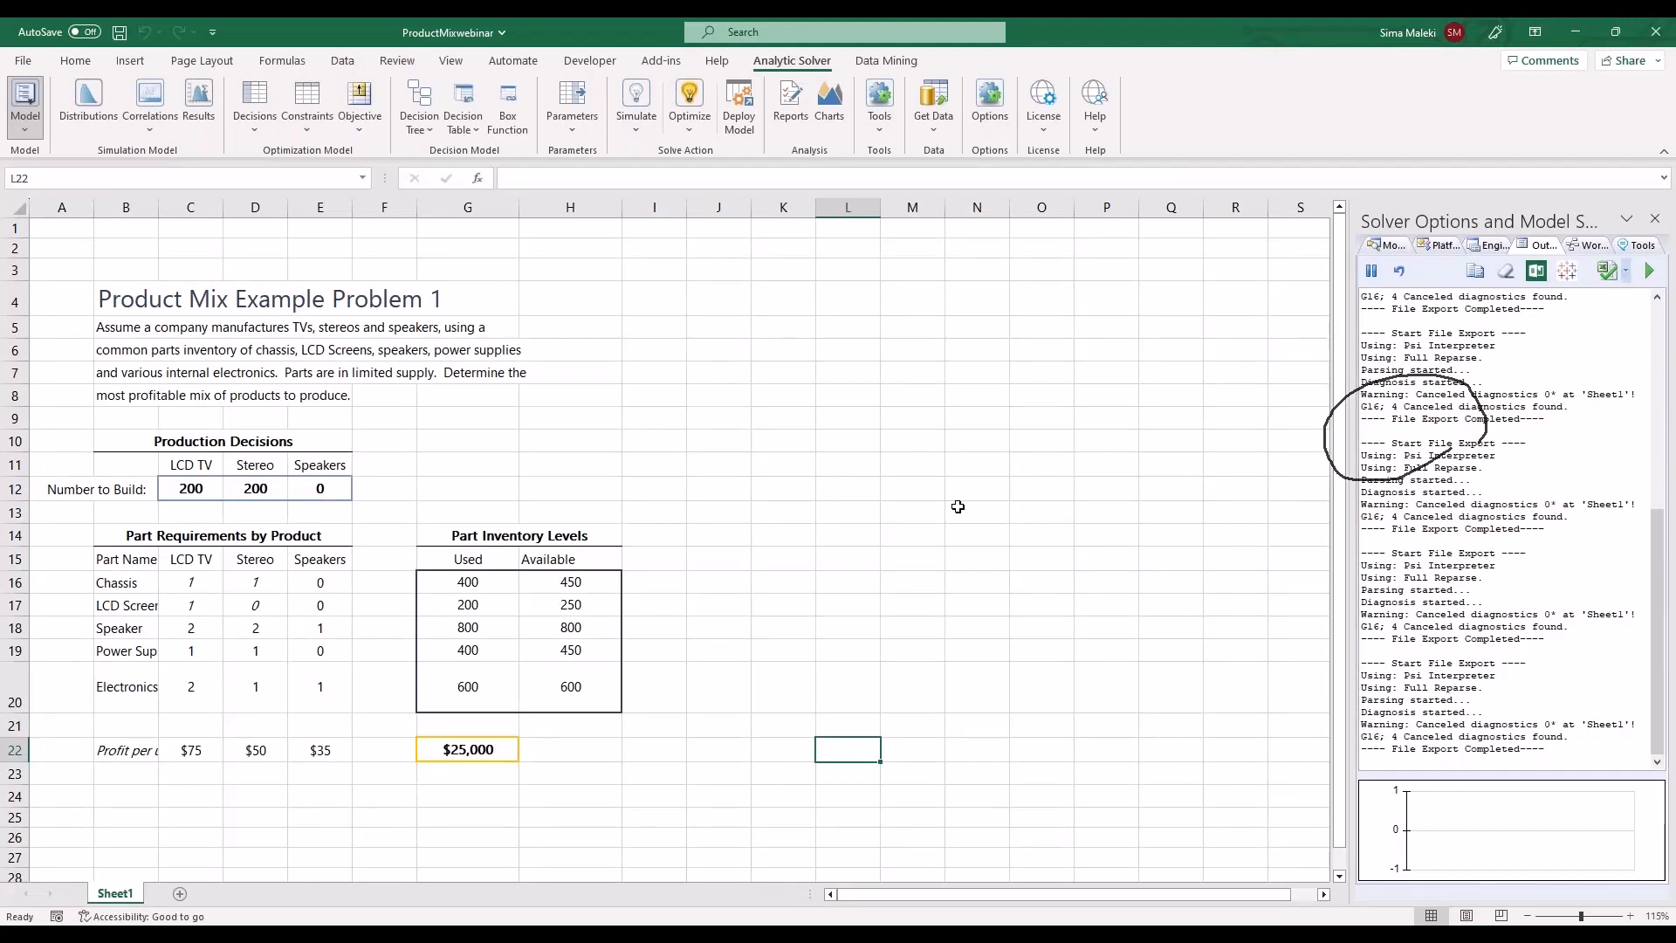
left_click(1662, 288)
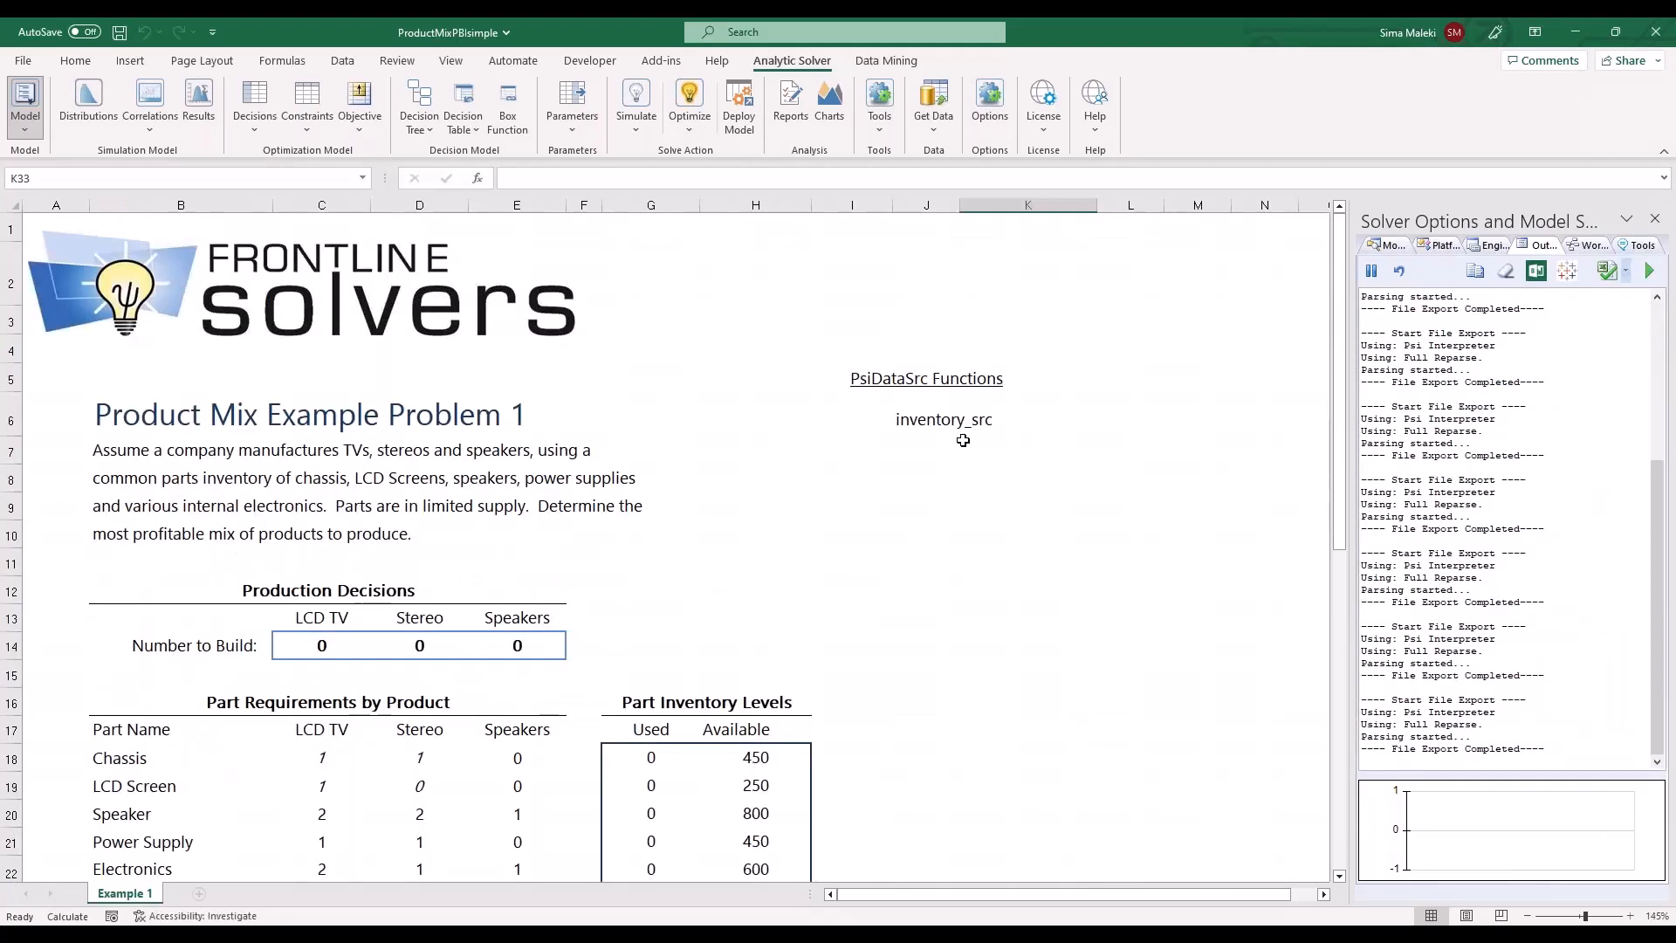
scroll(963, 441, "down", 2)
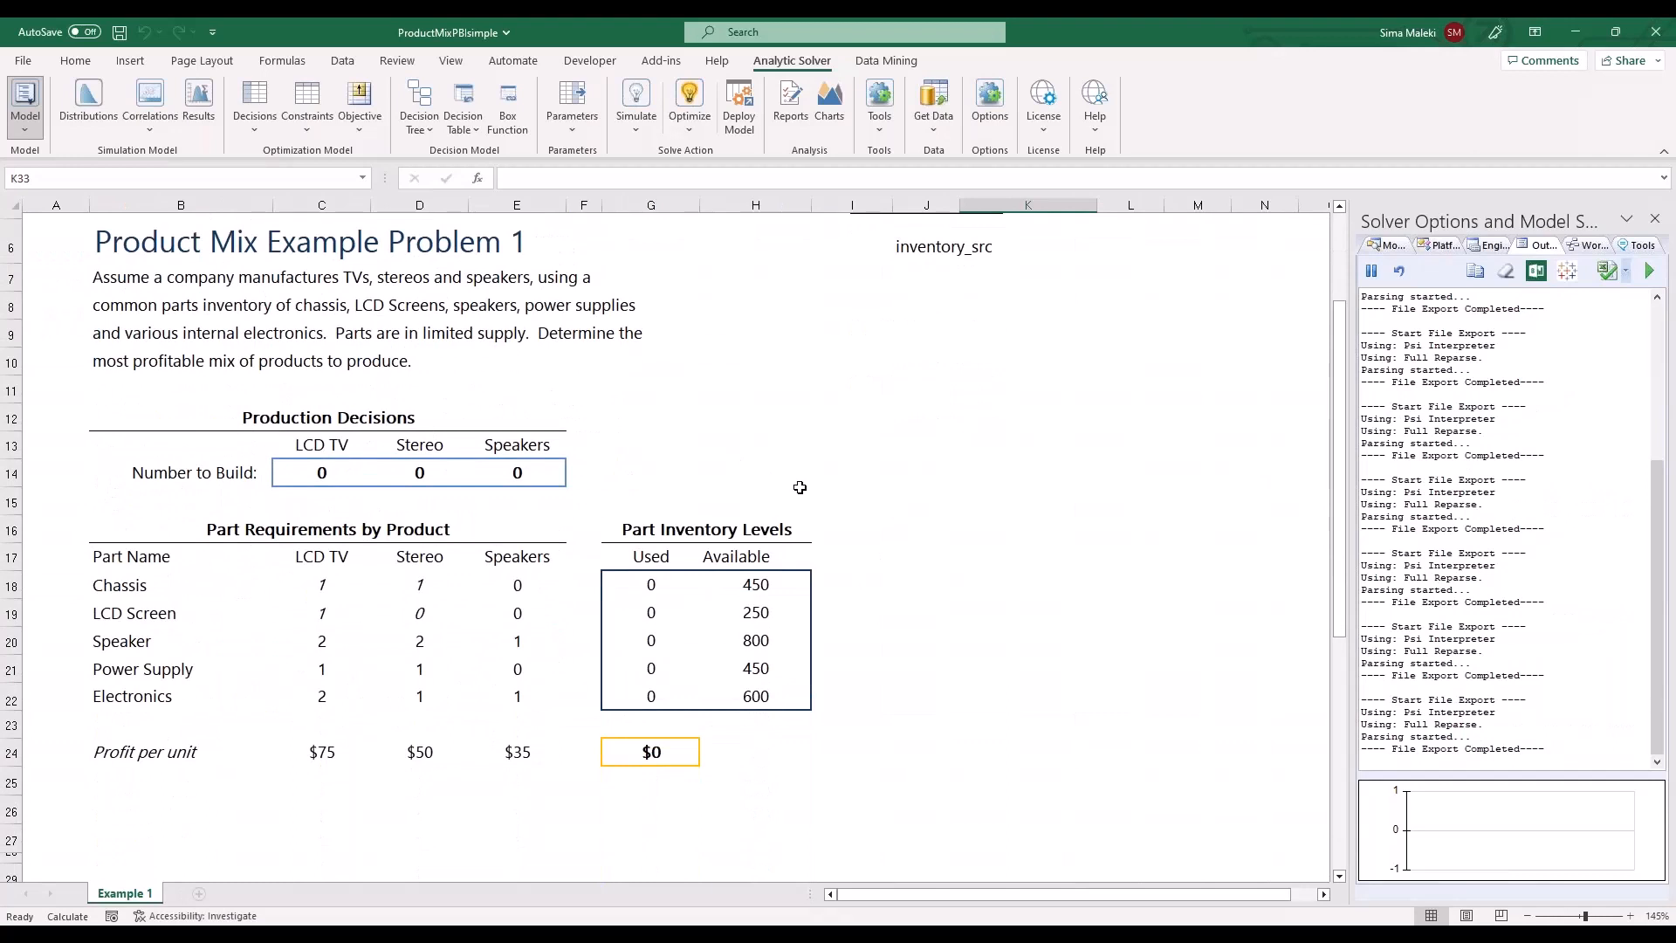
left_click_drag(822, 521, 650, 698)
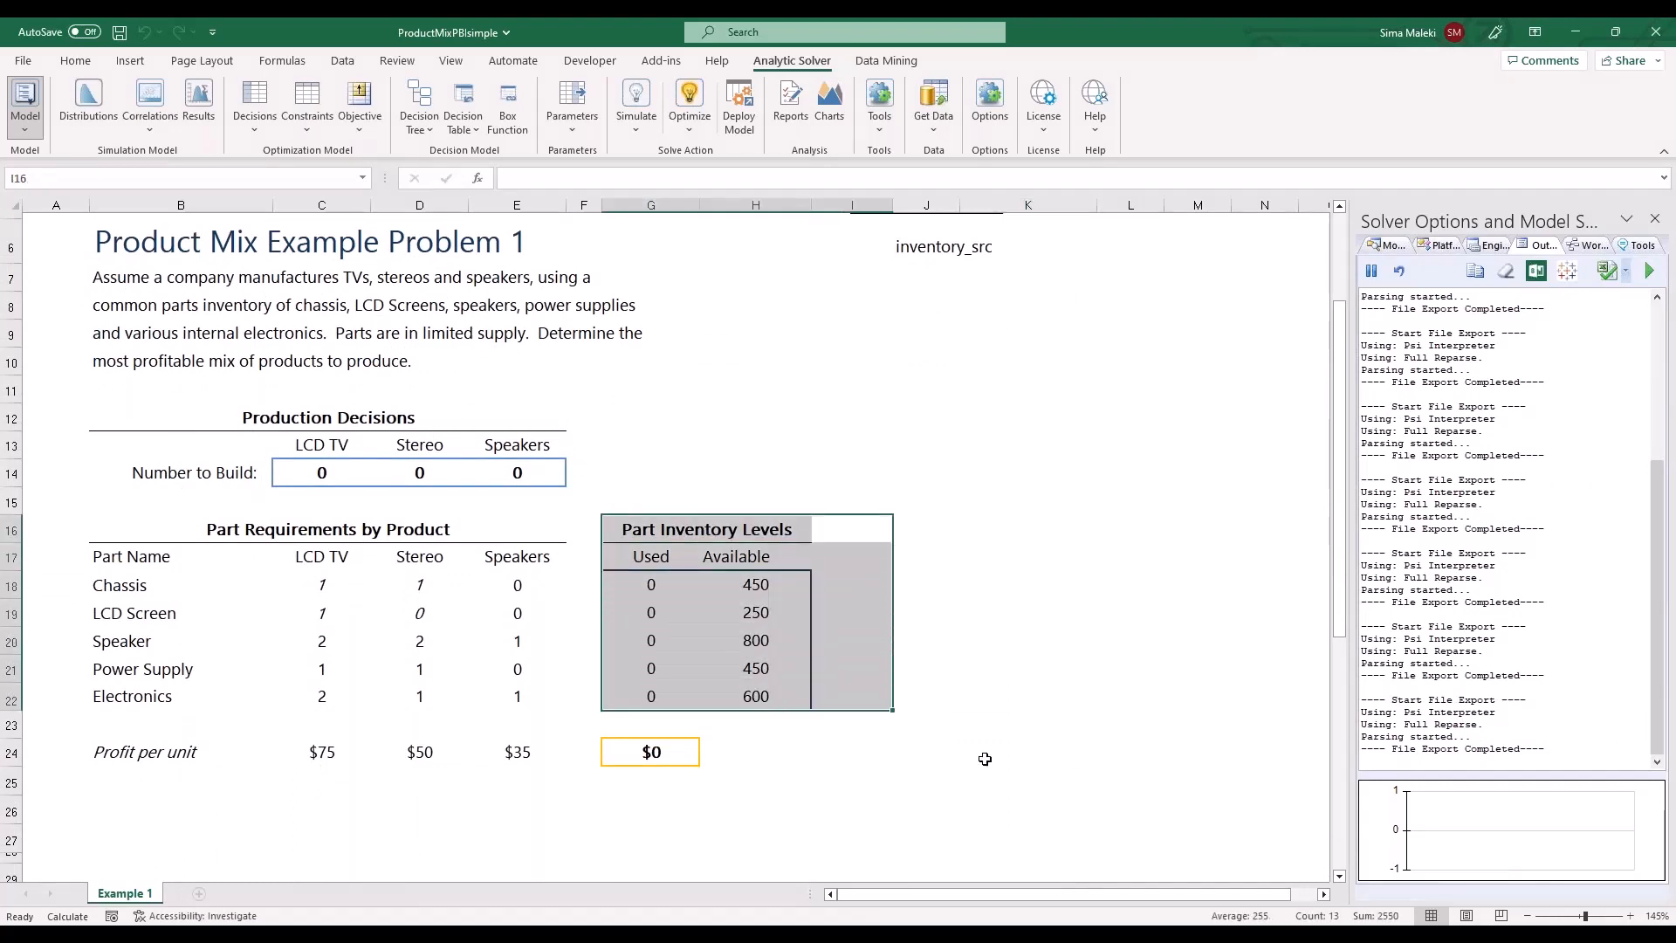
left_click(985, 759)
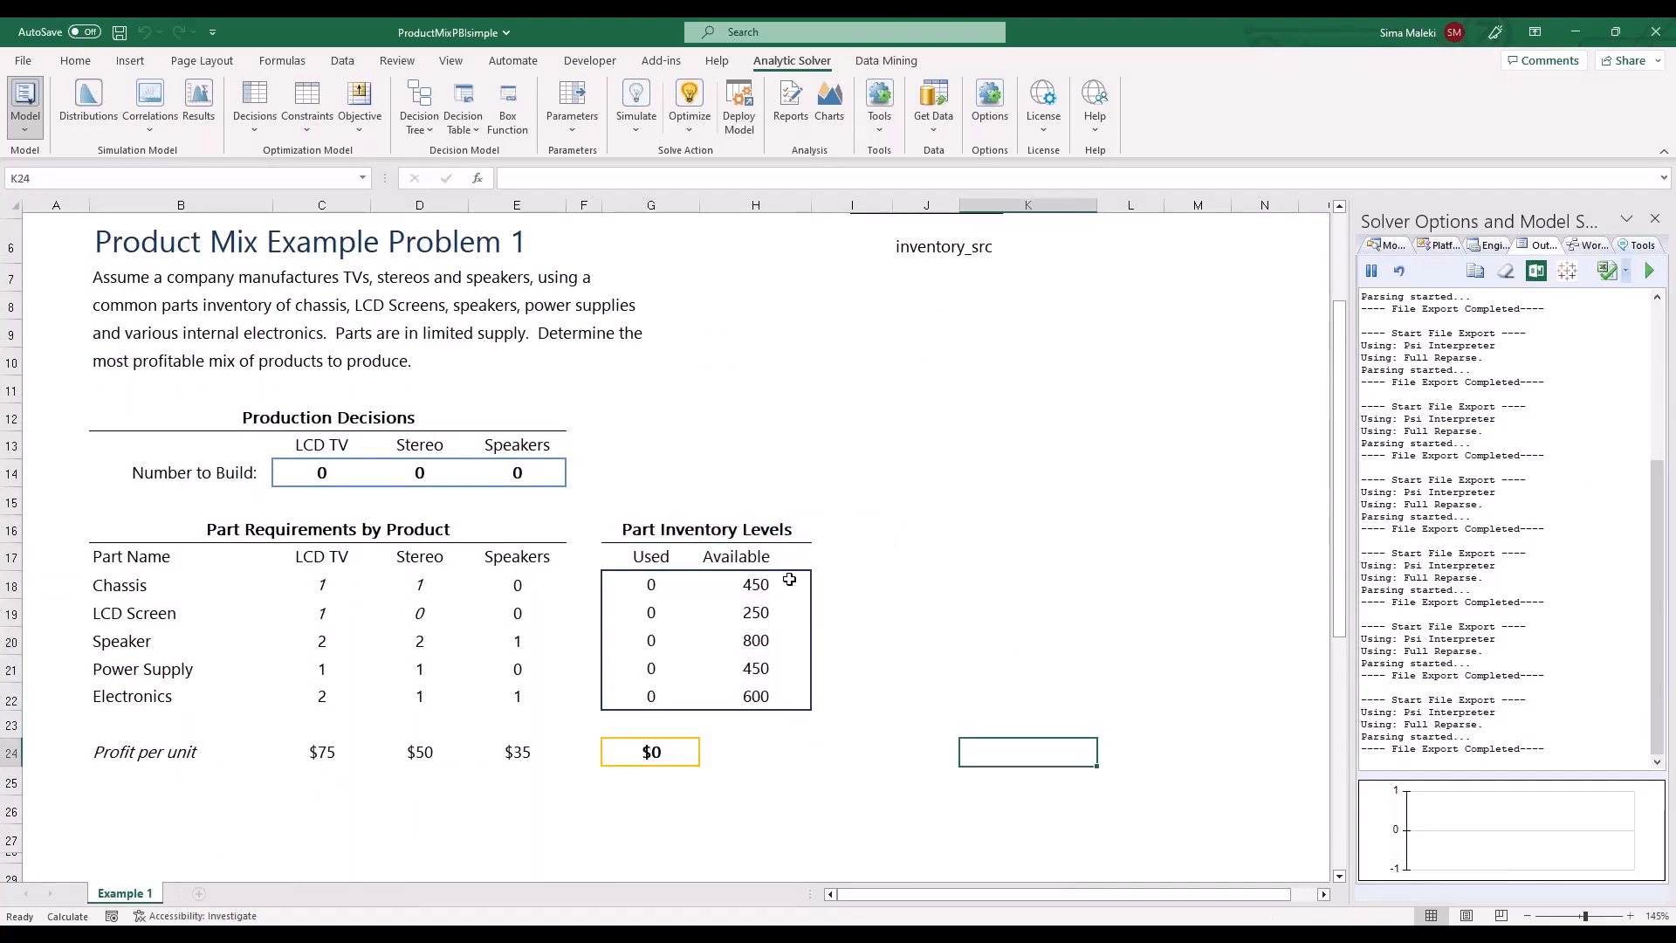
left_click_drag(789, 580, 770, 695)
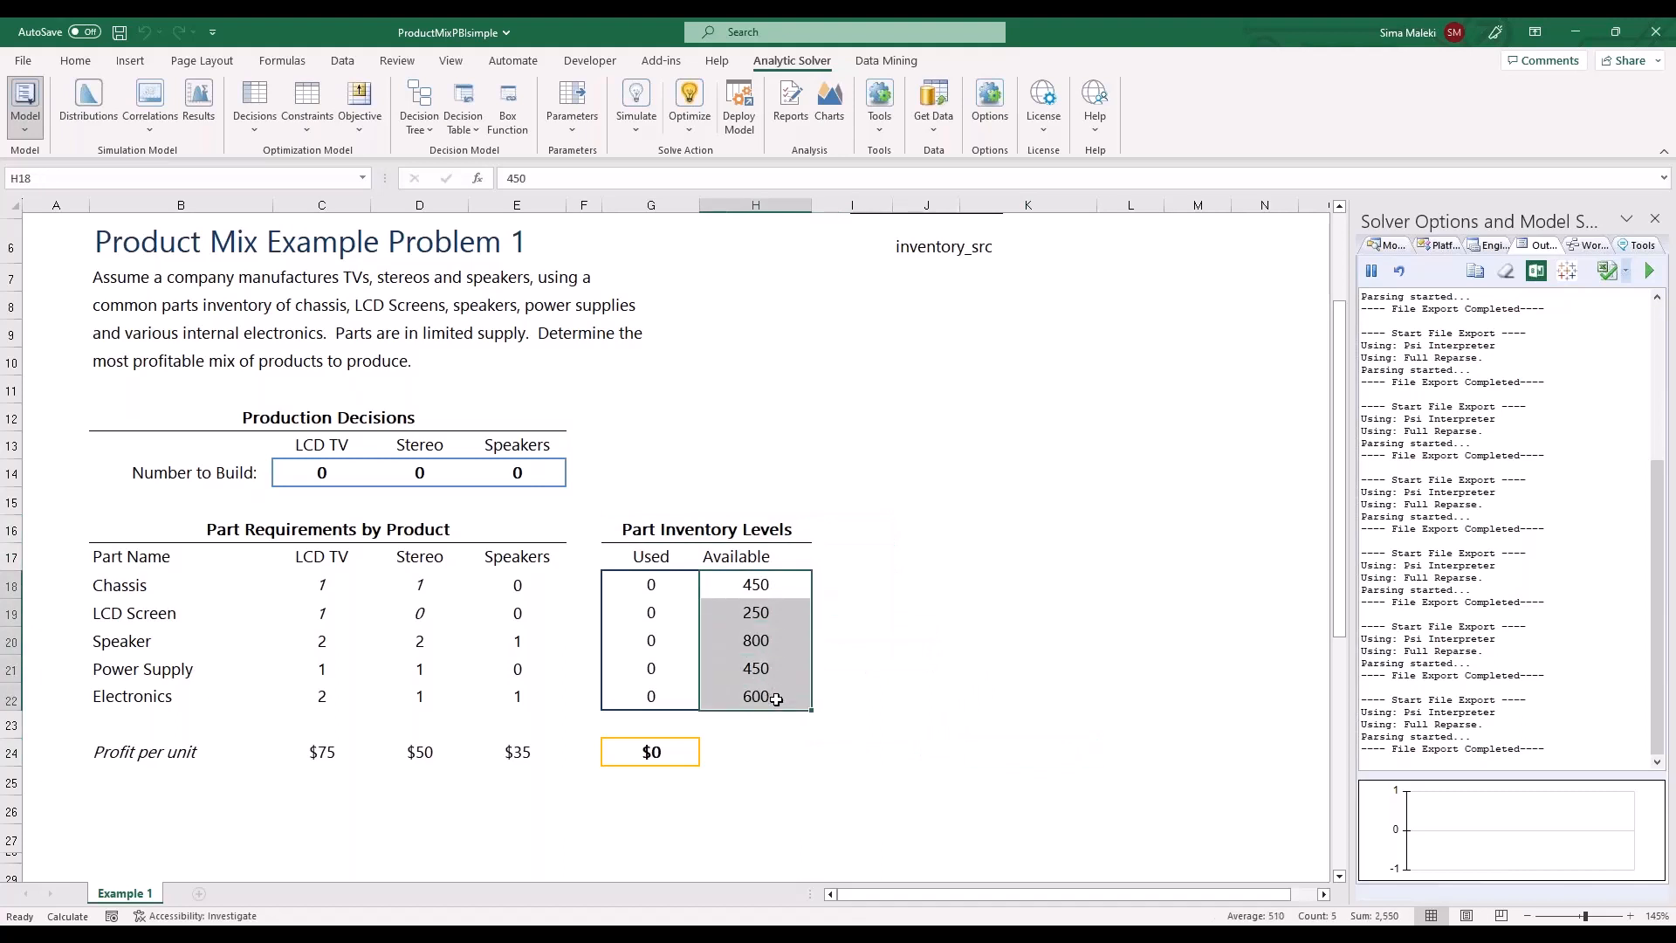
Clear the solver output log and inspect the PsiDataSrc formula in cell J6 without changing it
left_click(1506, 272)
left_click(939, 511)
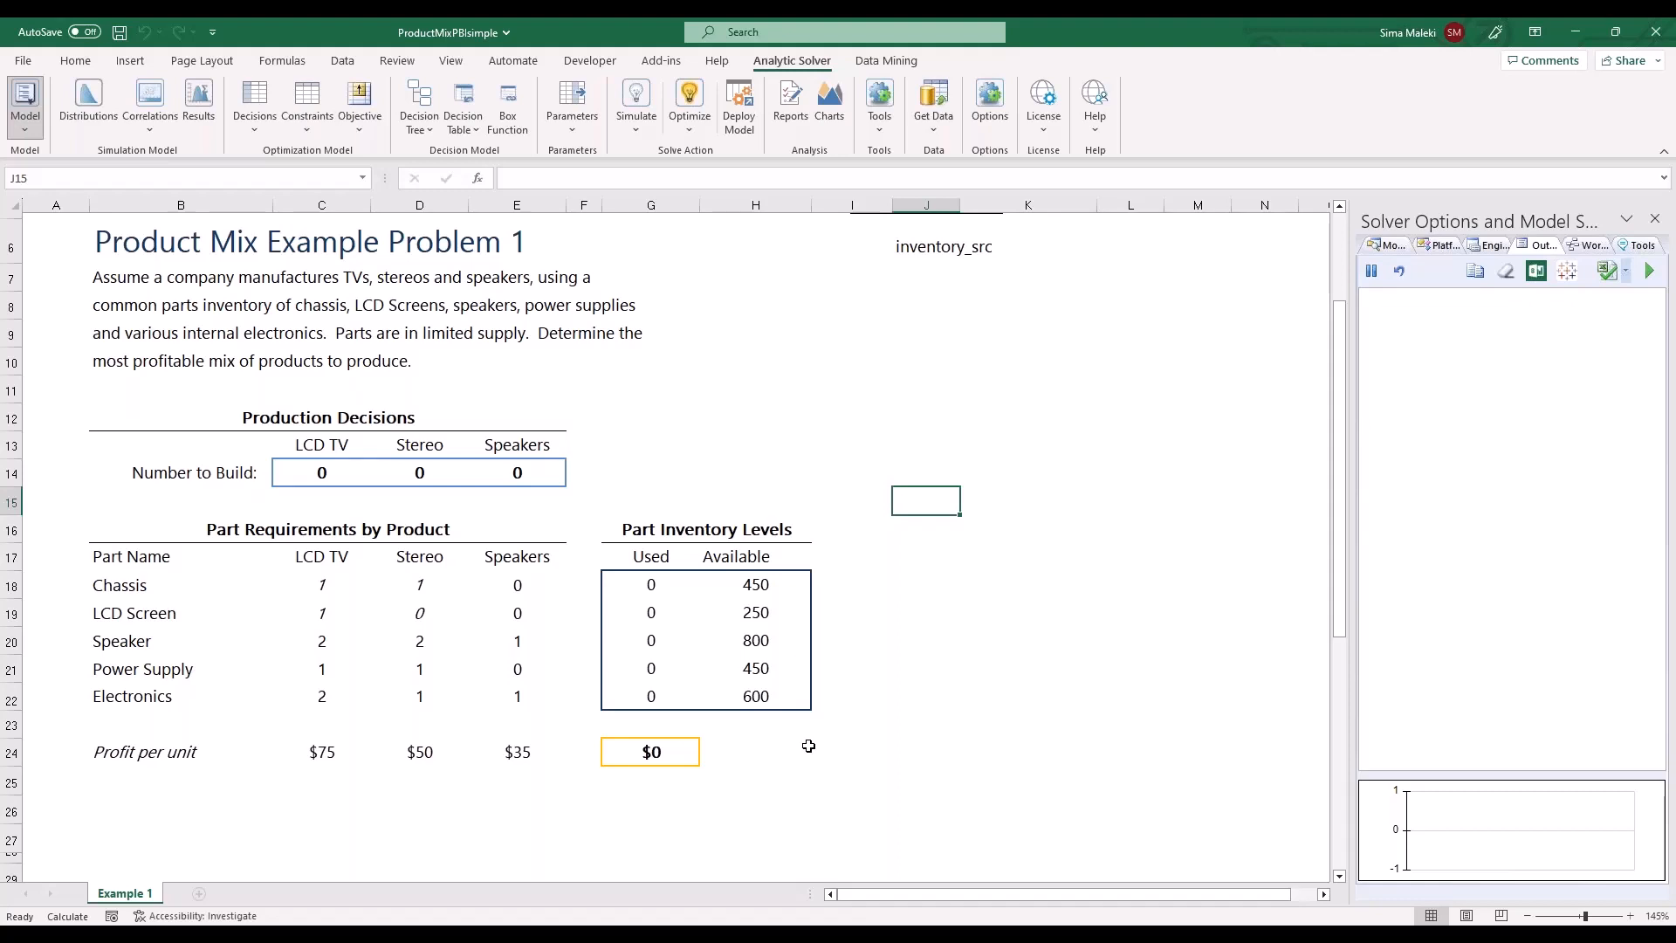
scroll(809, 746, "up", 1)
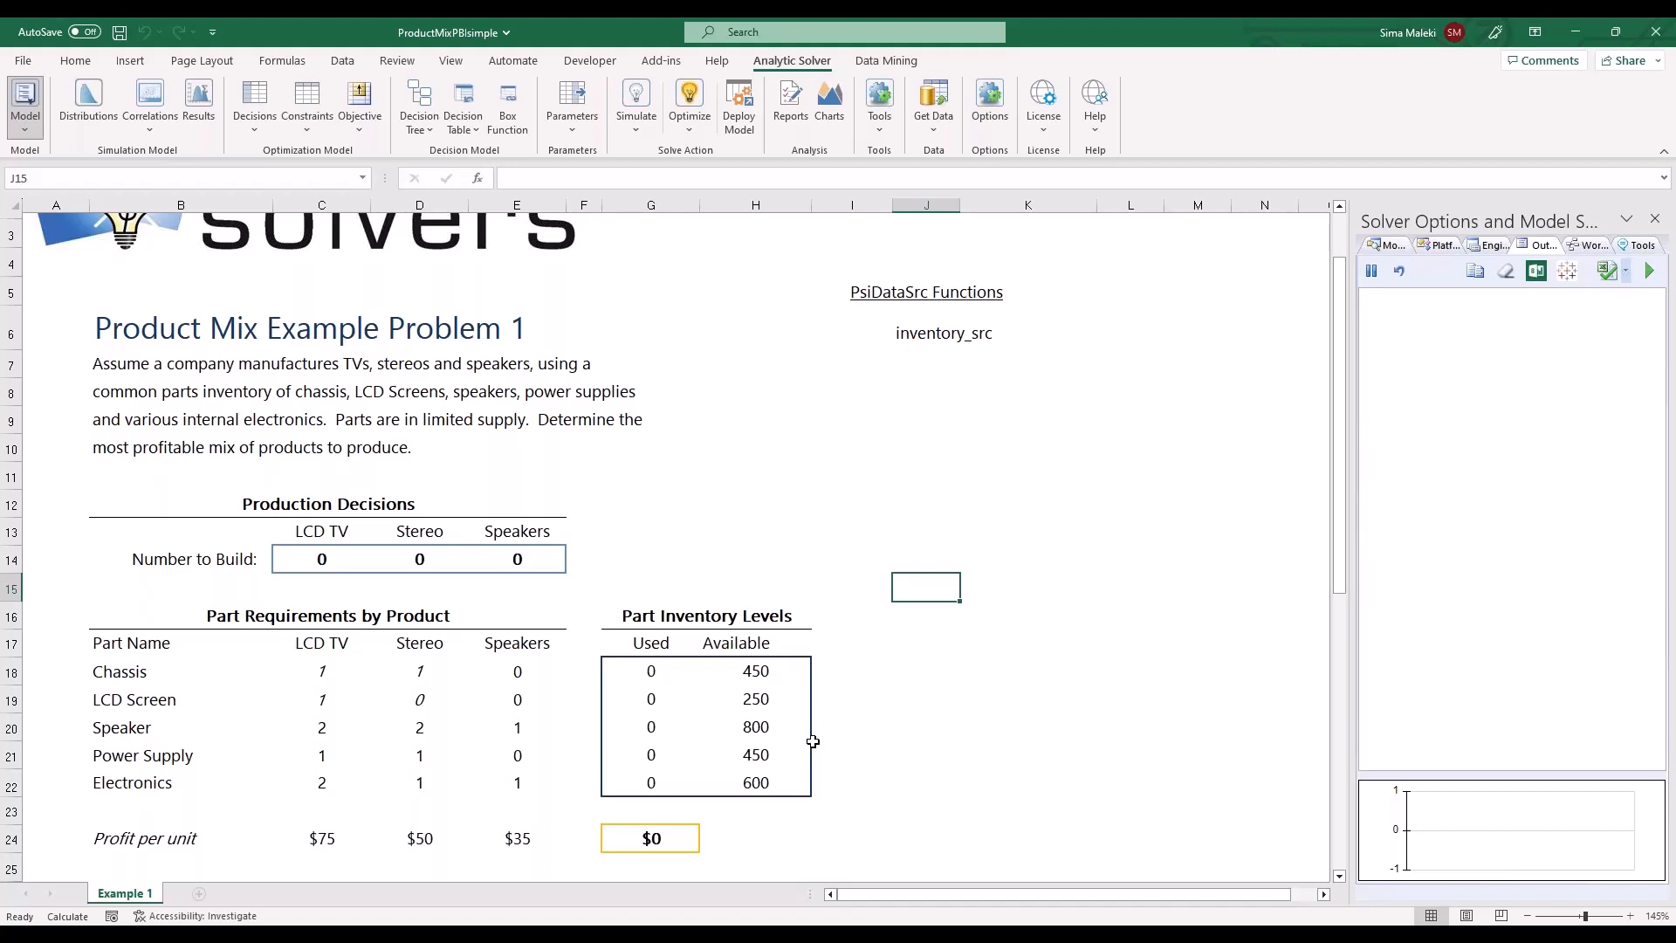
left_click(910, 334)
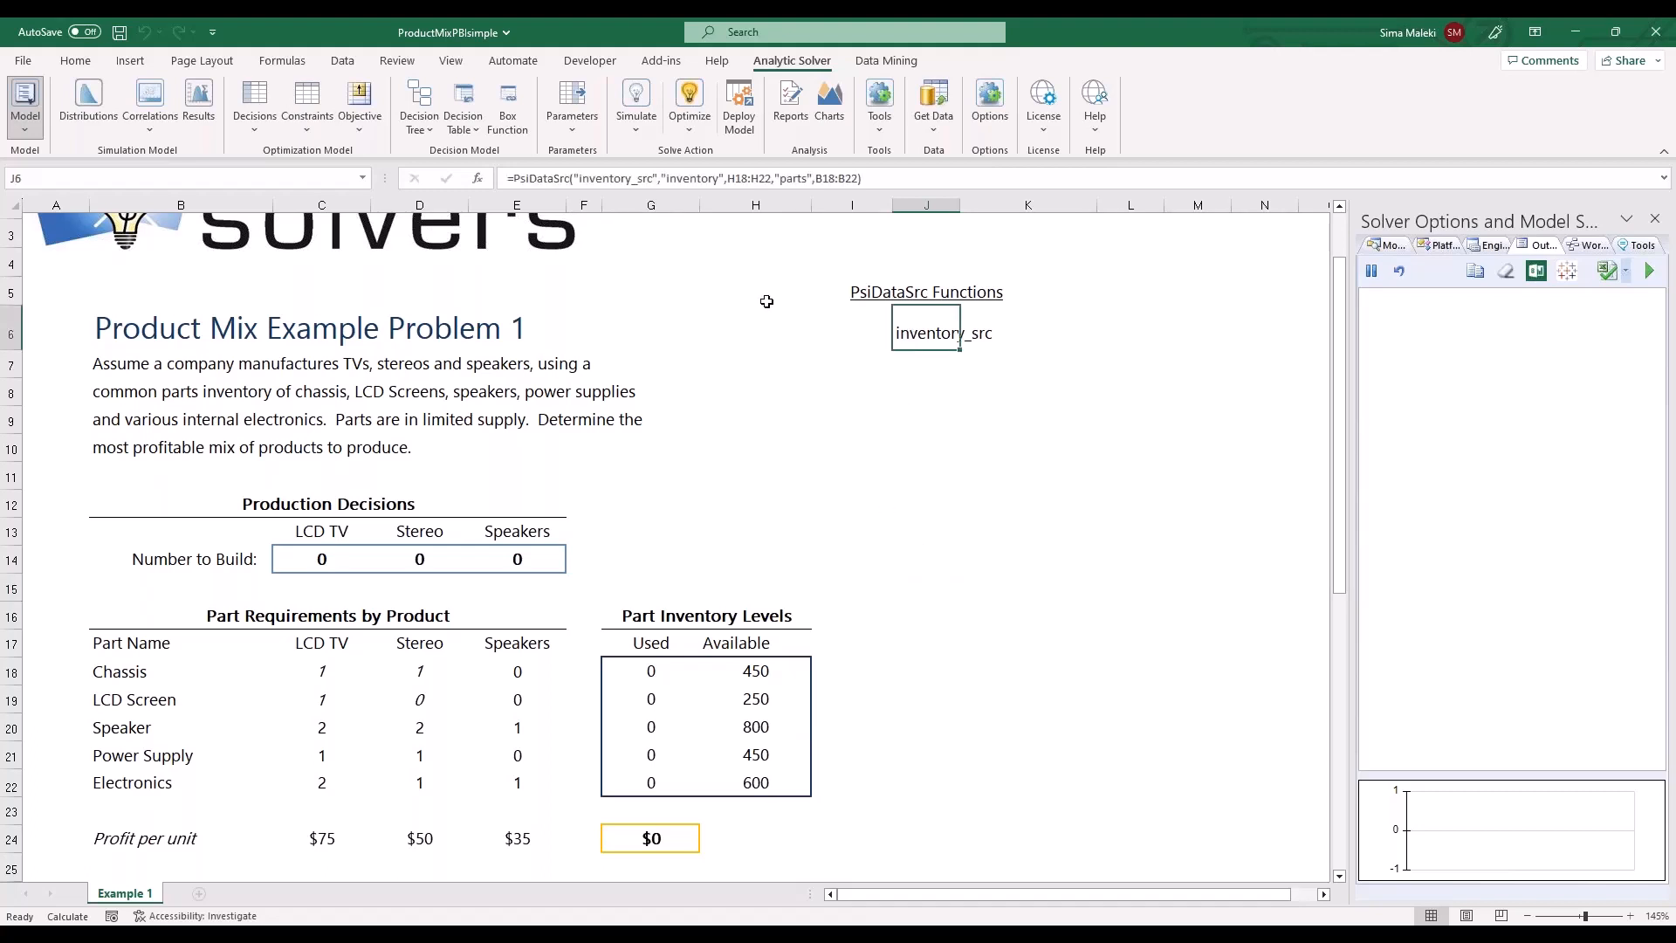
left_click(531, 178)
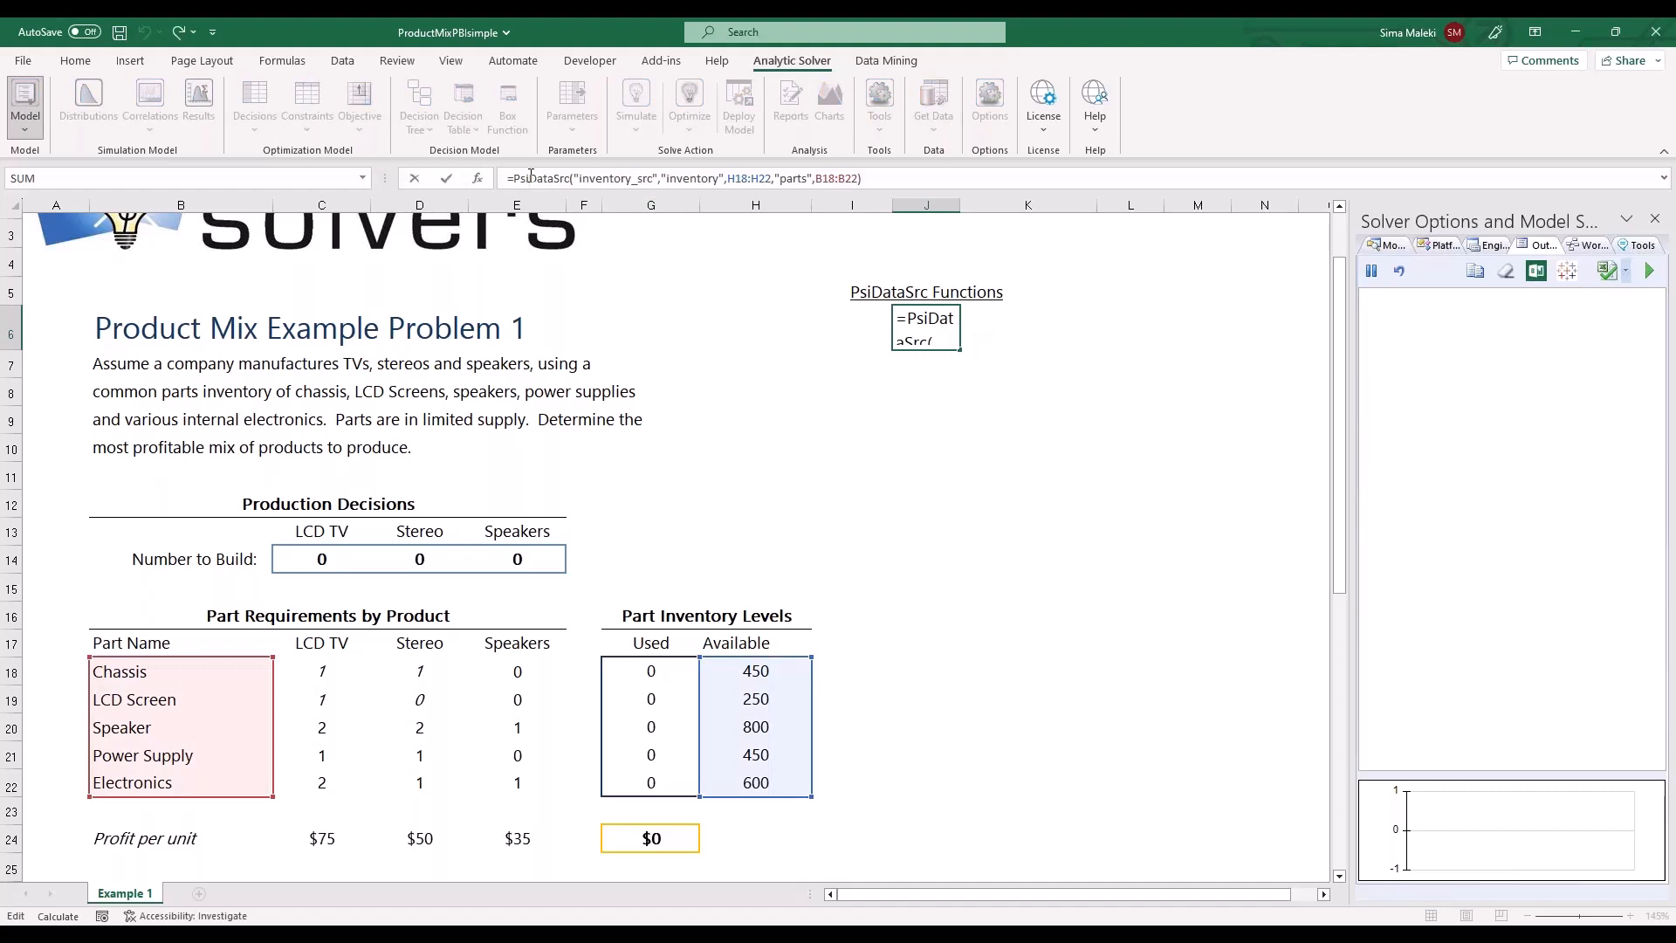
left_click(446, 177)
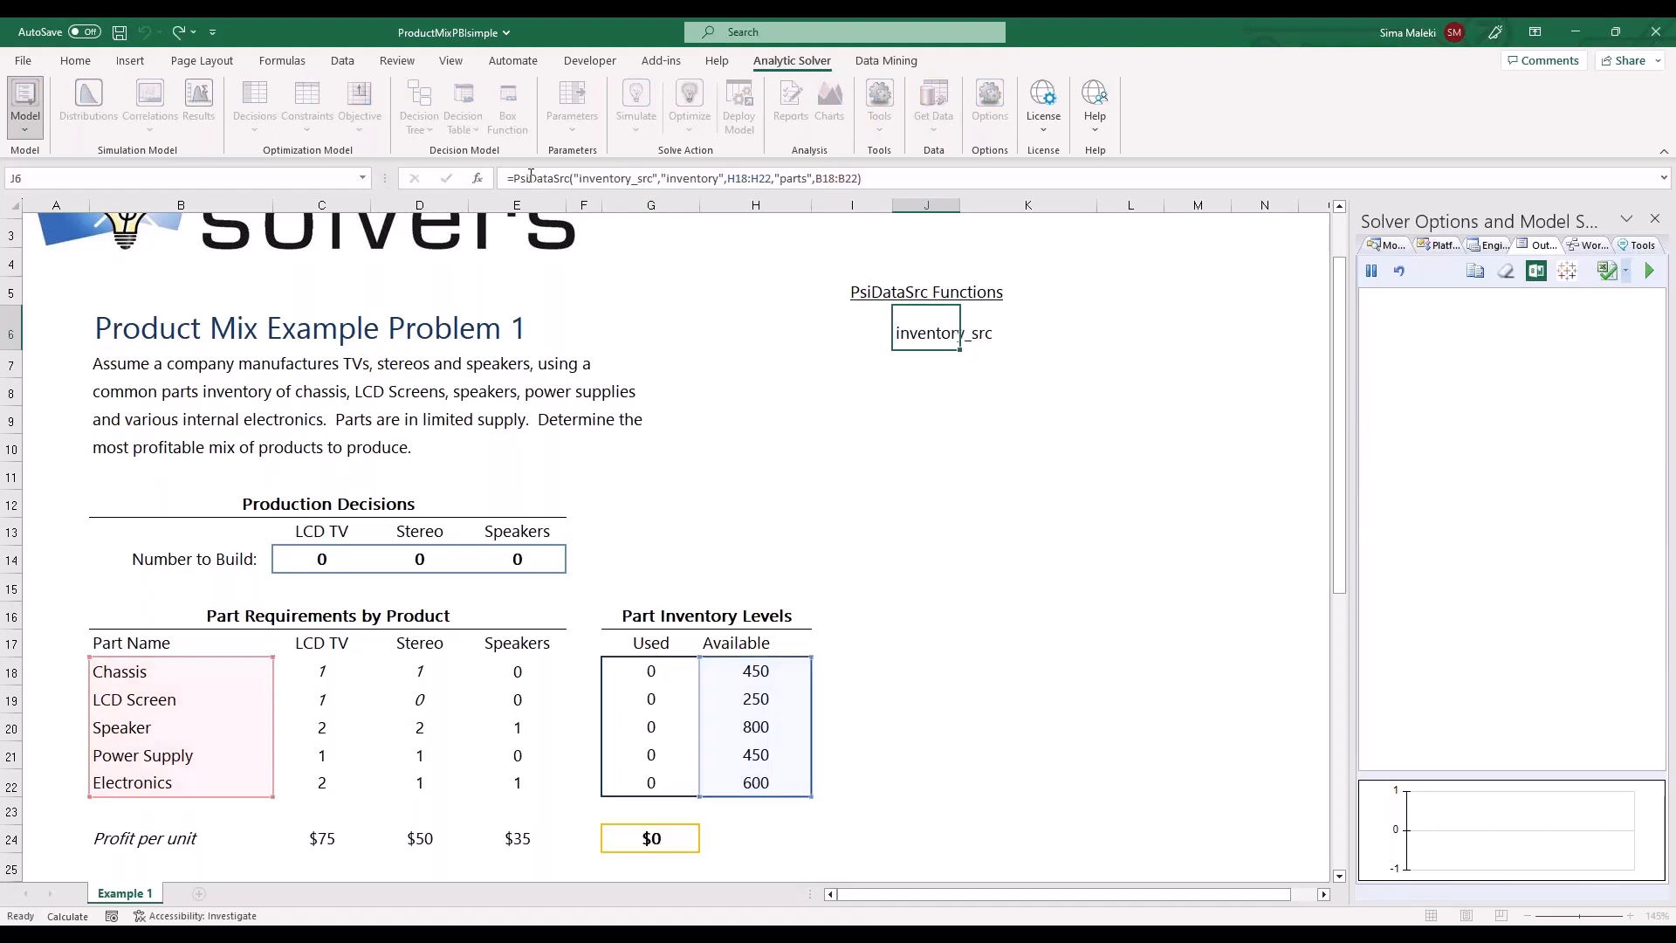
Start a PsiDataSrc formula in cell J8, look over its function arguments, and cancel the entry
left_click(920, 386)
type("=psida")
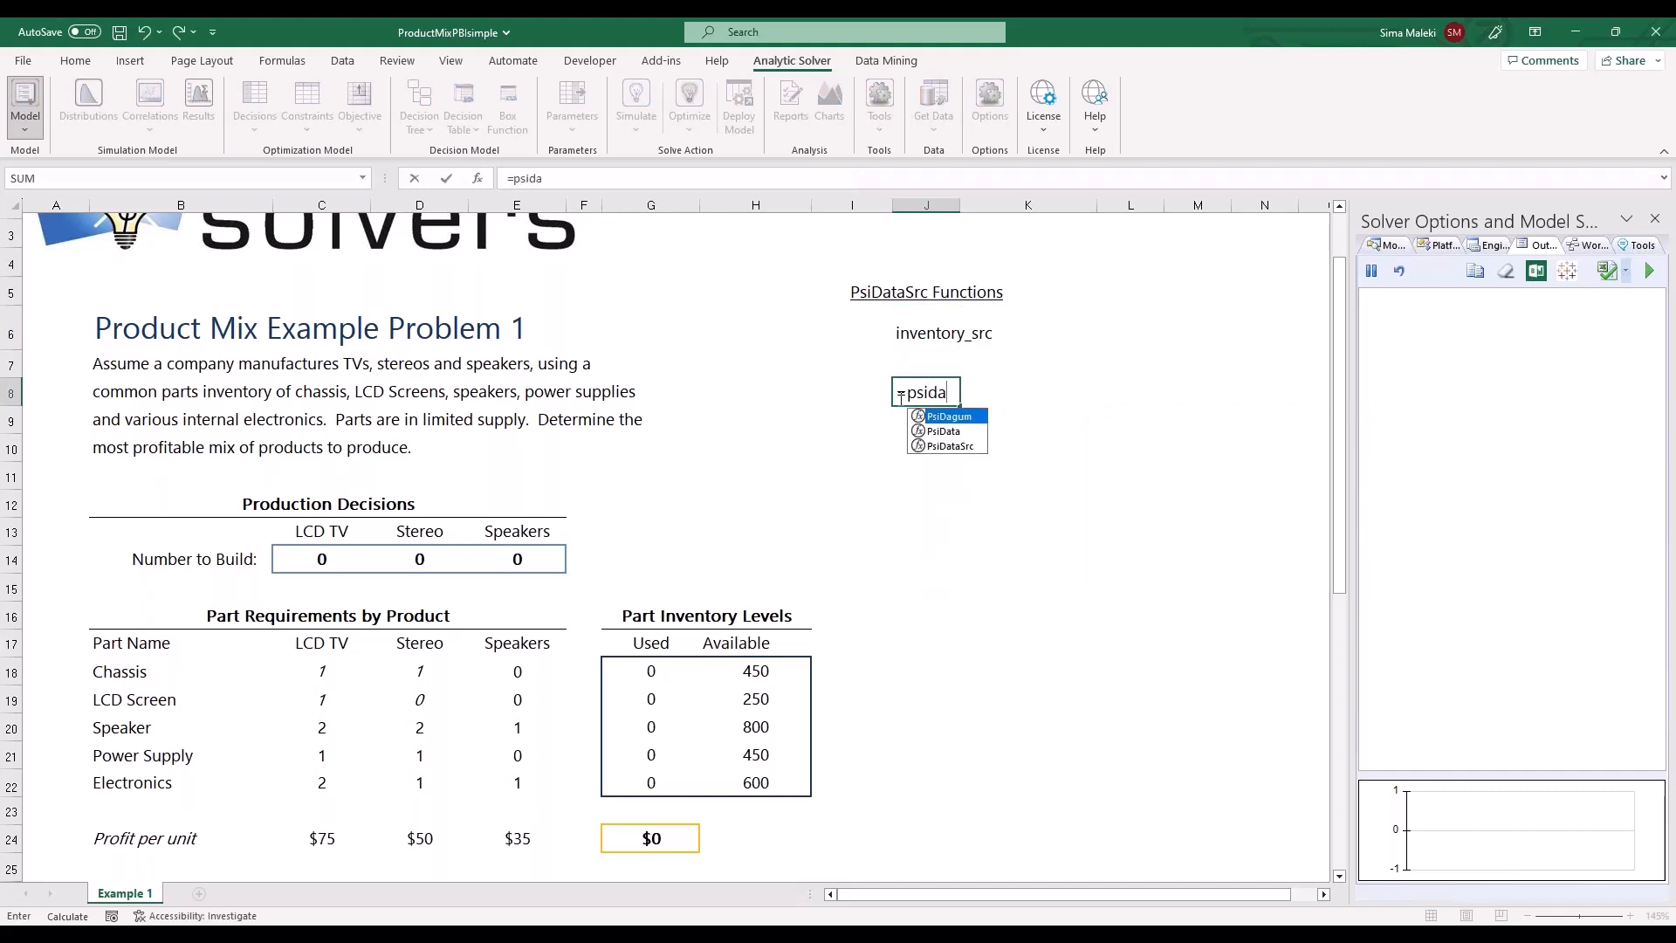
double_click(950, 446)
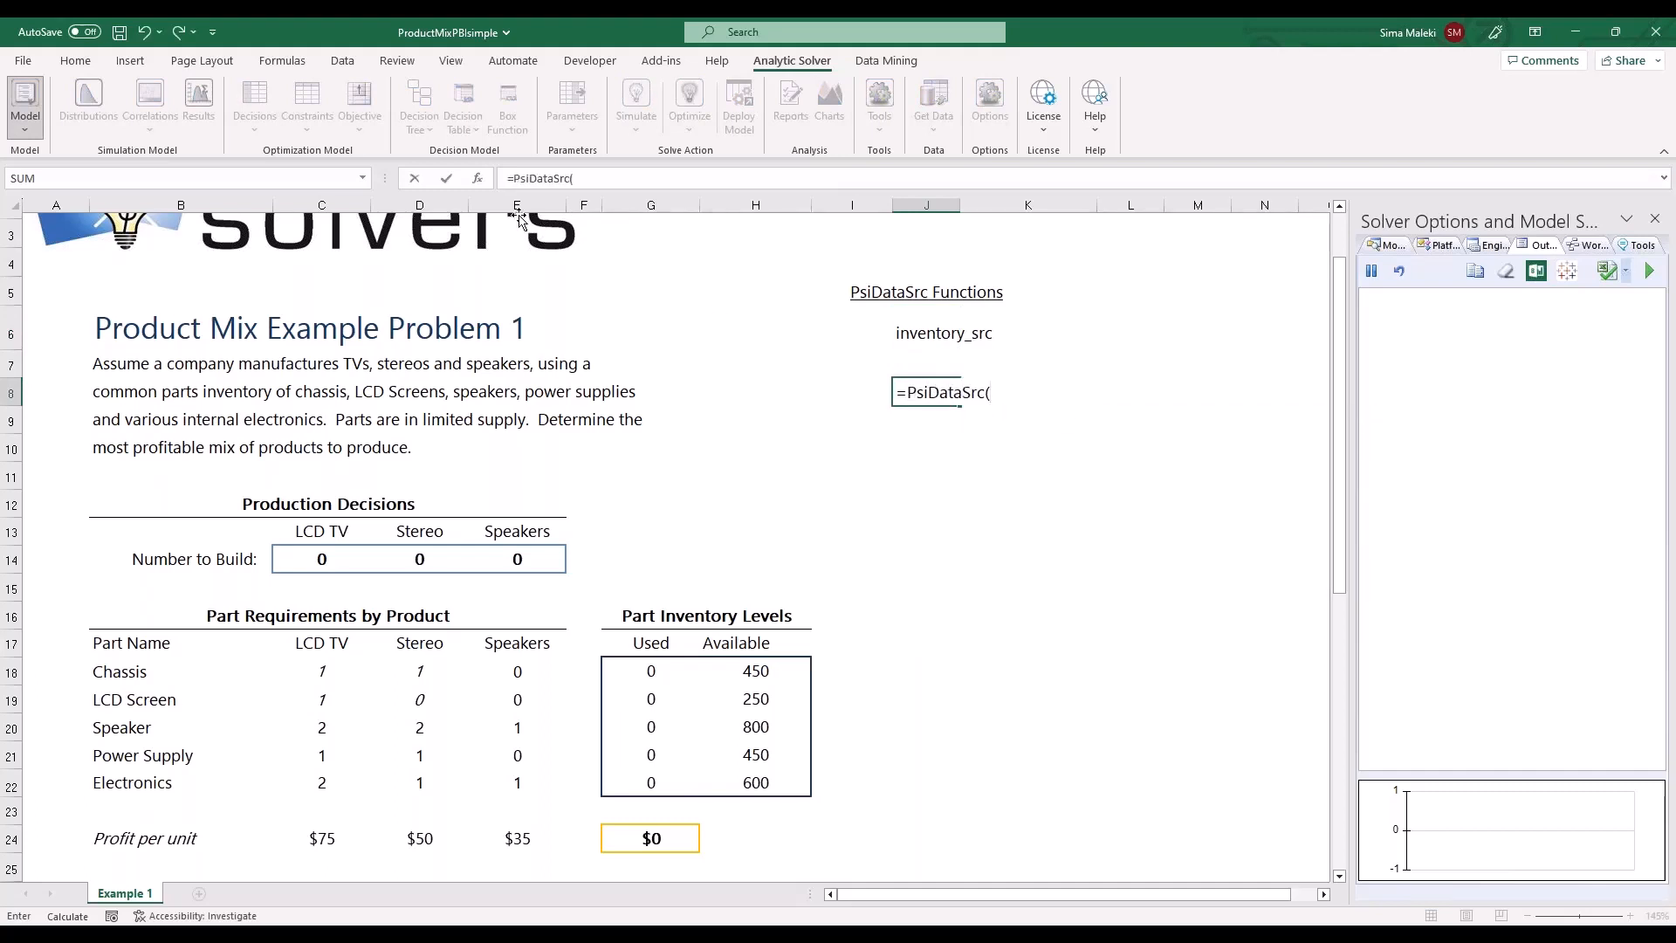
left_click(1667, 275)
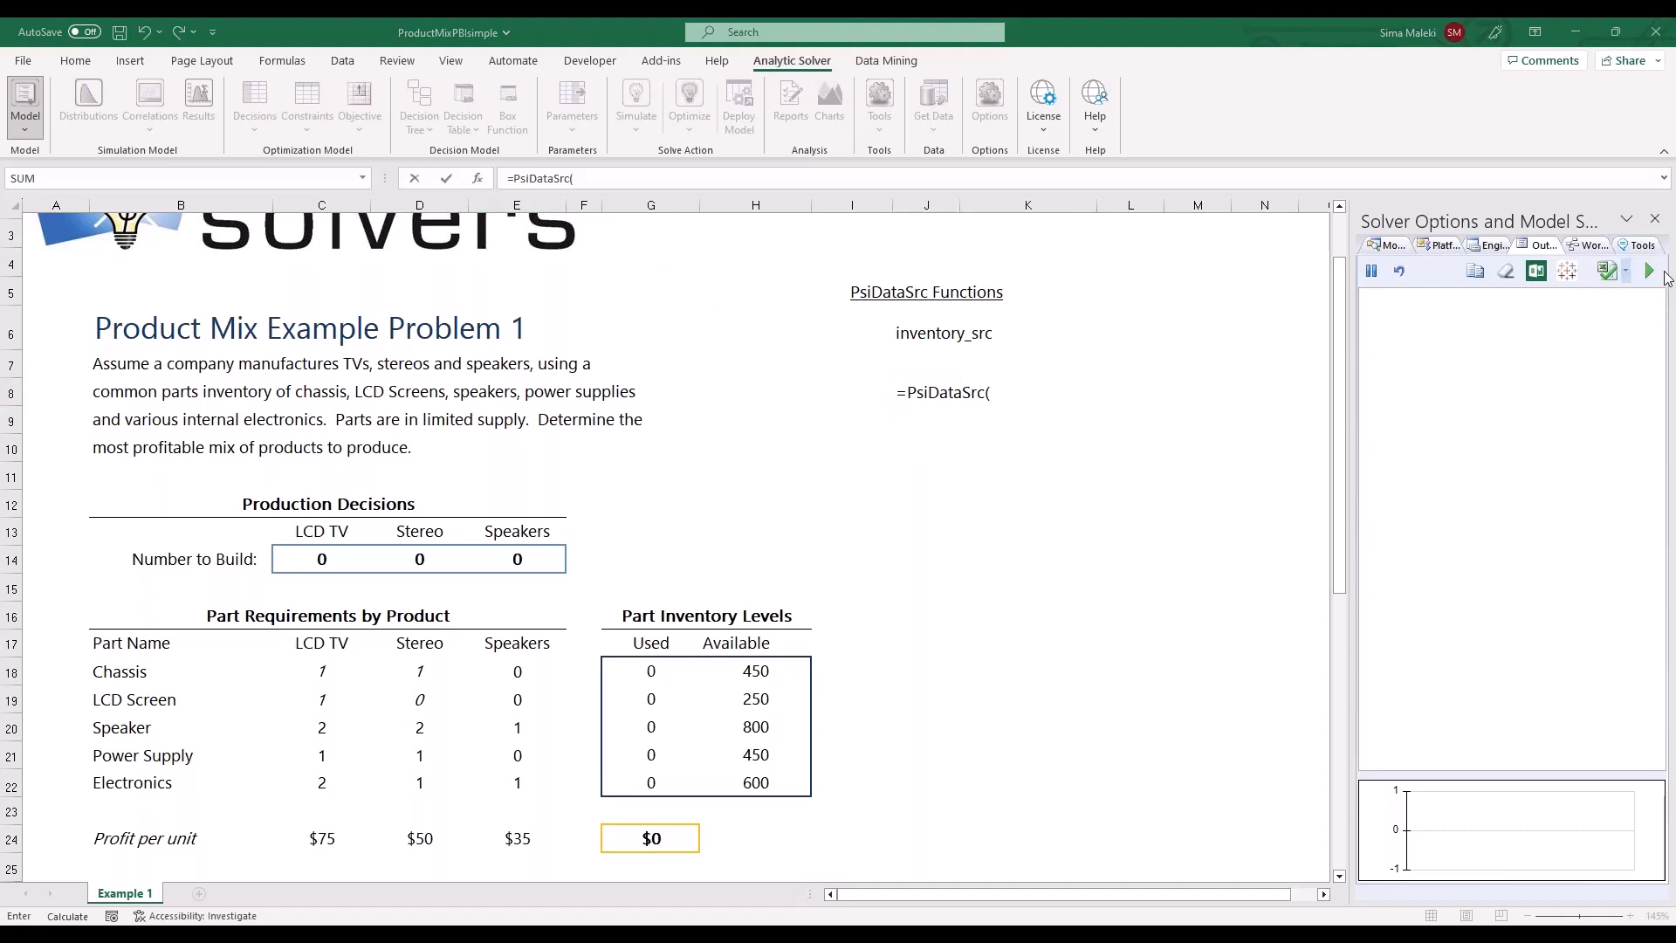
left_click(1623, 328)
left_click_drag(516, 303, 486, 194)
left_click(478, 179)
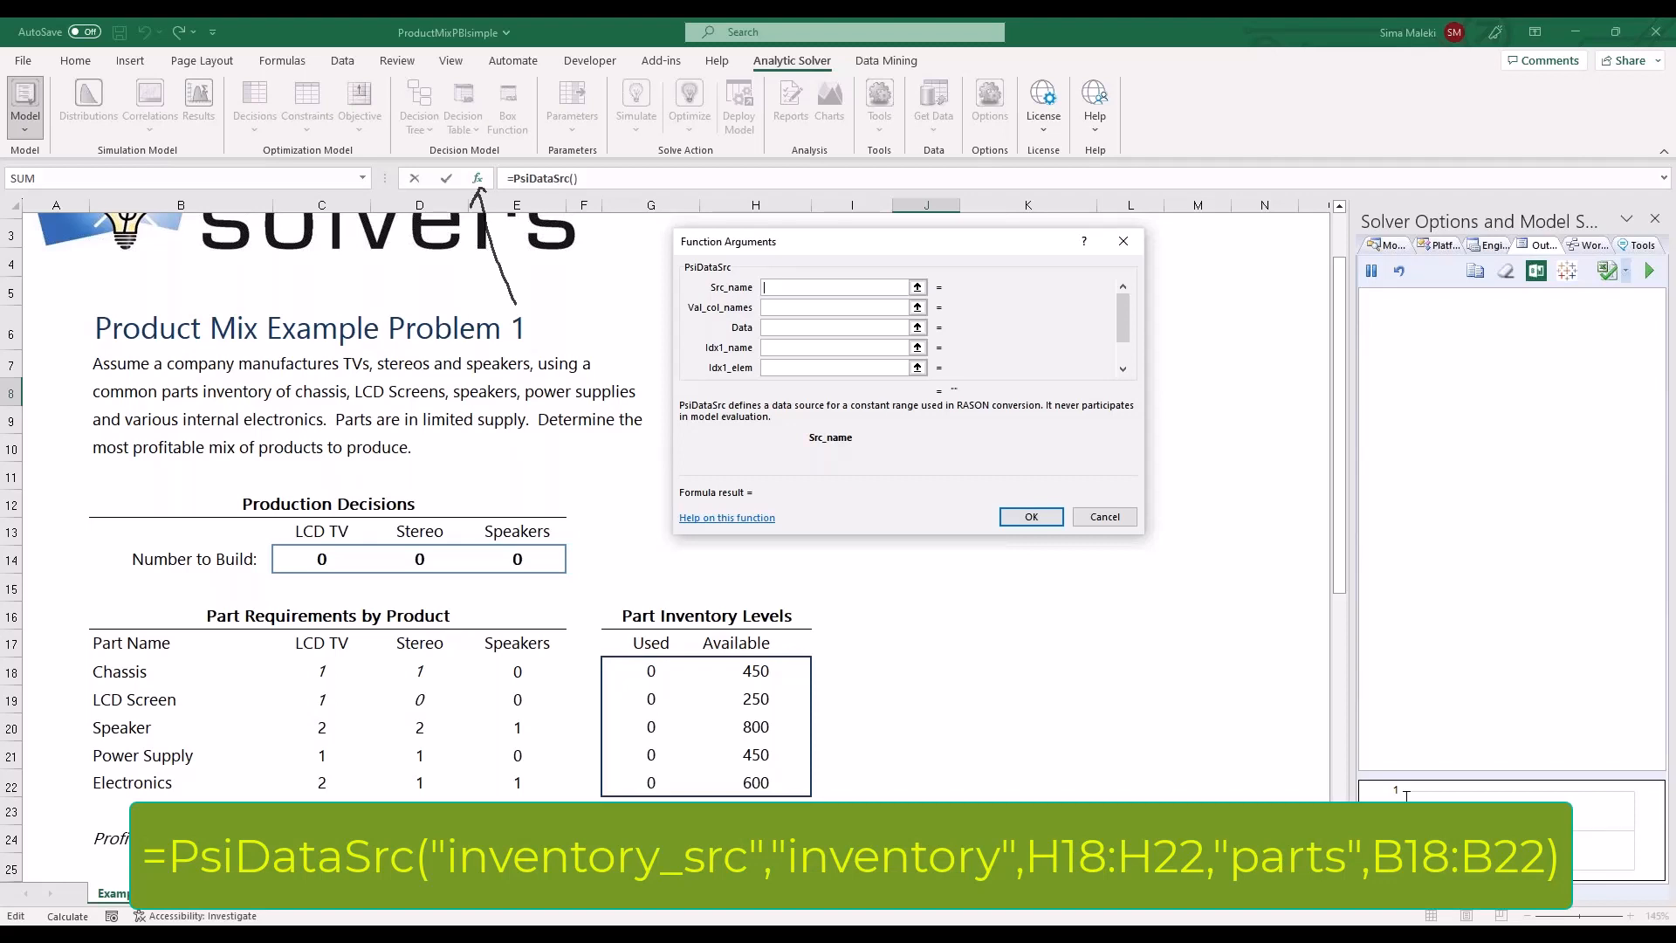
left_click(1120, 532)
Examine the Available inventory range H18:H22 and how the PsiDataSrc formula in cell J6 references it
left_click_drag(757, 671, 786, 797)
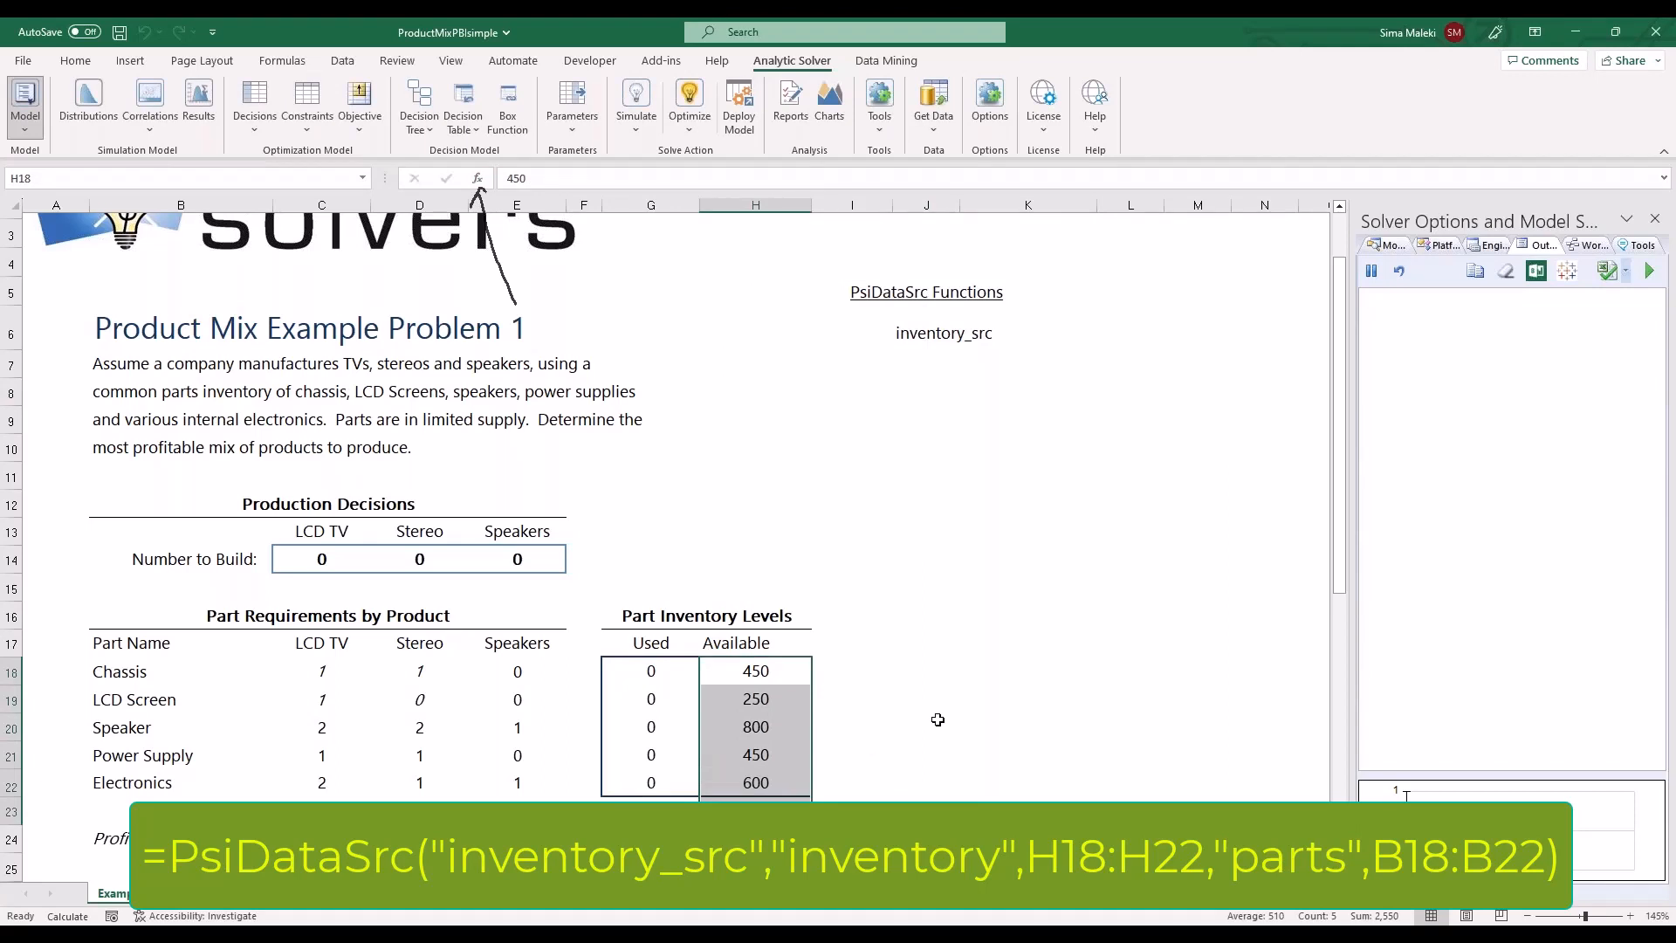
left_click(1037, 441)
left_click(1017, 332)
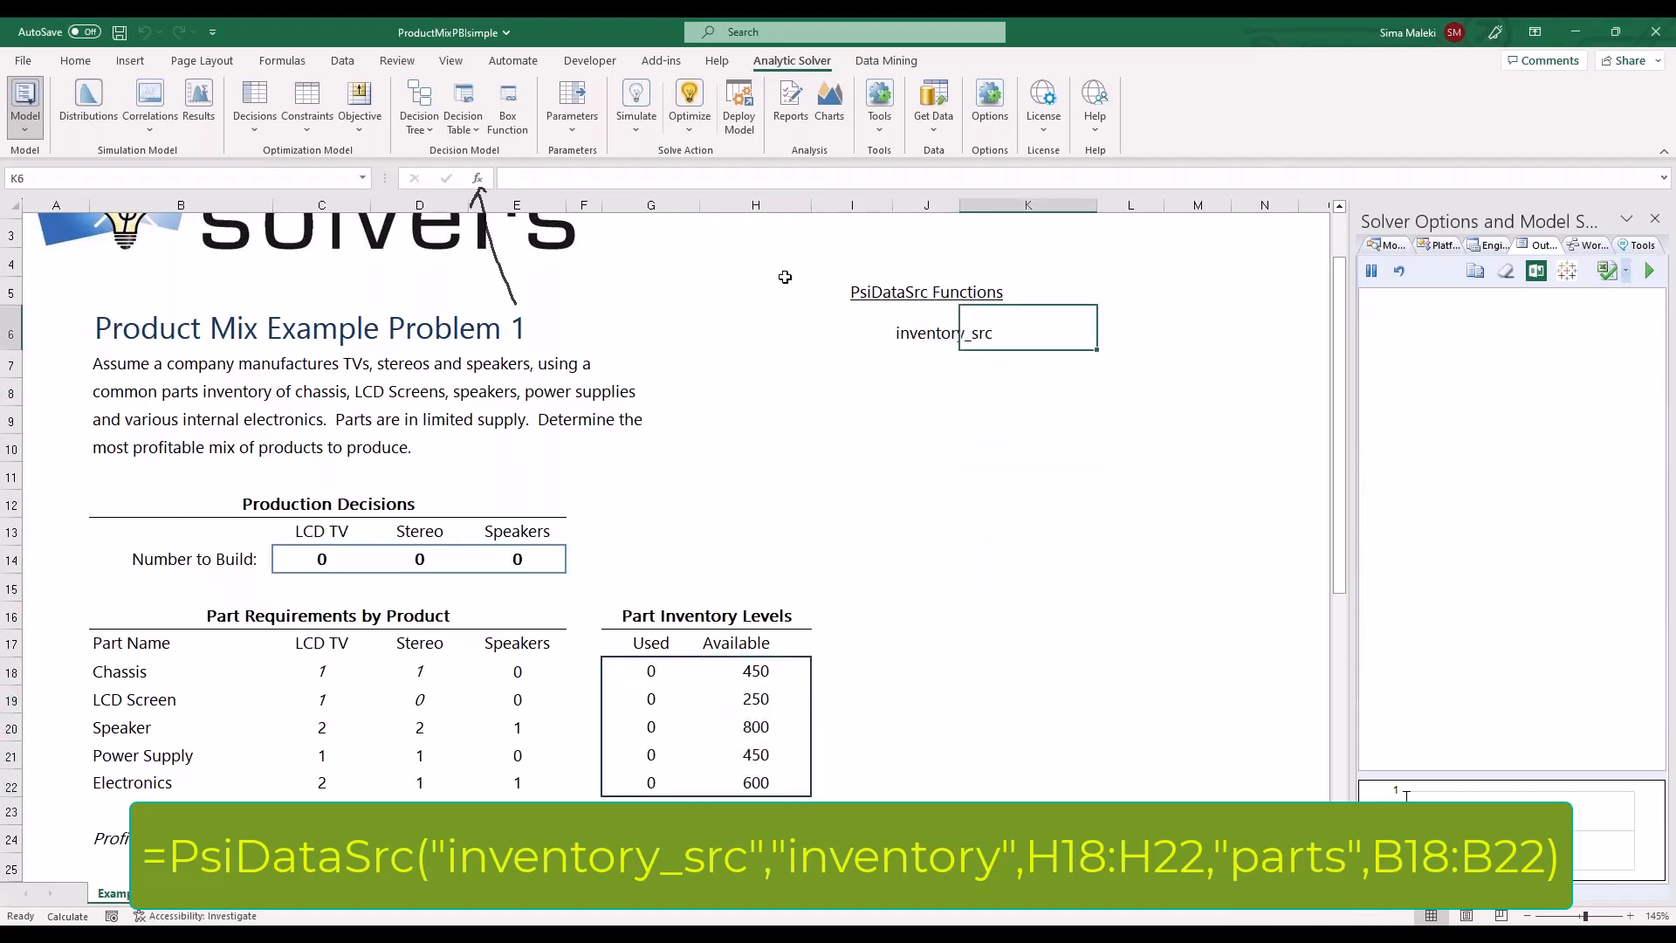
left_click(945, 338)
left_click(724, 179)
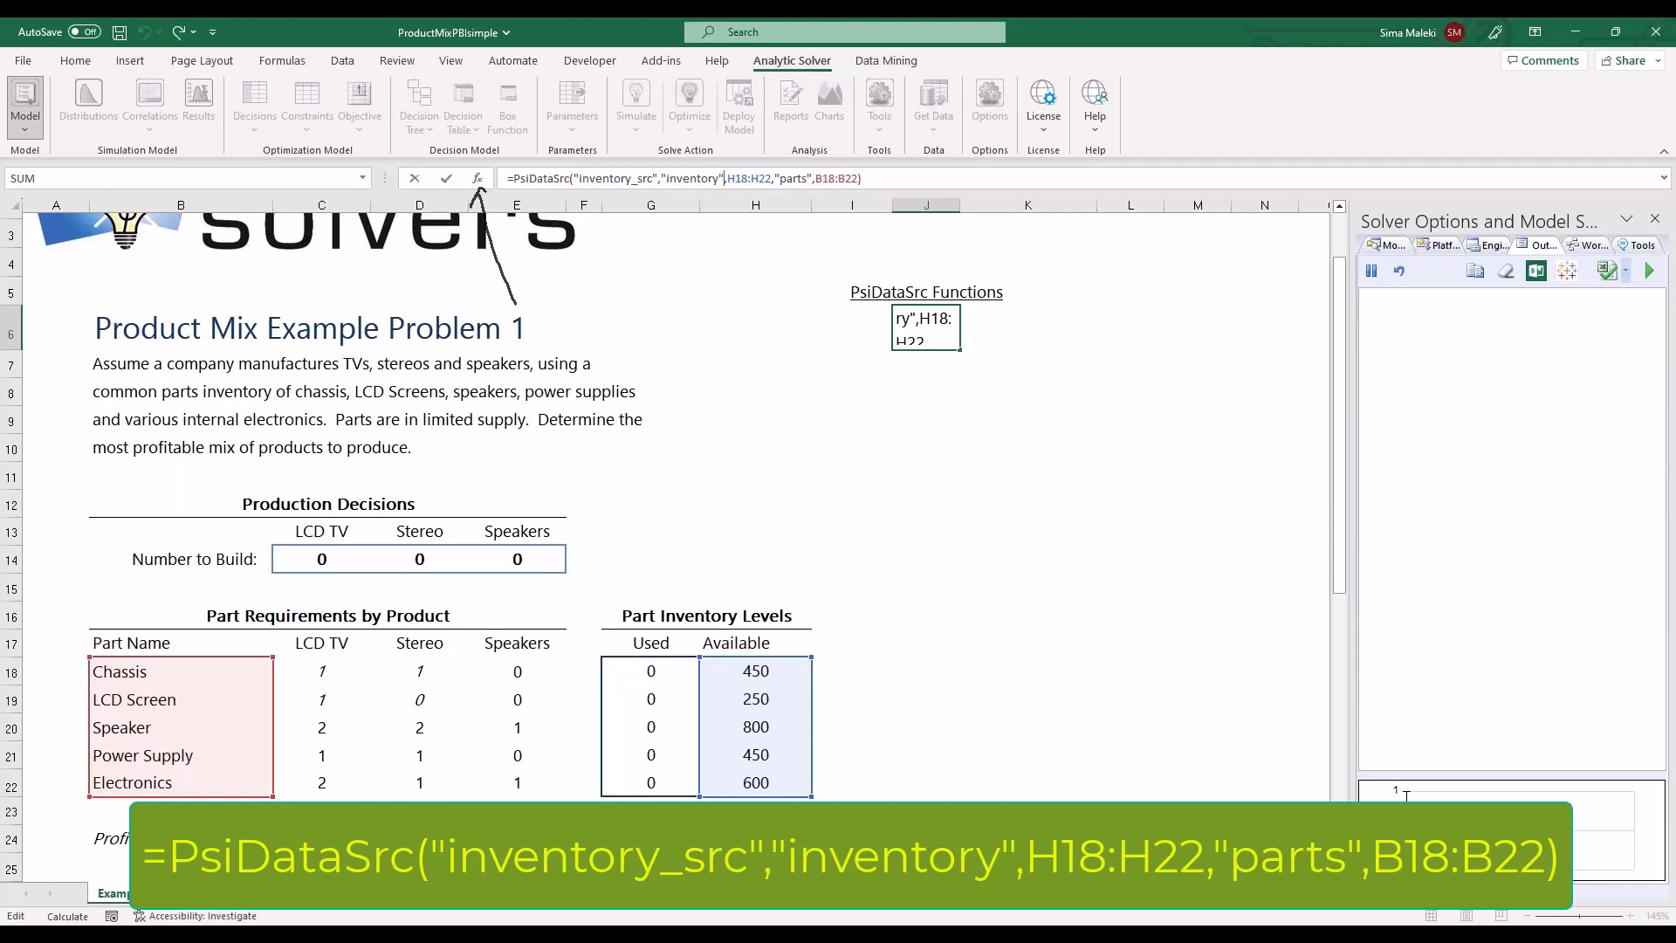
key("Escape")
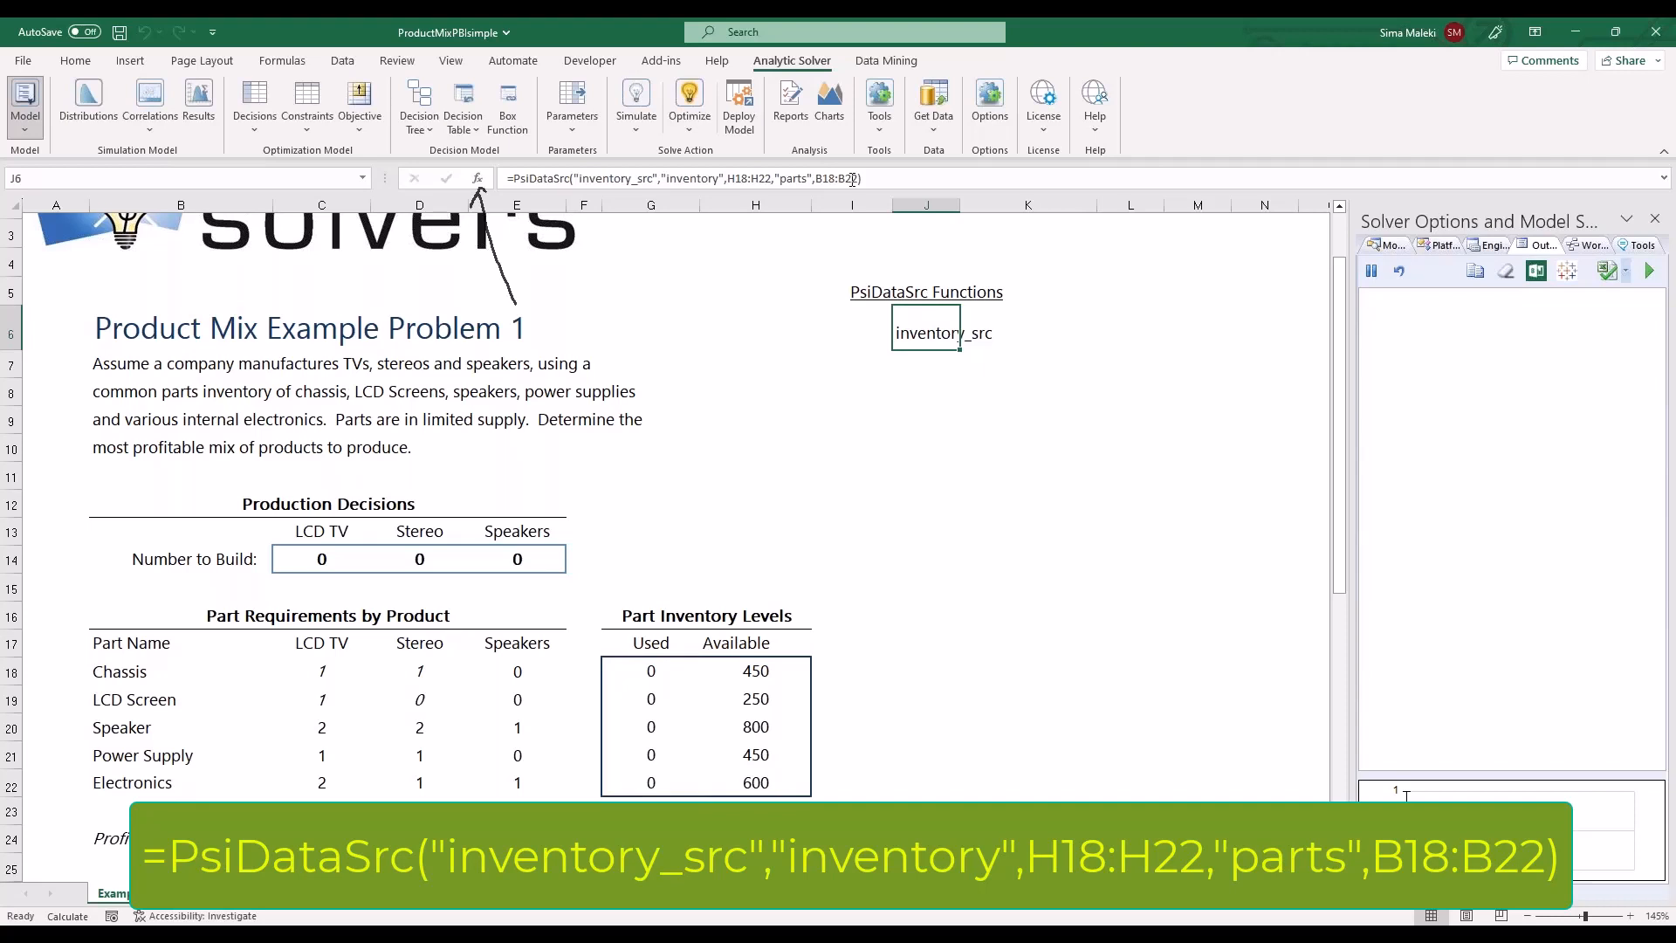
Deploy the model to Power BI as an Embedded Model, saving the custom visual as webinar444 in the test for webinar folder
left_click(1028, 385)
left_click(740, 109)
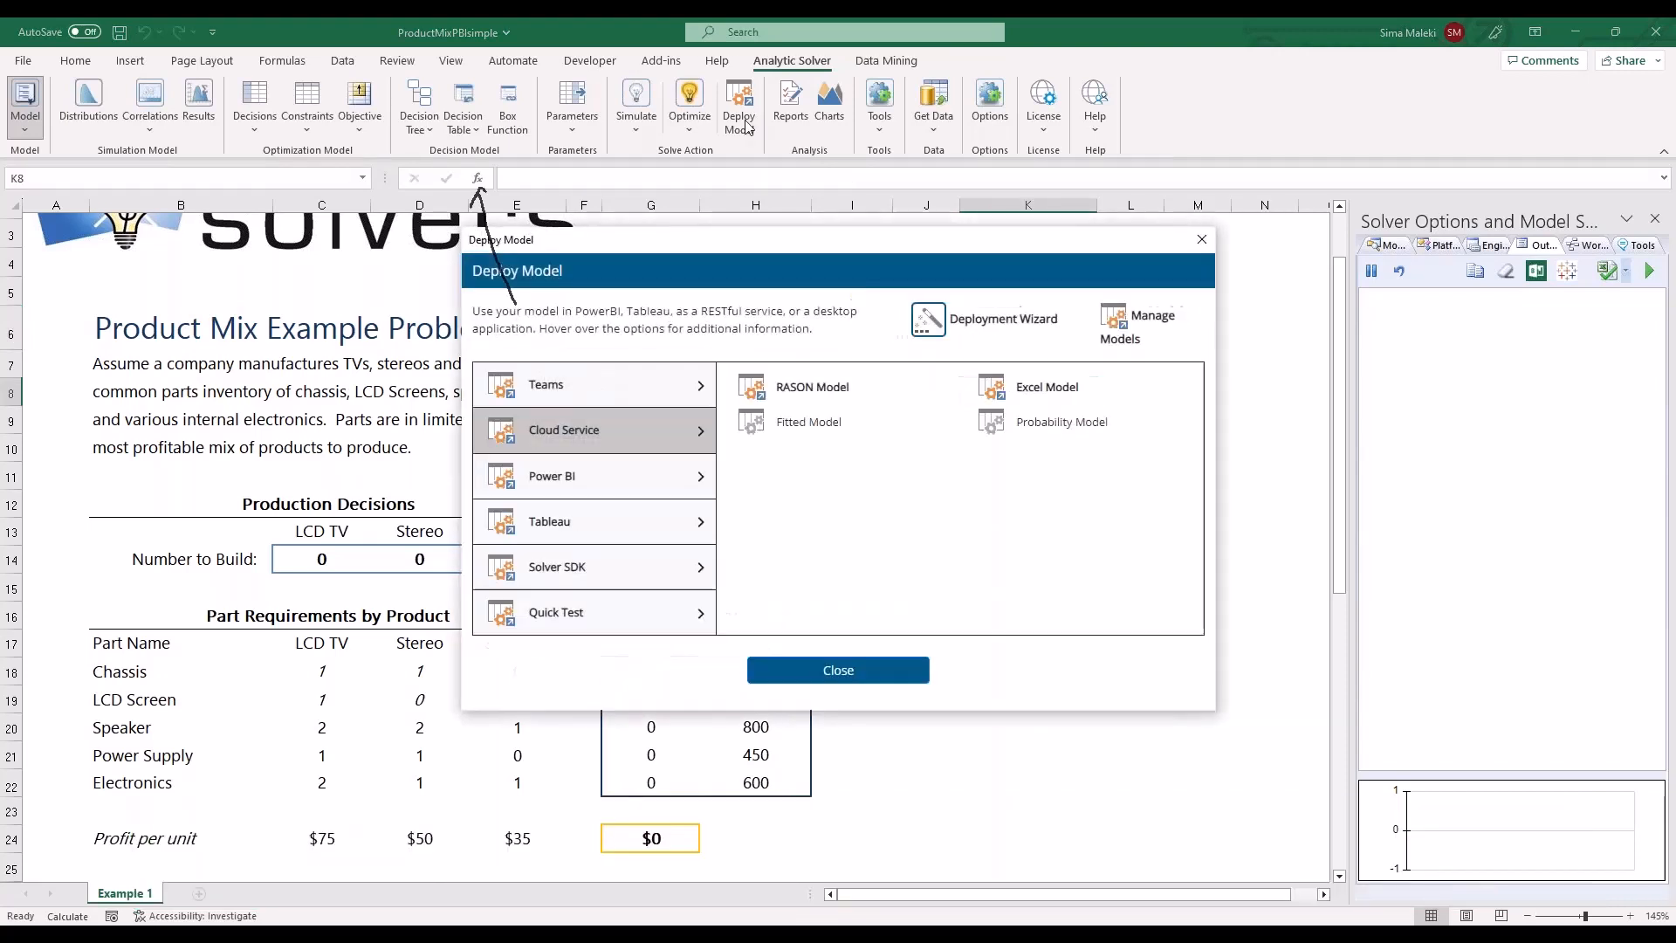
left_click(683, 479)
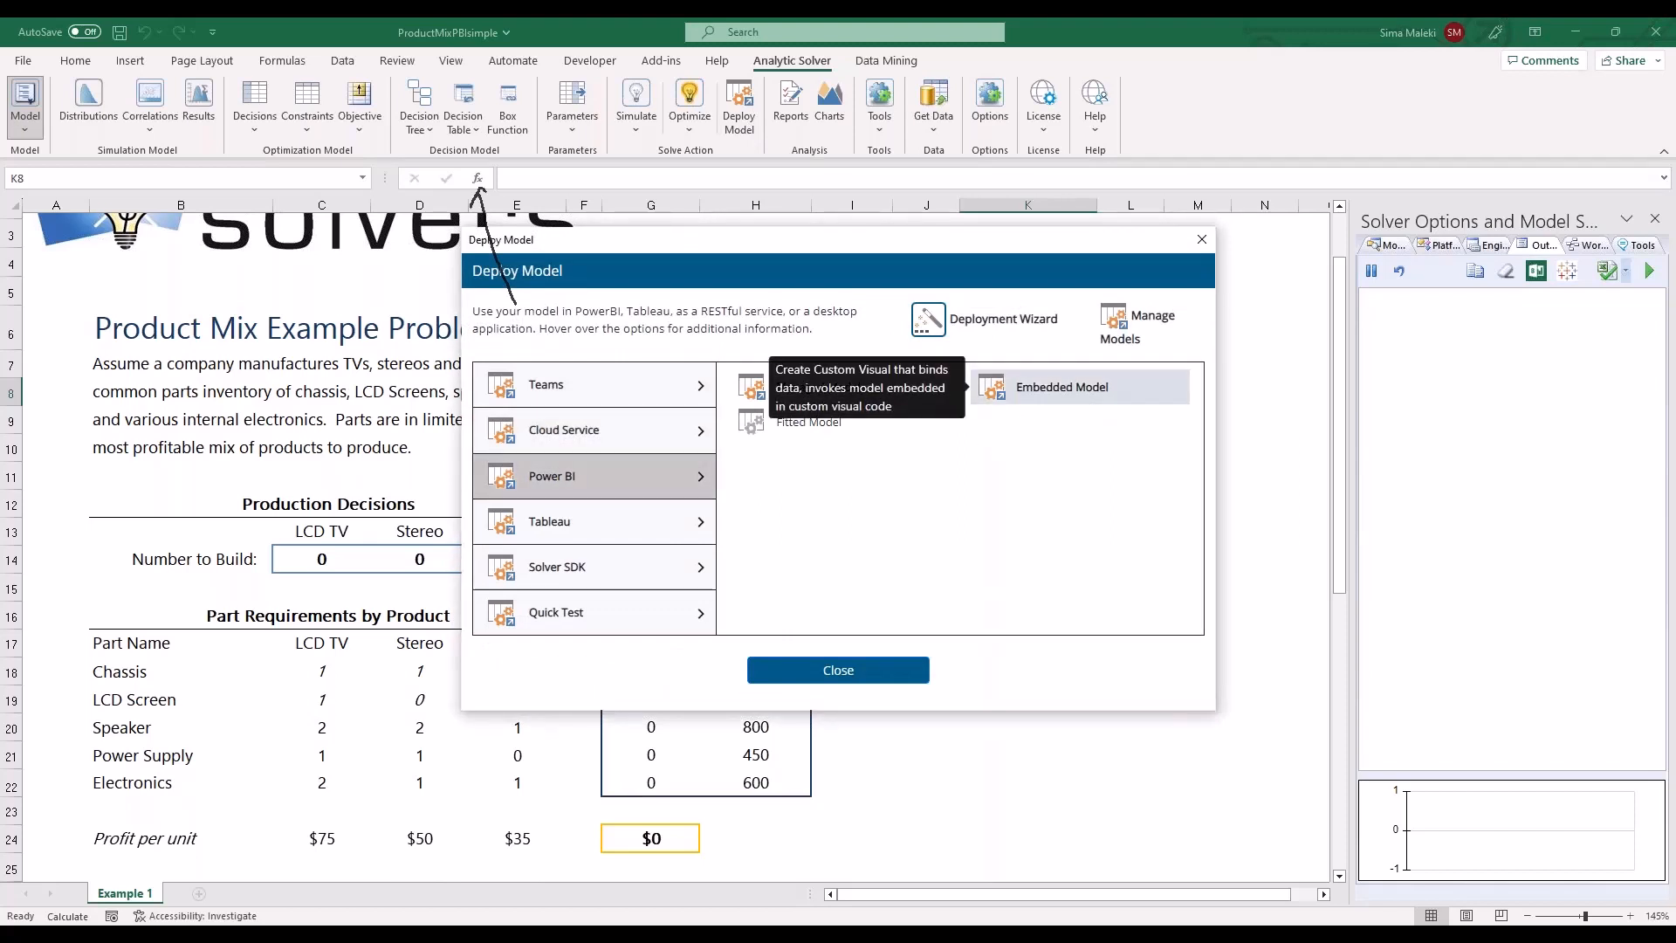
left_click(1062, 386)
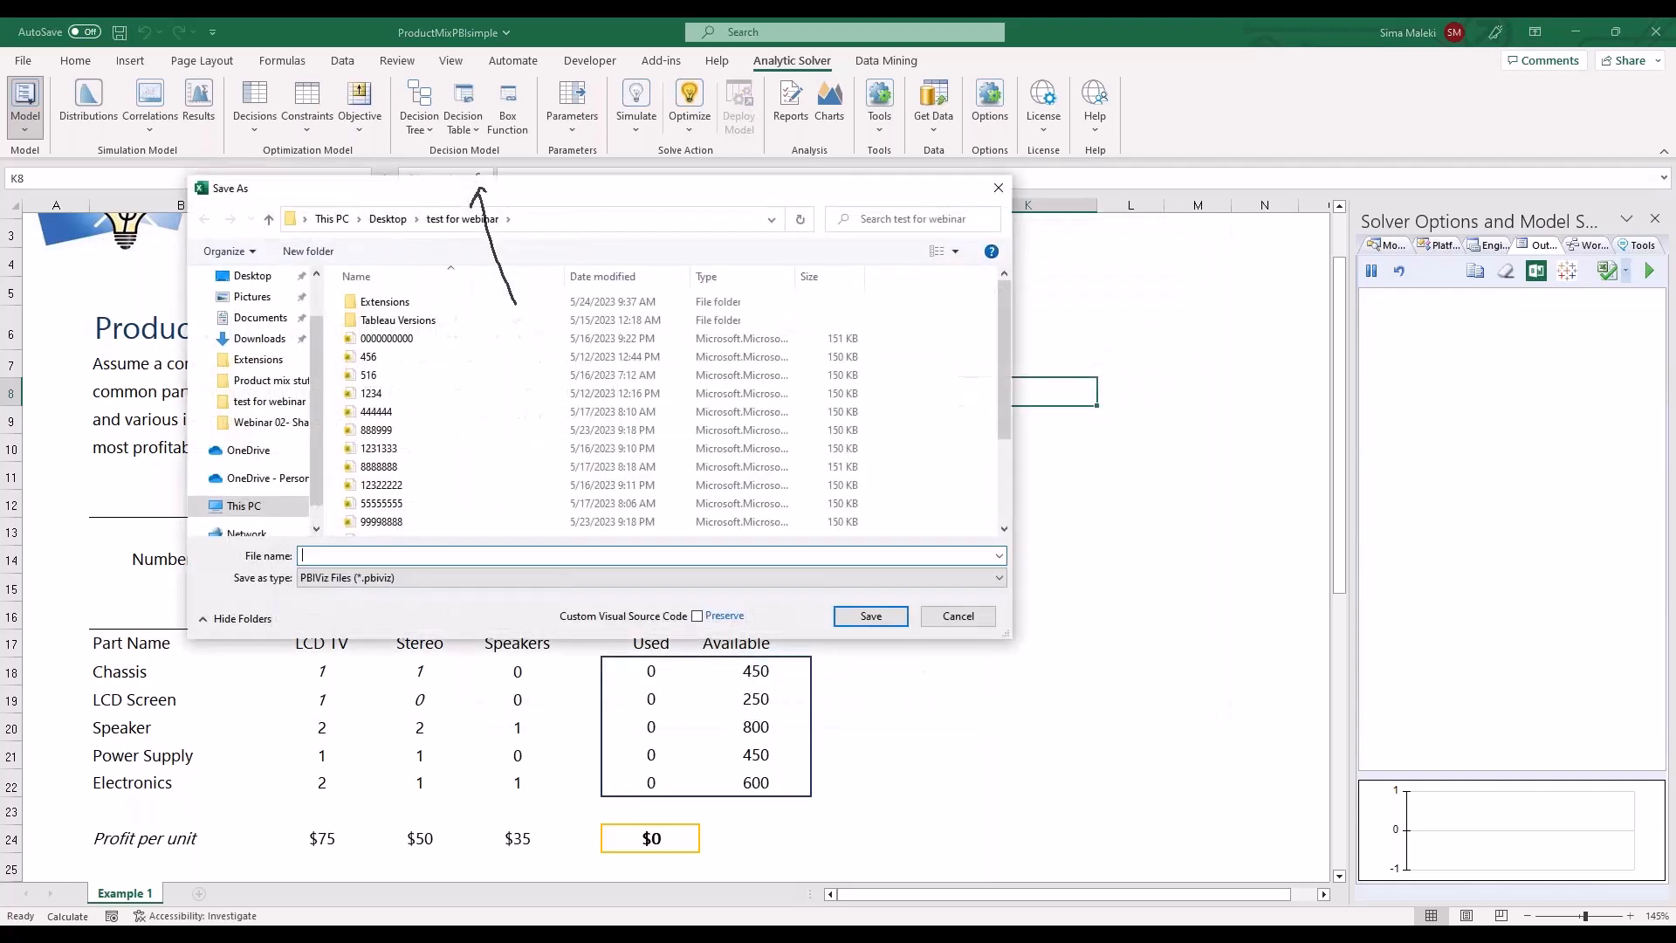
type("we")
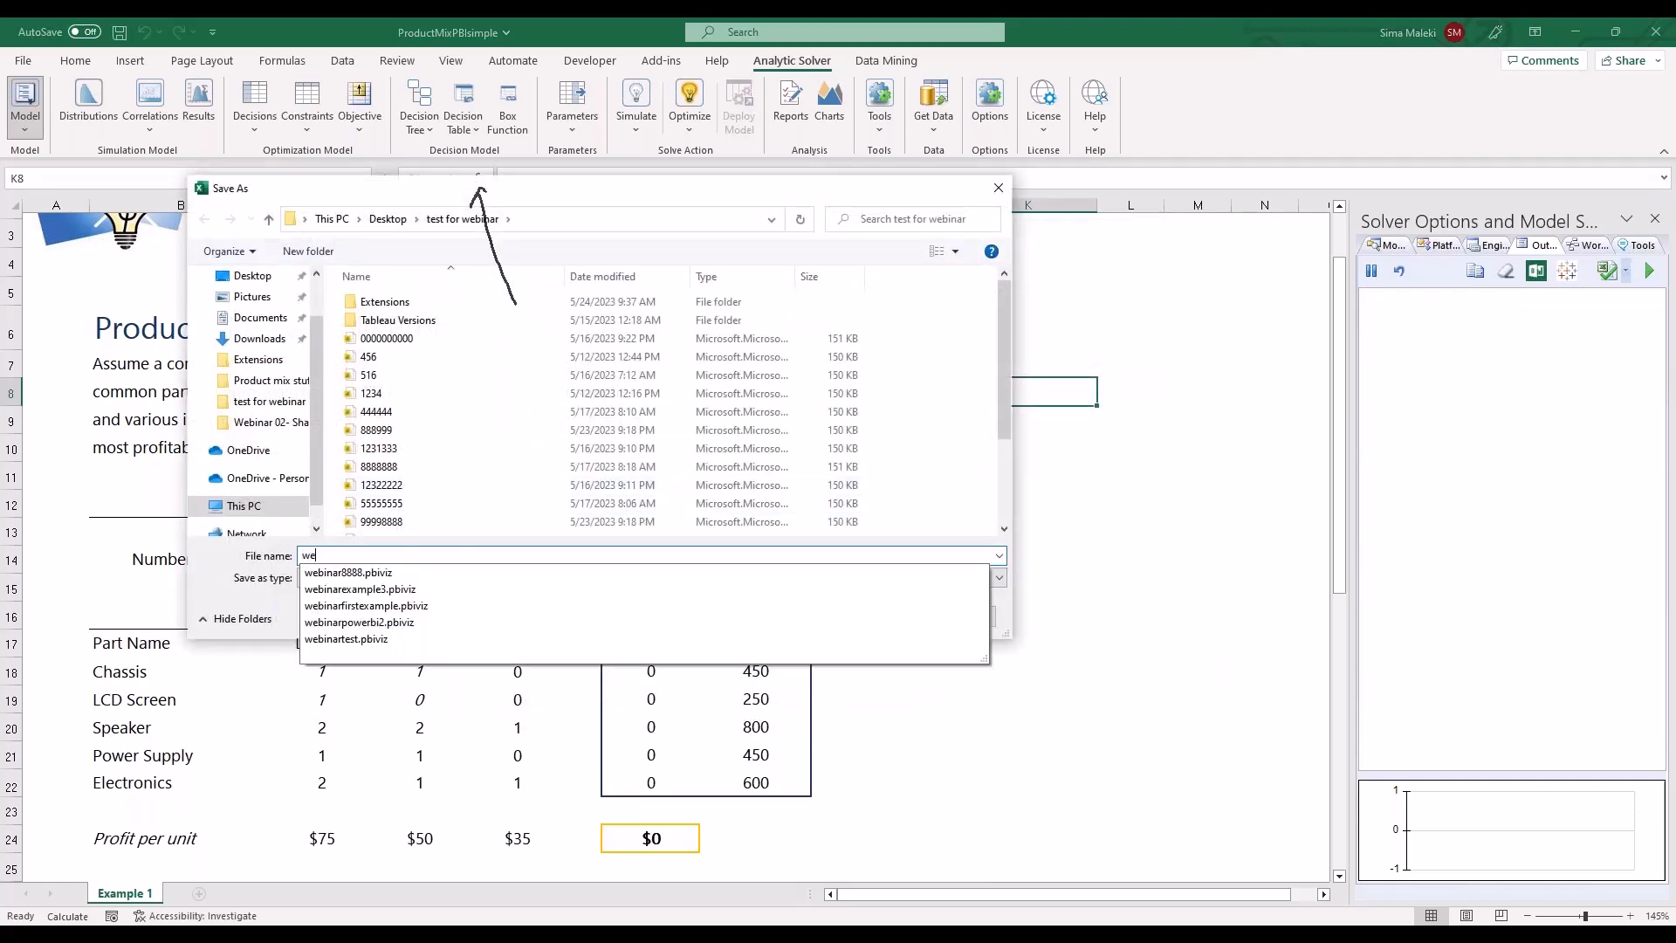
type("binar444")
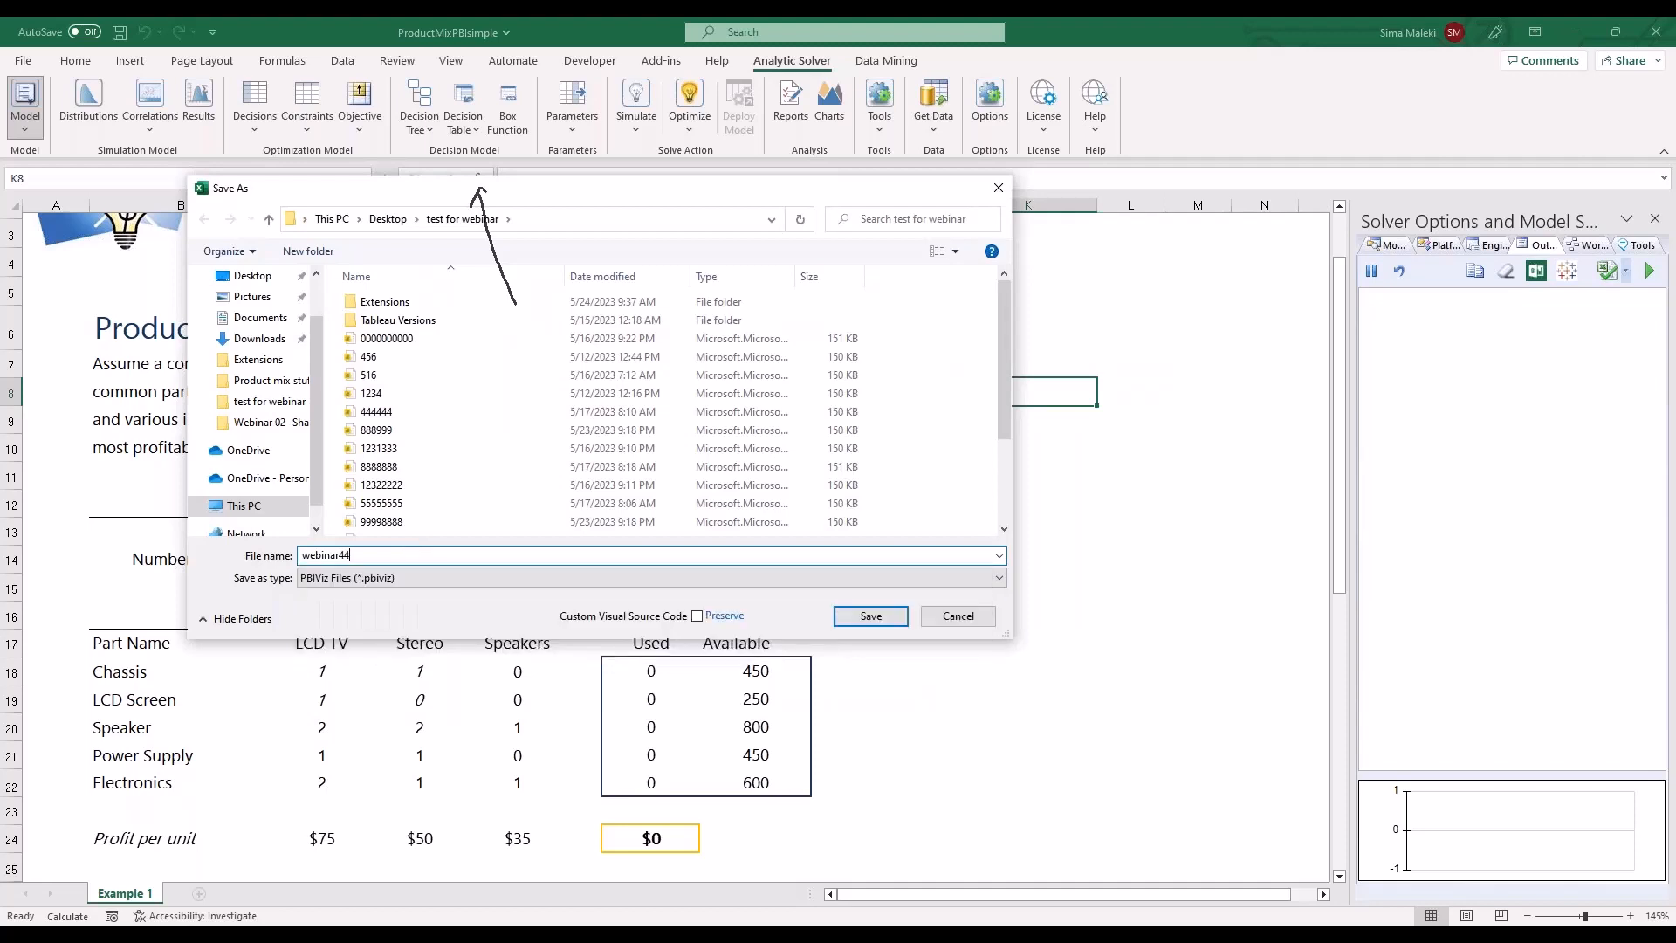
left_click(863, 617)
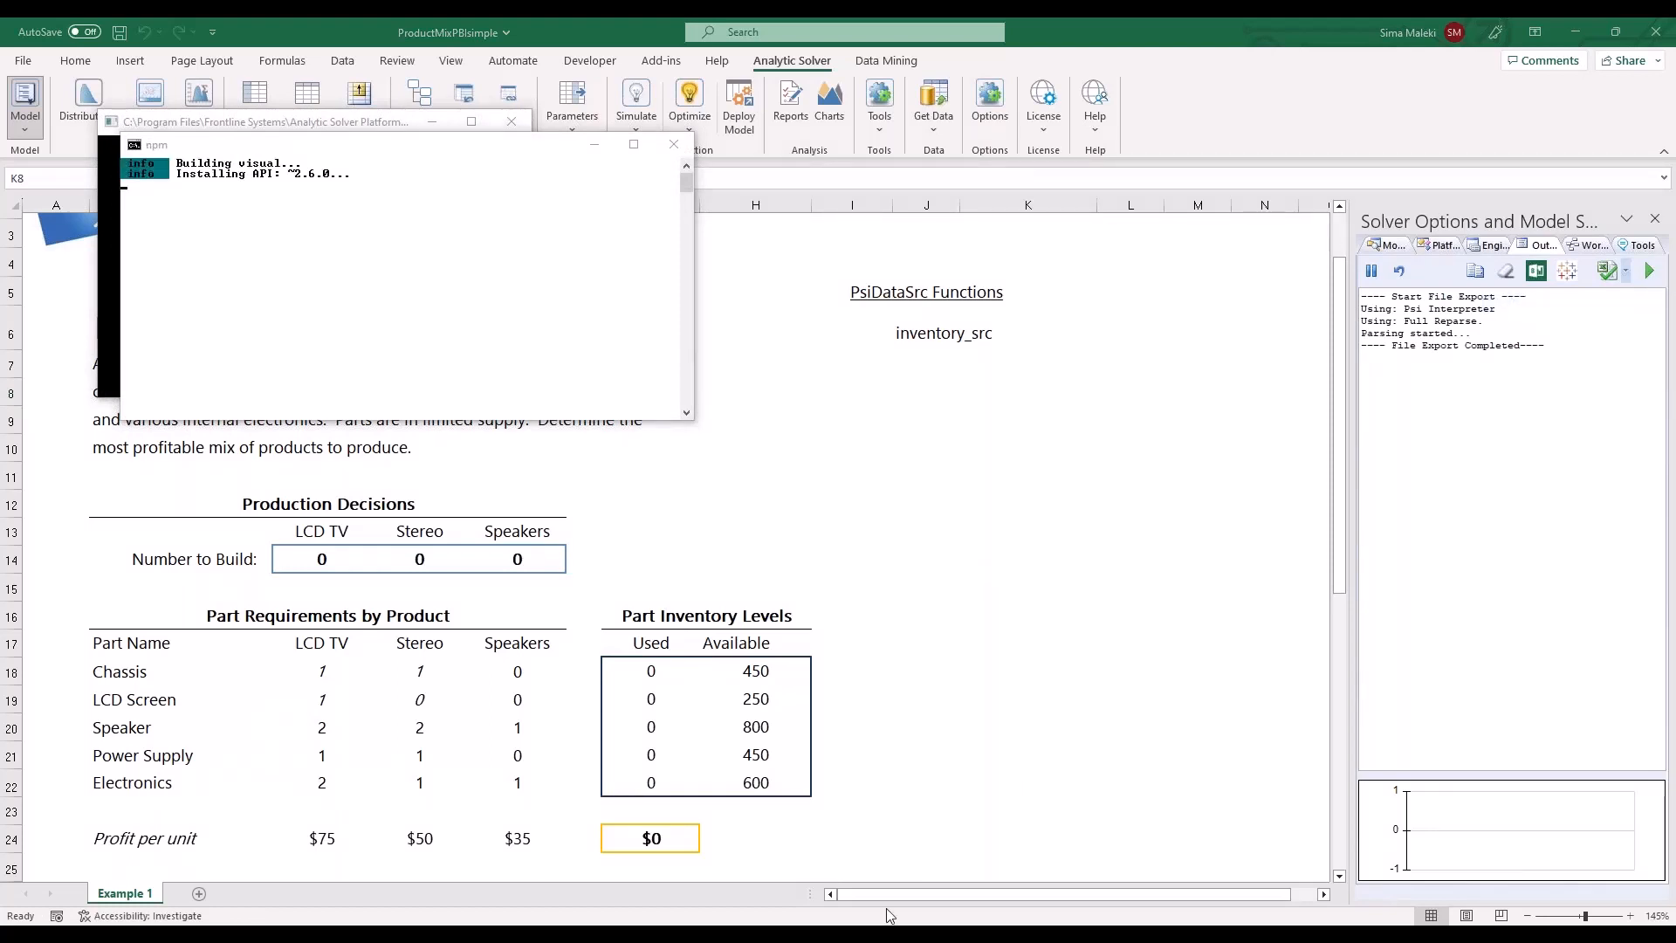
Switch to the Power BI Desktop report containing the product mix visual and add a new page to it
mouse_move(449, 934)
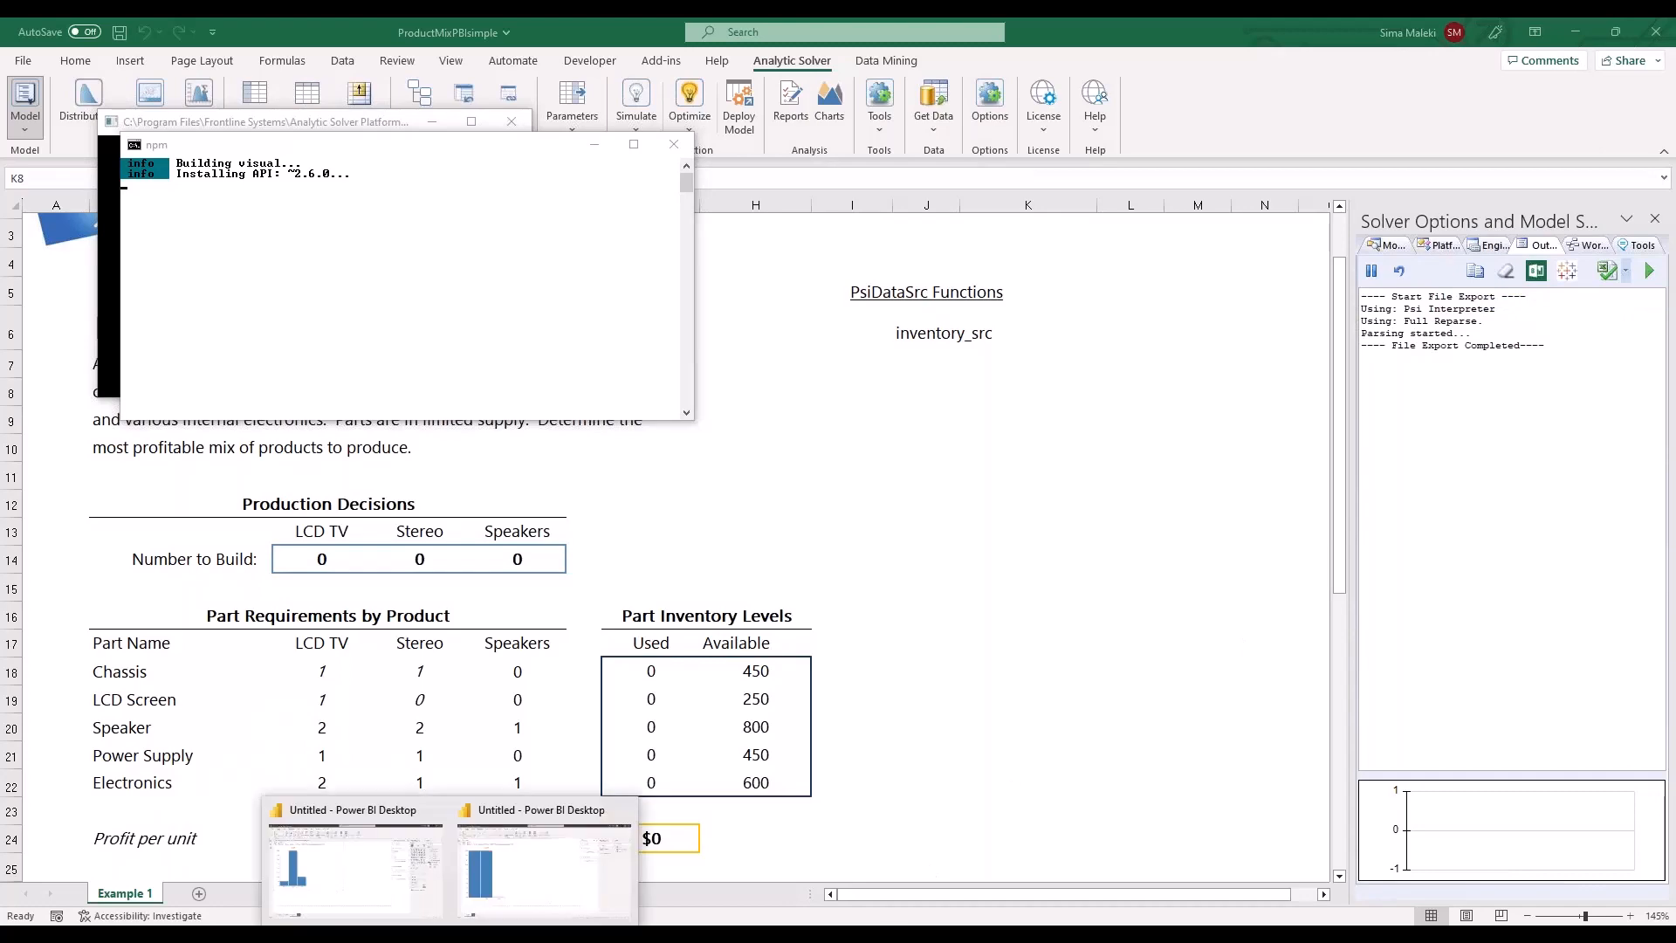
left_click(489, 878)
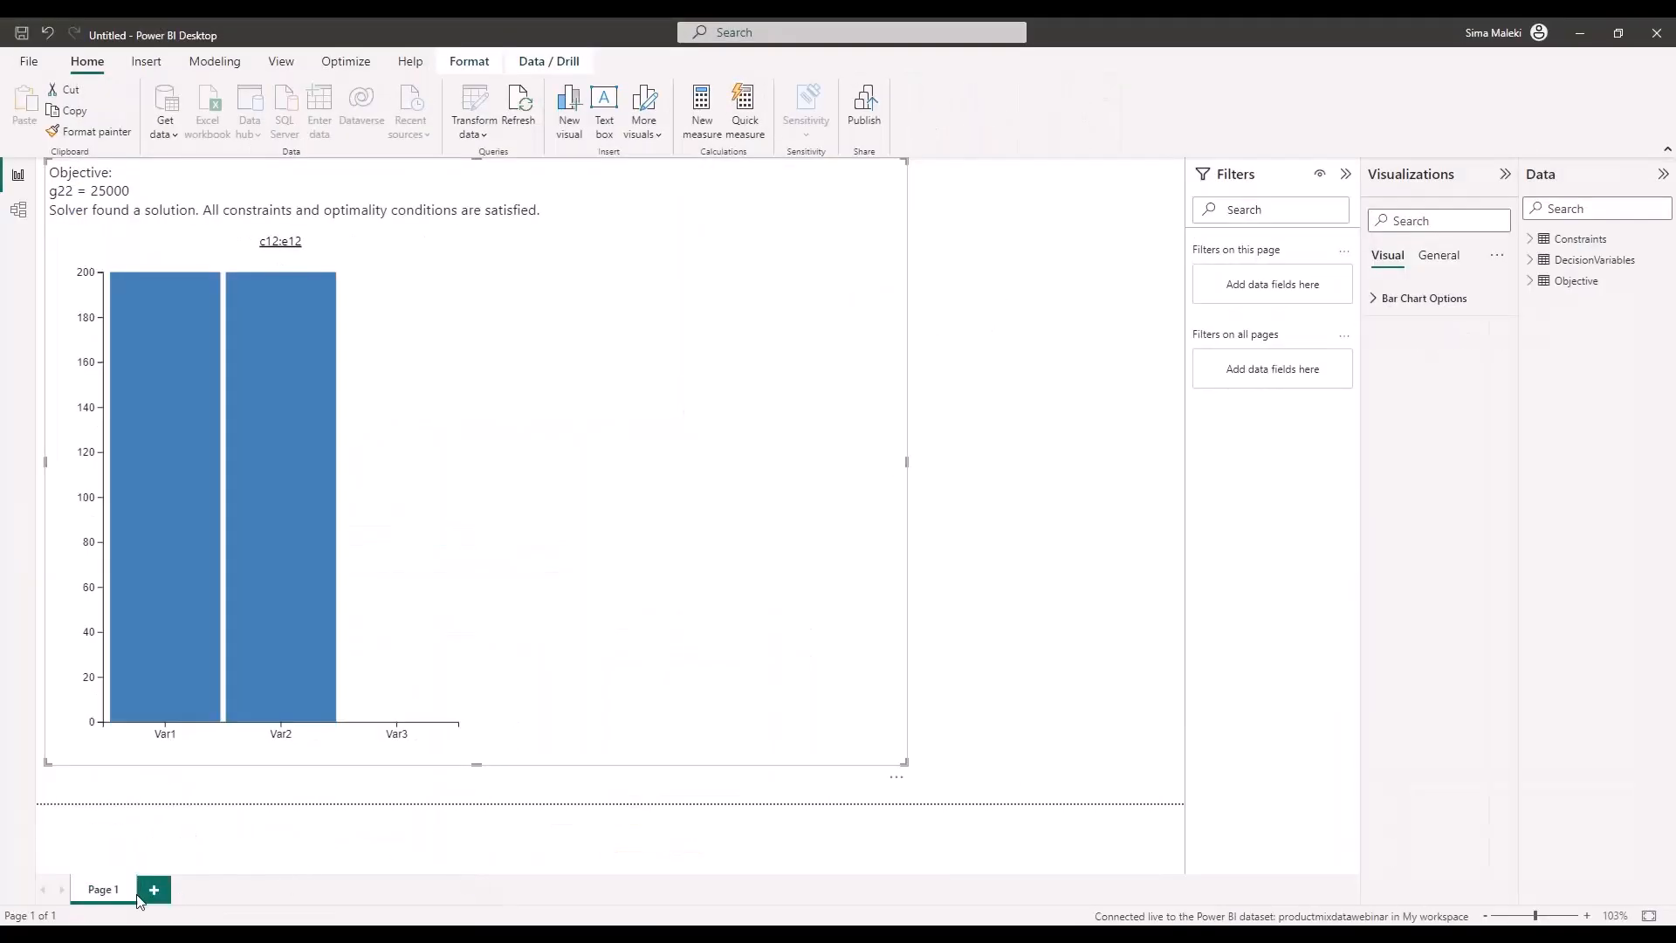
left_click(156, 891)
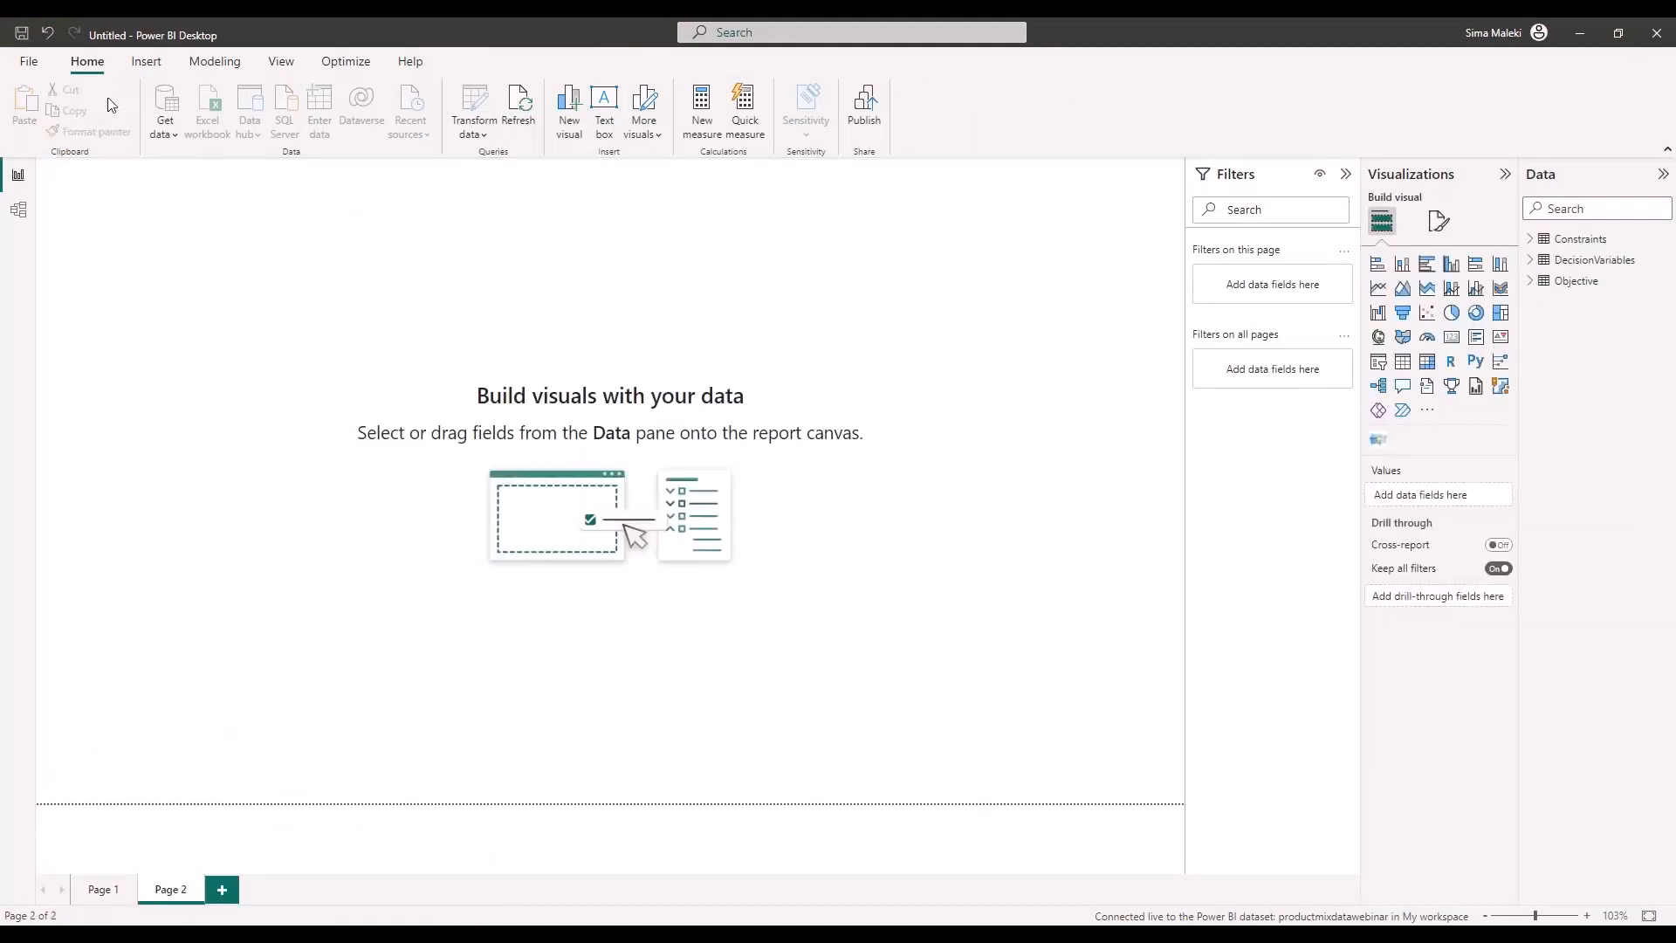
left_click(38, 67)
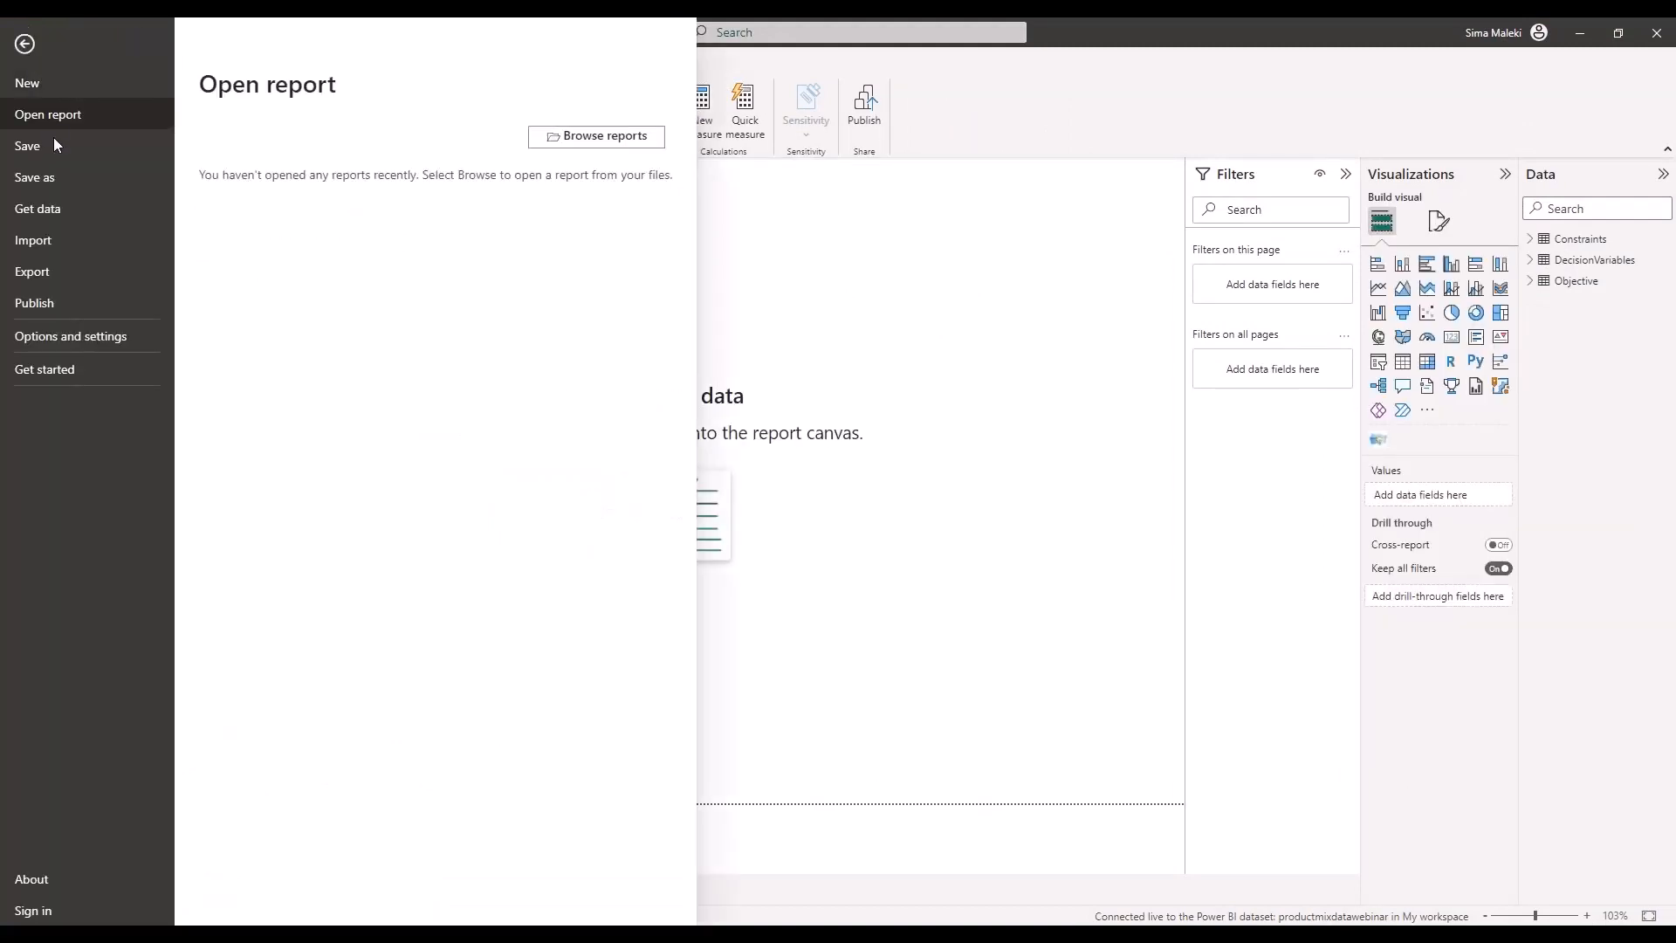
left_click(52, 243)
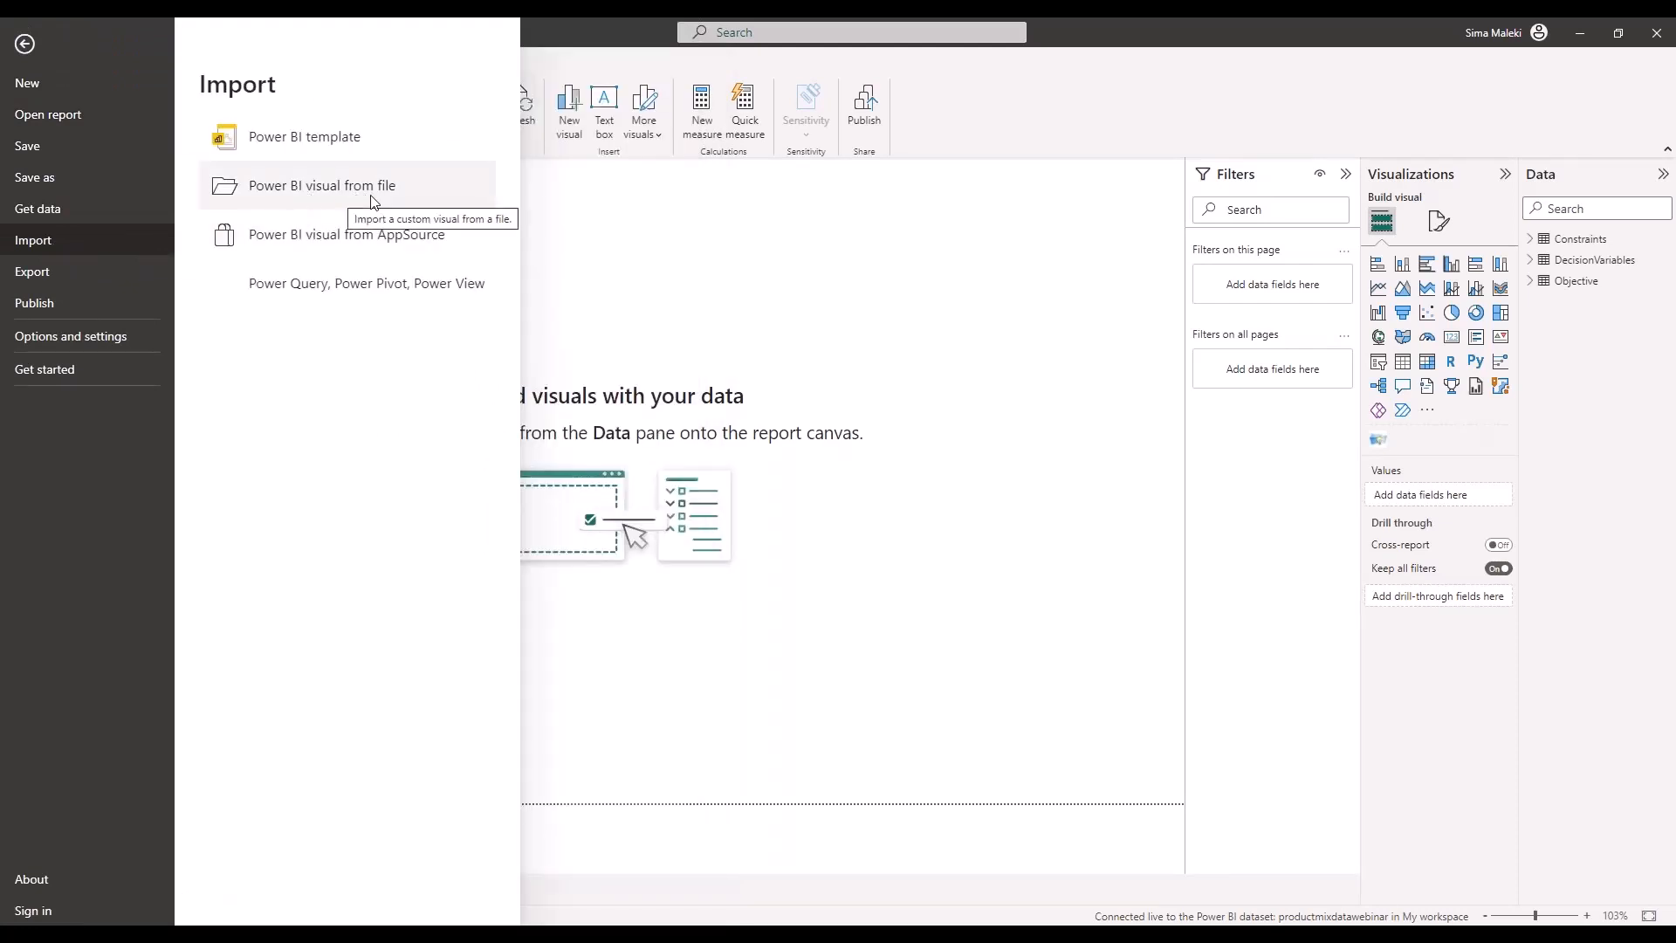
left_click(1304, 554)
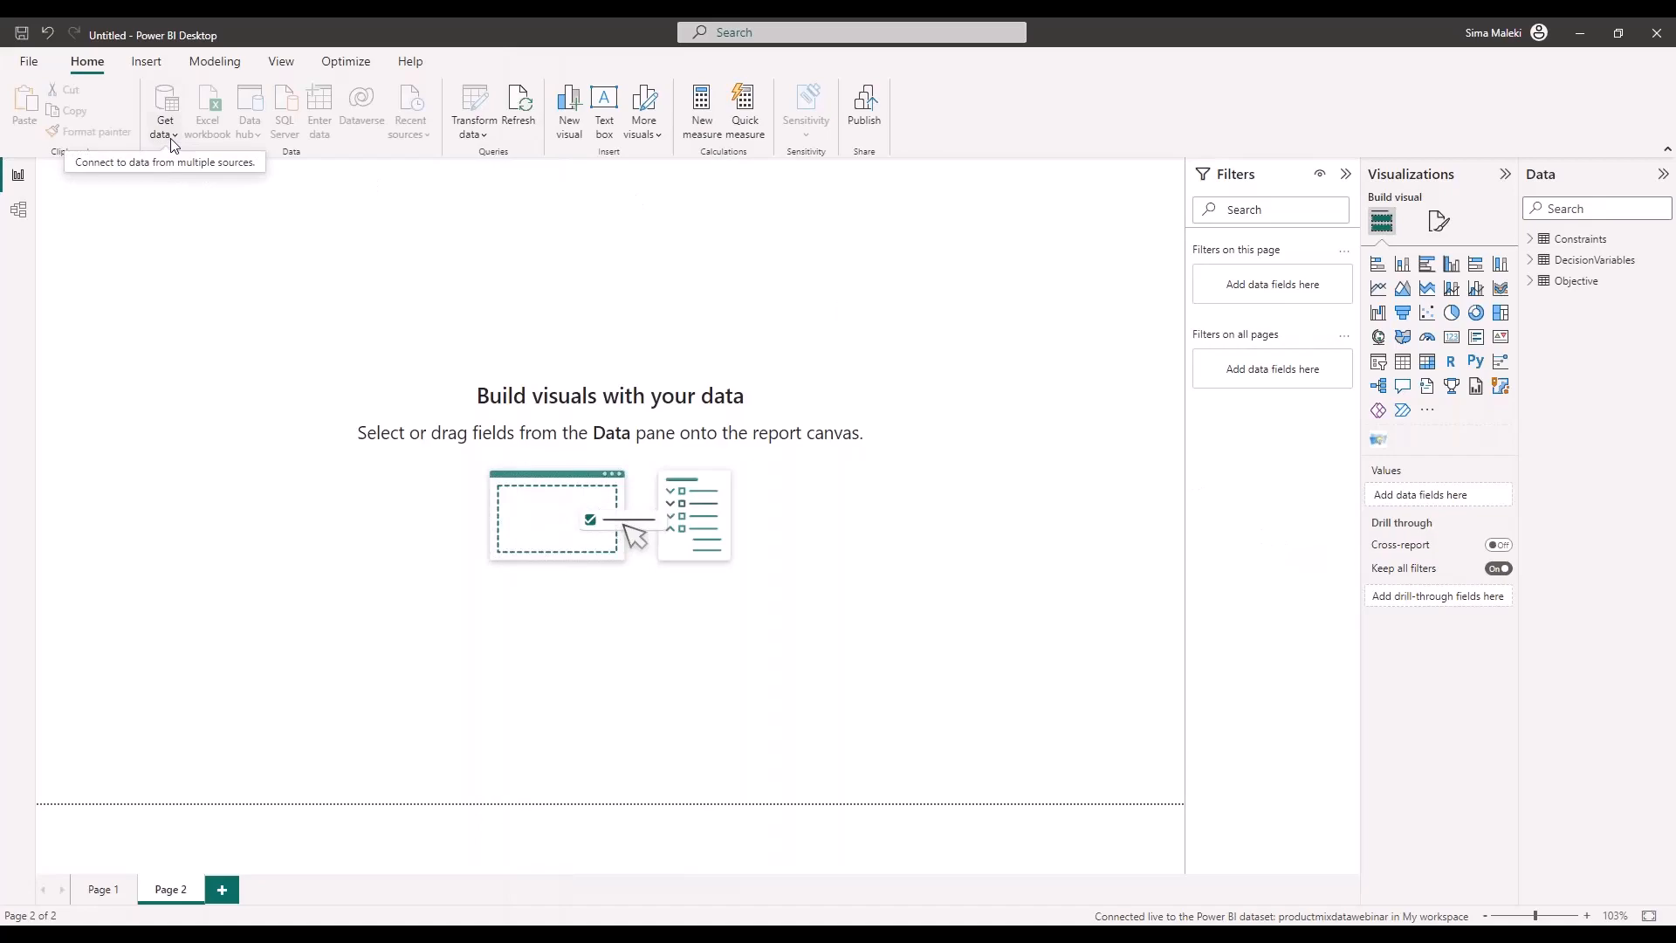
Switch to the ProductMixData workbook in Excel and examine the parts and inventory table on the Parts Inventory sheet
key("alt+Tab")
left_click(349, 759)
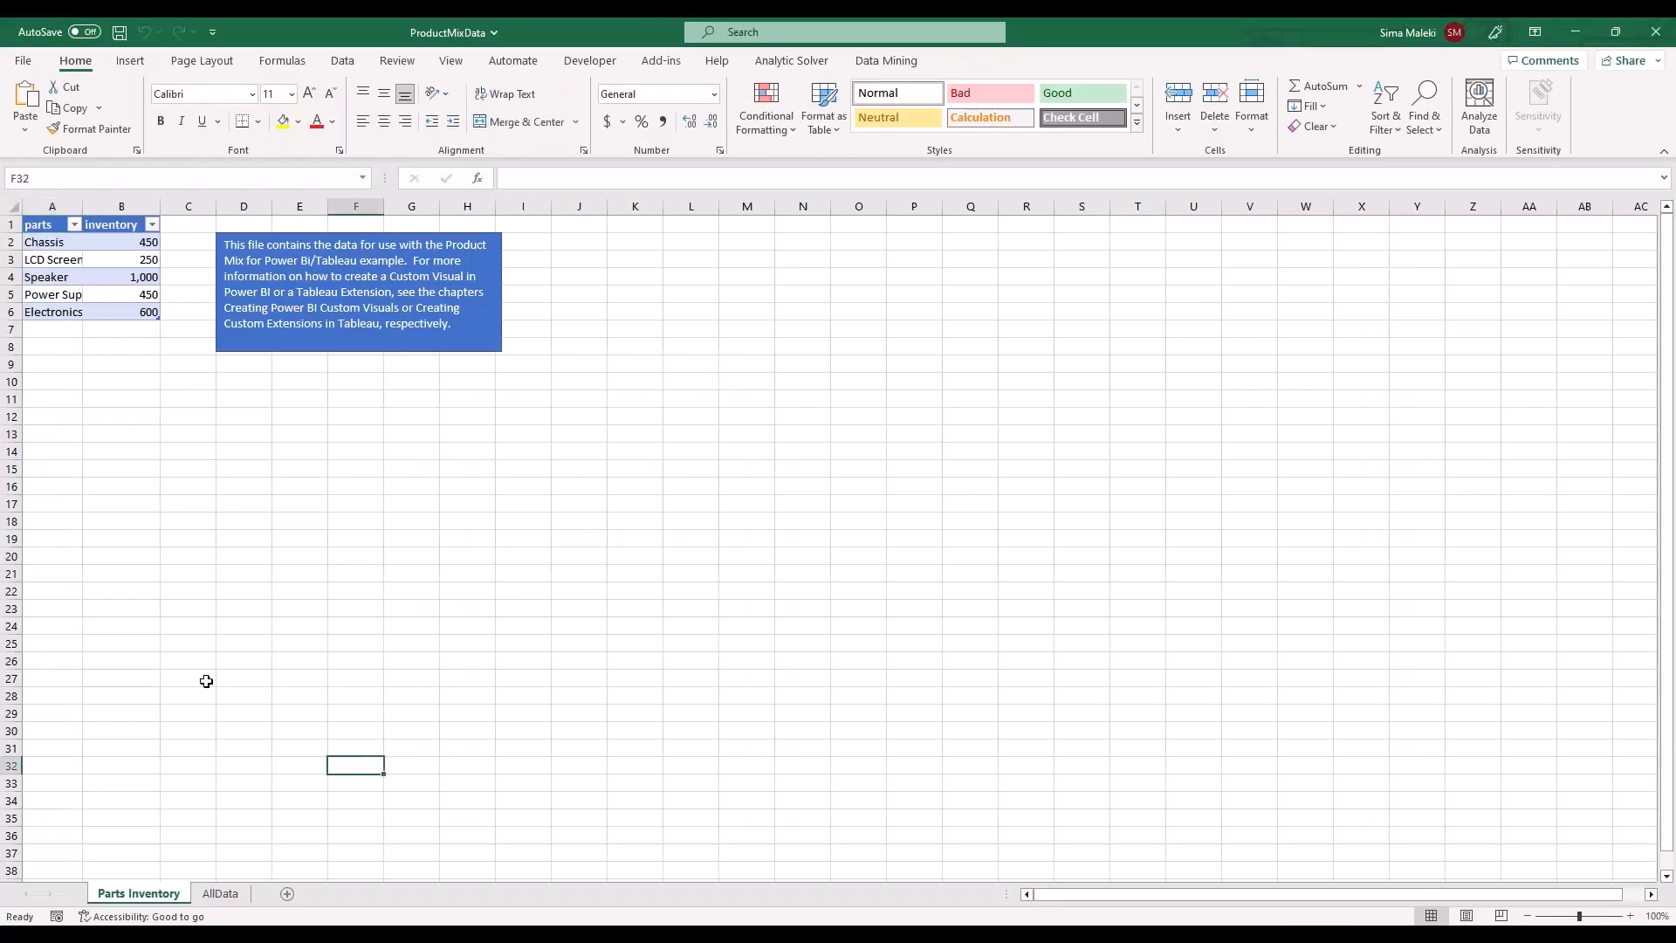
scroll(115, 489, "up", 7)
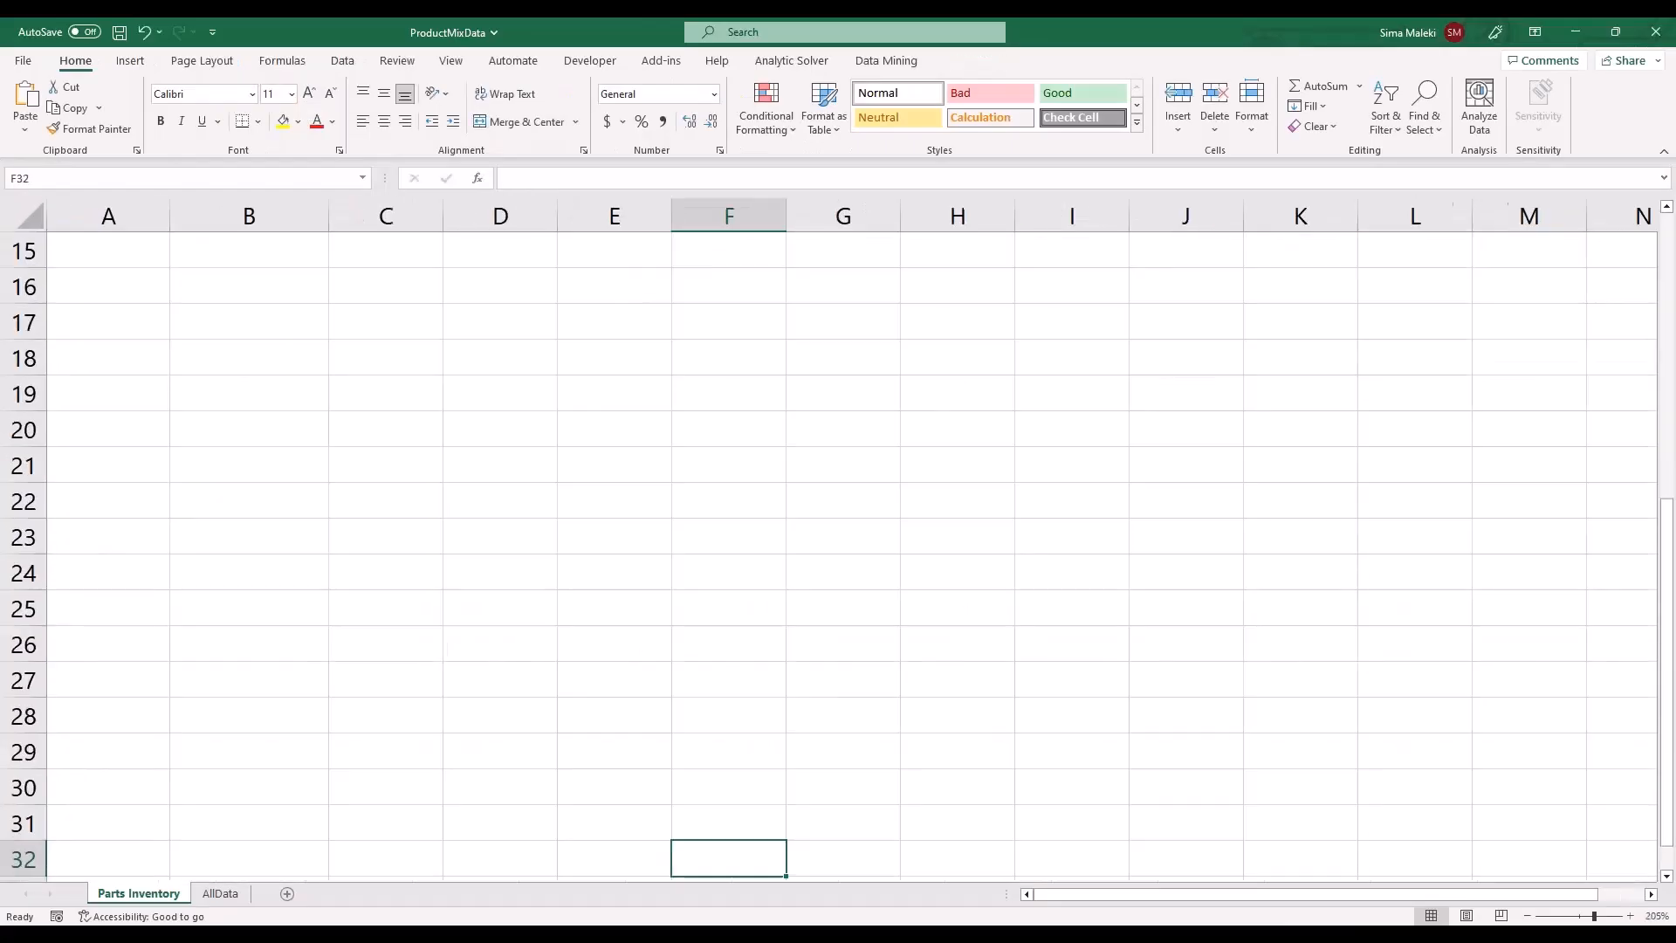
scroll(105, 393, "up", 5)
left_click(92, 255)
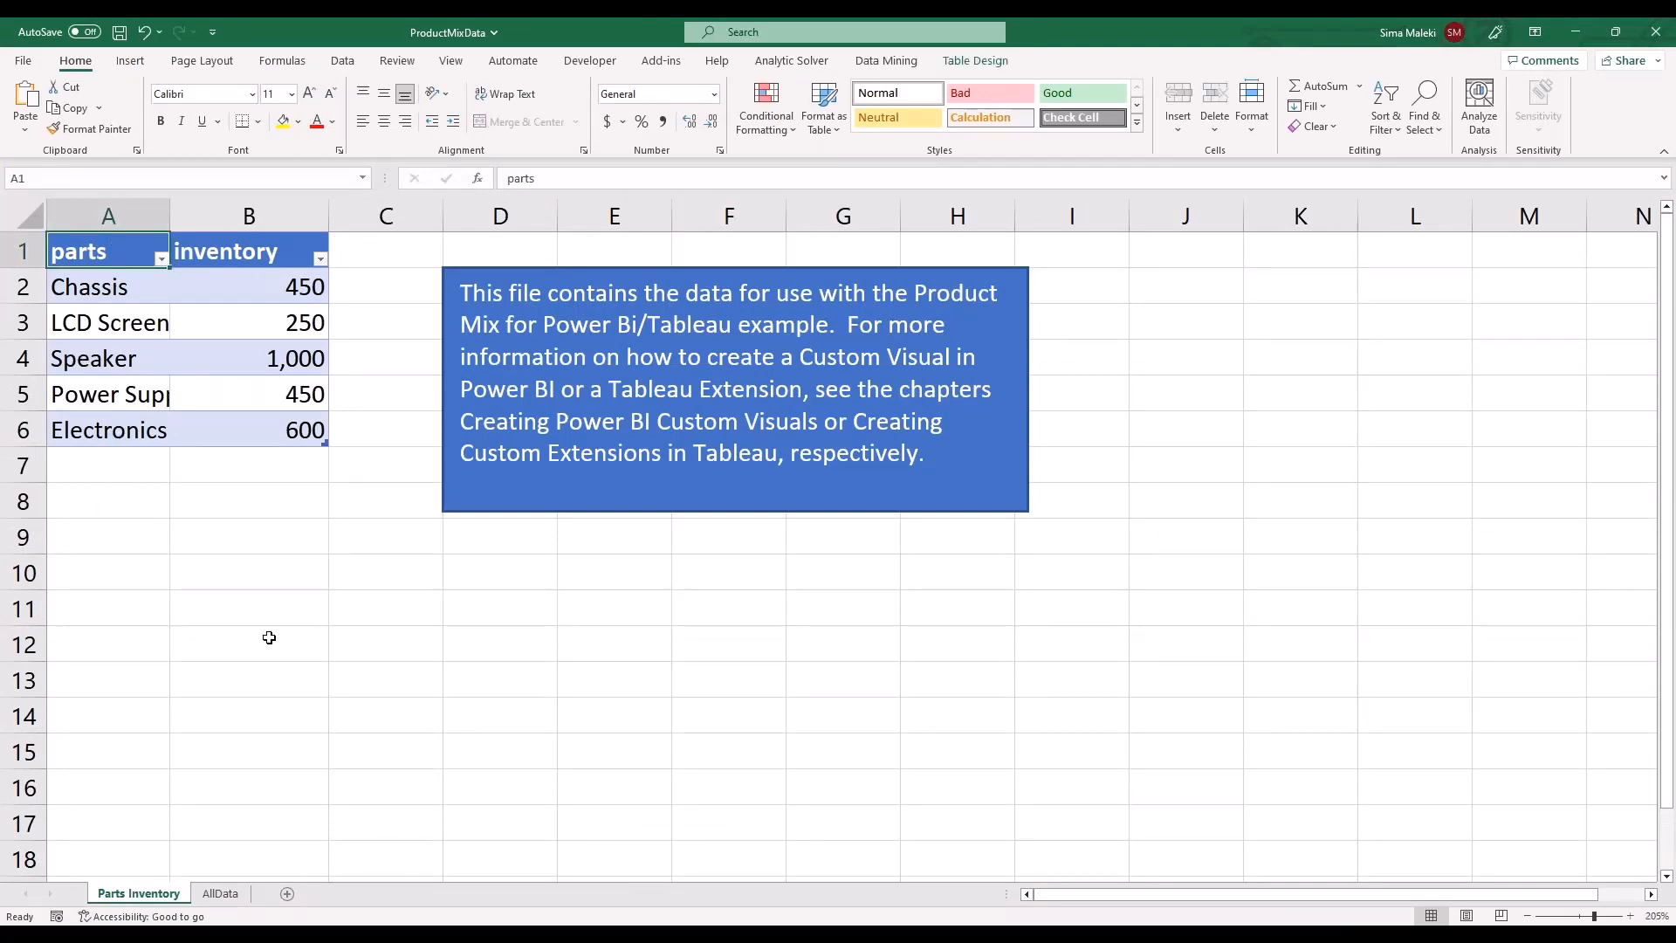
Switch to the Power BI Desktop report containing Page 4 and load AllData and Parts Inventory from the ProductMixData workbook in Product mix stuff
left_click(666, 913)
mouse_move(467, 908)
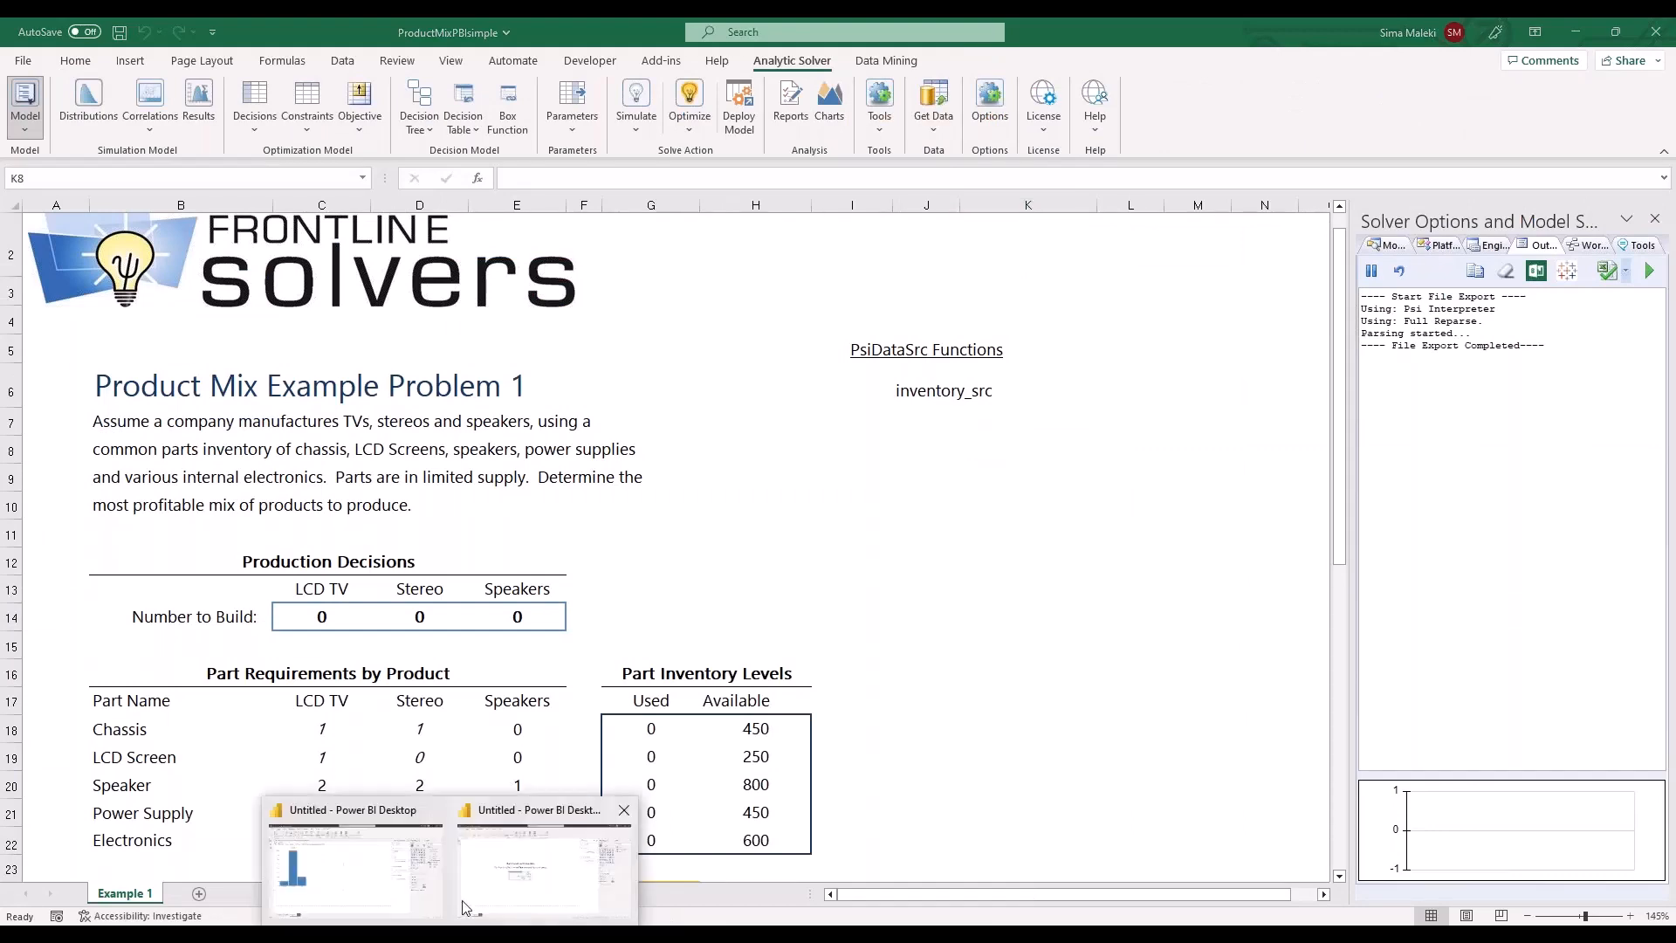
left_click(522, 874)
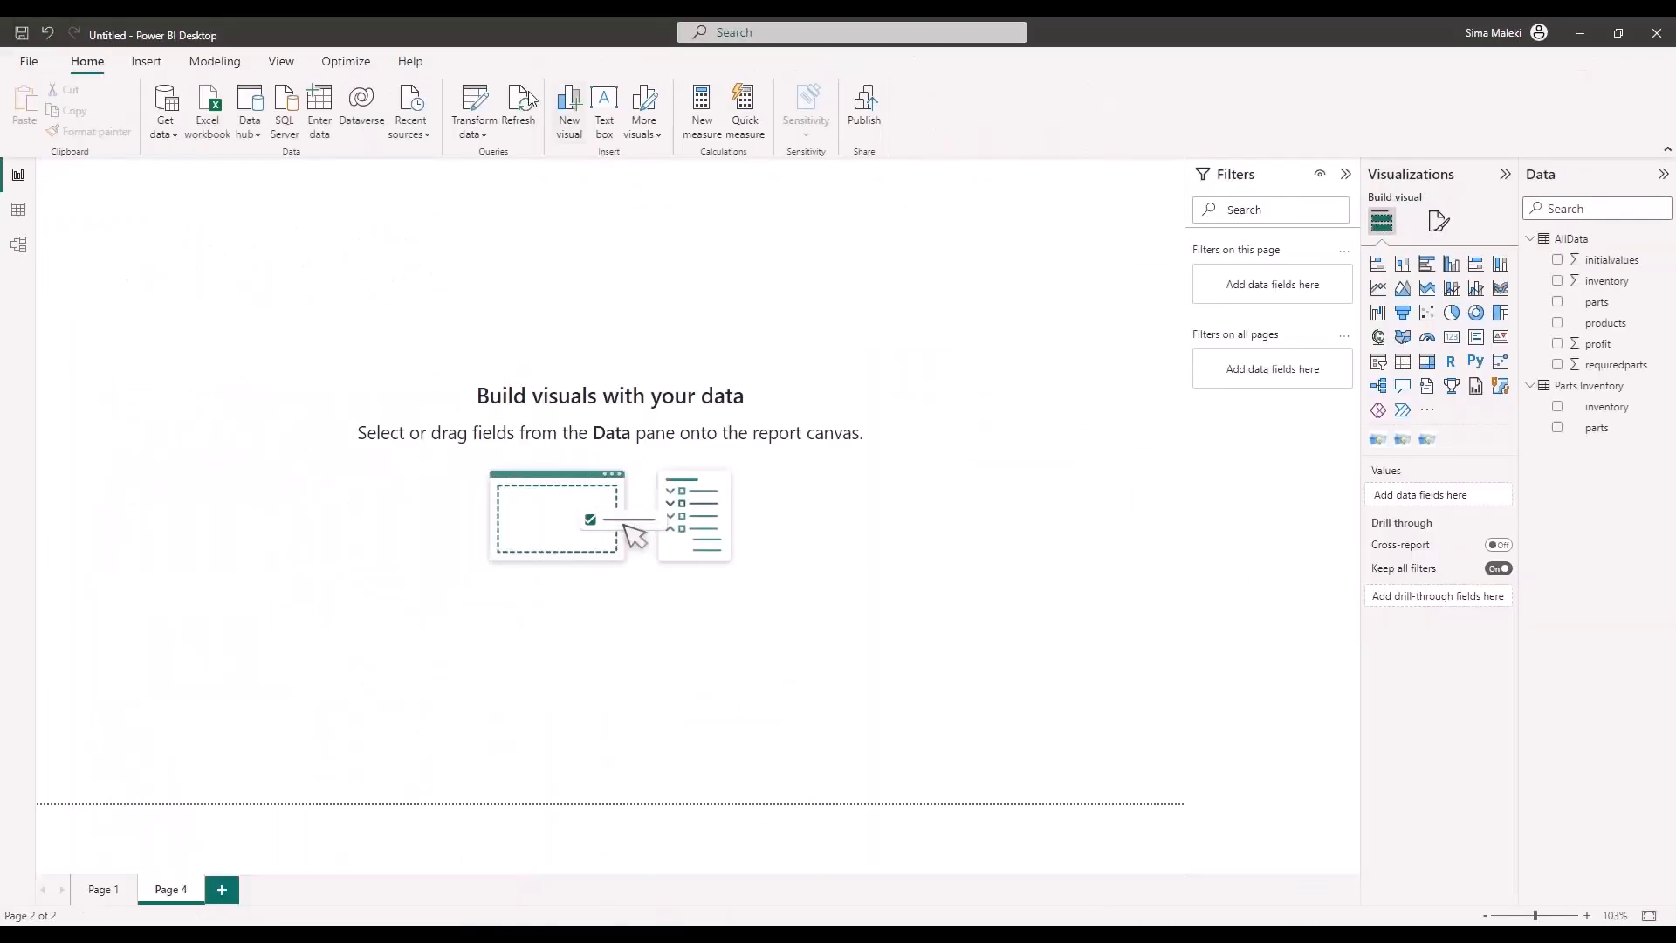
left_click(164, 129)
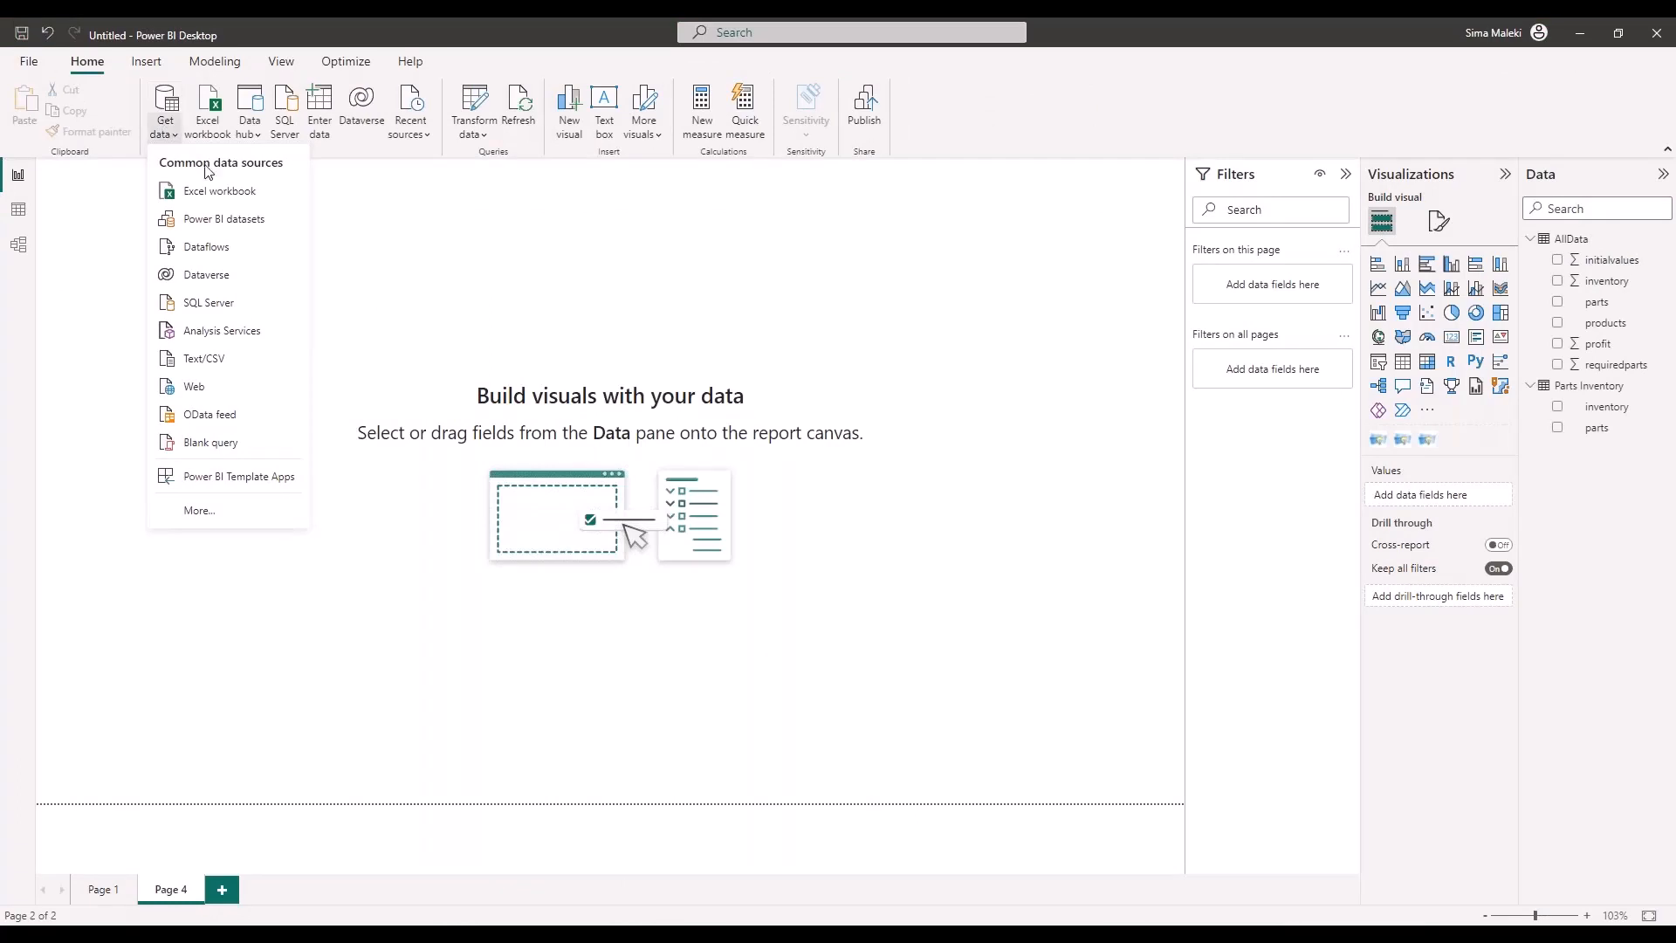
left_click(214, 190)
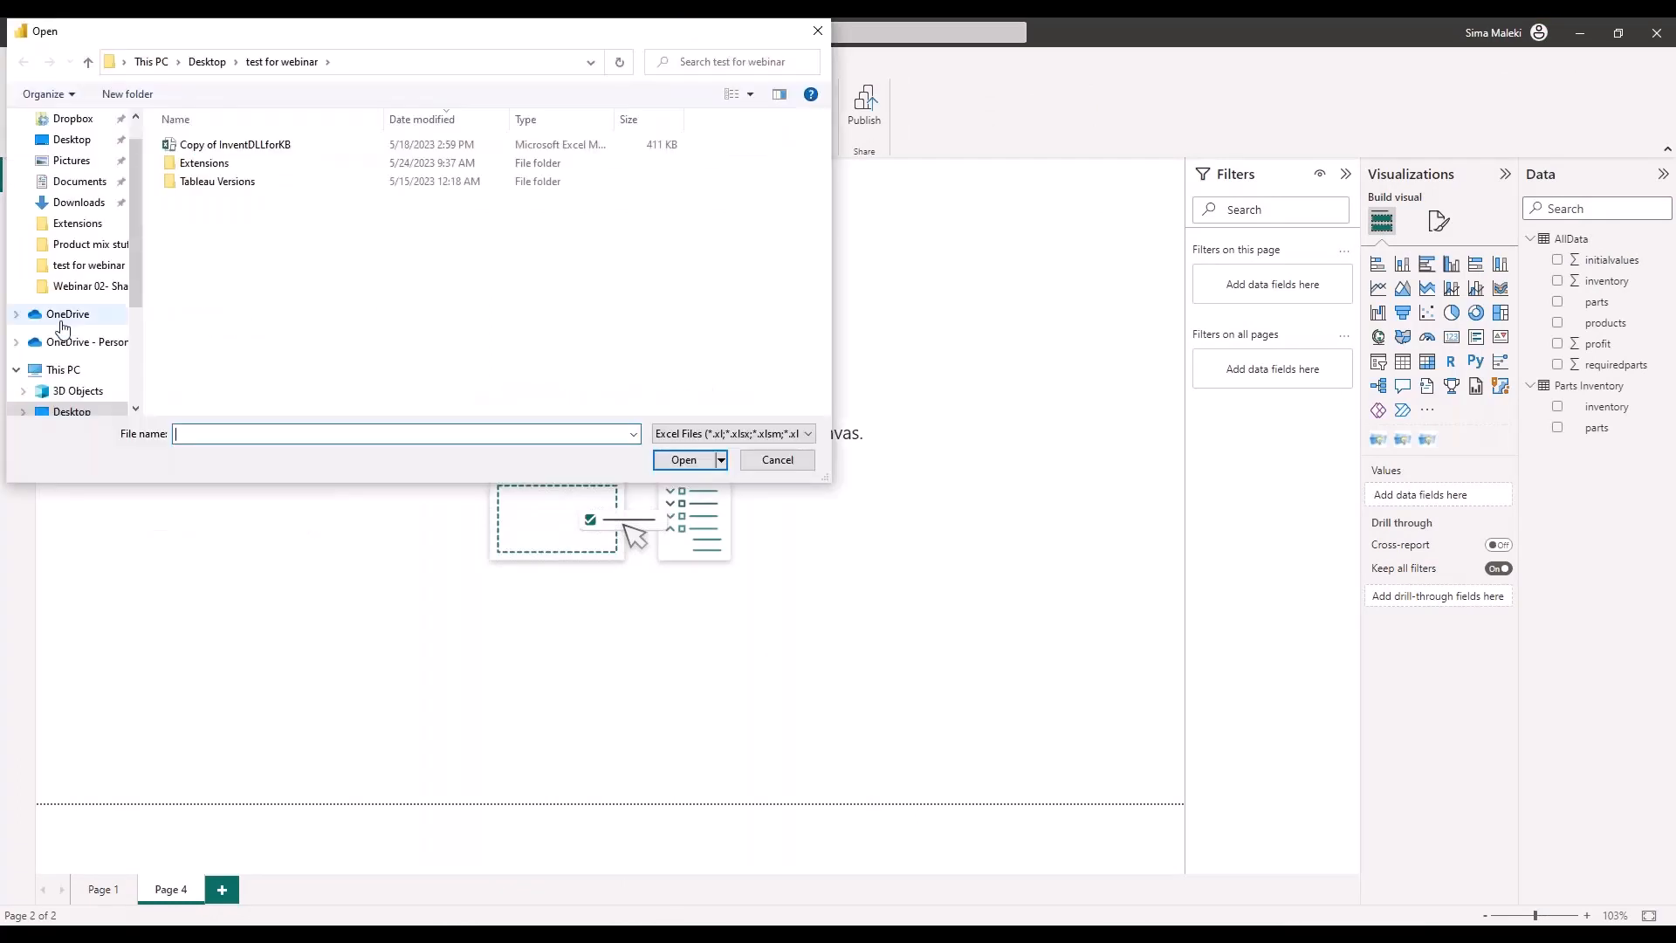
left_click(83, 285)
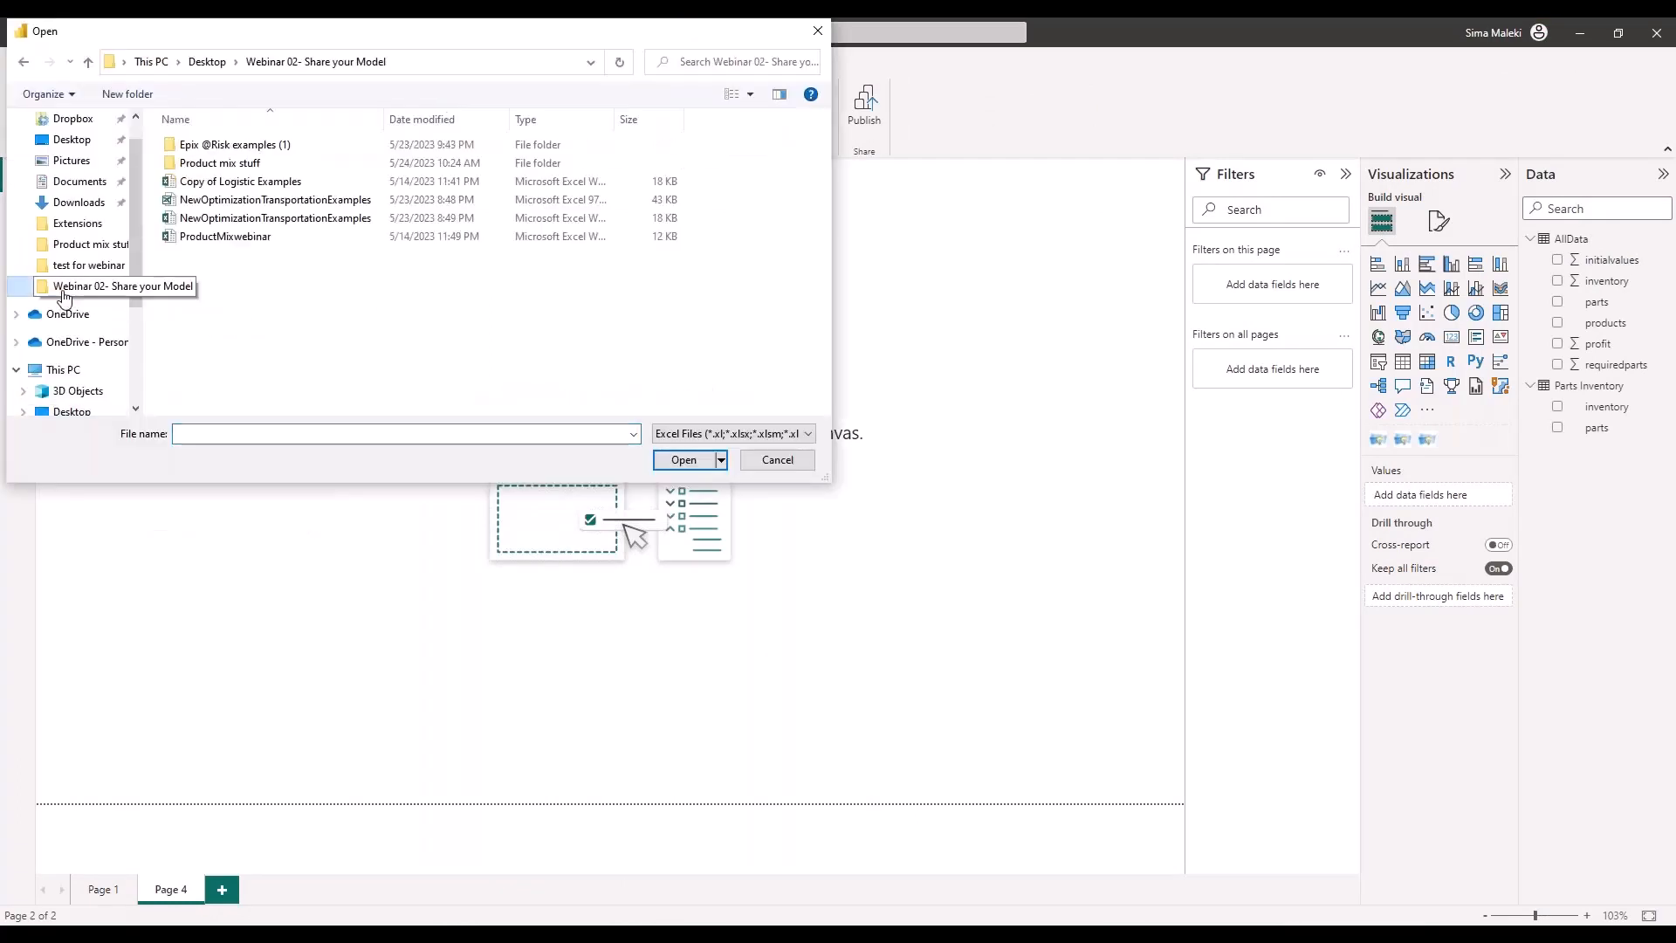
double_click(229, 164)
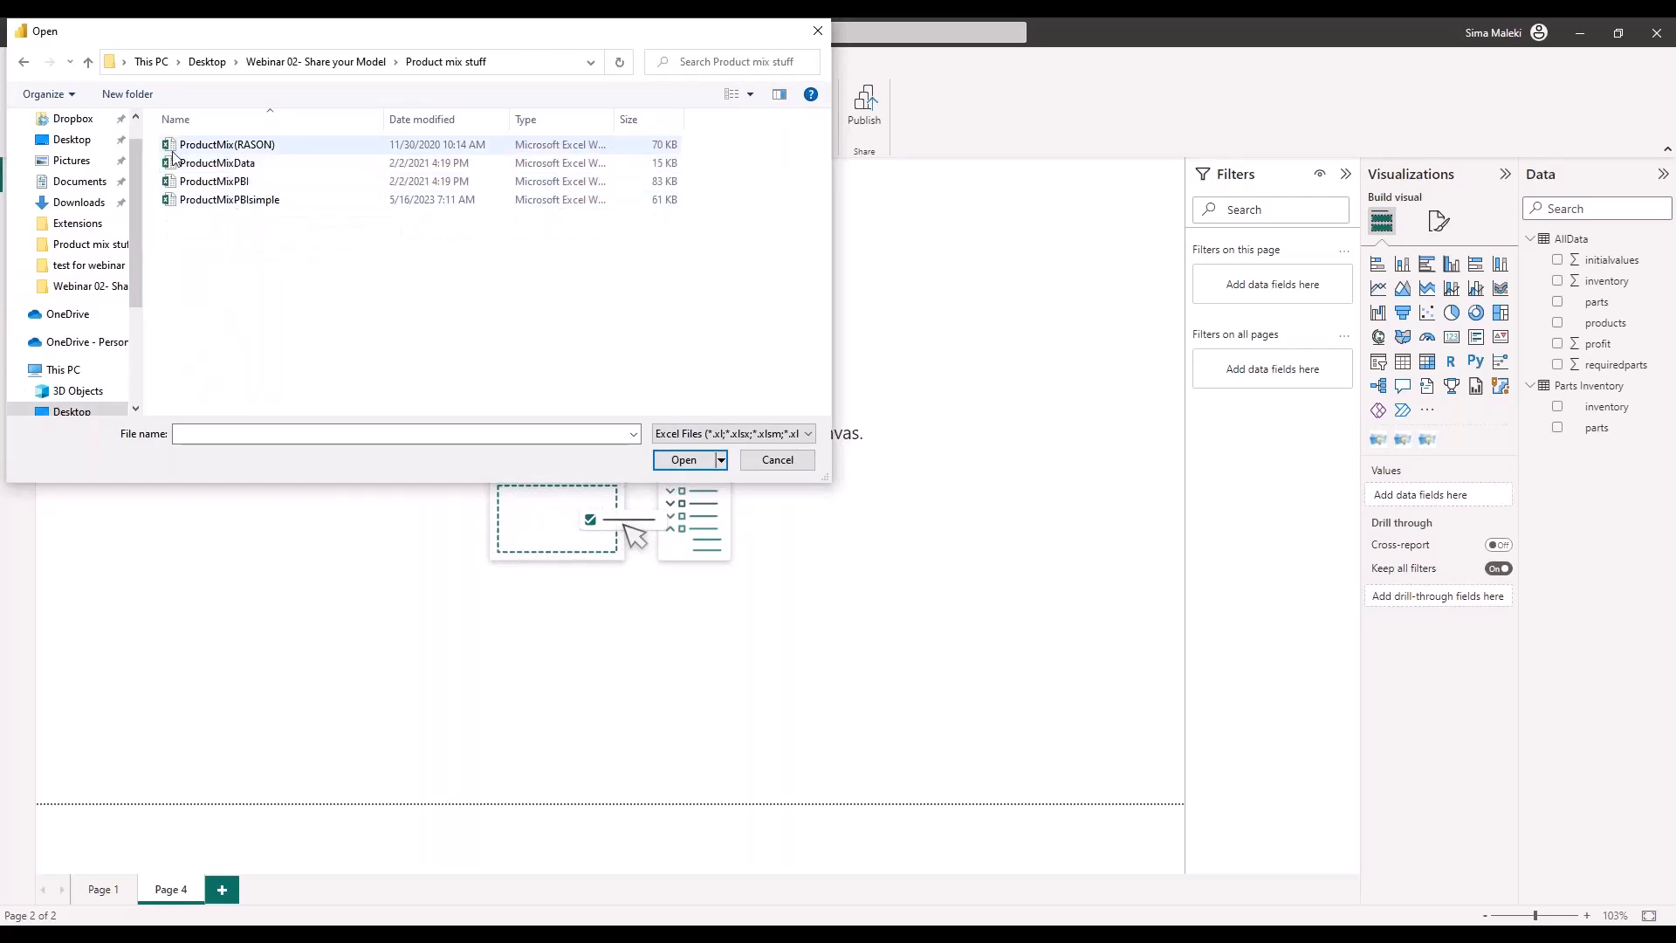
double_click(174, 161)
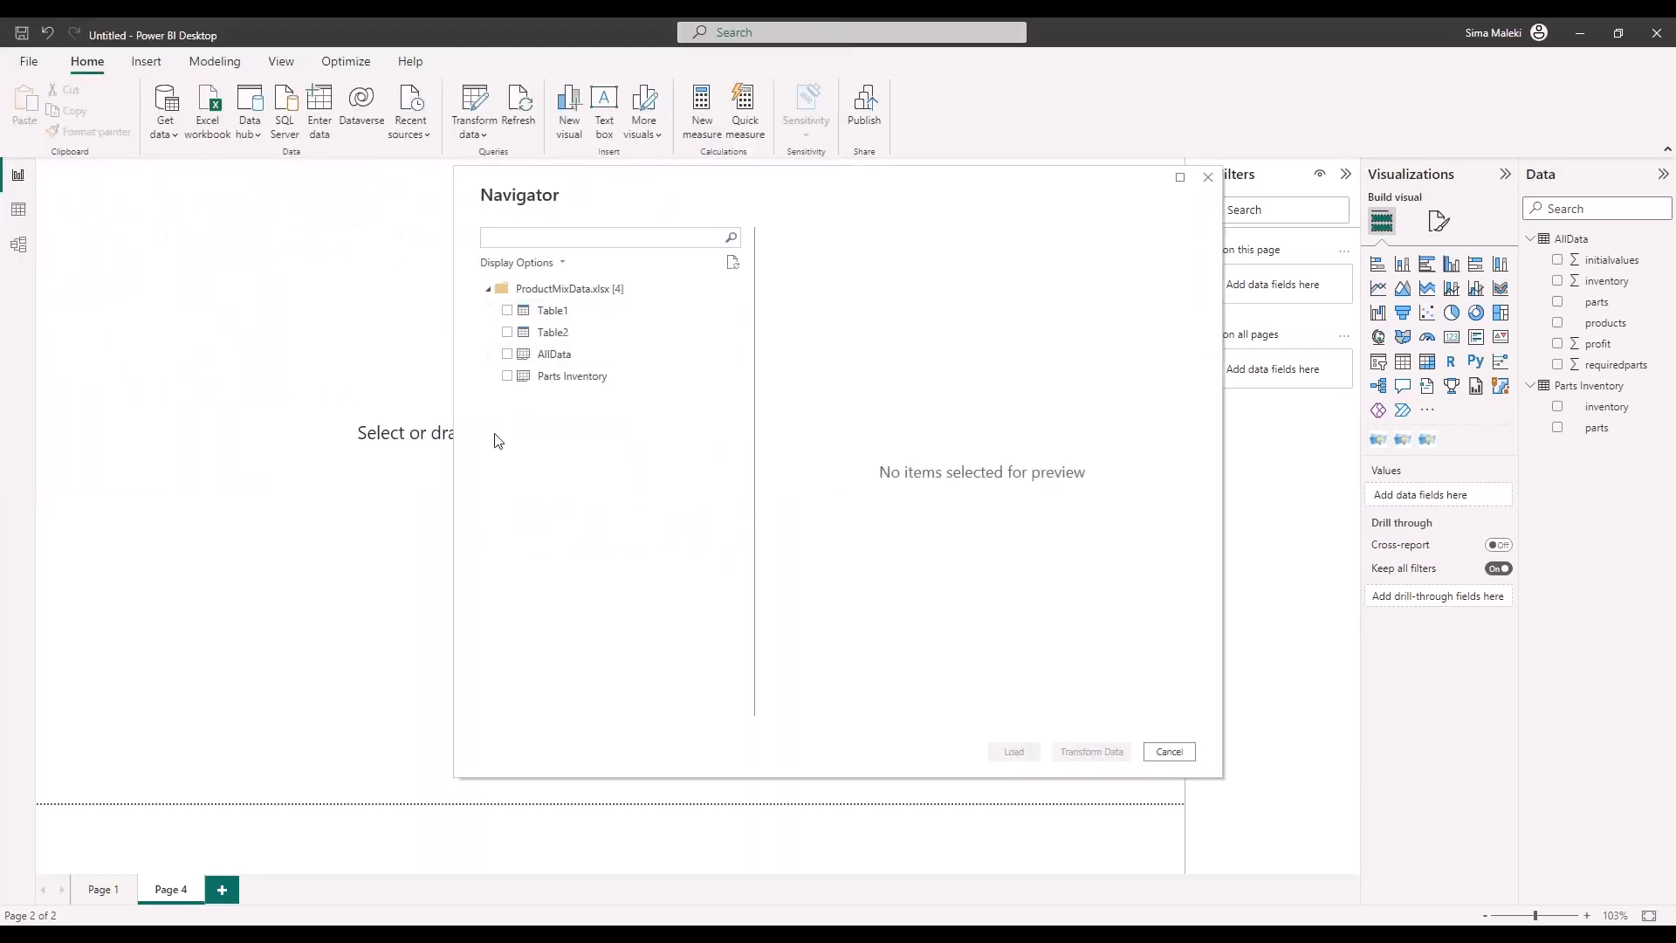
left_click(508, 355)
left_click(506, 375)
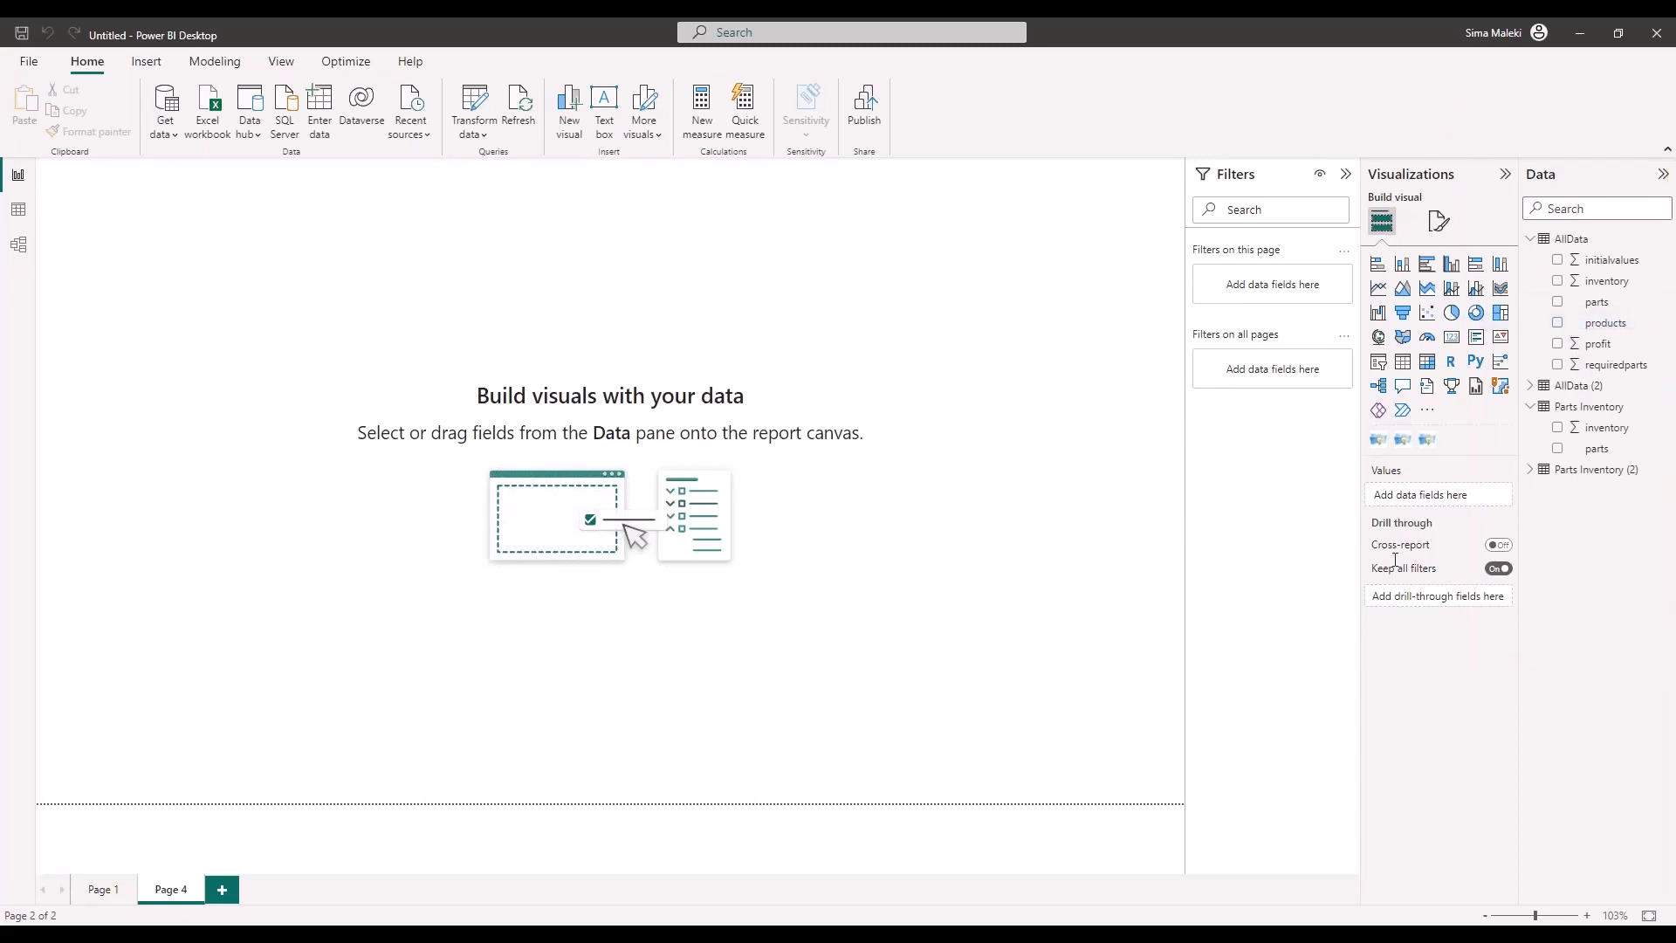
Import the webinar444 custom visual file from the test for webinar folder into the report
left_click(1427, 409)
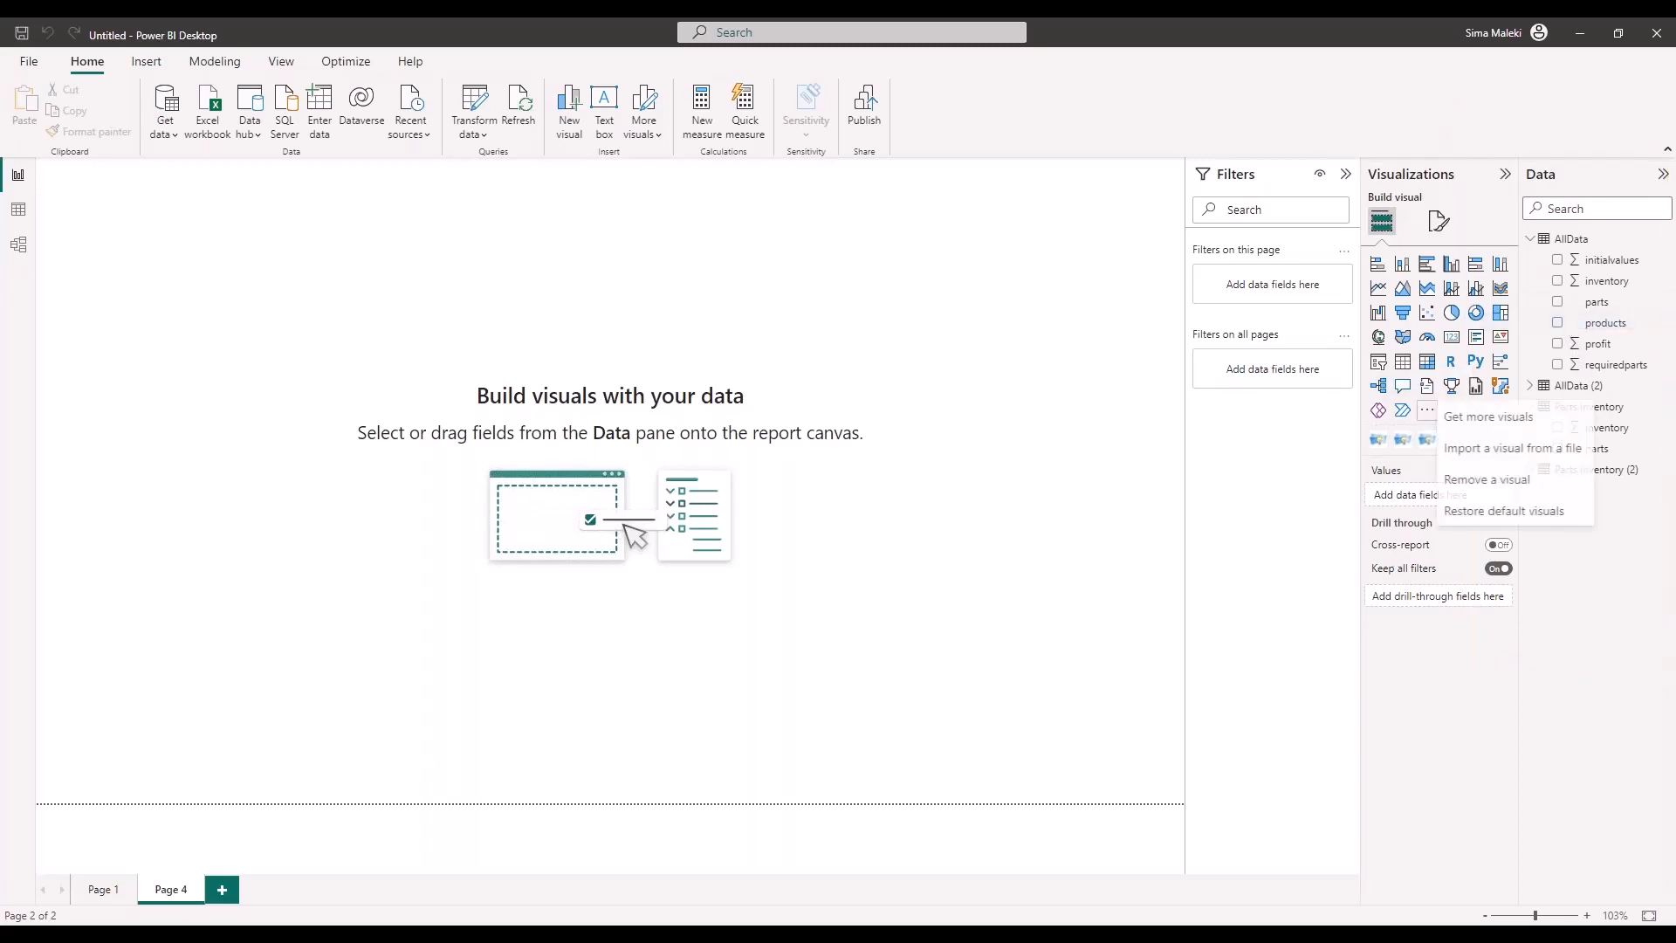
left_click(1489, 448)
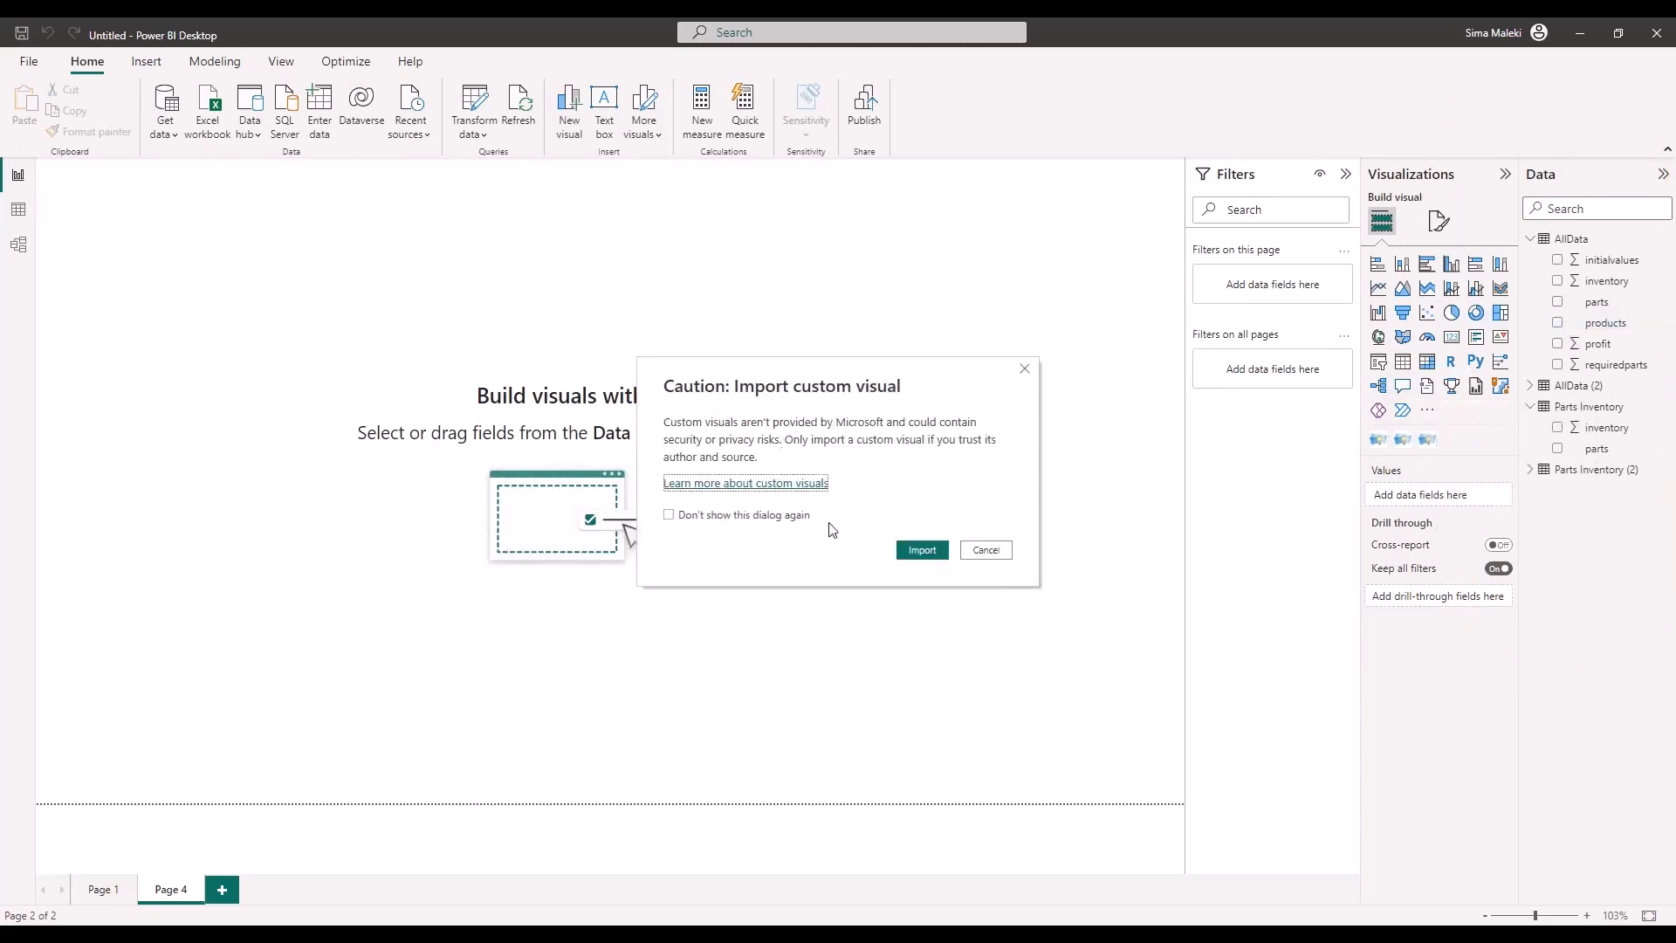
left_click(921, 550)
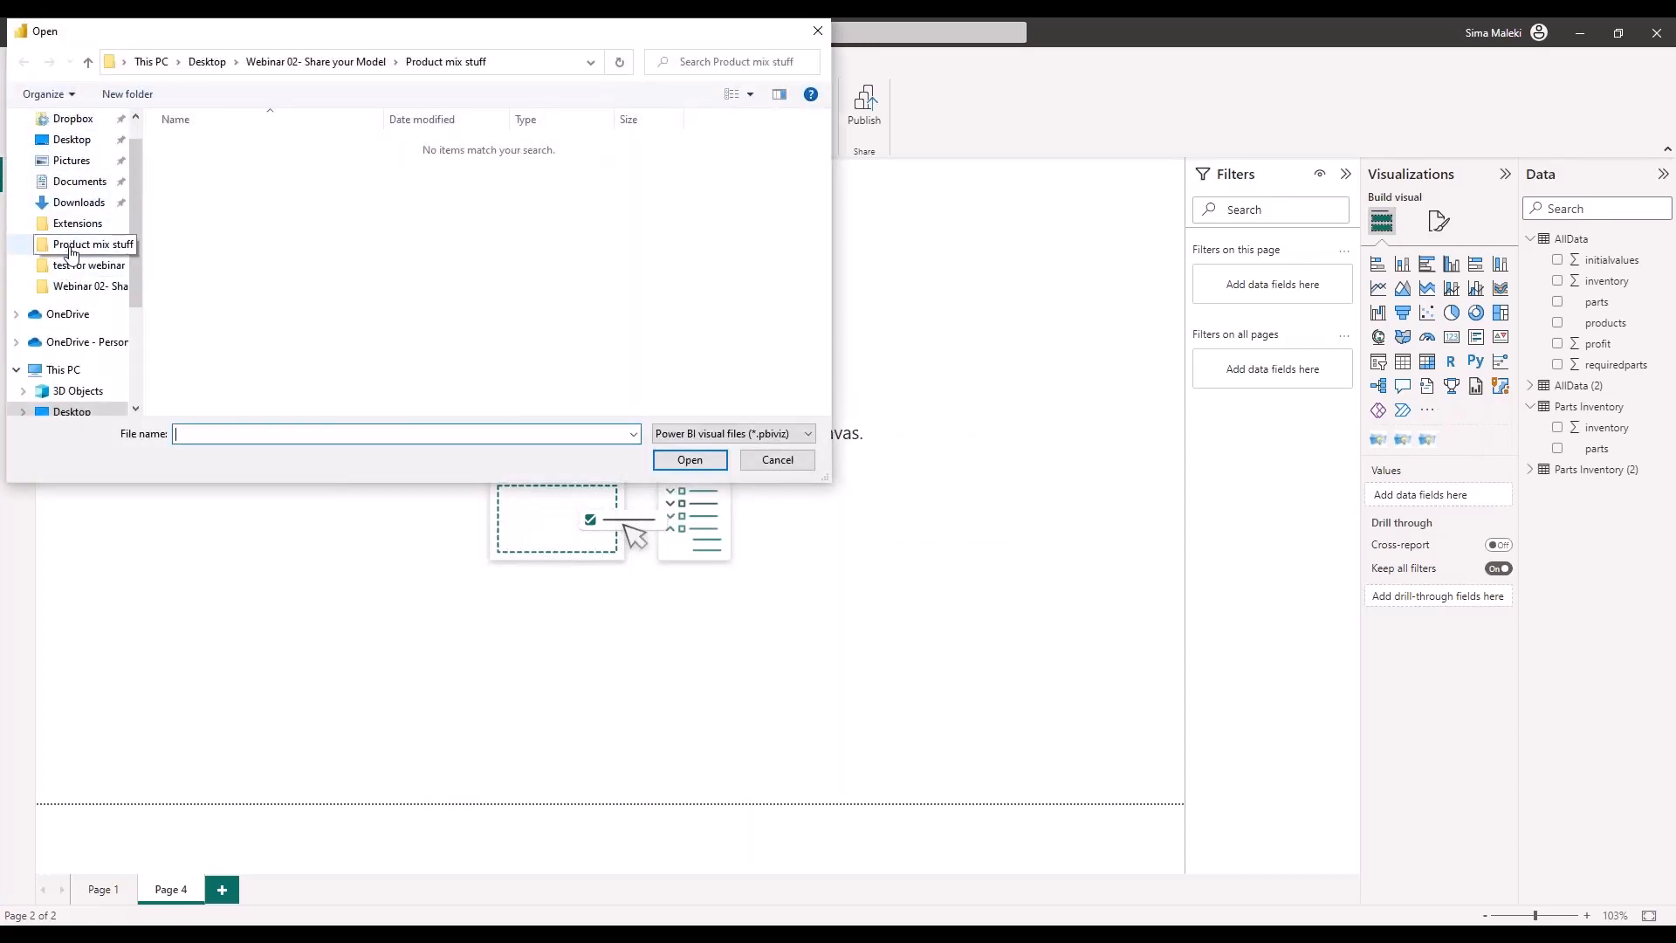
left_click(68, 270)
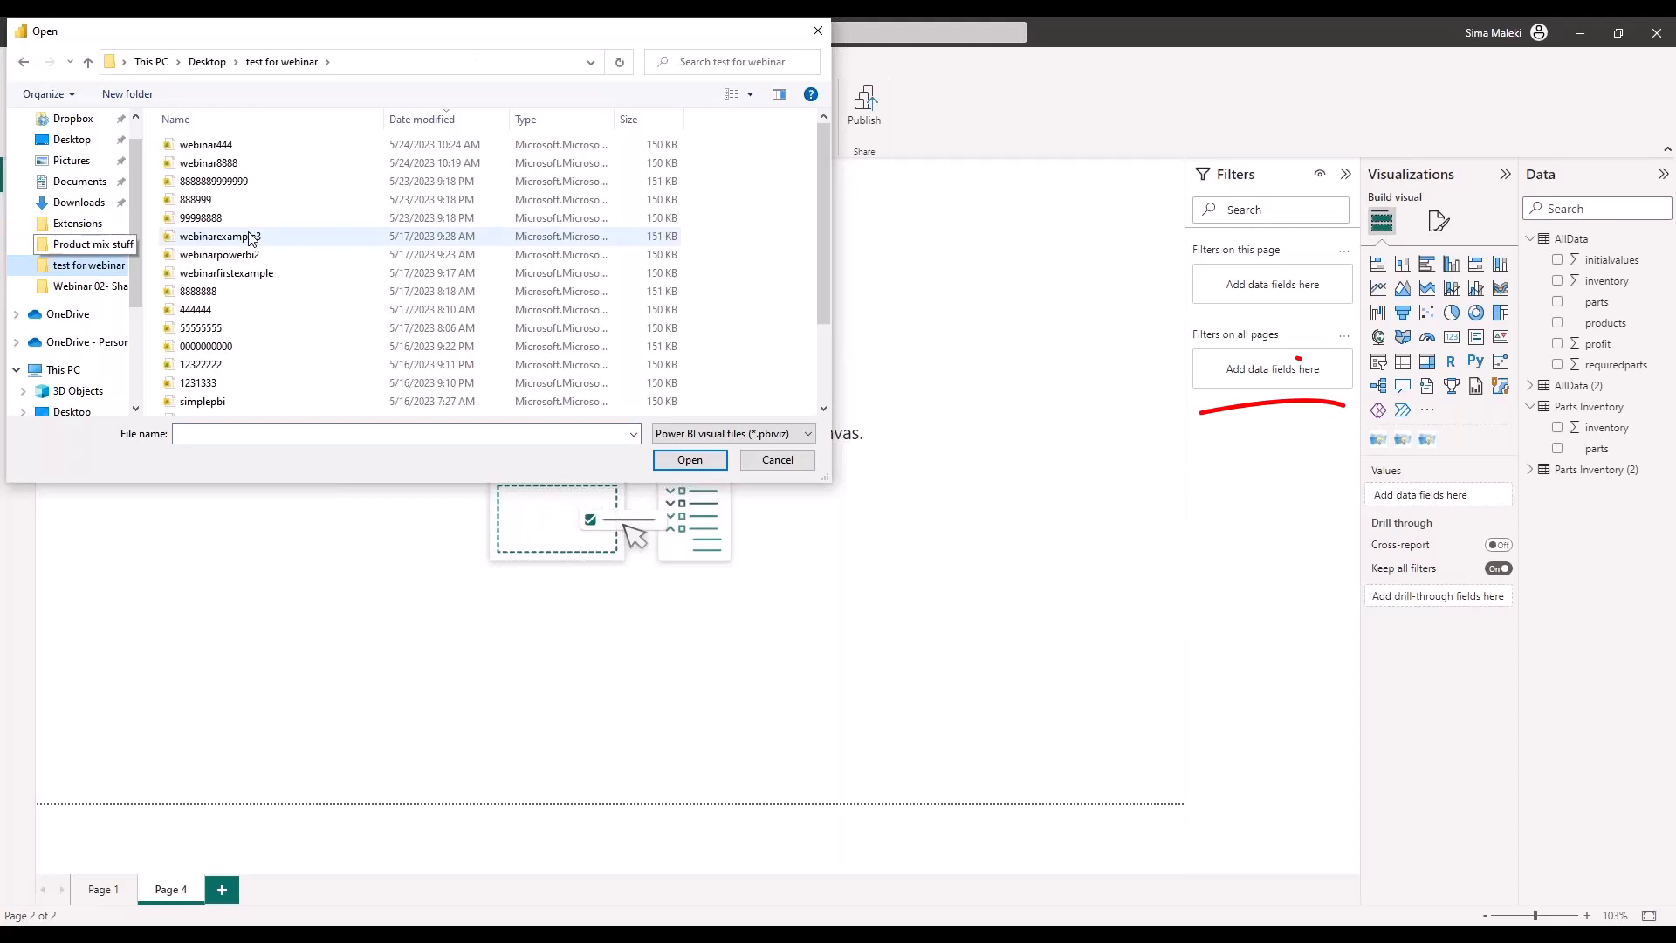
double_click(259, 145)
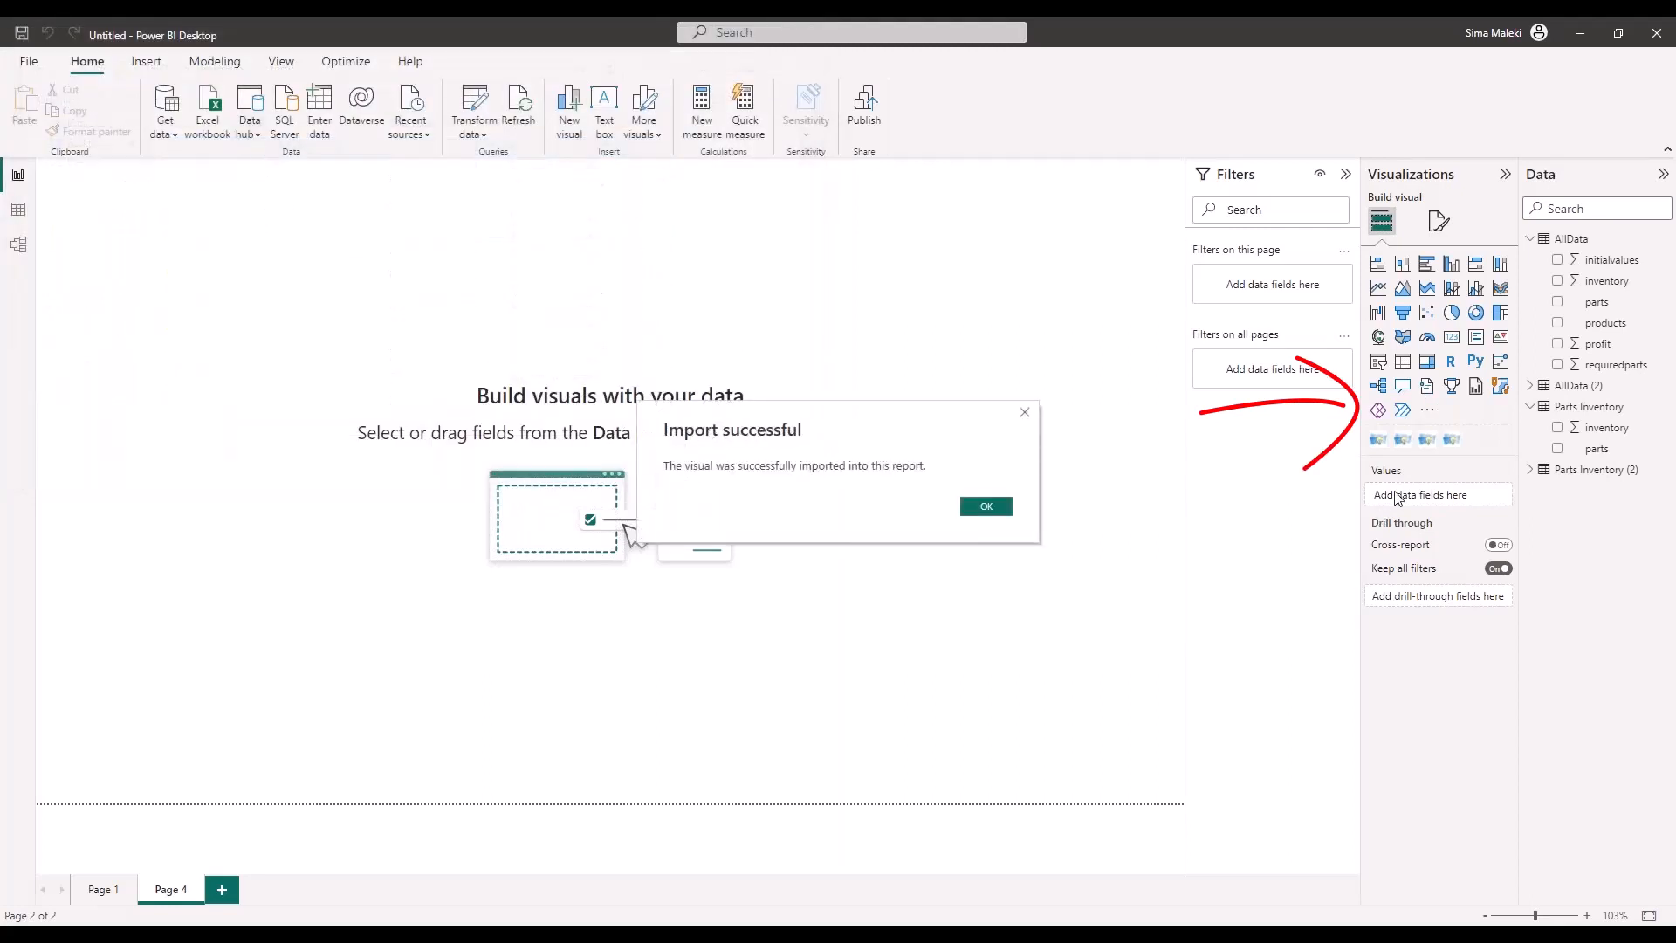
left_click(986, 510)
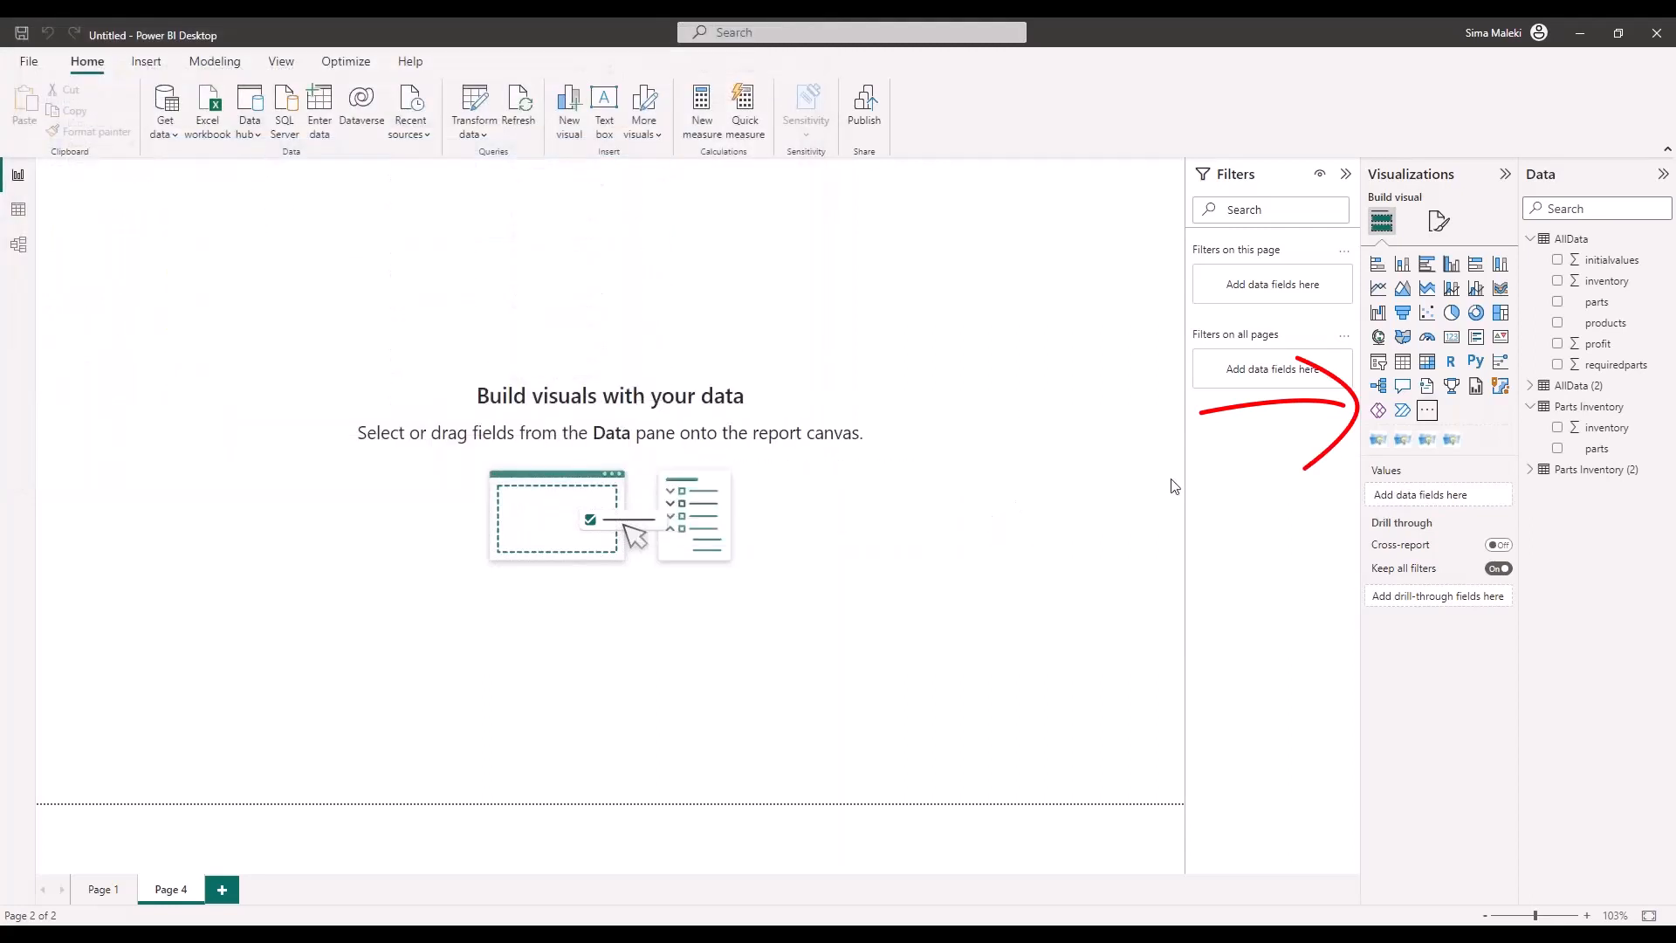
Add the newly imported custom visual to Page 4 and enlarge it to fill most of the canvas
left_click(1456, 440)
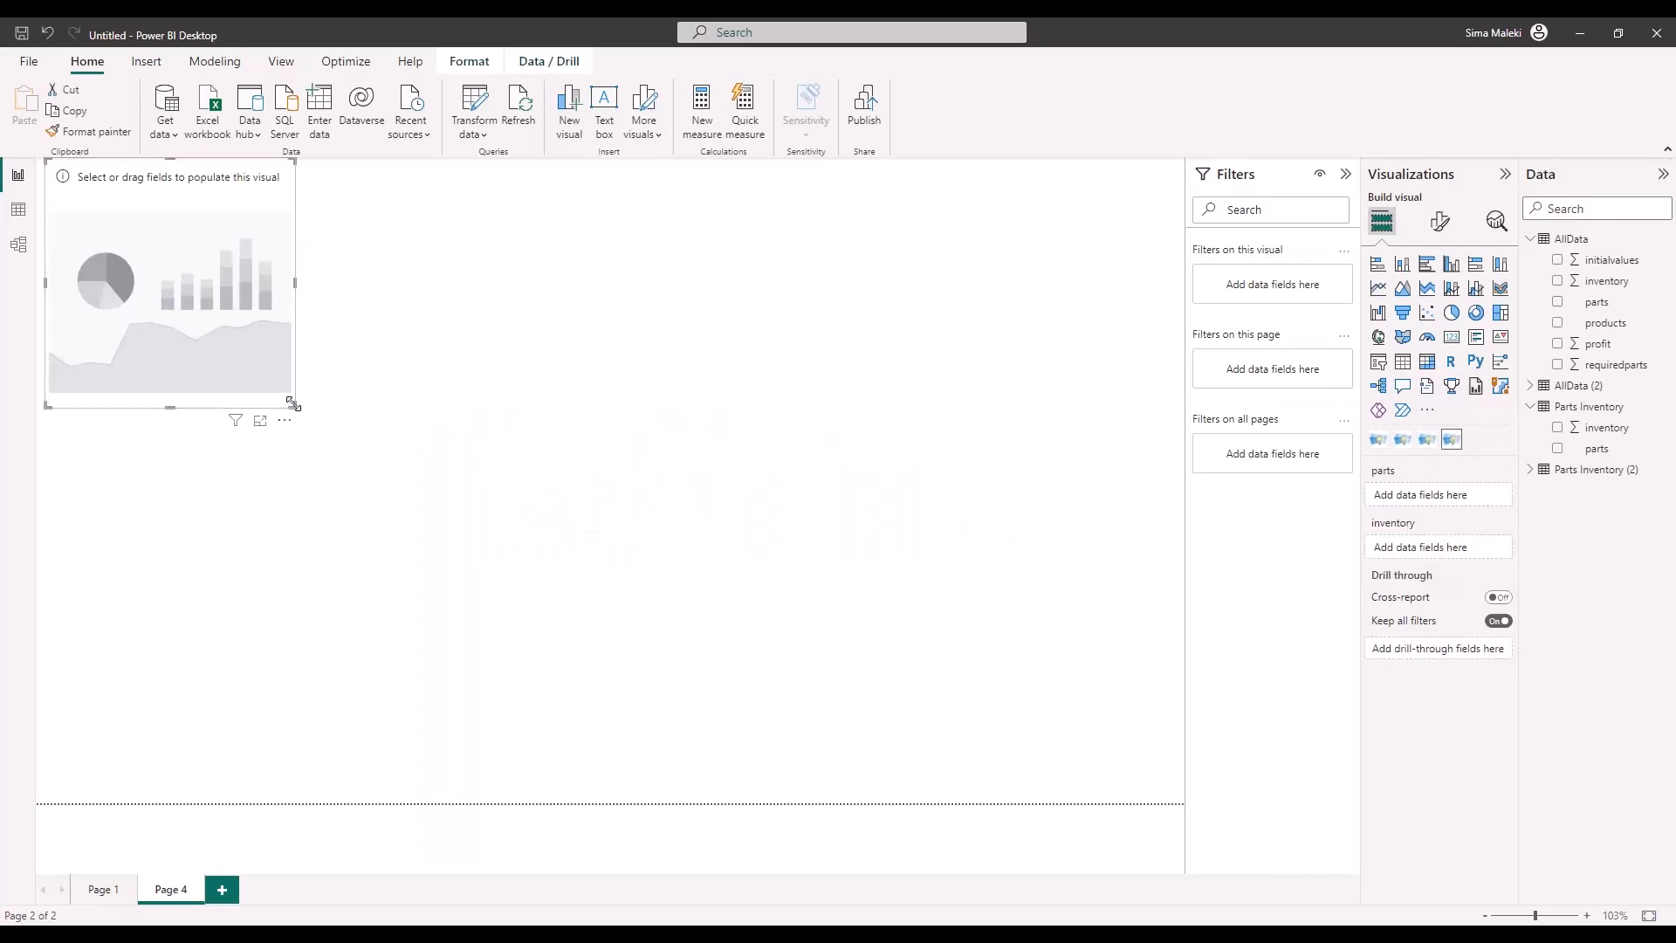
left_click_drag(294, 406, 902, 758)
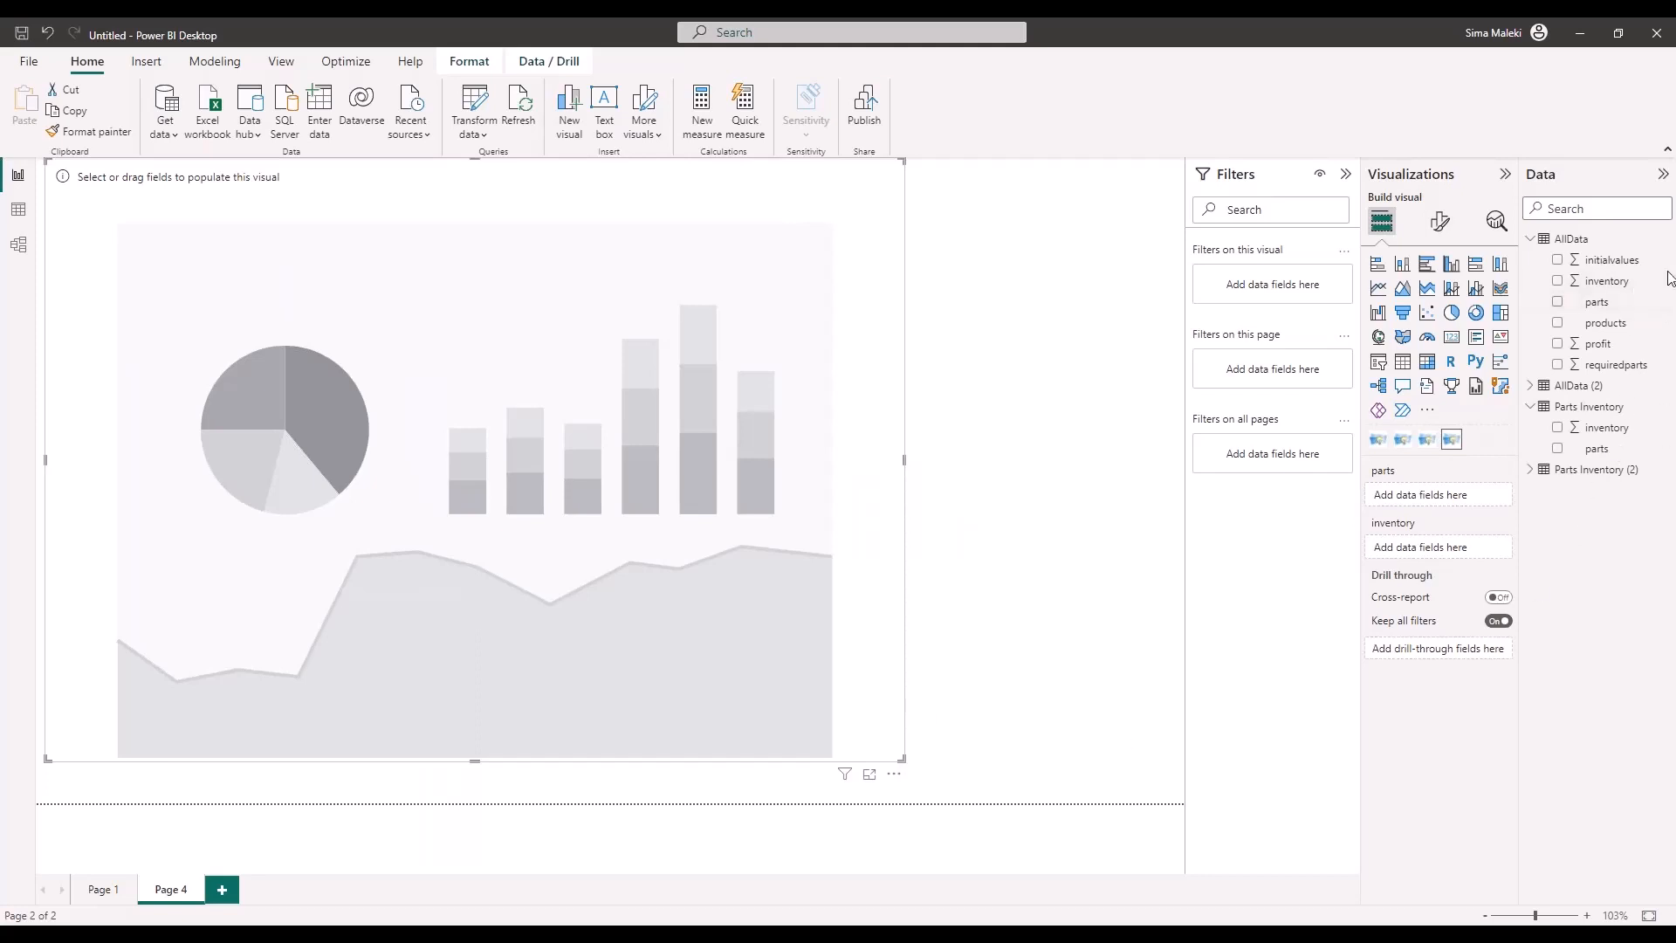
key("ctrl+2")
mouse_move(1562, 670)
left_mouse_down()
mouse_move(1328, 555)
mouse_move(1519, 432)
mouse_move(1563, 694)
mouse_move(1536, 703)
left_mouse_up()
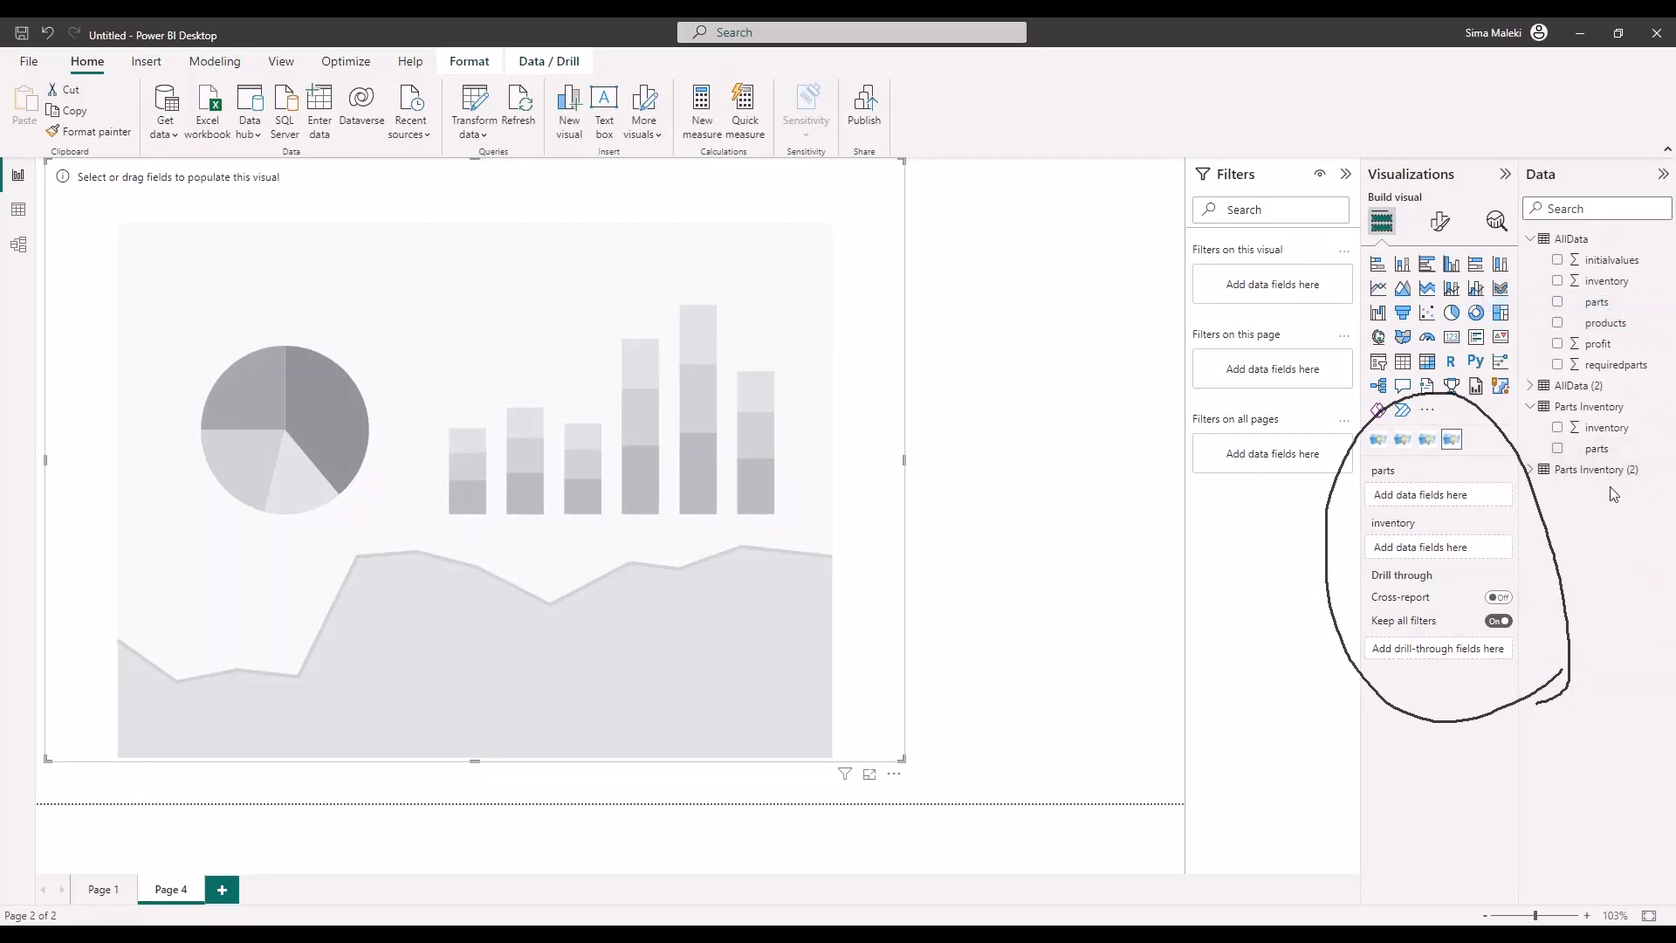
Bind the visual's parts and inventory inputs to the matching Parts Inventory fields, setting inventory to Don't summarize
mouse_move(1636, 405)
left_mouse_down()
mouse_move(1652, 460)
mouse_move(1432, 491)
mouse_move(1444, 496)
left_mouse_up()
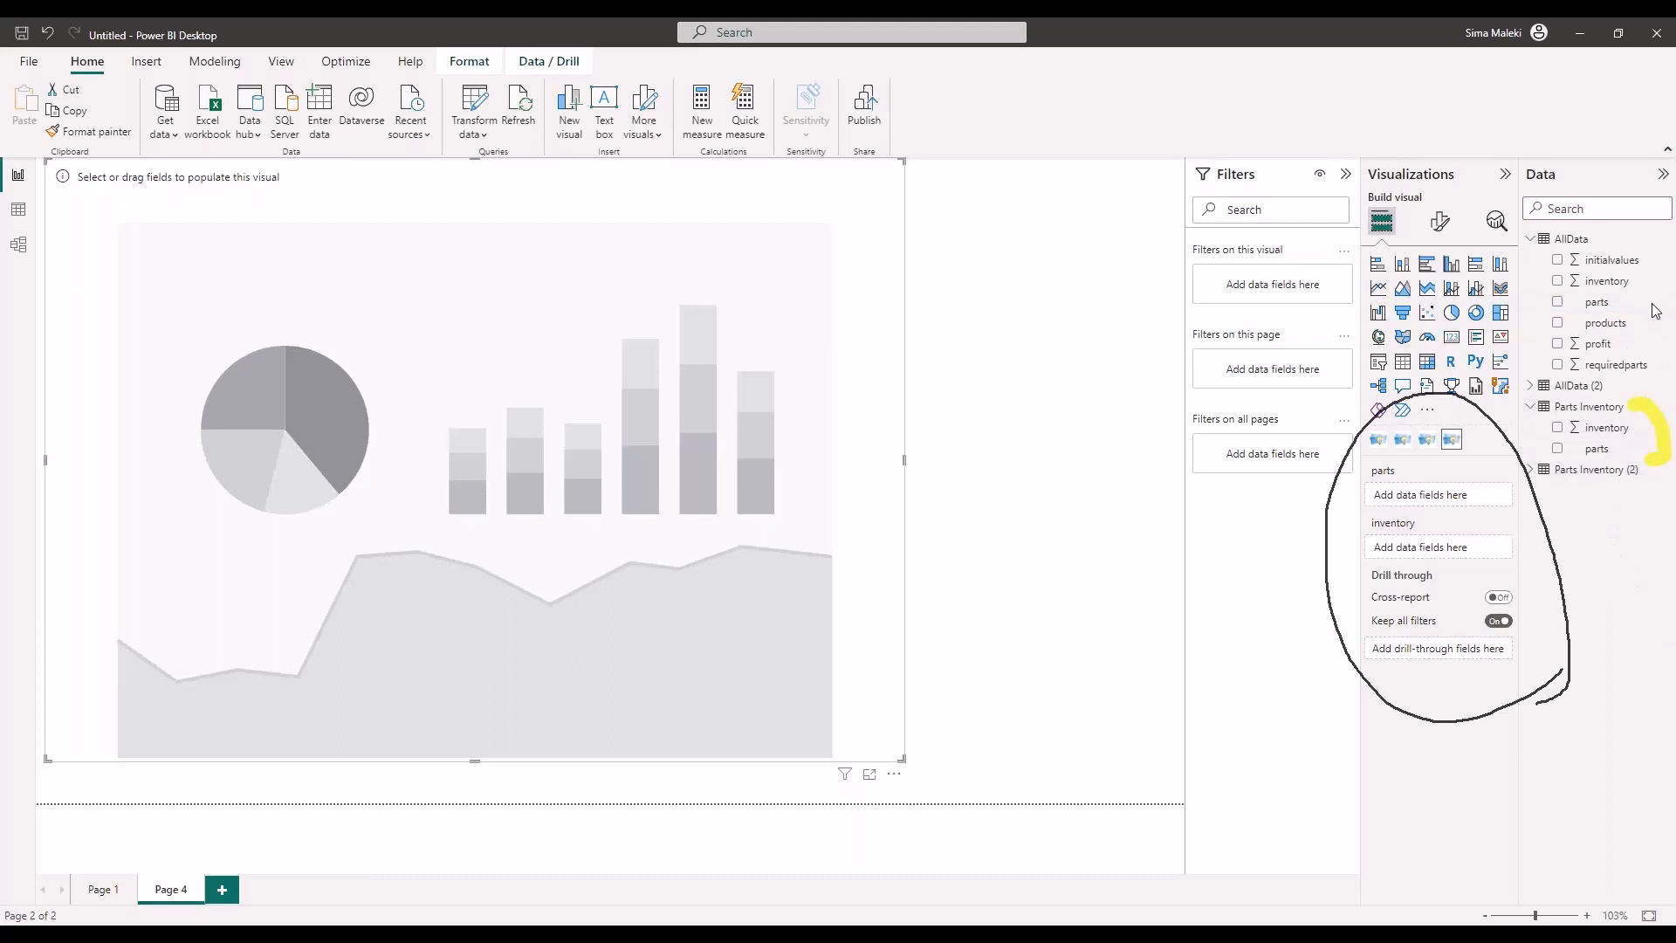
left_click(1655, 309)
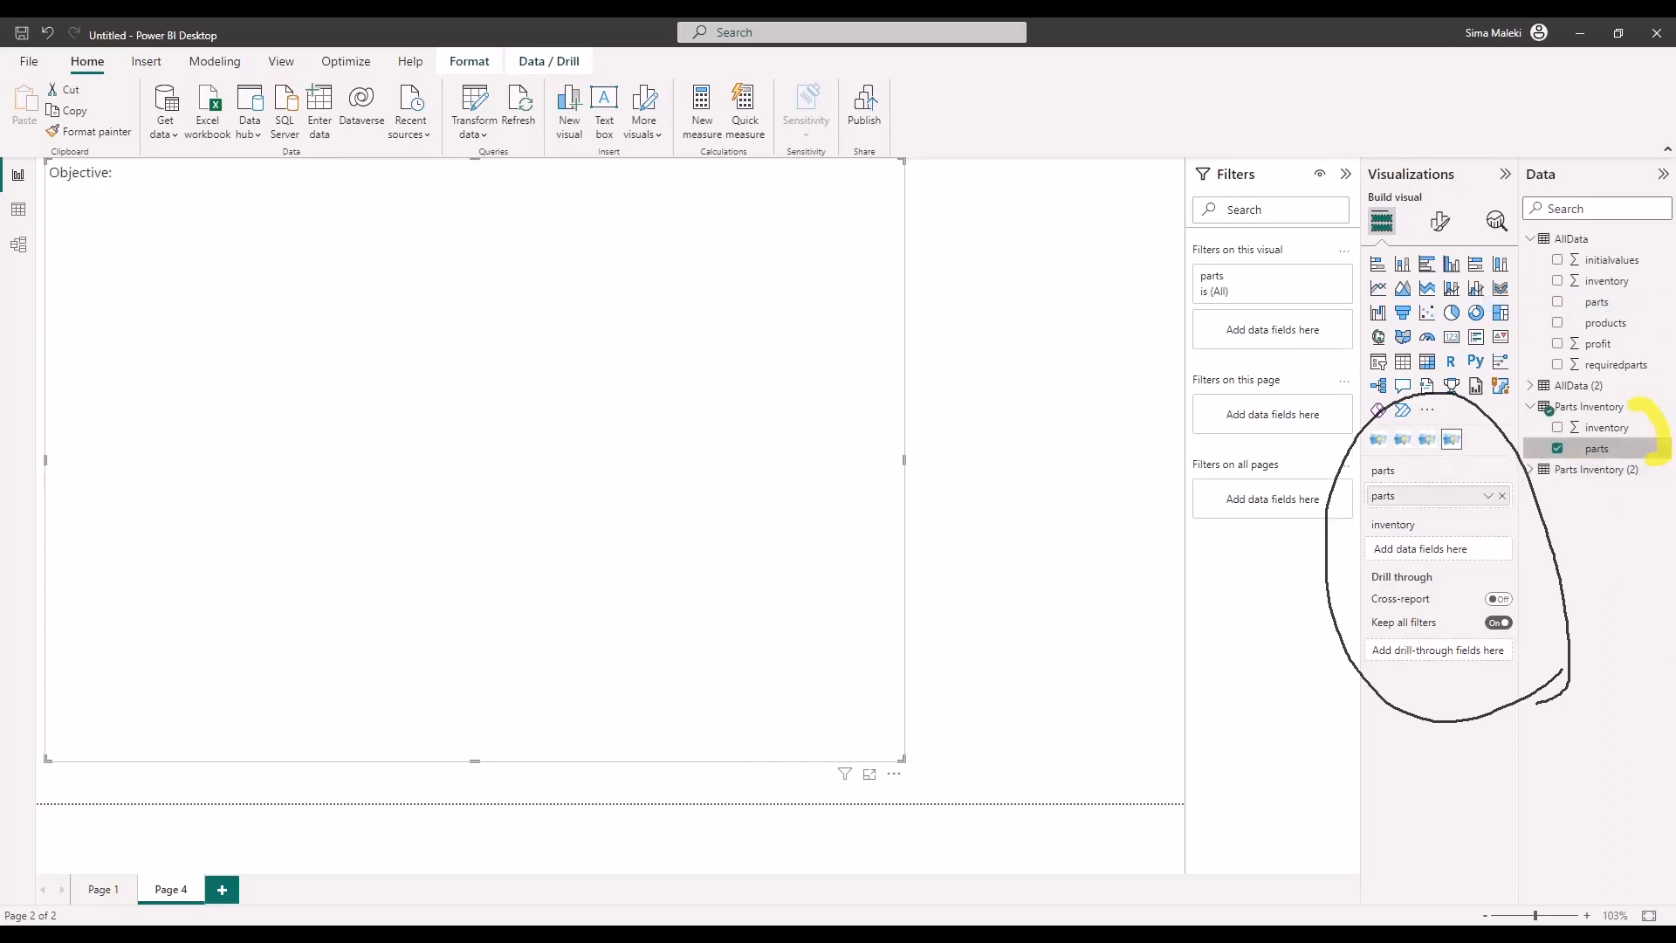
left_click_drag(1598, 427, 1449, 550)
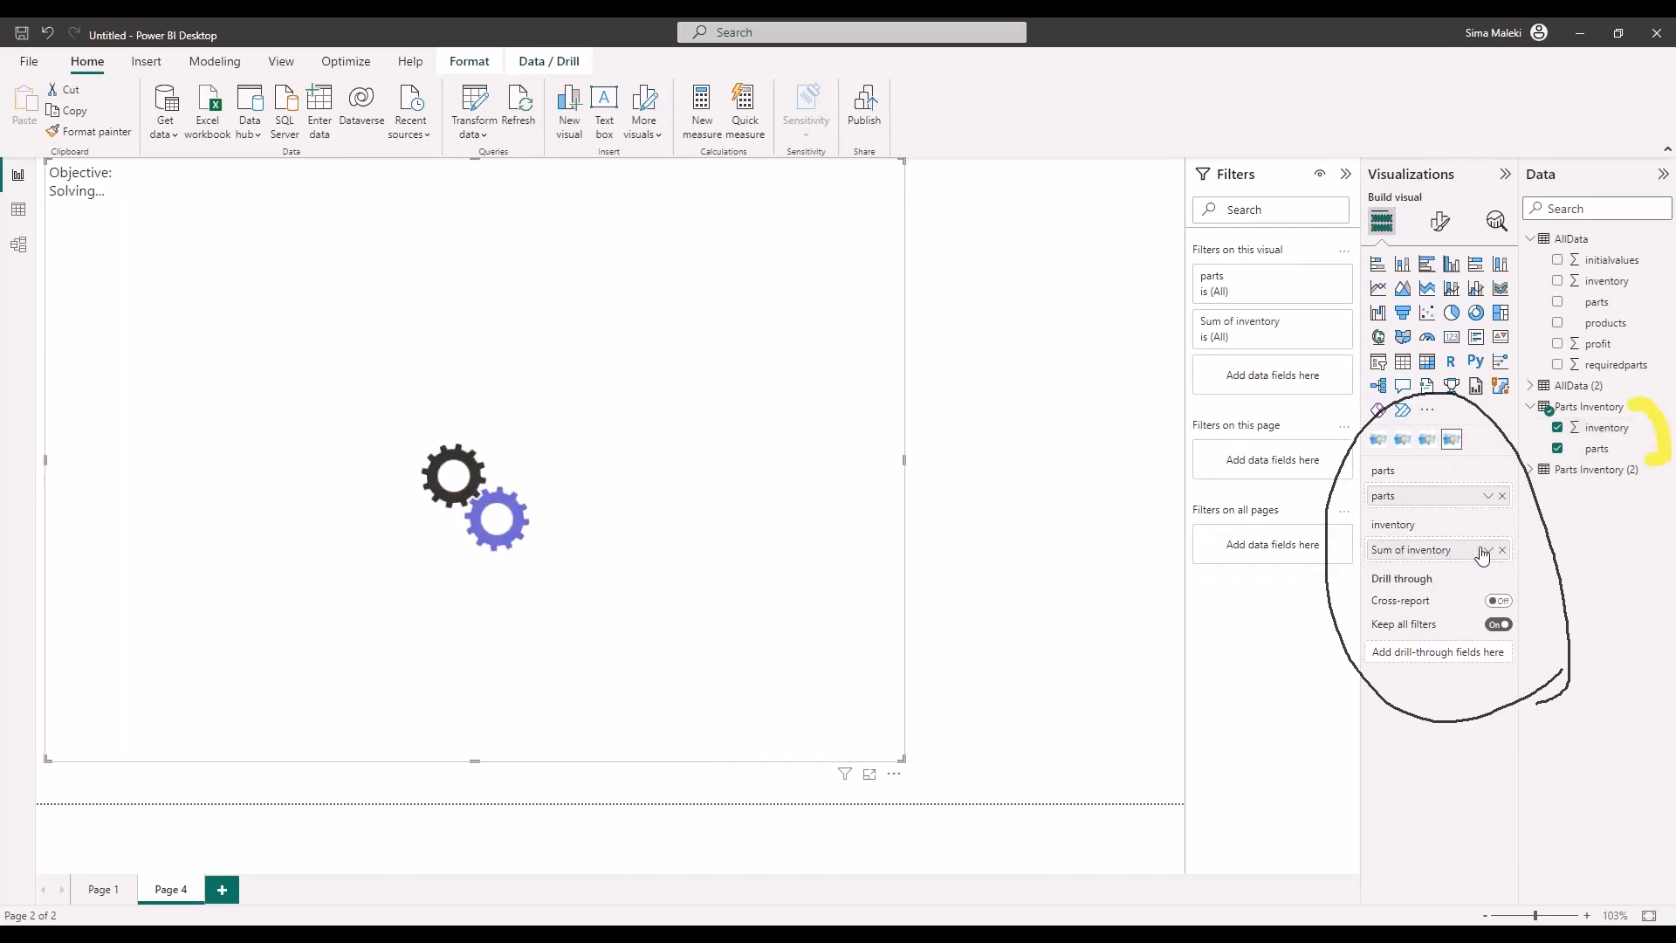
left_click(1488, 549)
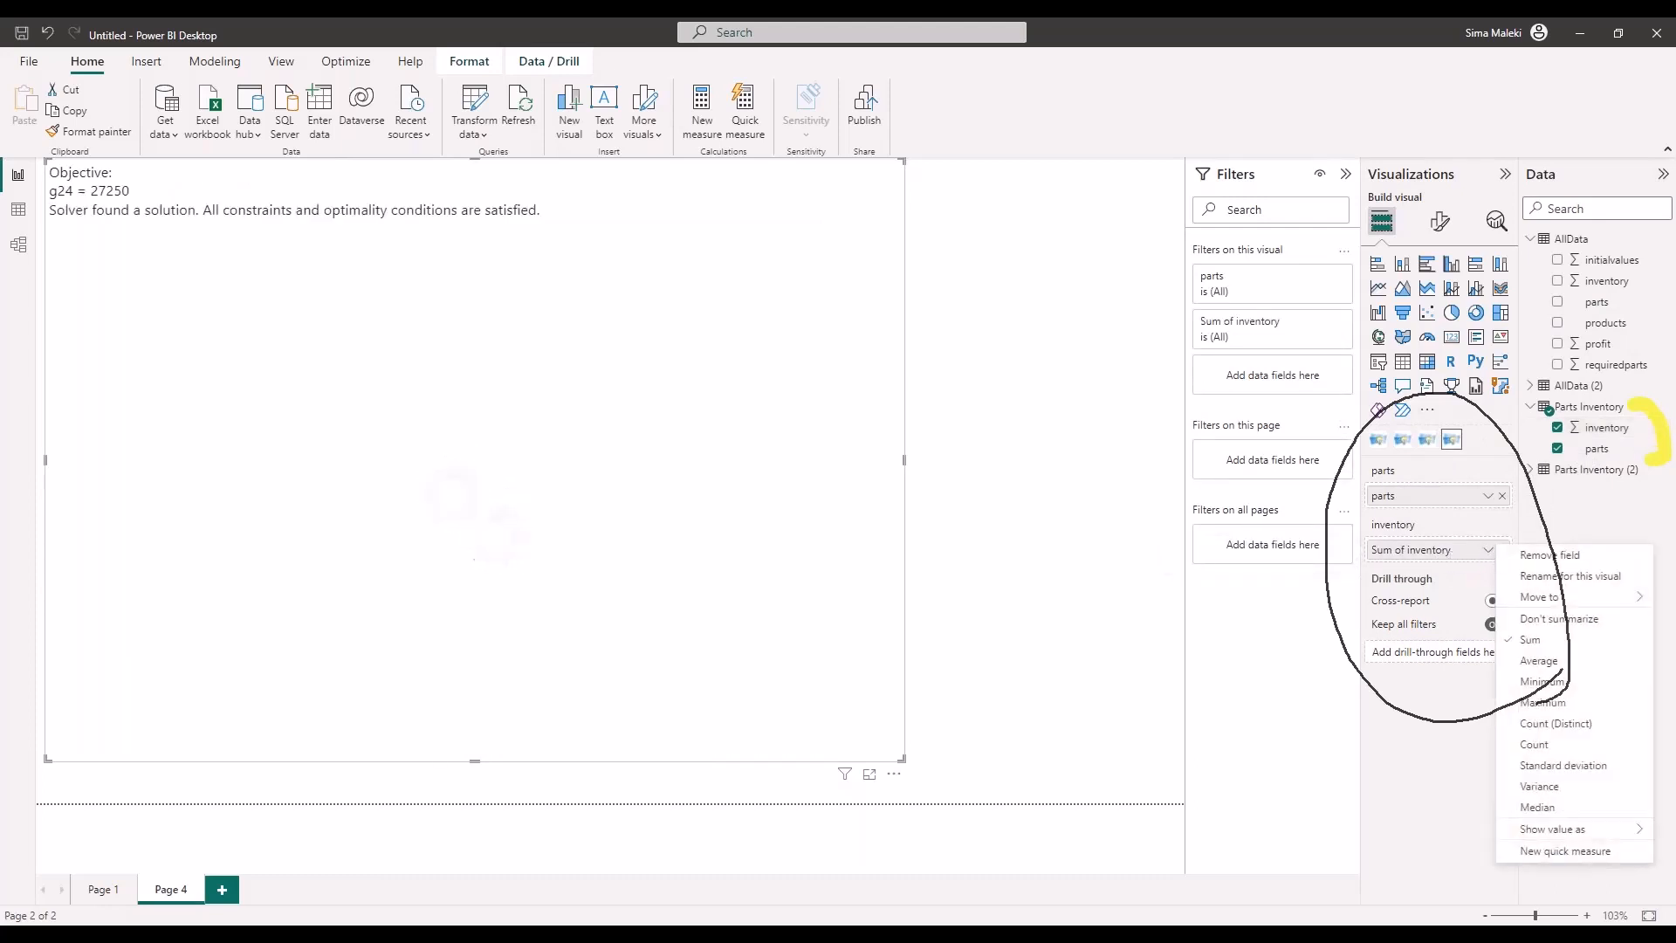
left_click(1532, 619)
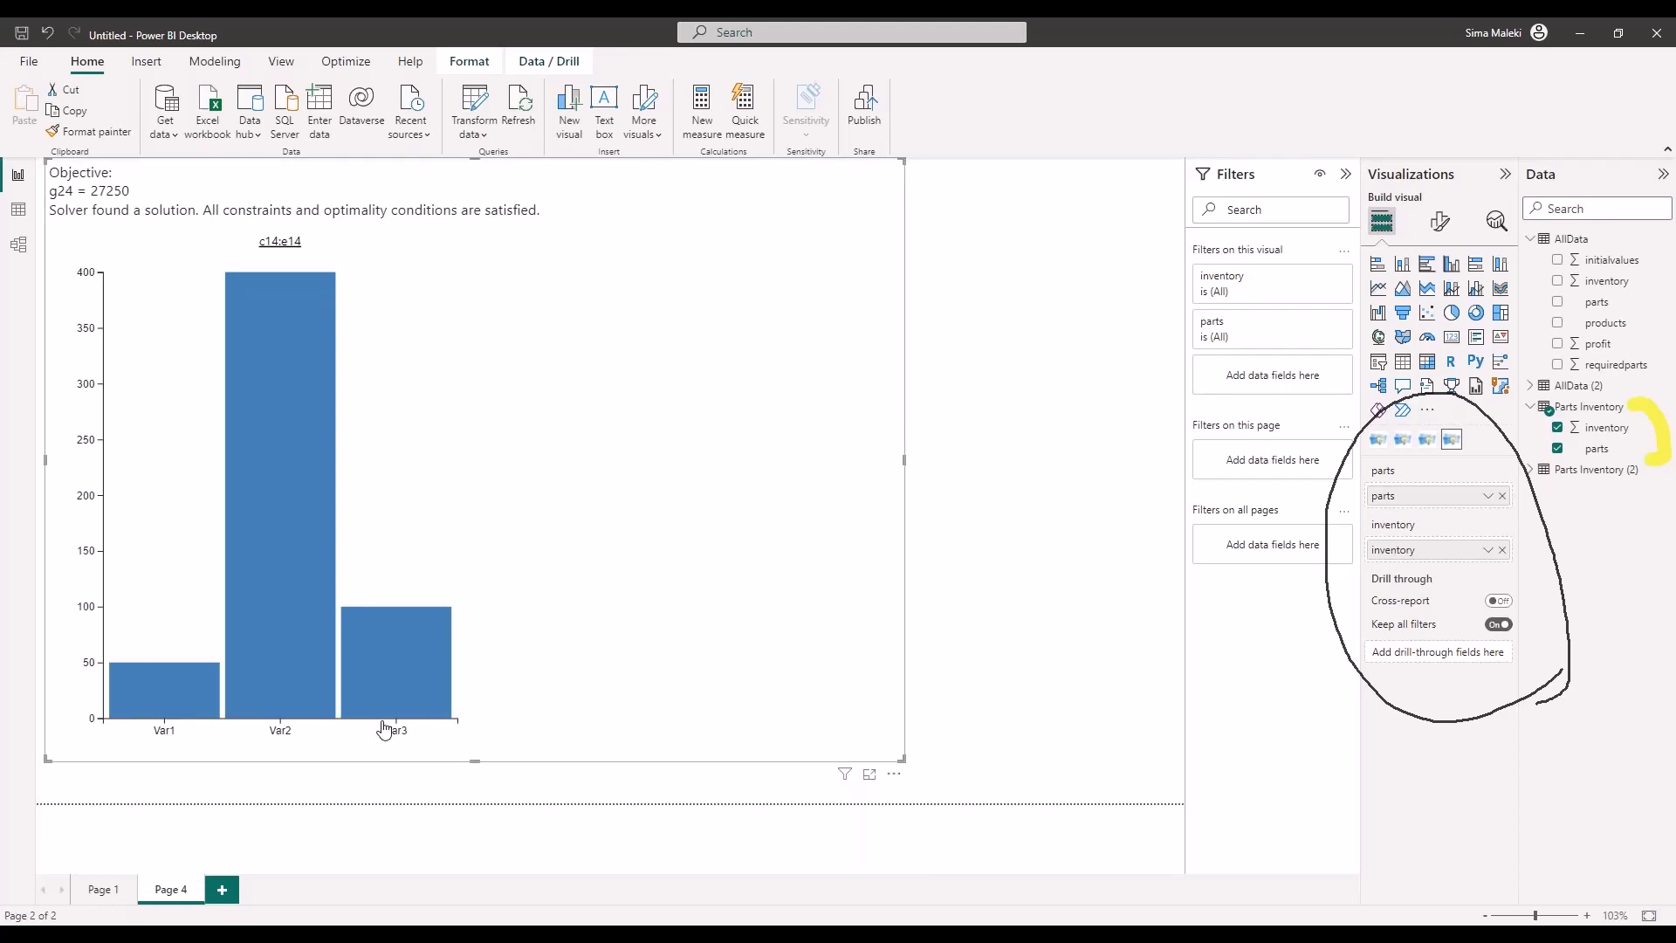
Switch to the ProductMixPBI workbook in Excel and examine the PsiDataSrc formulas in cells J6 to J9
left_click(1579, 34)
left_click(690, 526)
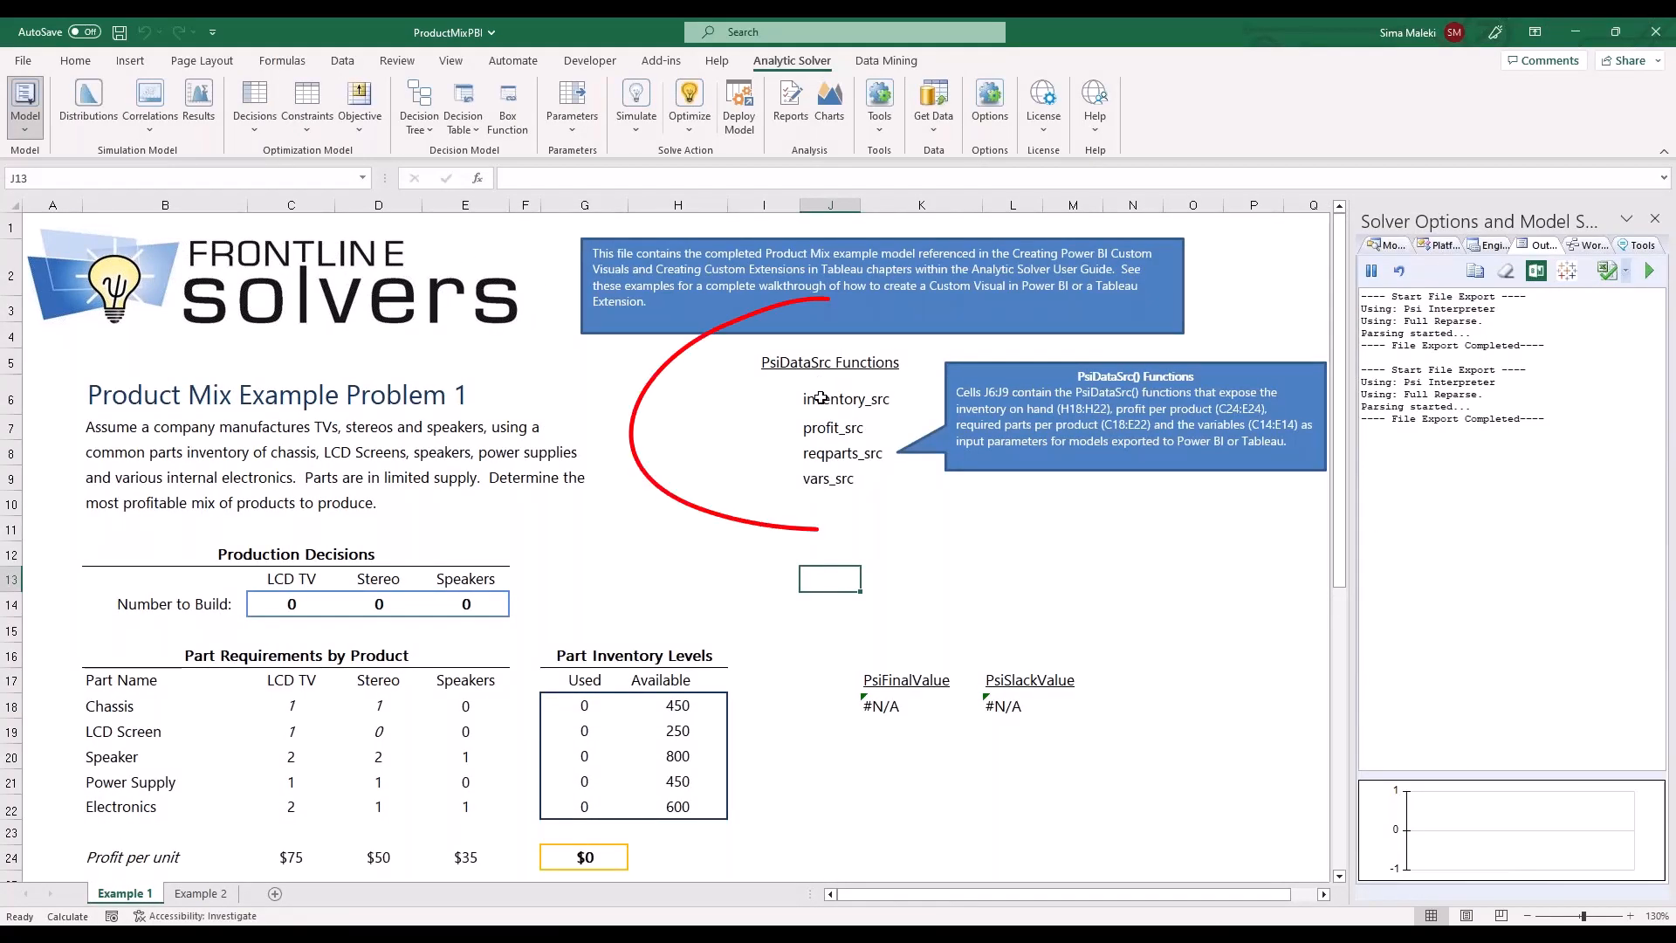
left_click(822, 398)
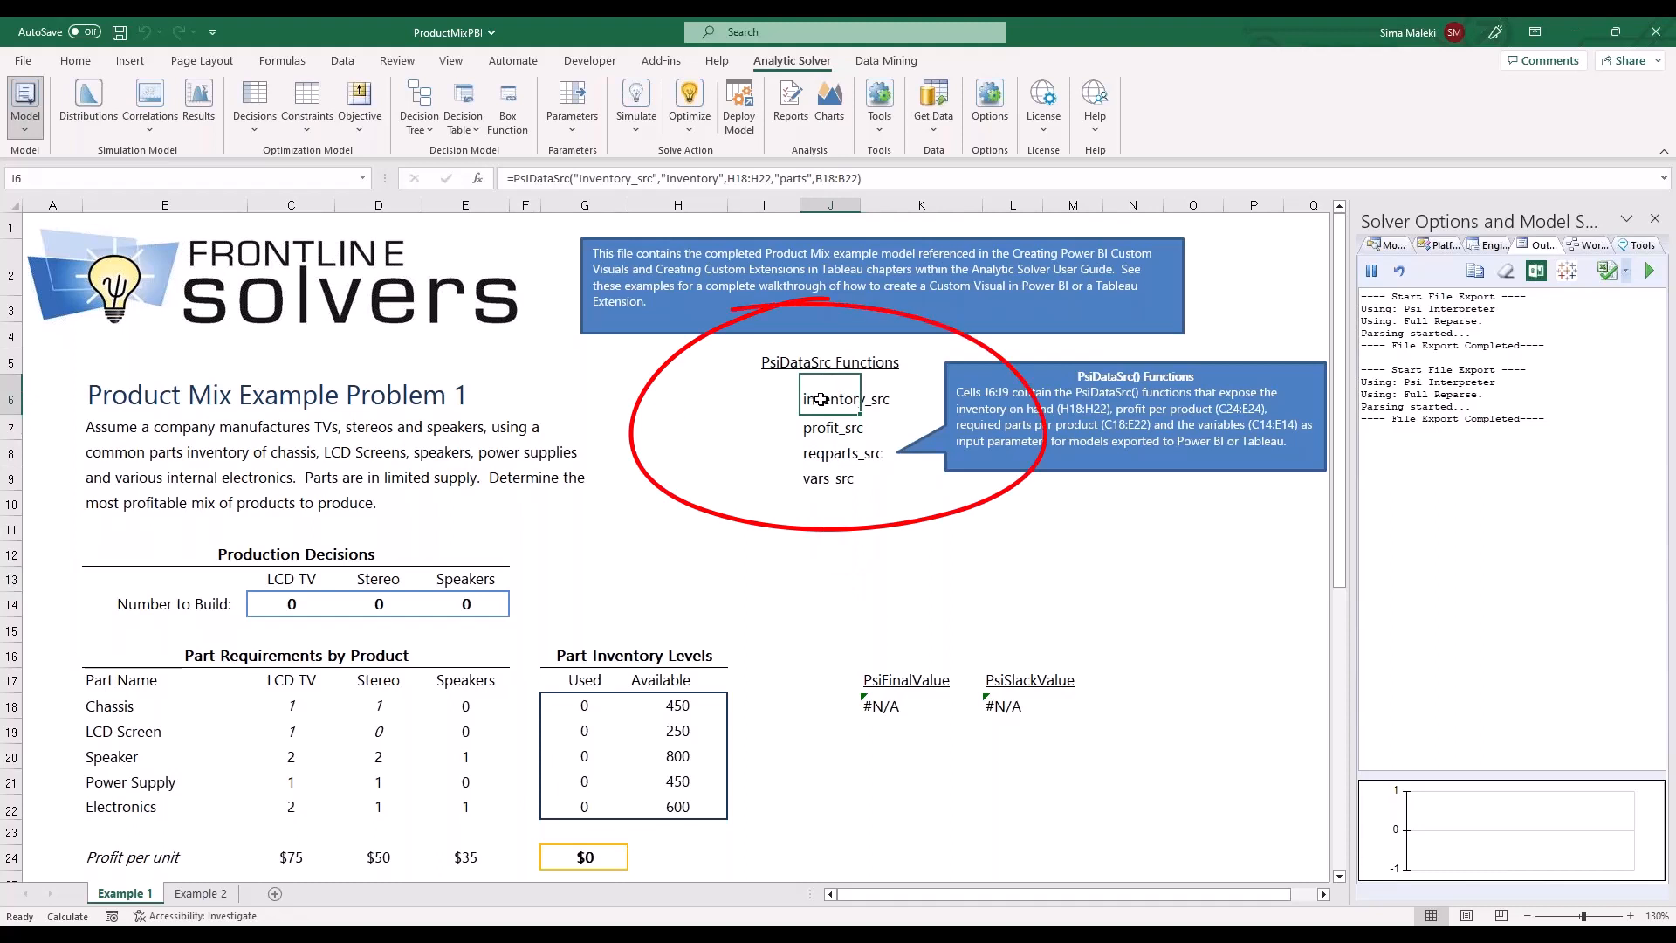
left_click(816, 429)
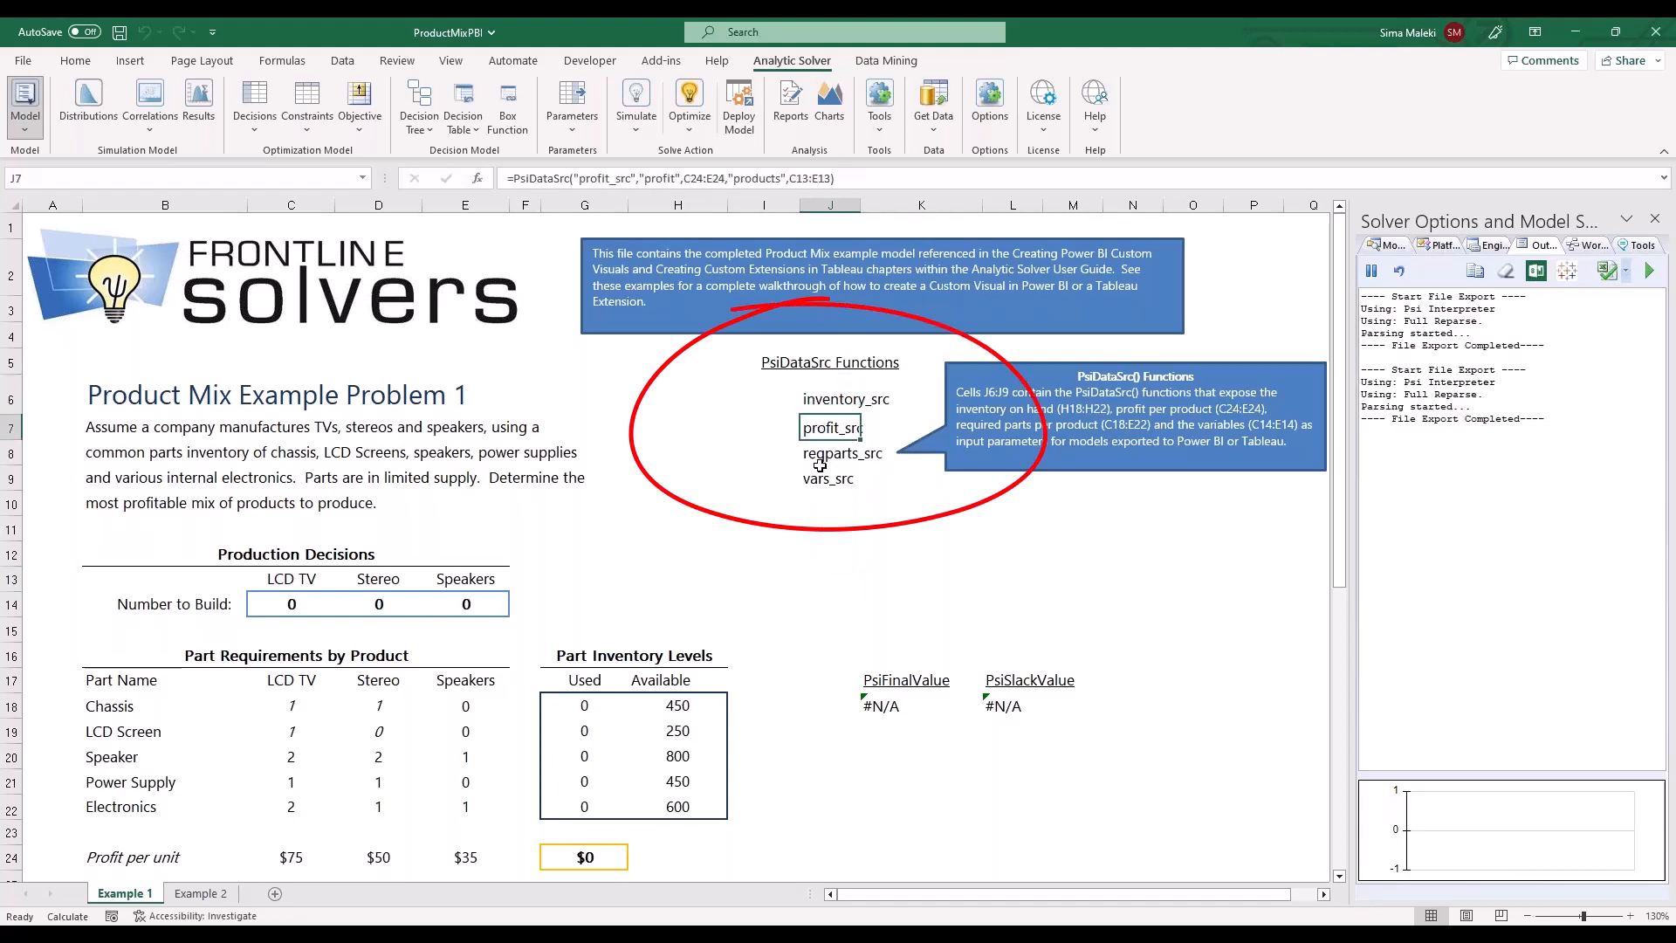
left_click(821, 454)
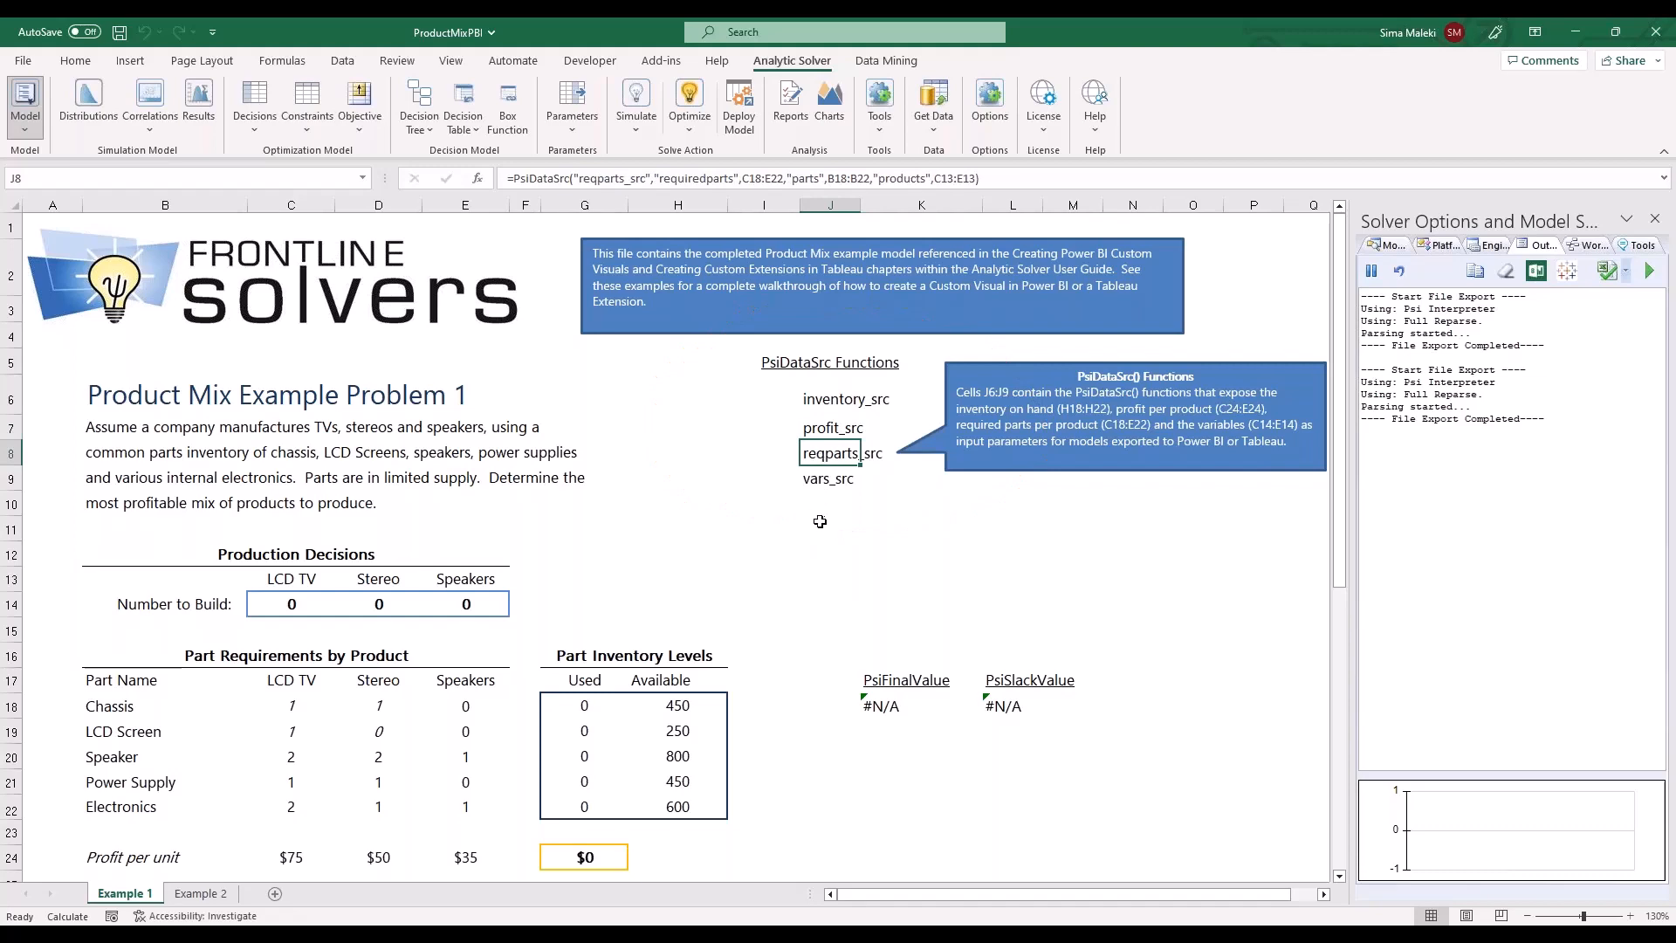
left_click(821, 476)
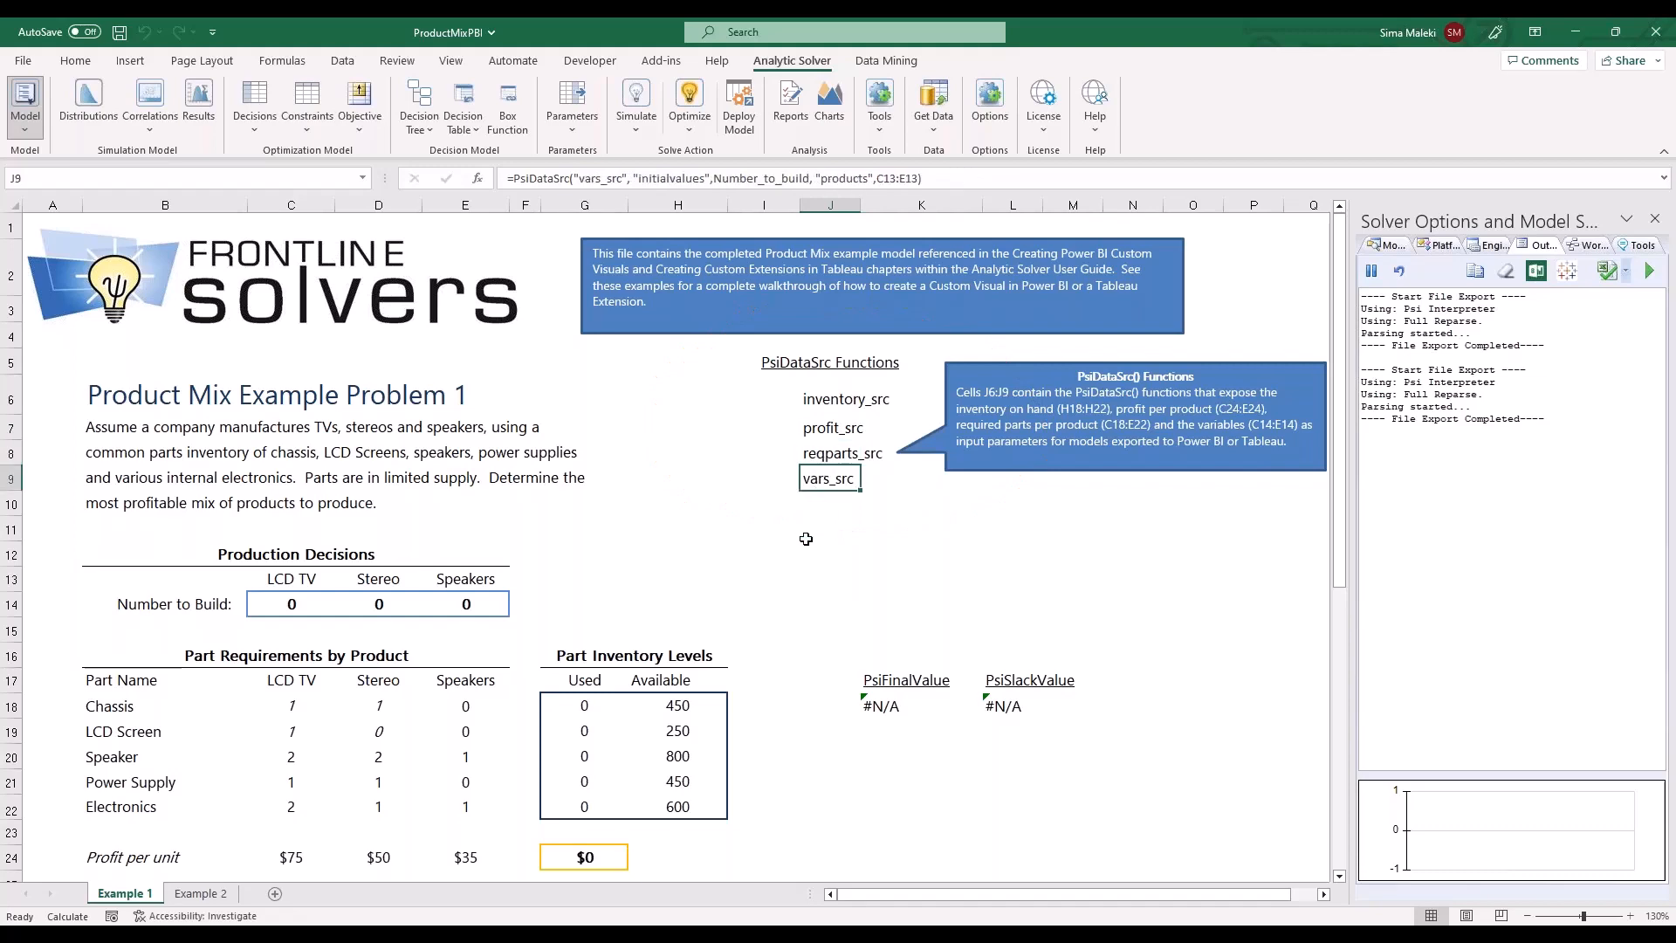
Examine the PsiFinalValue formula in cell K18 and the PsiSlackValue formula in cell L18, leaving both unedited
scroll(1134, 576, "down", 3)
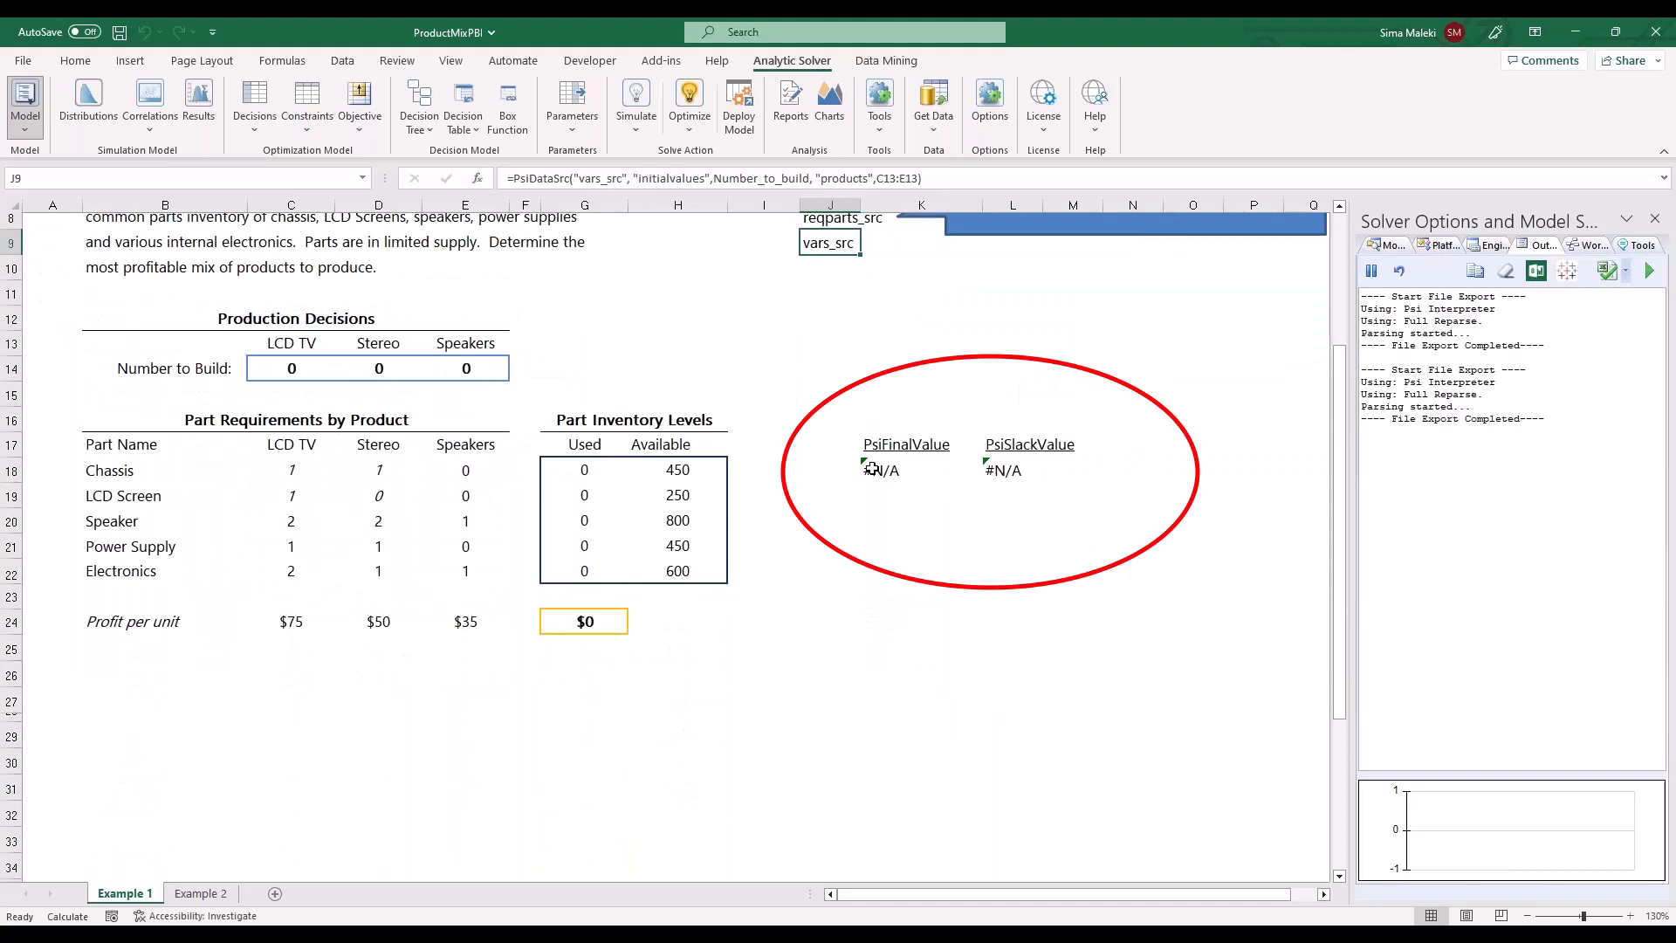
left_click(873, 471)
left_click(582, 179)
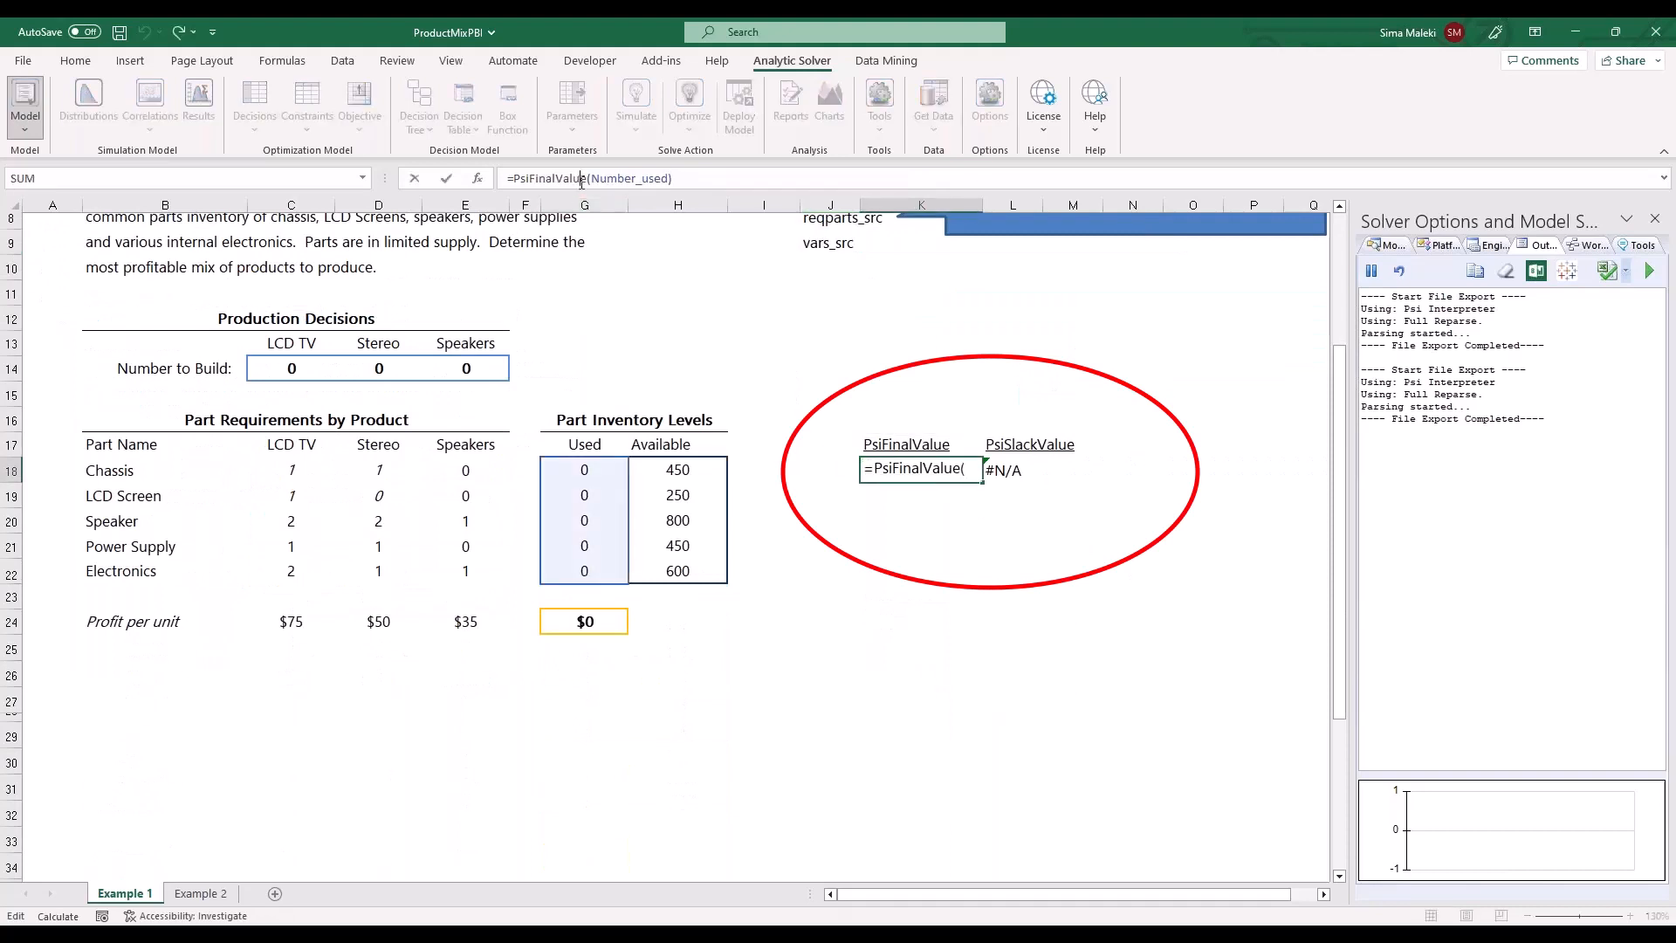
key("Escape")
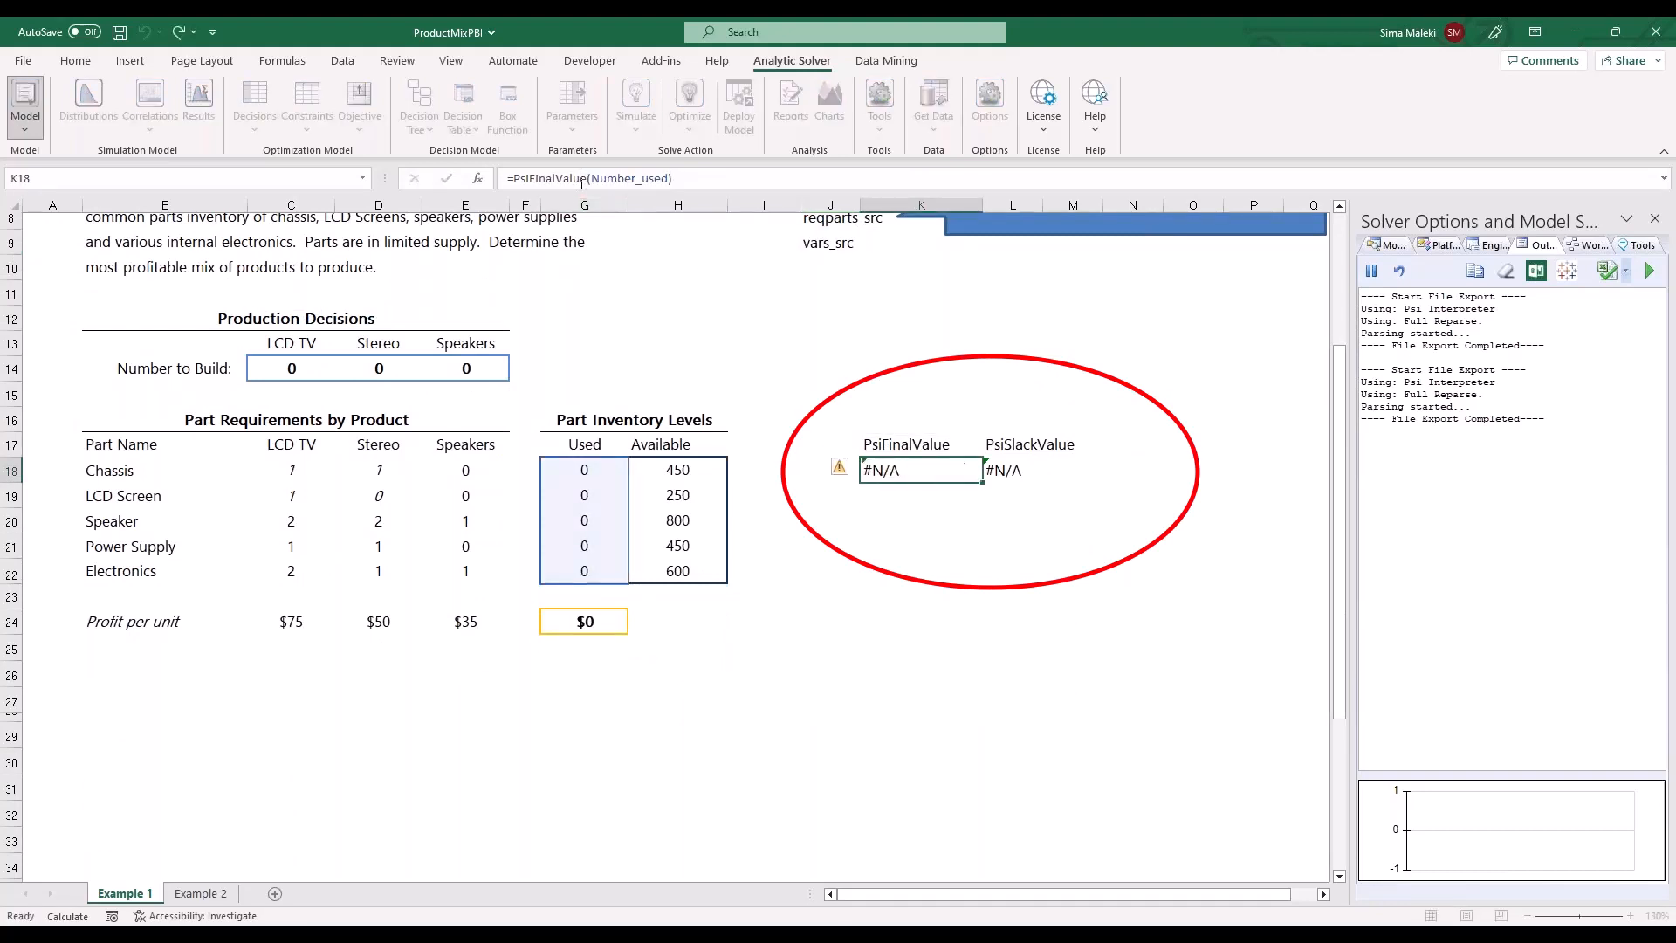
key("Right")
left_click(560, 179)
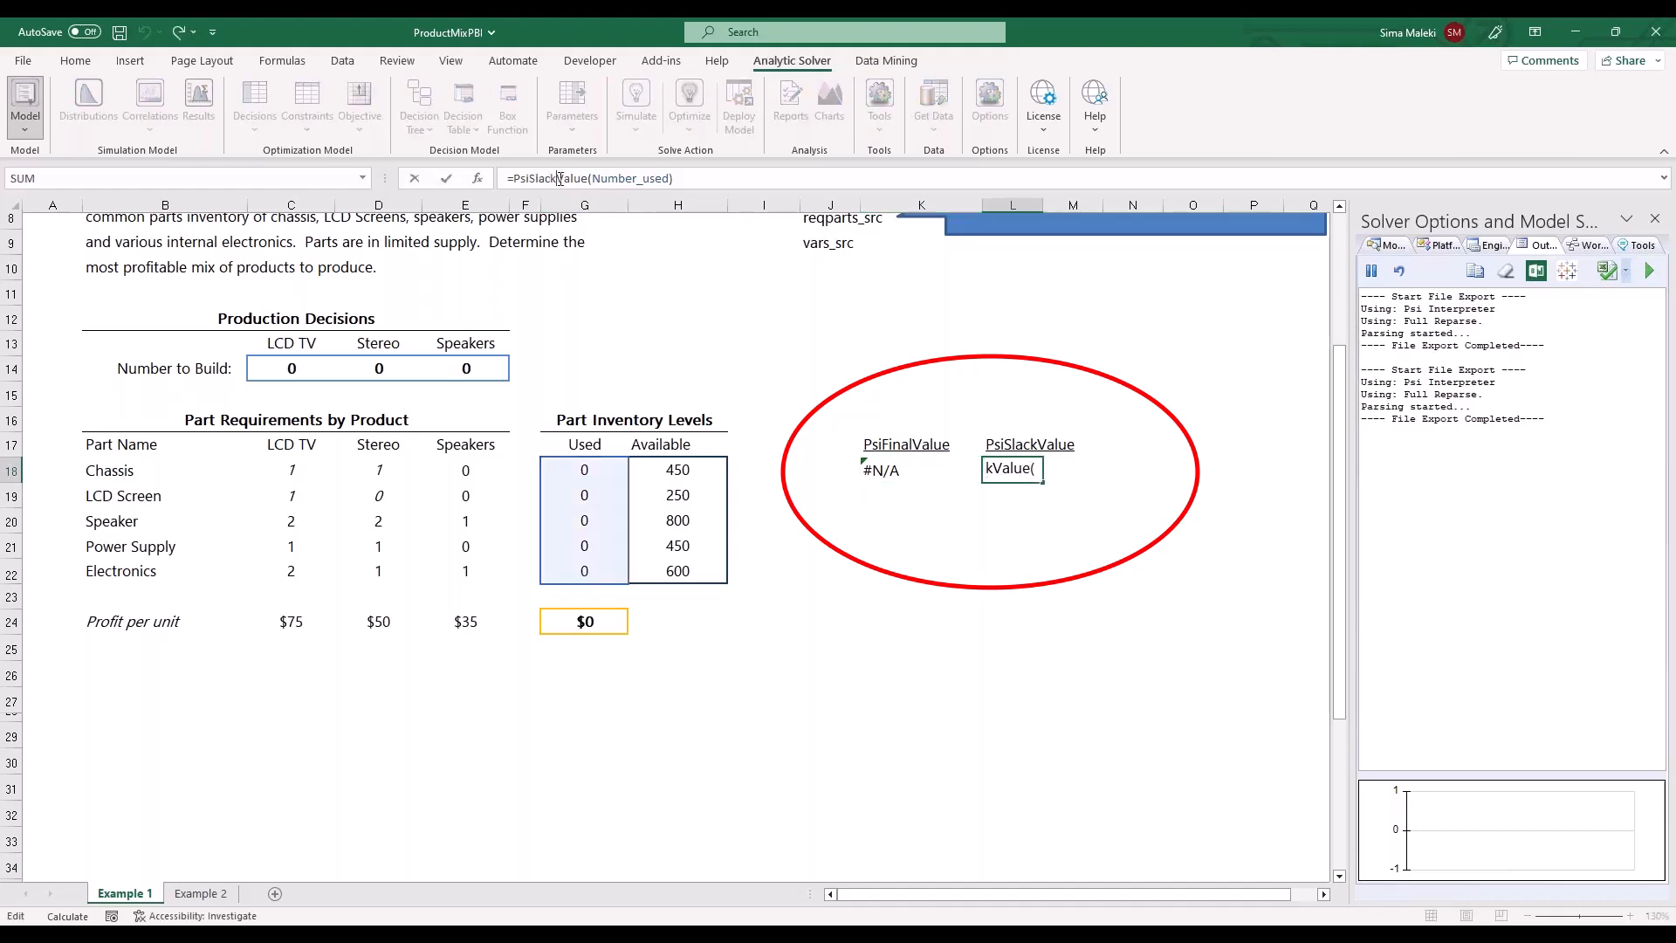
key("Escape")
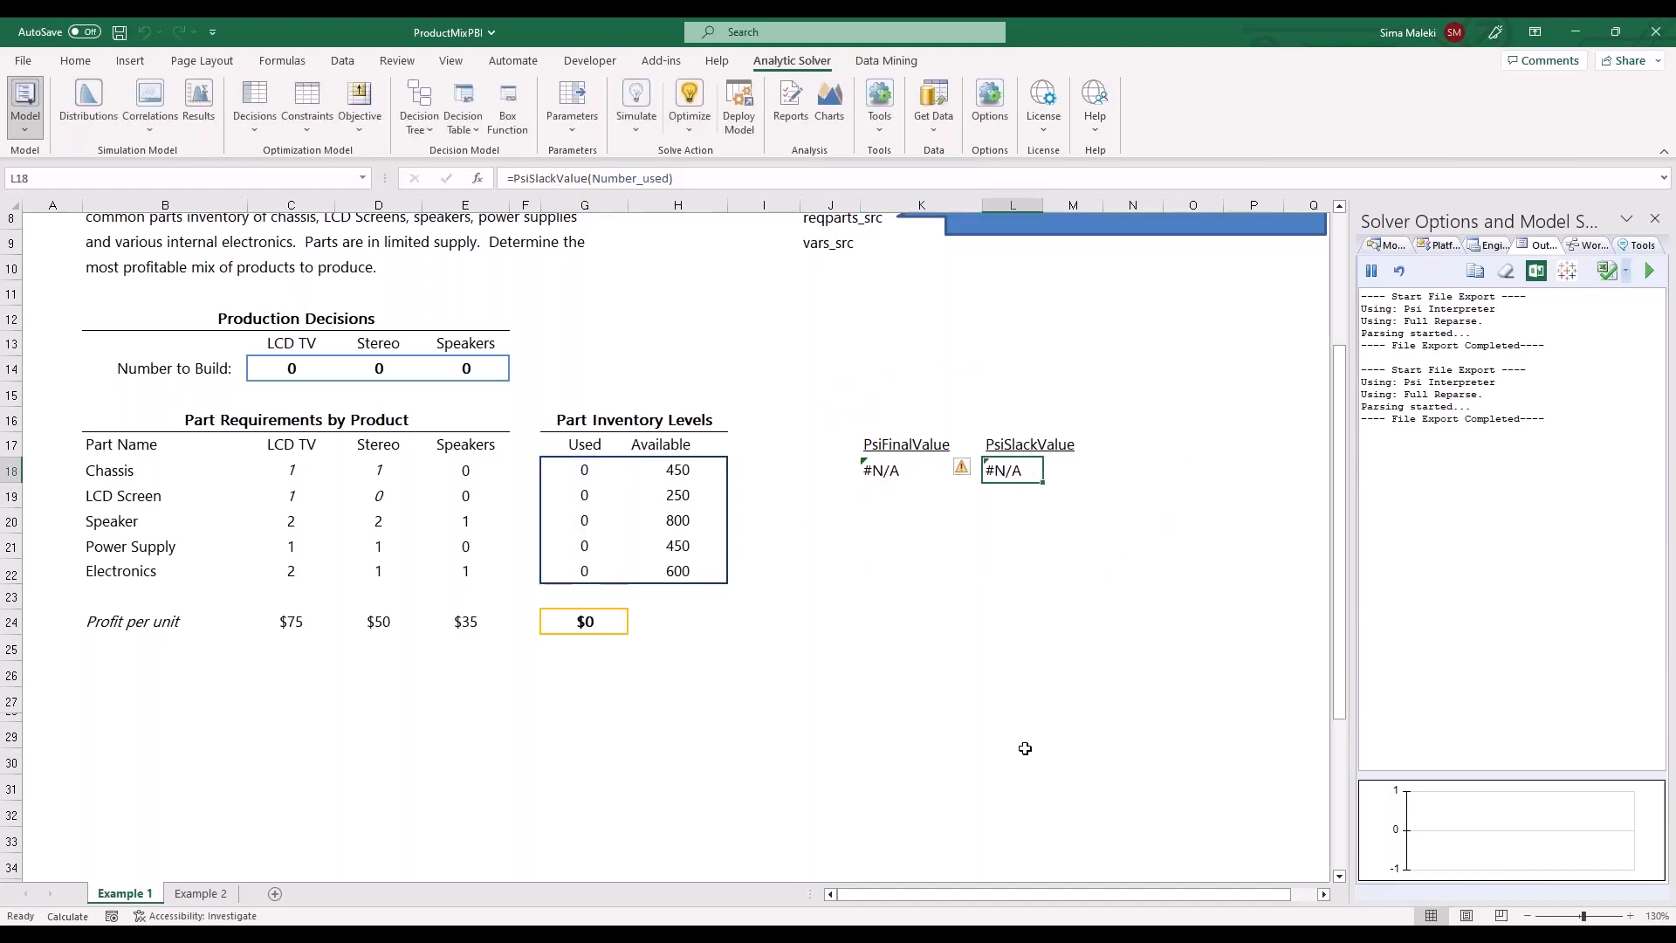
Deploy the Example 1 model to Power BI as an embedded model, saving the custom visual as webinar555 in the test for webinar folder
scroll(699, 720, "up", 2)
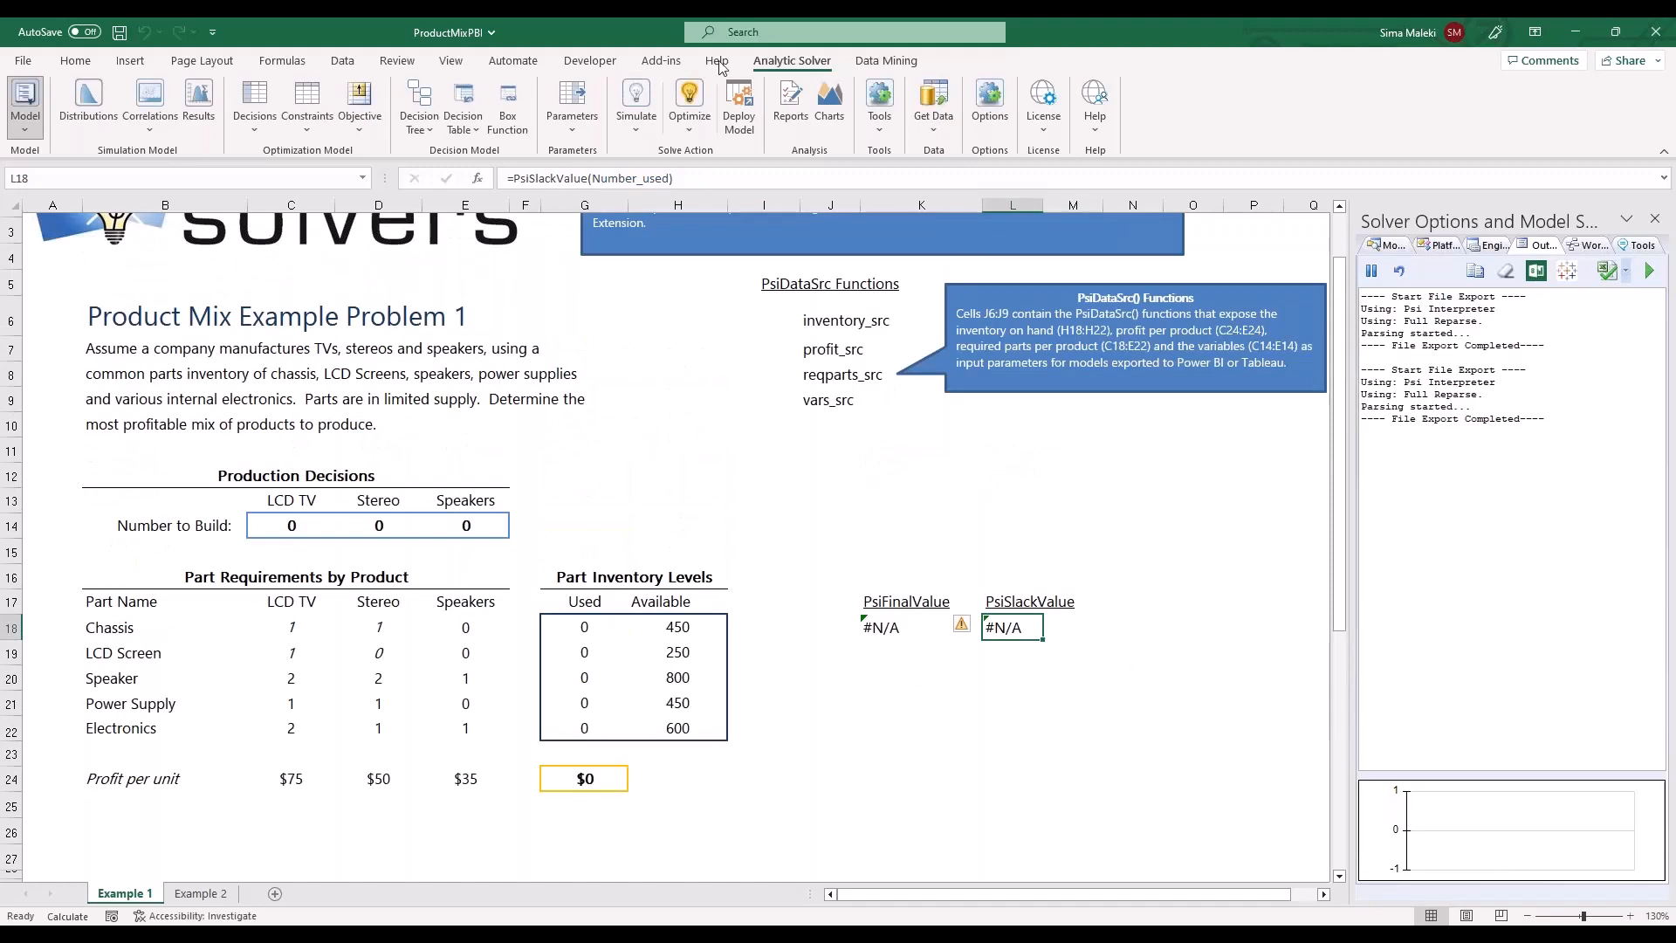
left_click(739, 107)
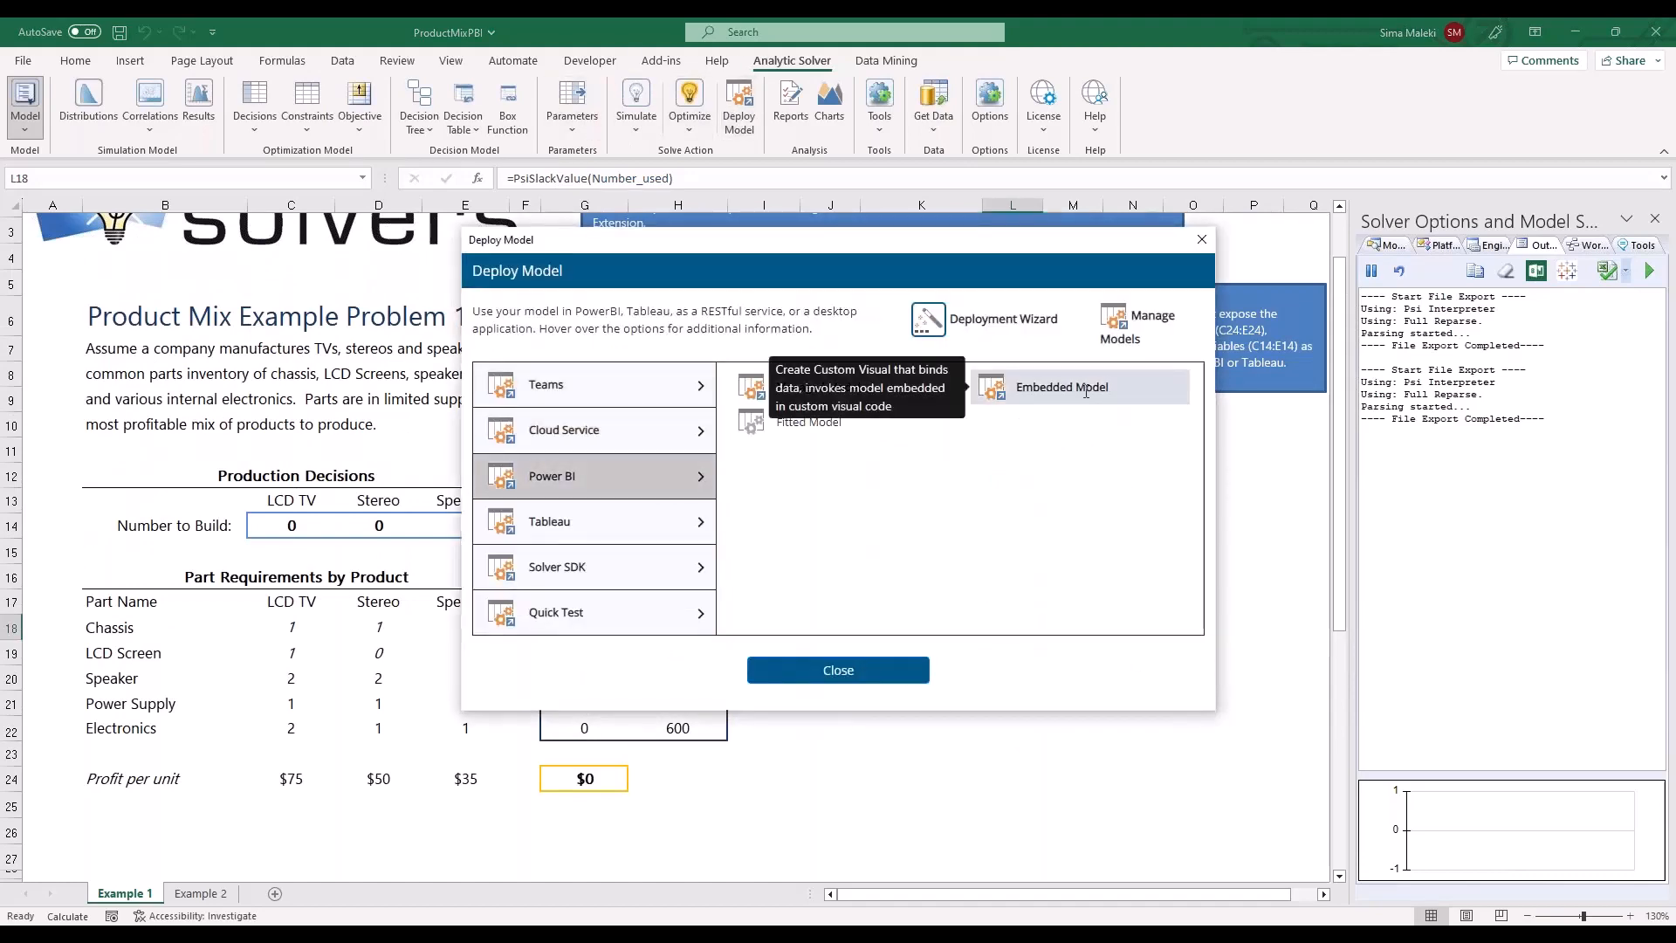
left_click(1096, 399)
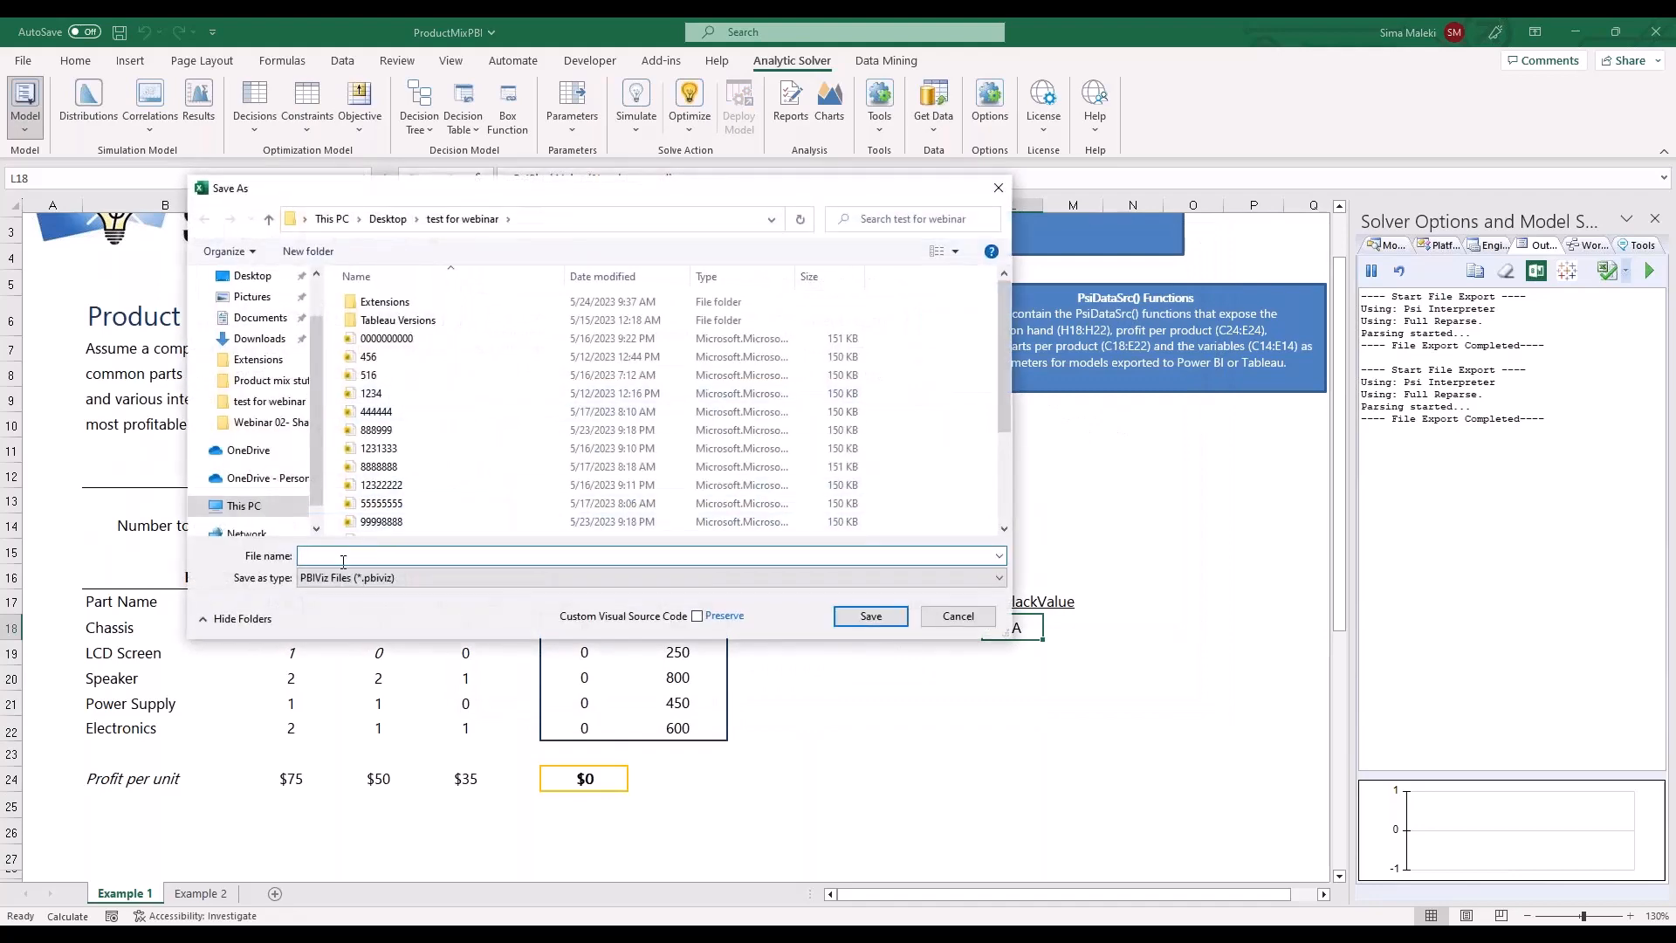
type("webinar")
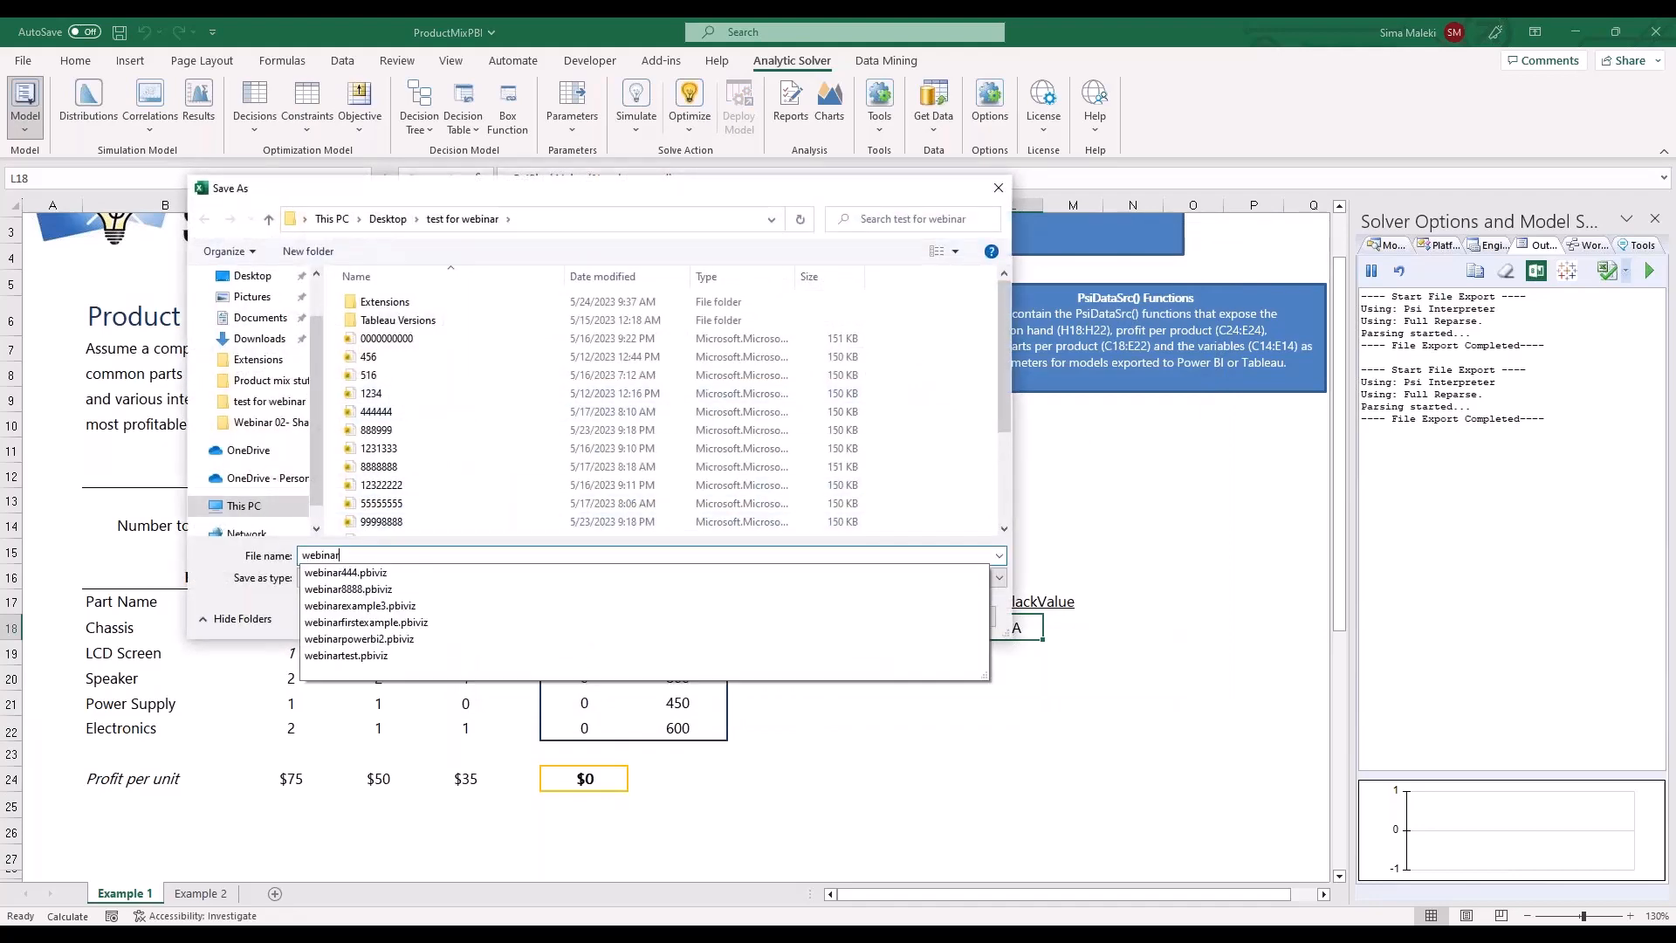
type("555")
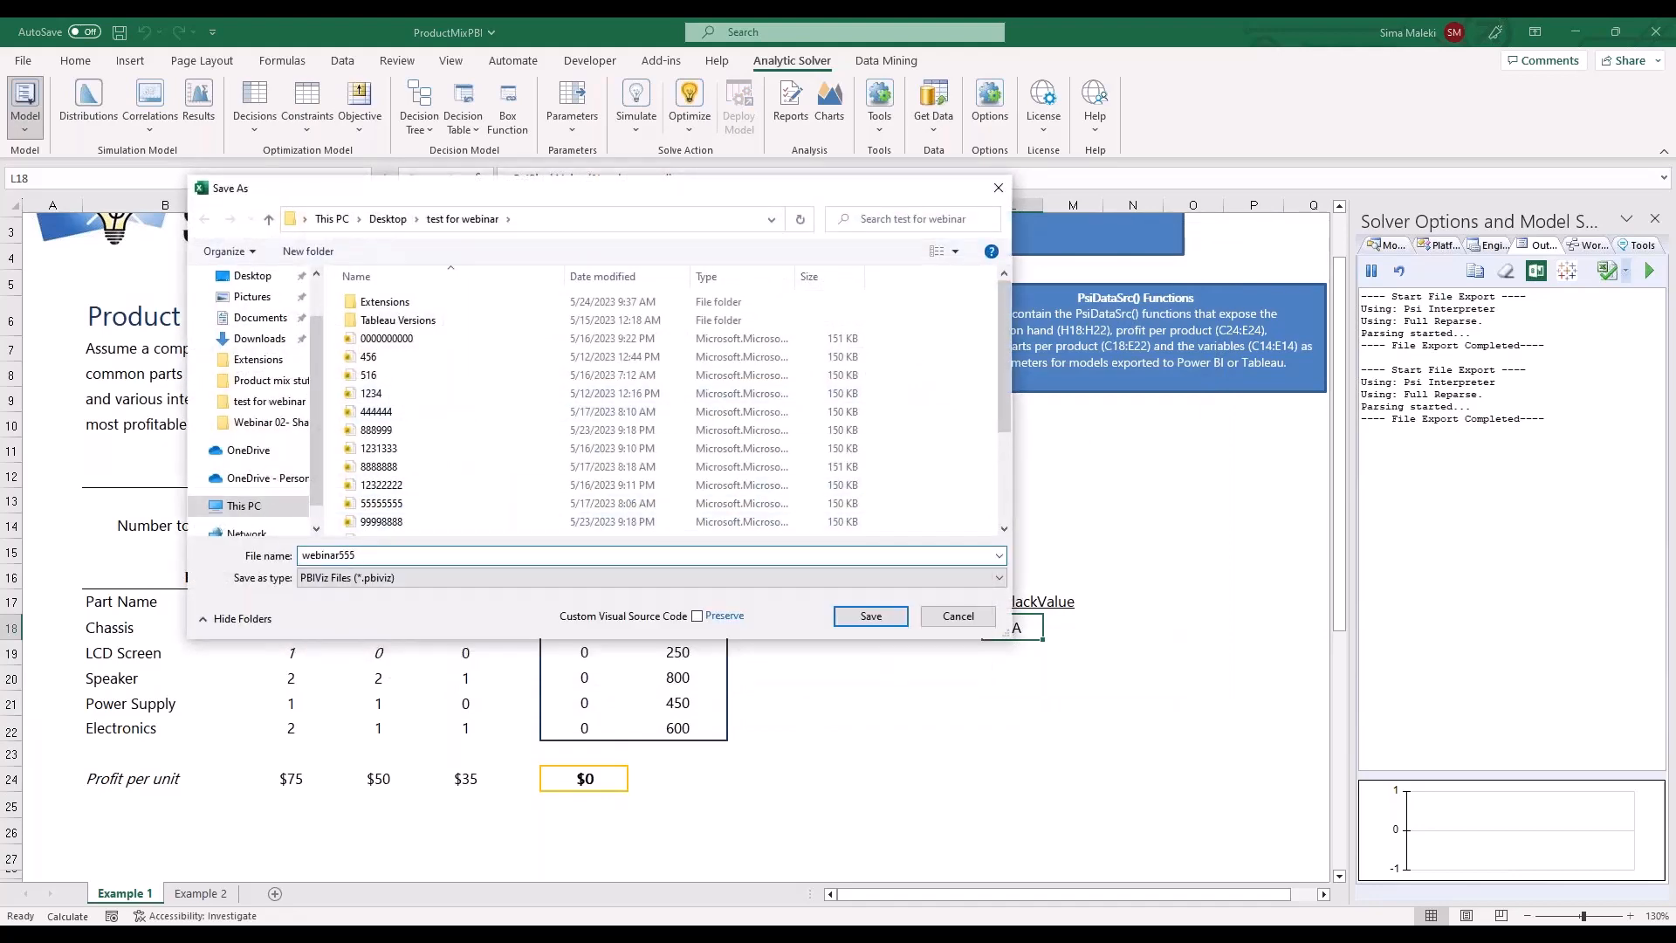
type("55")
key("Return")
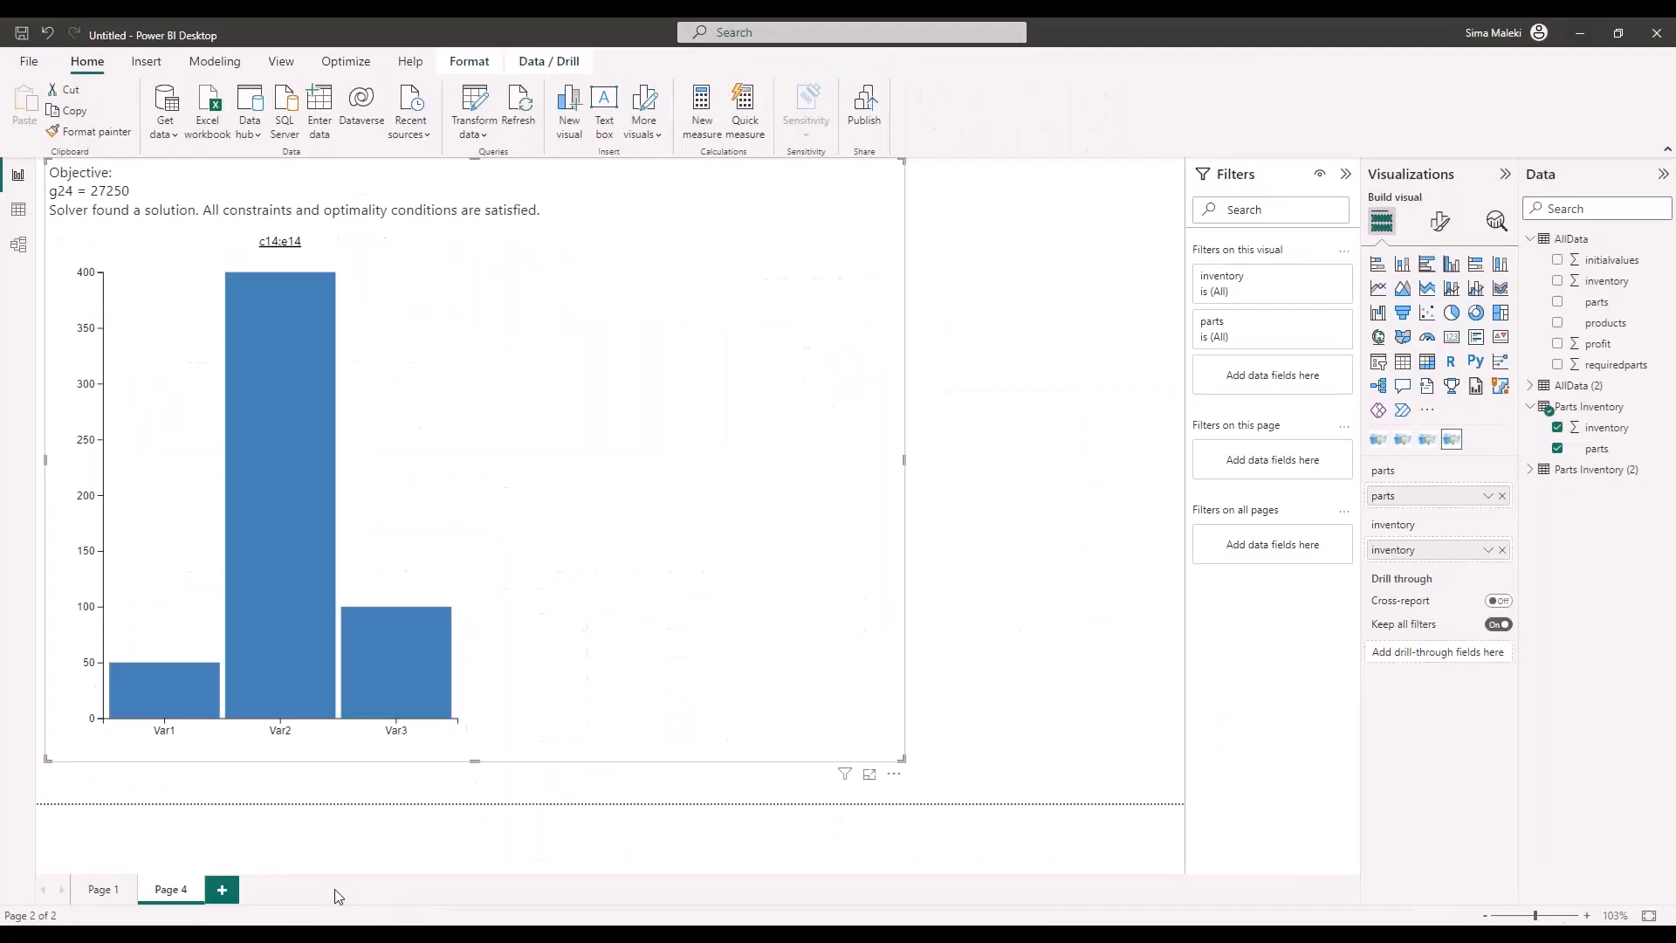
Switch to Power BI Desktop and add a new blank page to the report
left_click(222, 890)
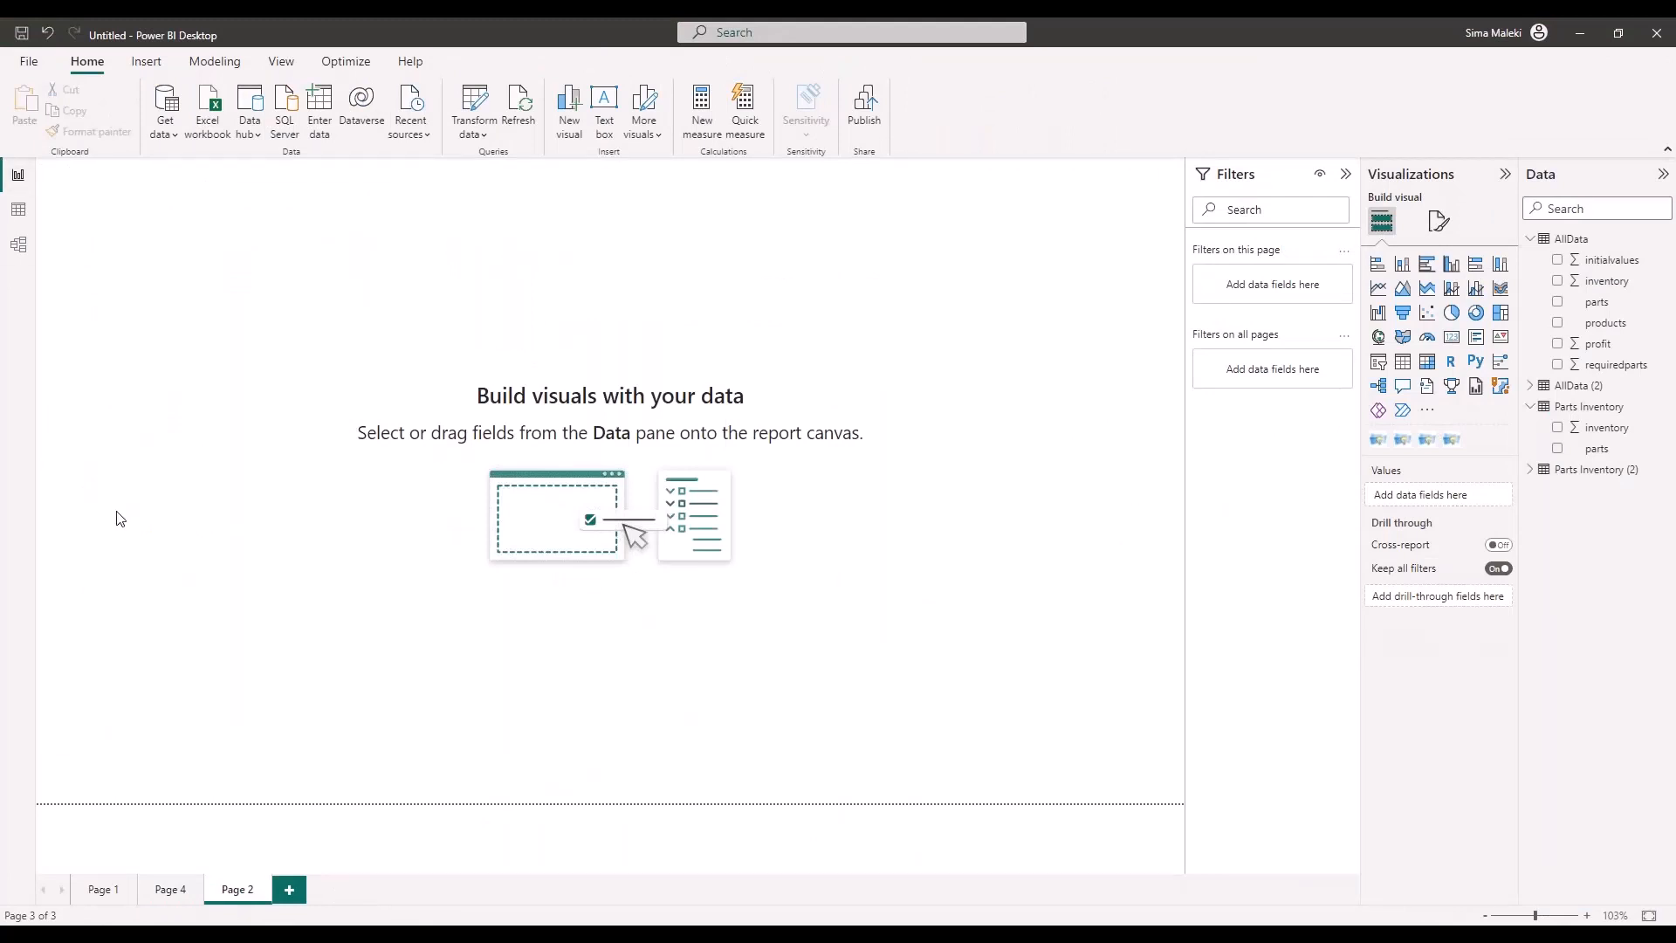
key("alt+Tab")
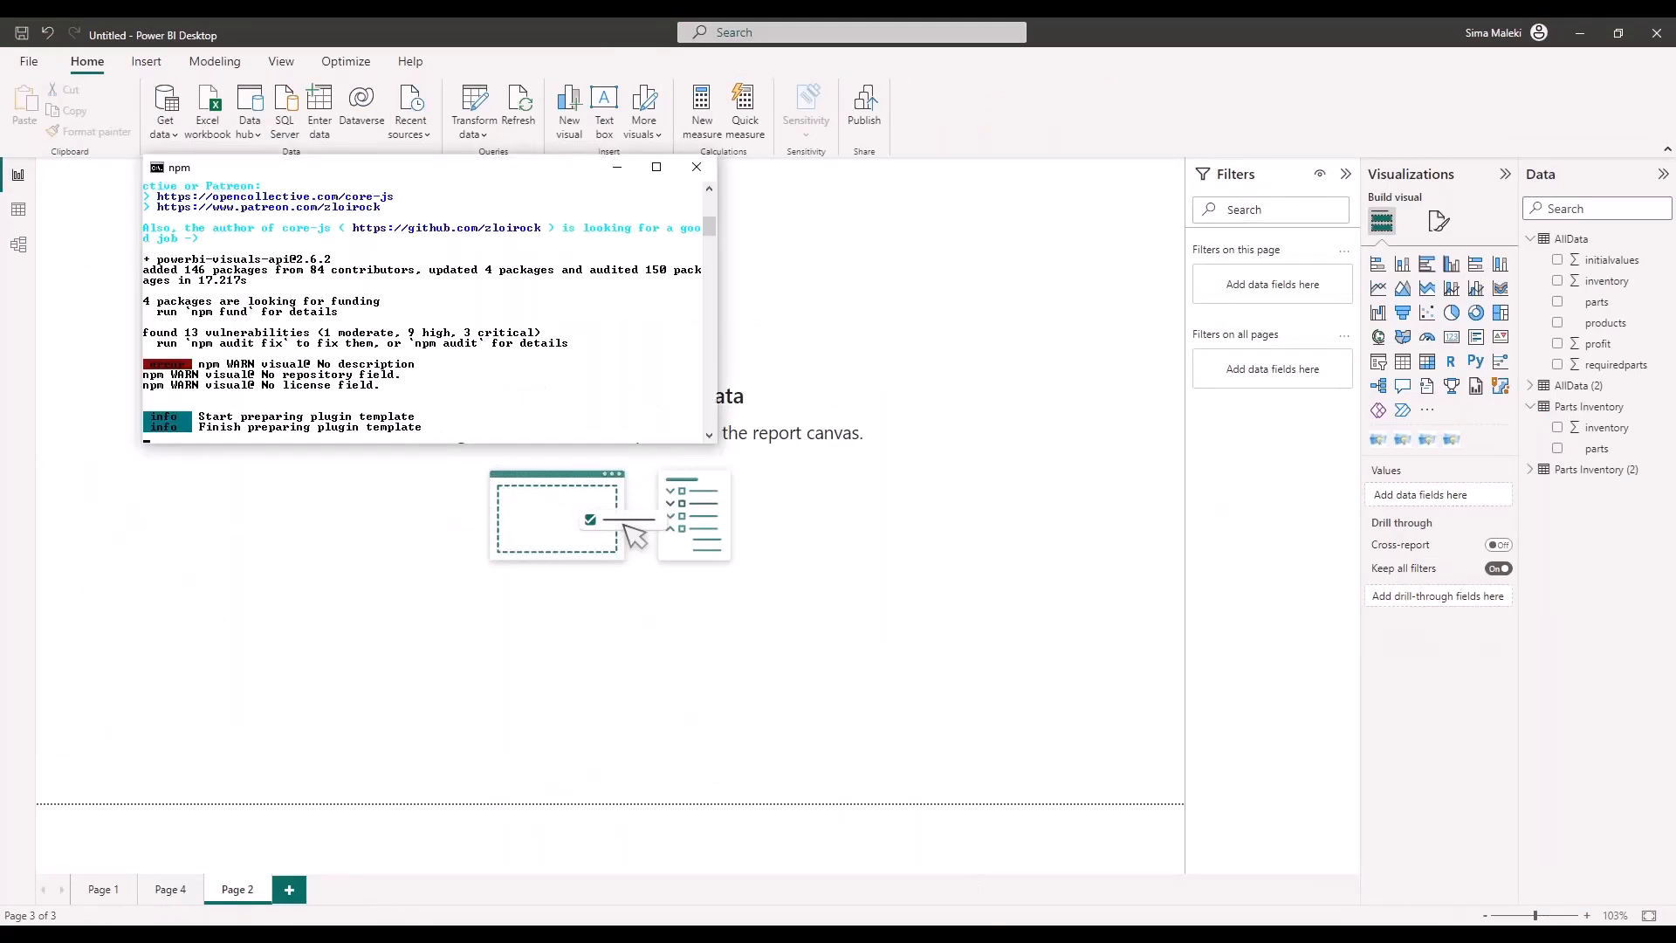
key("alt+Tab")
Import the webinar555 custom visual from file, accepting the import caution and dismissing the completion message
left_click(16, 64)
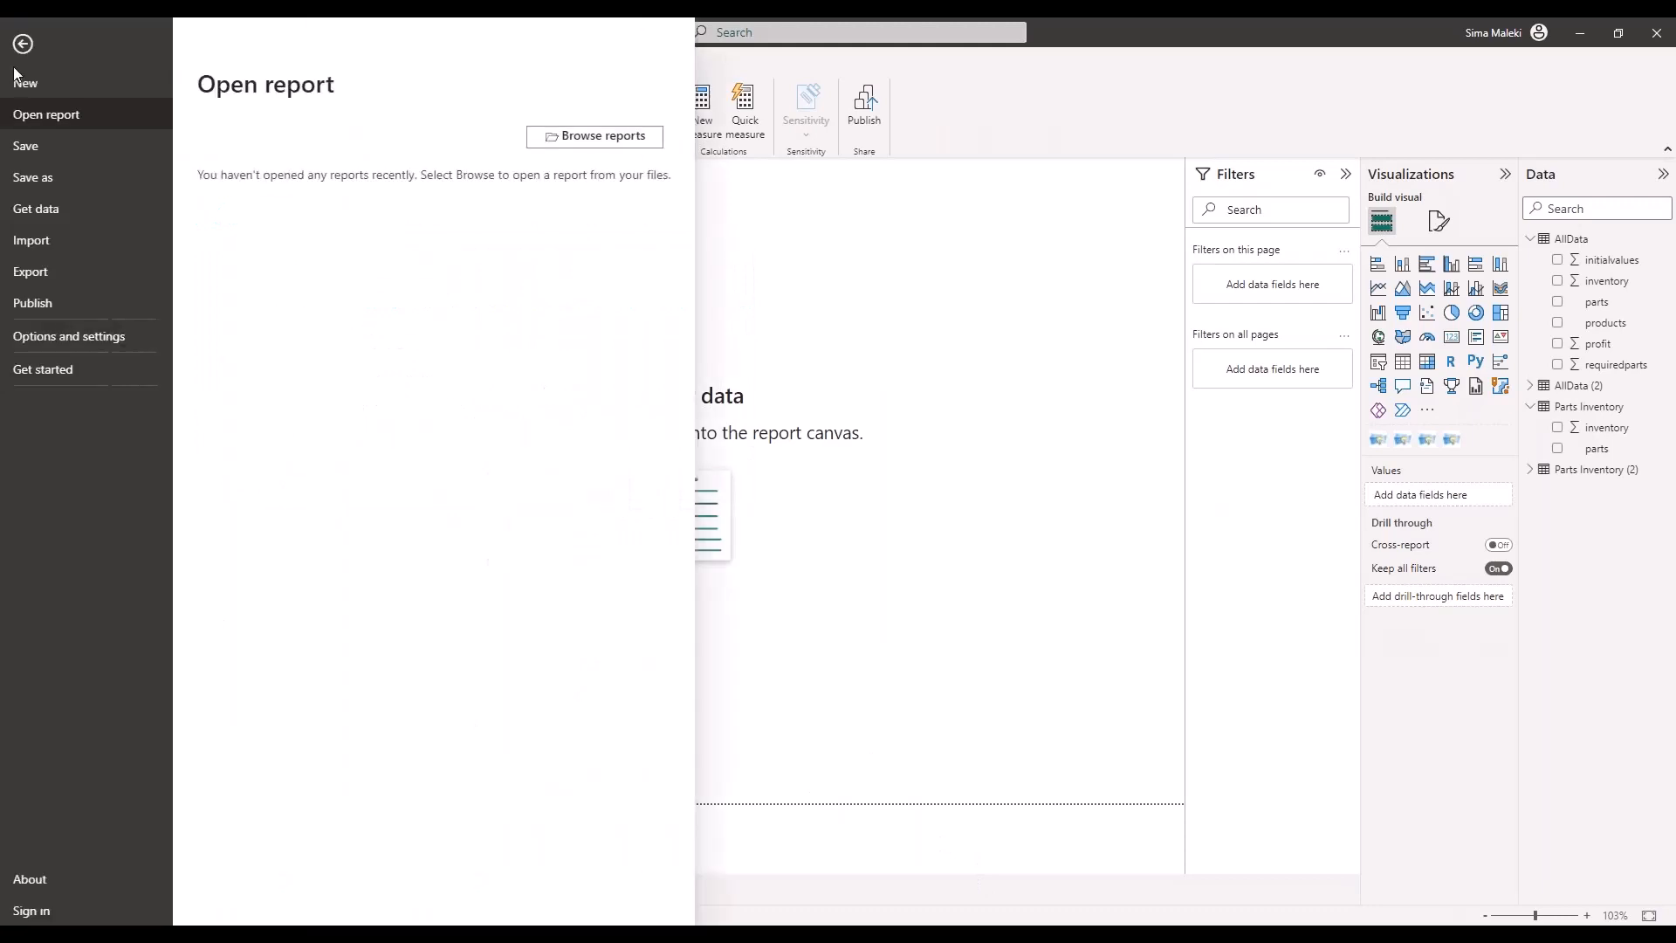
left_click(50, 249)
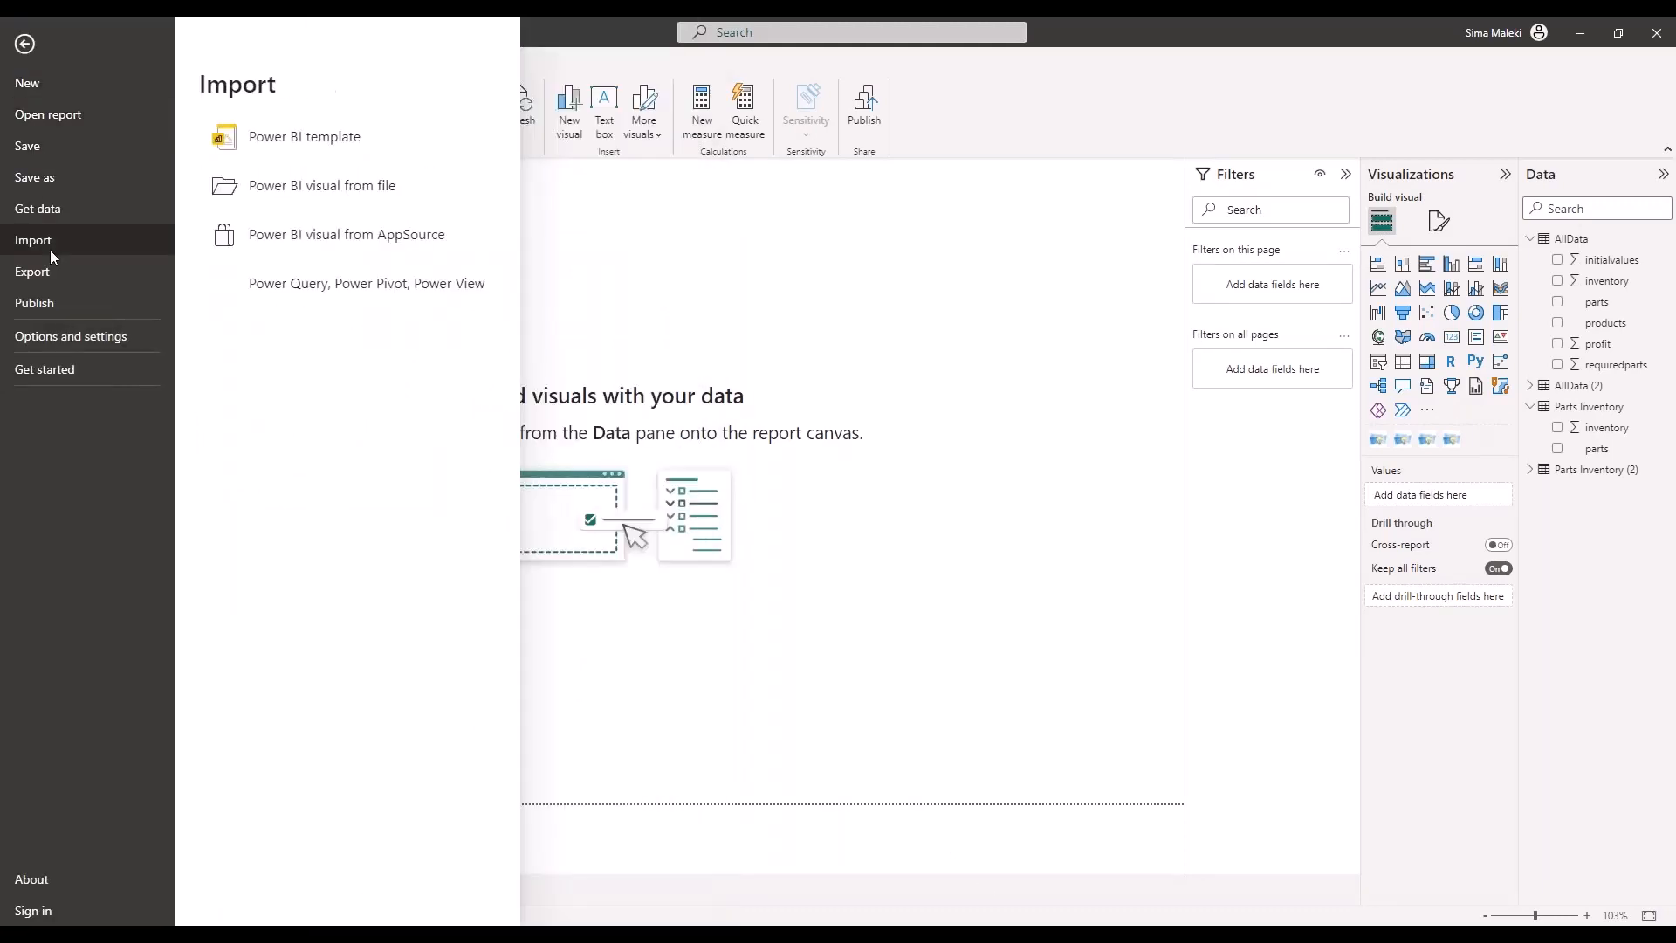
left_click(281, 187)
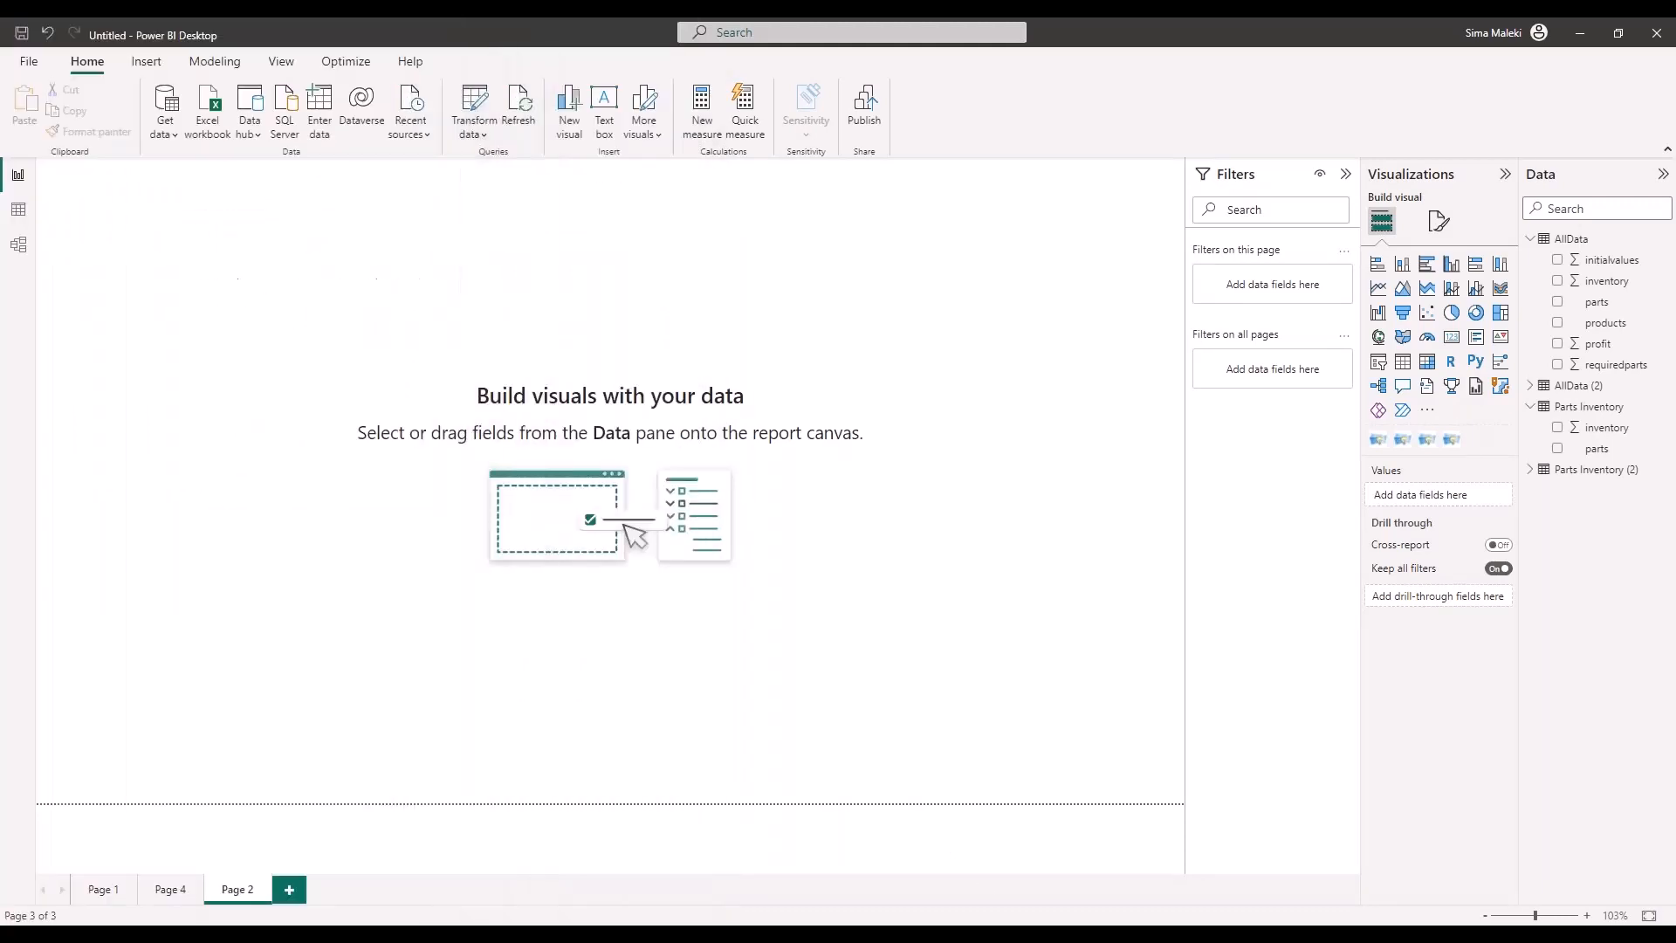
left_click(932, 558)
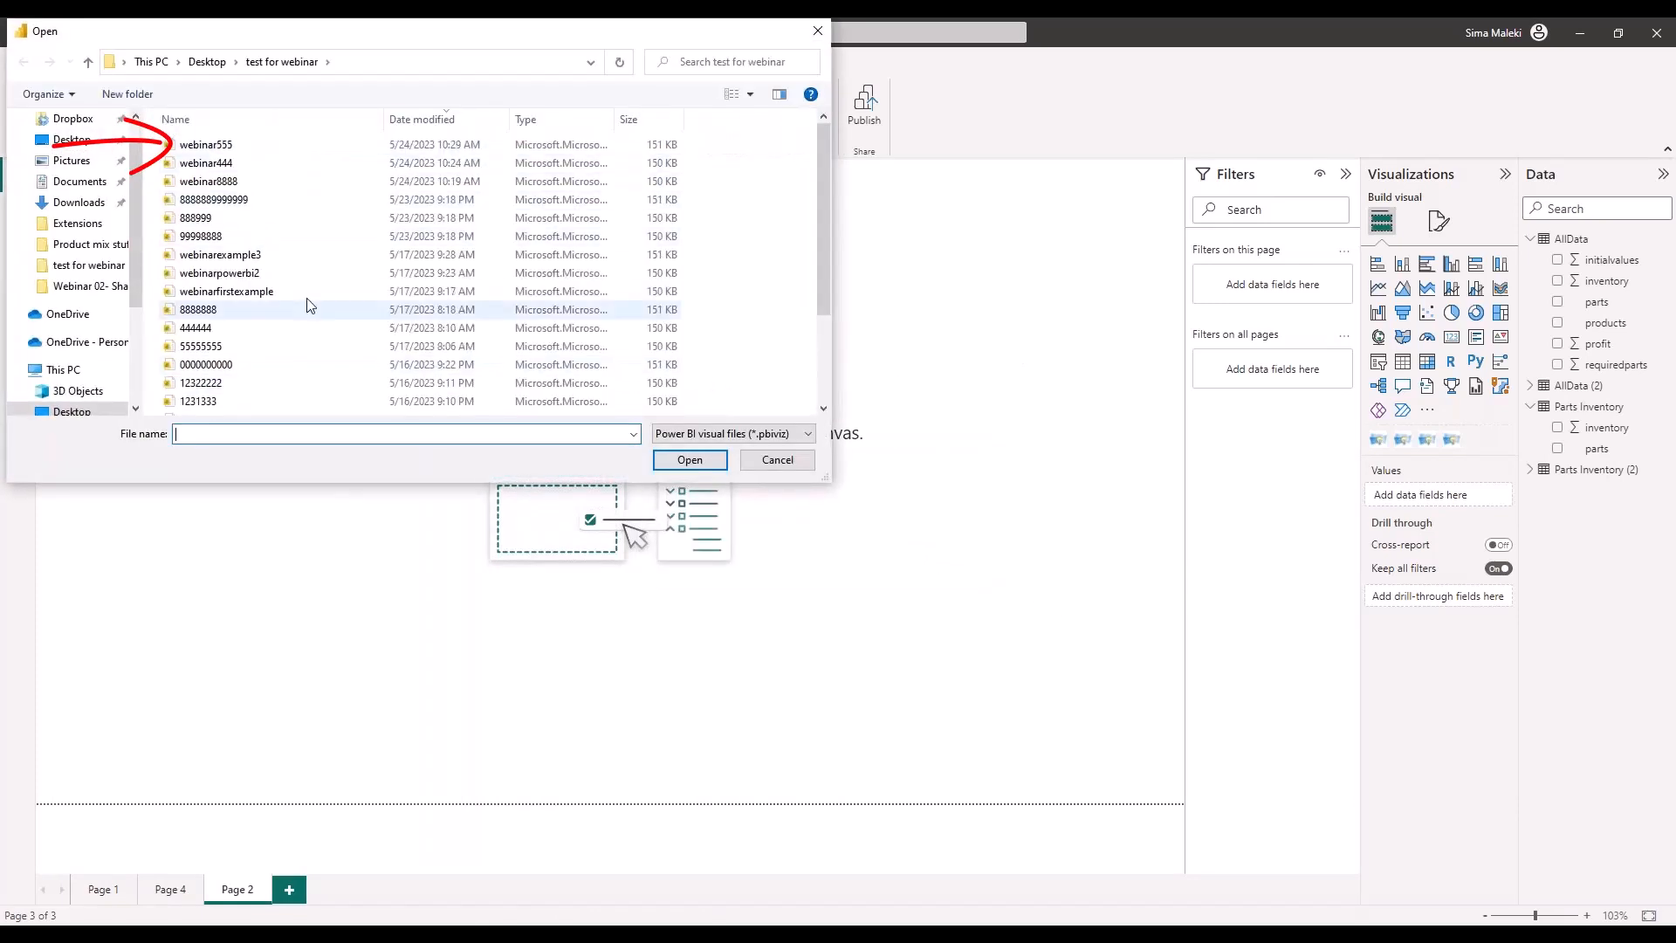
double_click(286, 147)
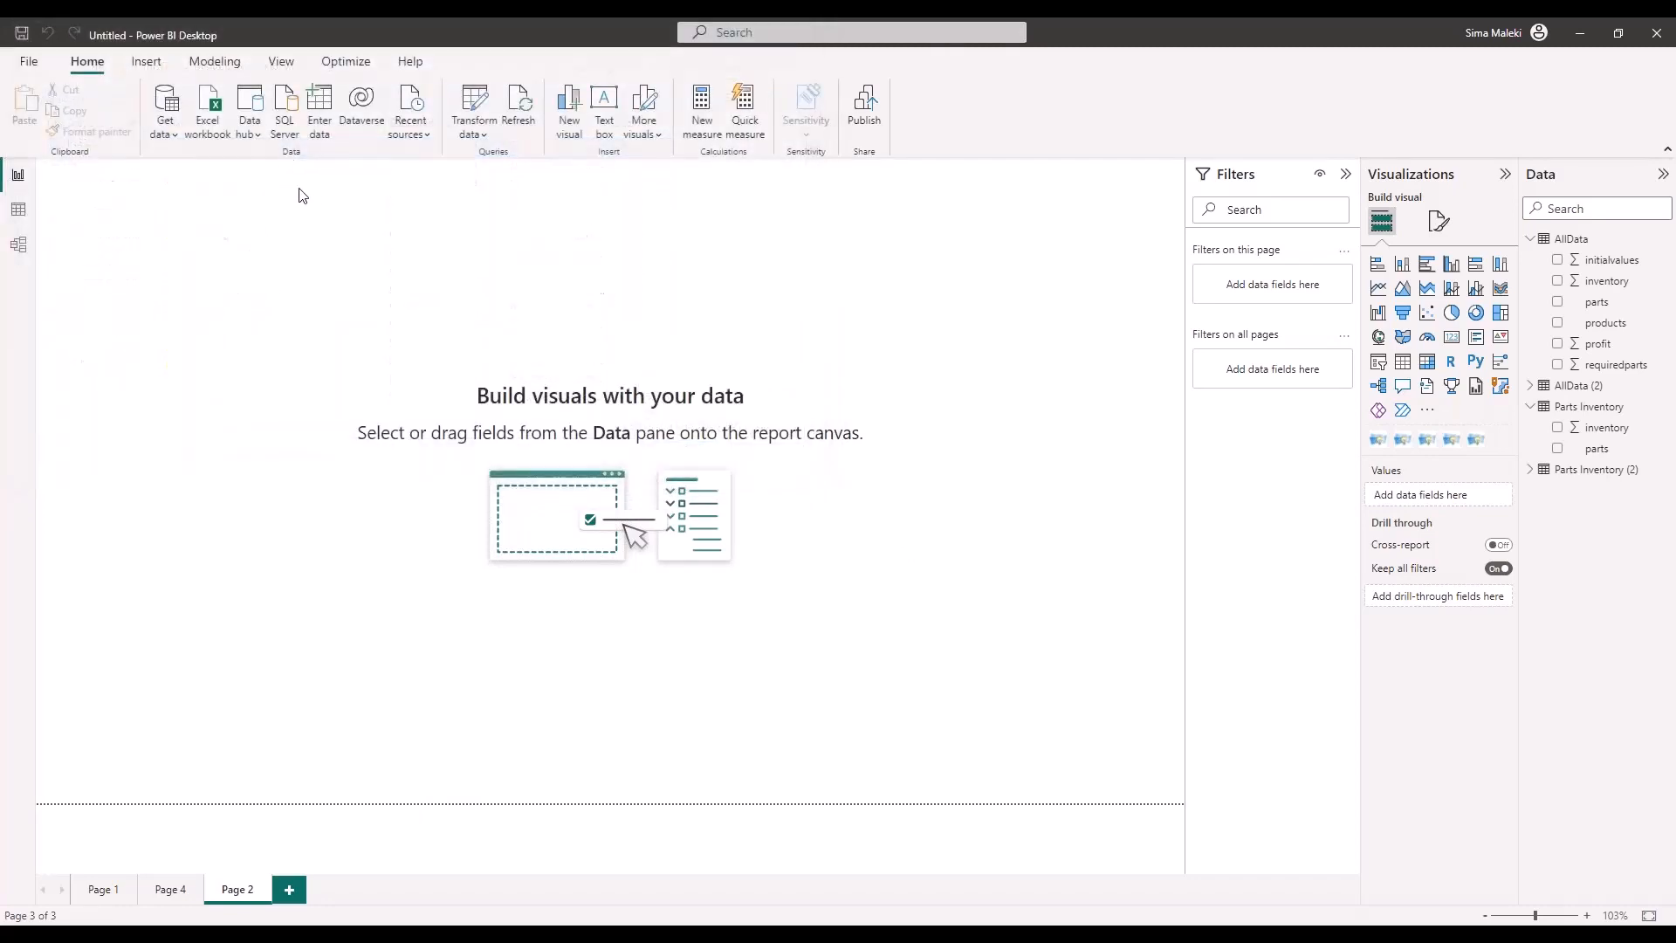
left_click(999, 510)
Add the newly imported custom visual to Page 2 and enlarge it to fill most of the canvas
left_click(1475, 439)
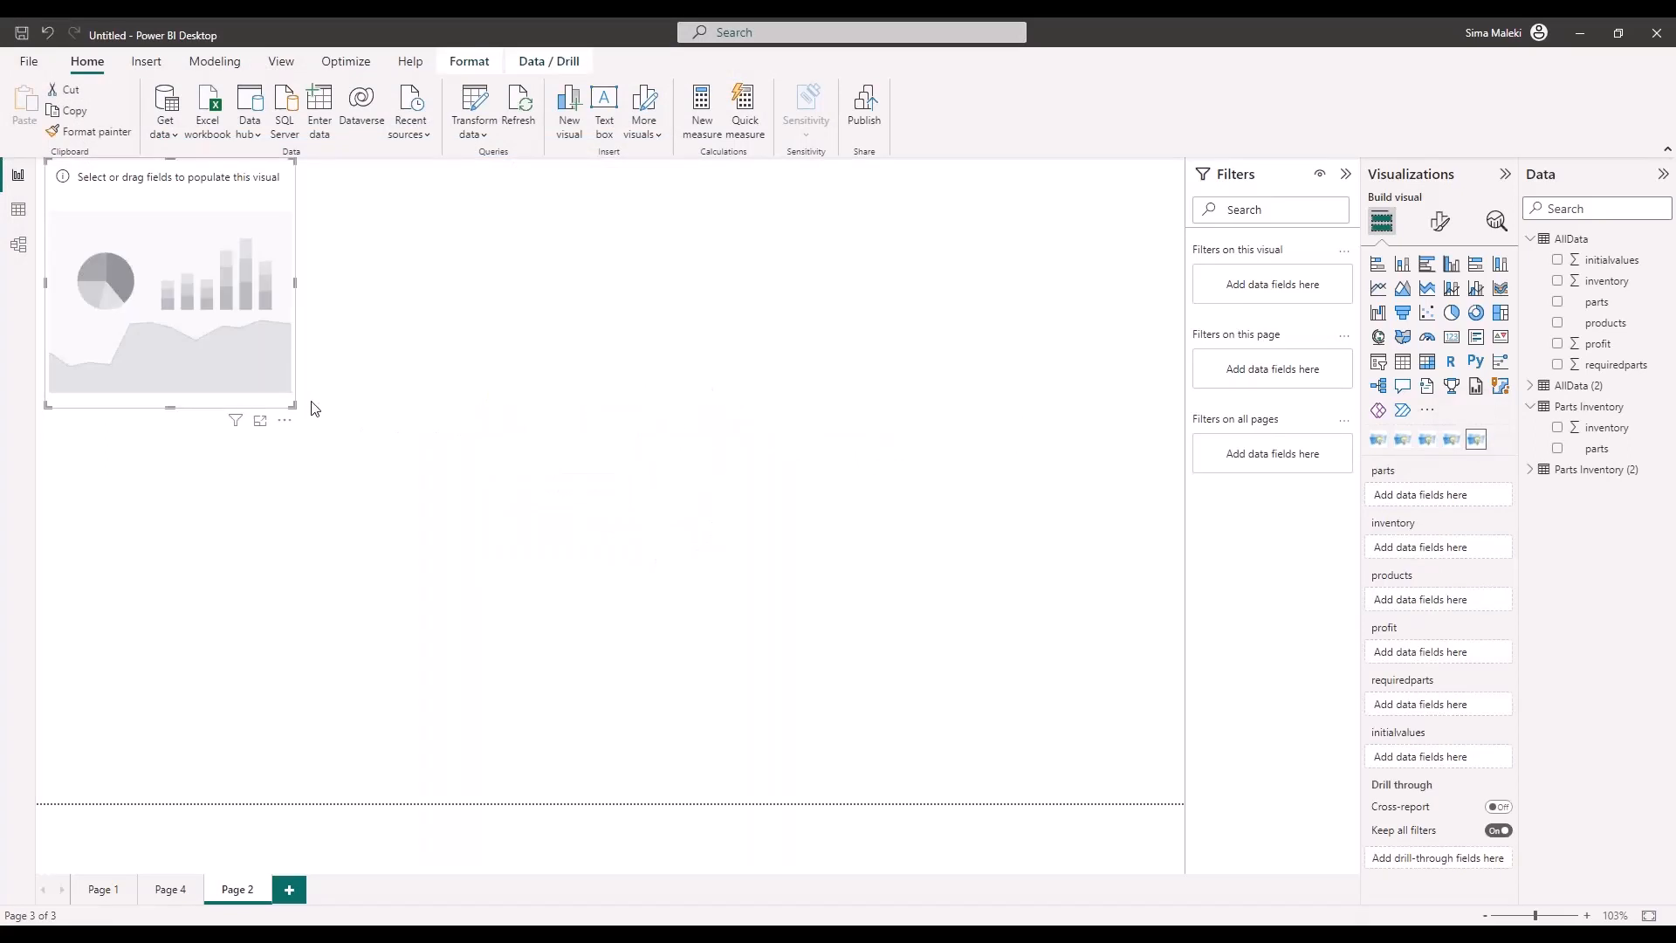
left_click_drag(294, 405, 1022, 744)
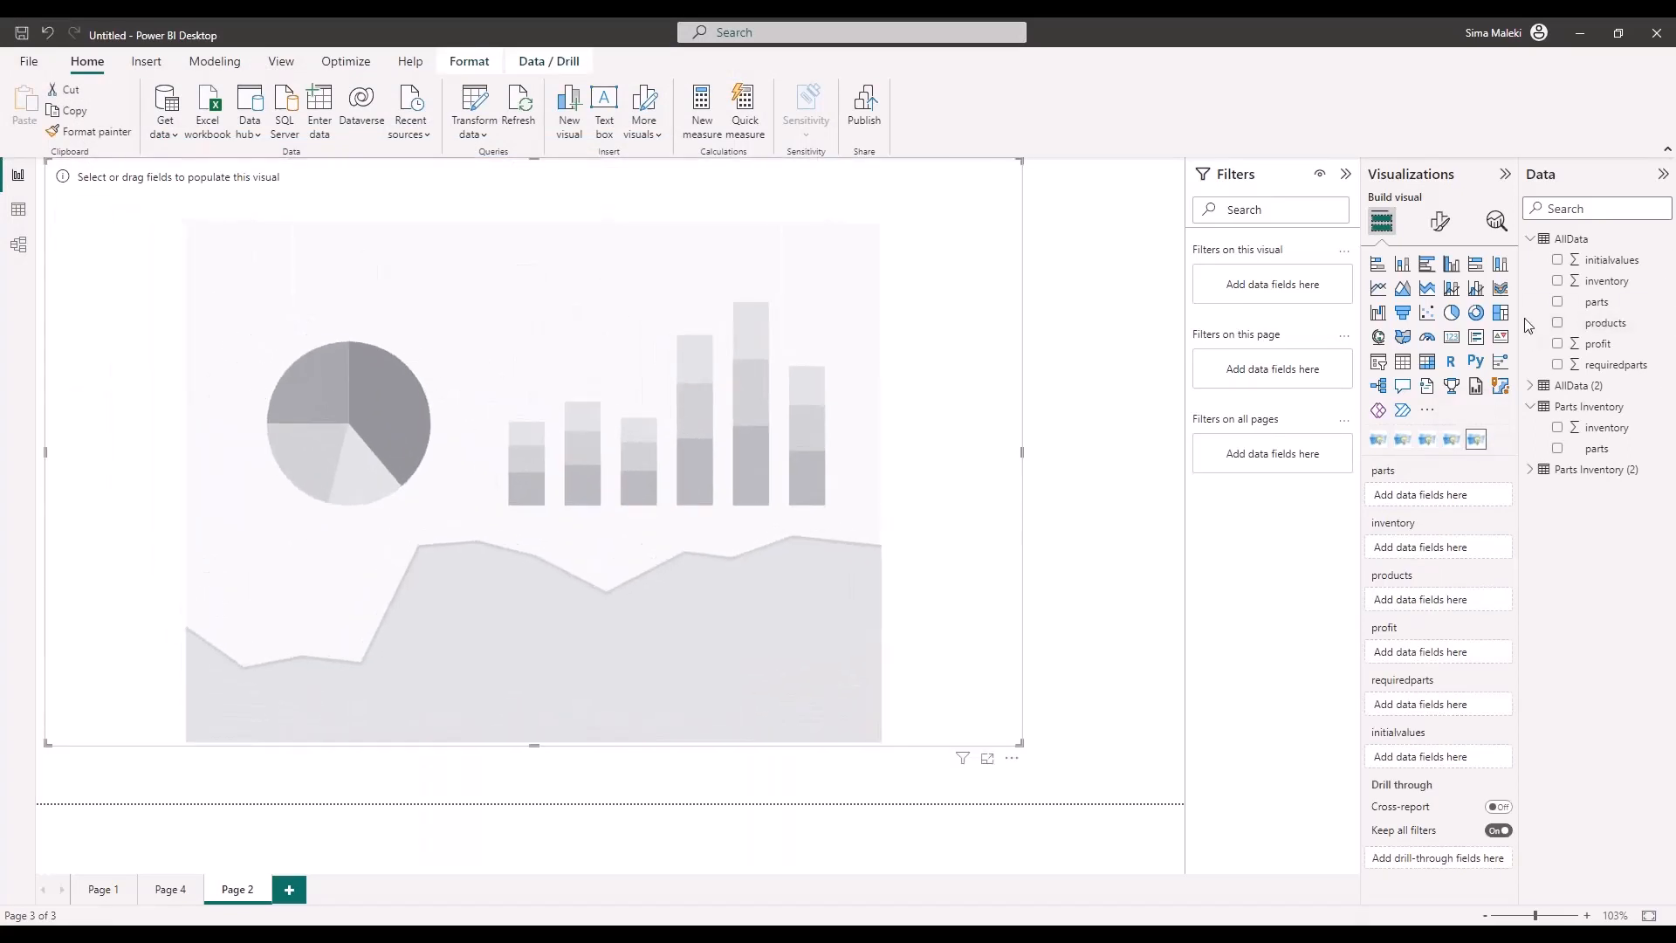
mouse_move(1530, 780)
left_mouse_down()
mouse_move(1306, 780)
mouse_move(1301, 436)
mouse_move(1511, 527)
mouse_move(1570, 755)
mouse_move(1532, 772)
left_mouse_up()
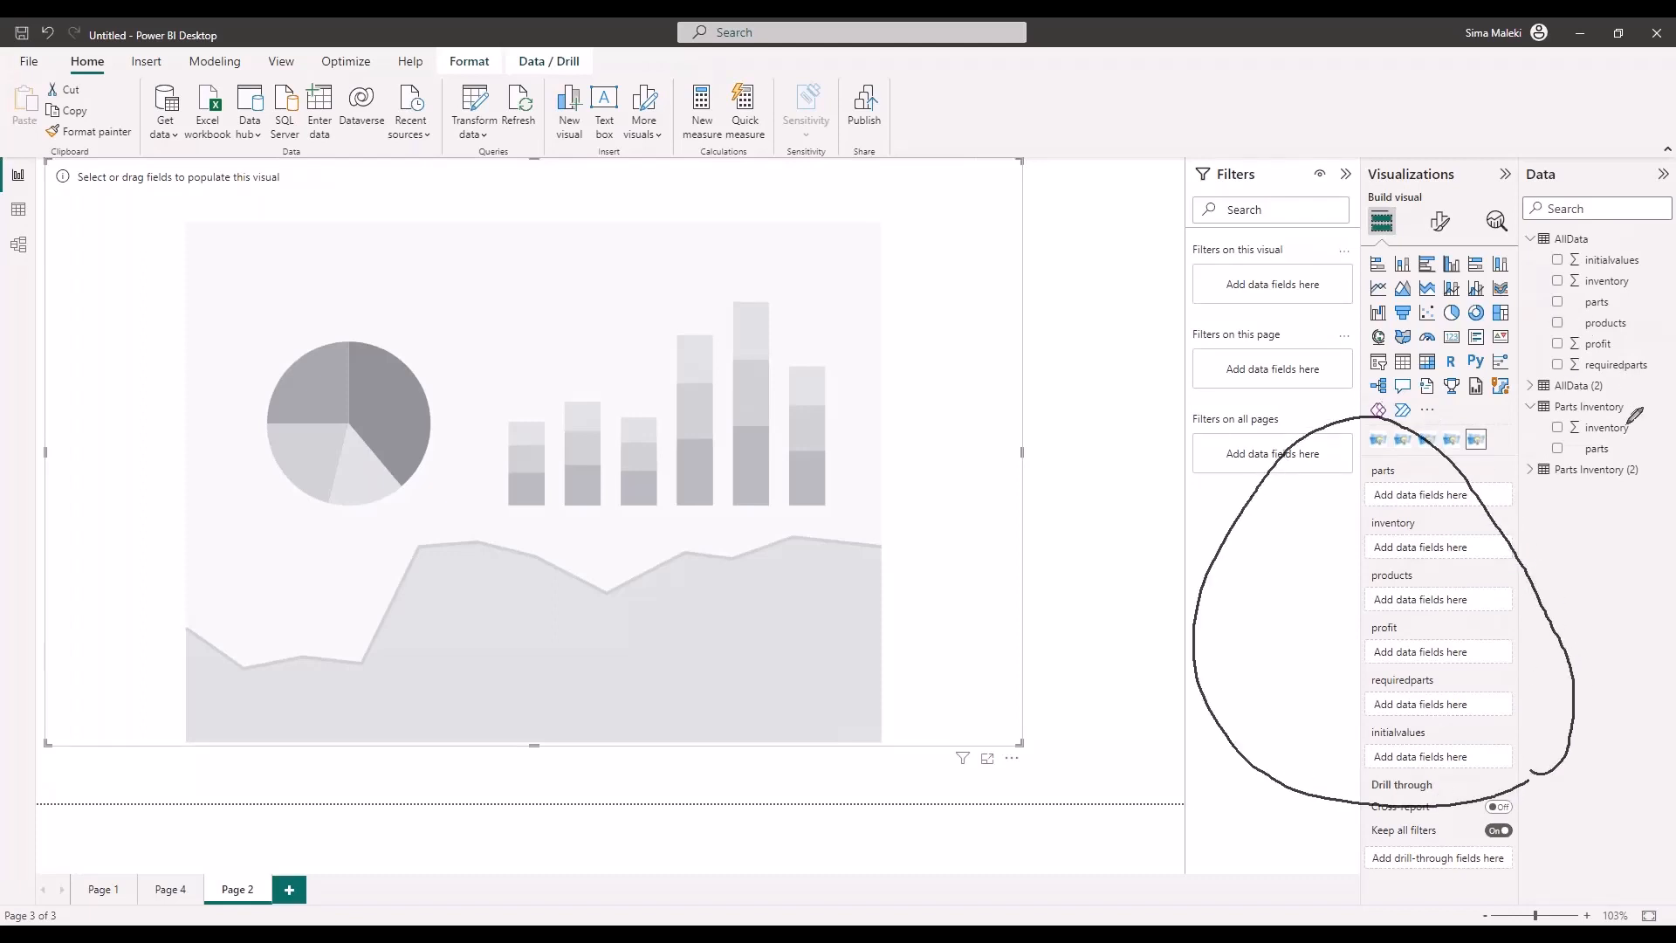
mouse_move(1657, 381)
left_mouse_down()
mouse_move(1585, 377)
mouse_move(1567, 202)
left_mouse_up()
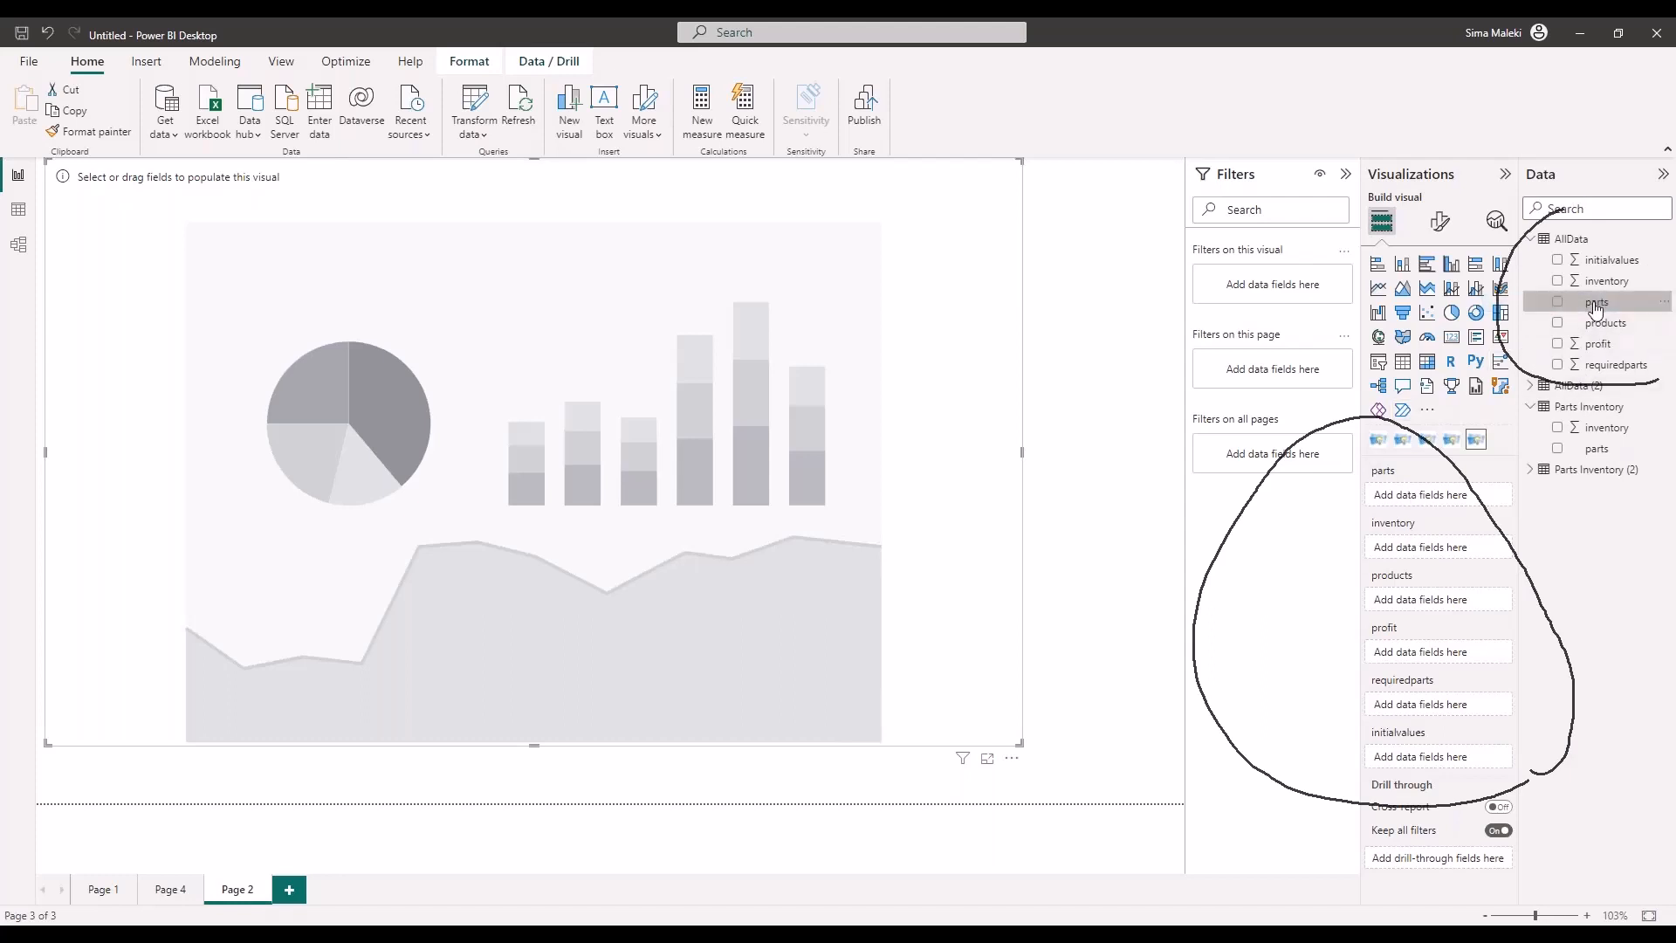
Bind the visual's parts and inventory inputs to the matching AllData fields, setting inventory to Don't summarize
left_click_drag(1596, 301, 1437, 472)
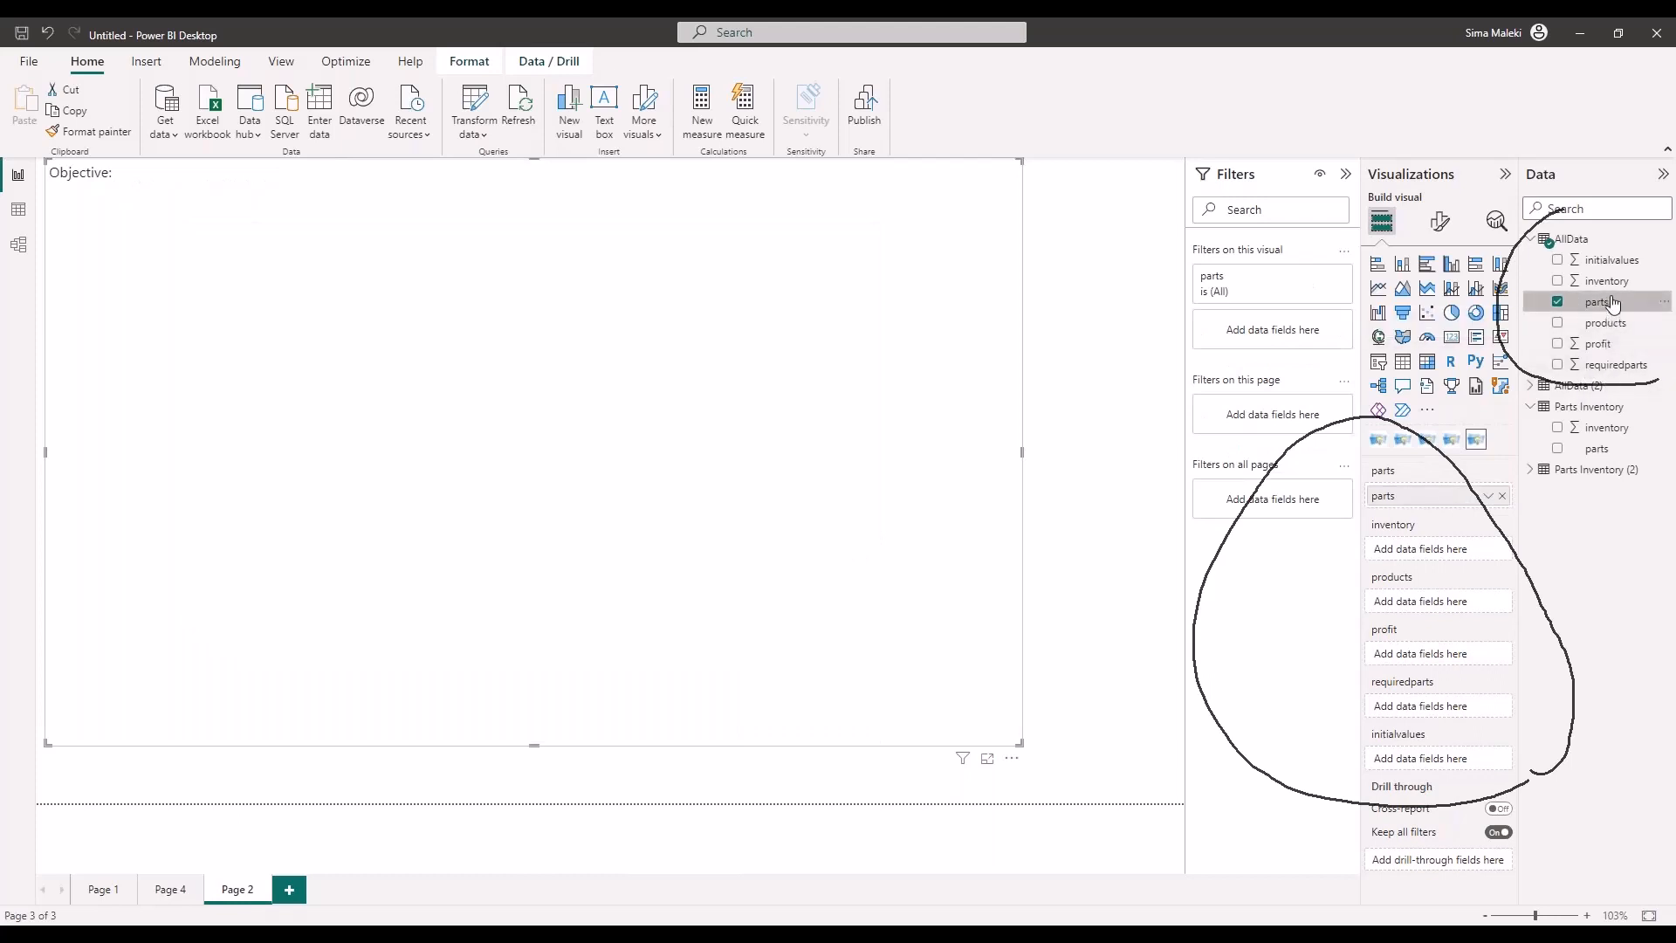
left_click_drag(1606, 281, 1439, 550)
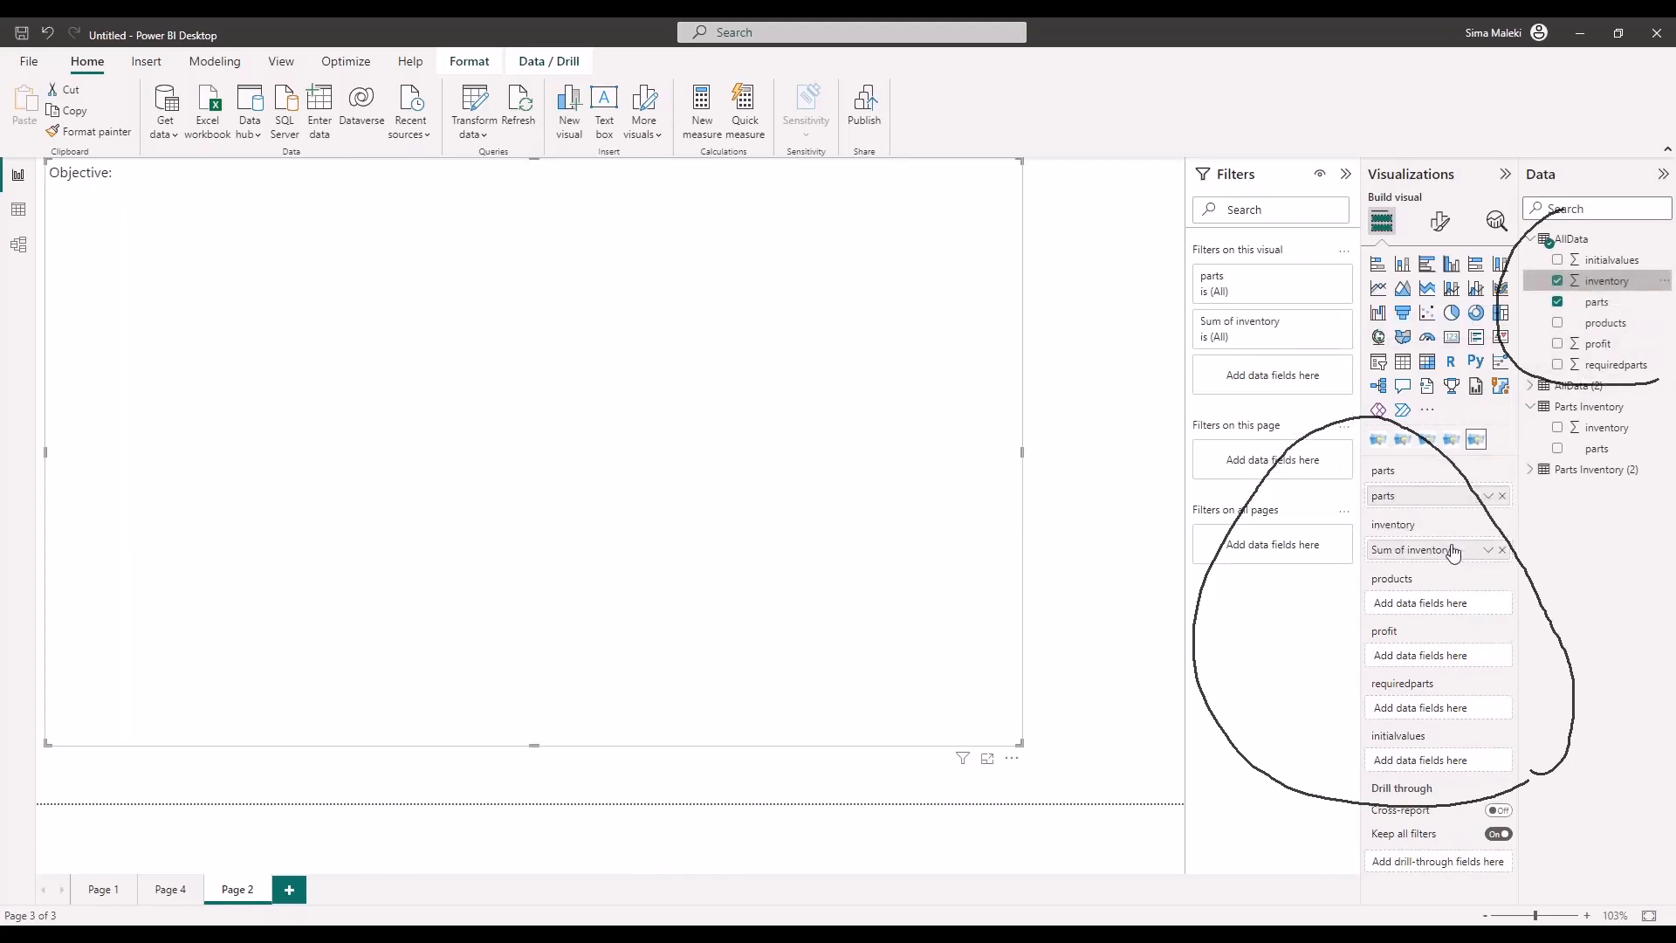
left_click(1489, 550)
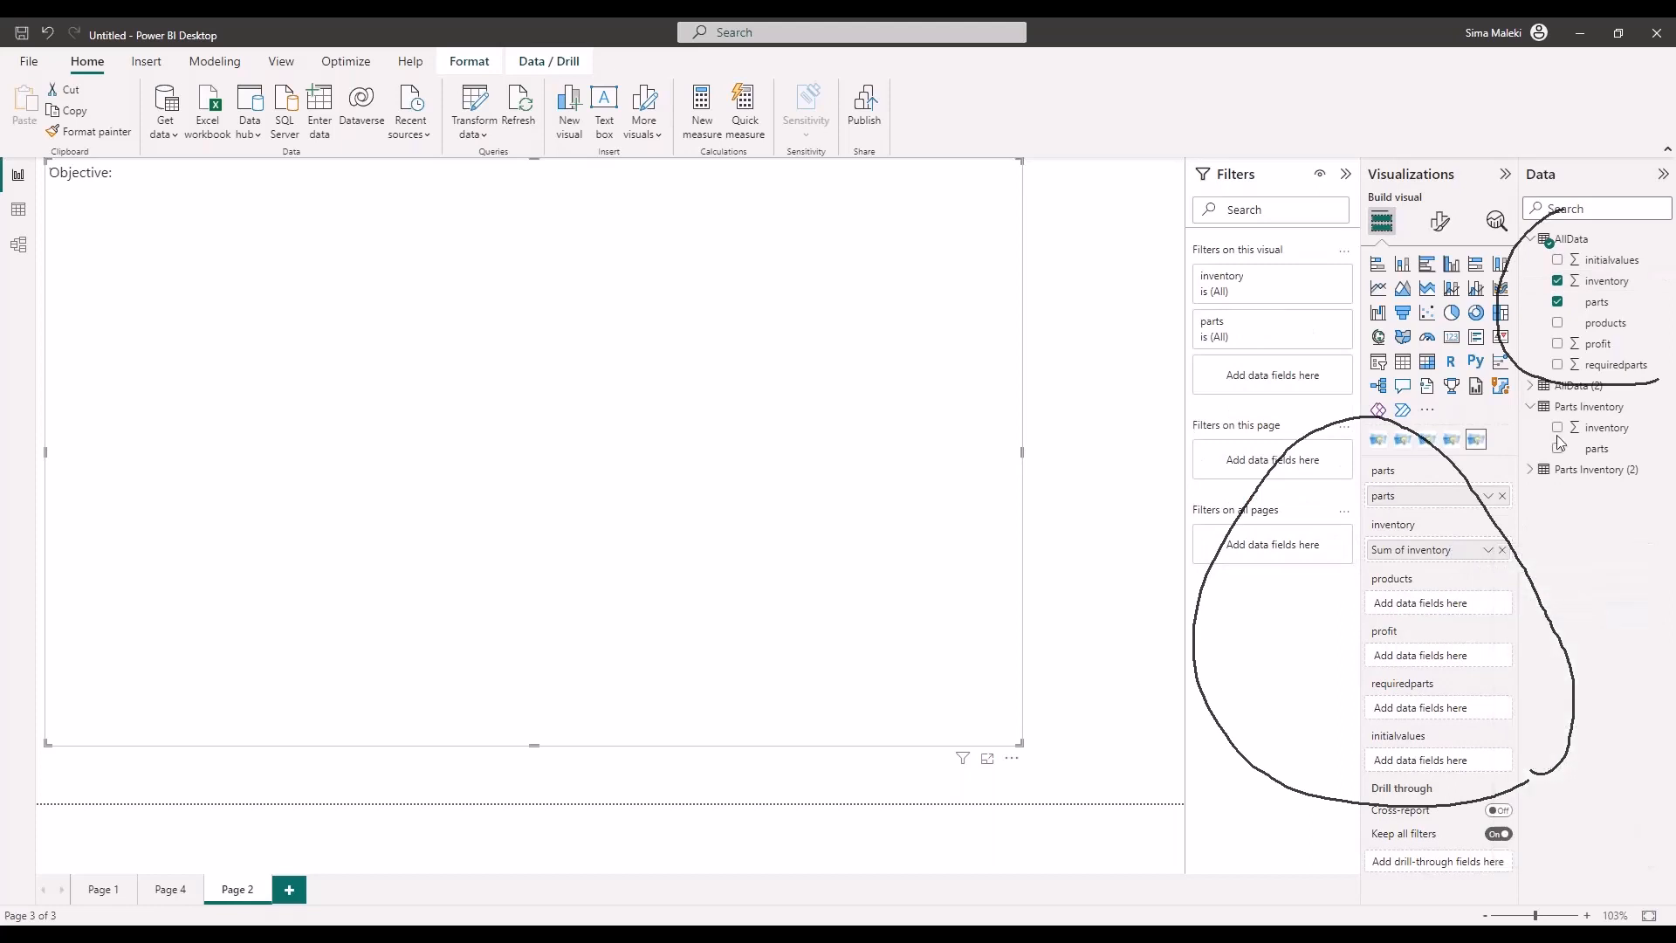
left_click(1541, 619)
Bind the products and profit inputs to the matching AllData fields, setting profit to Don't summarize
left_click_drag(1600, 327, 1444, 616)
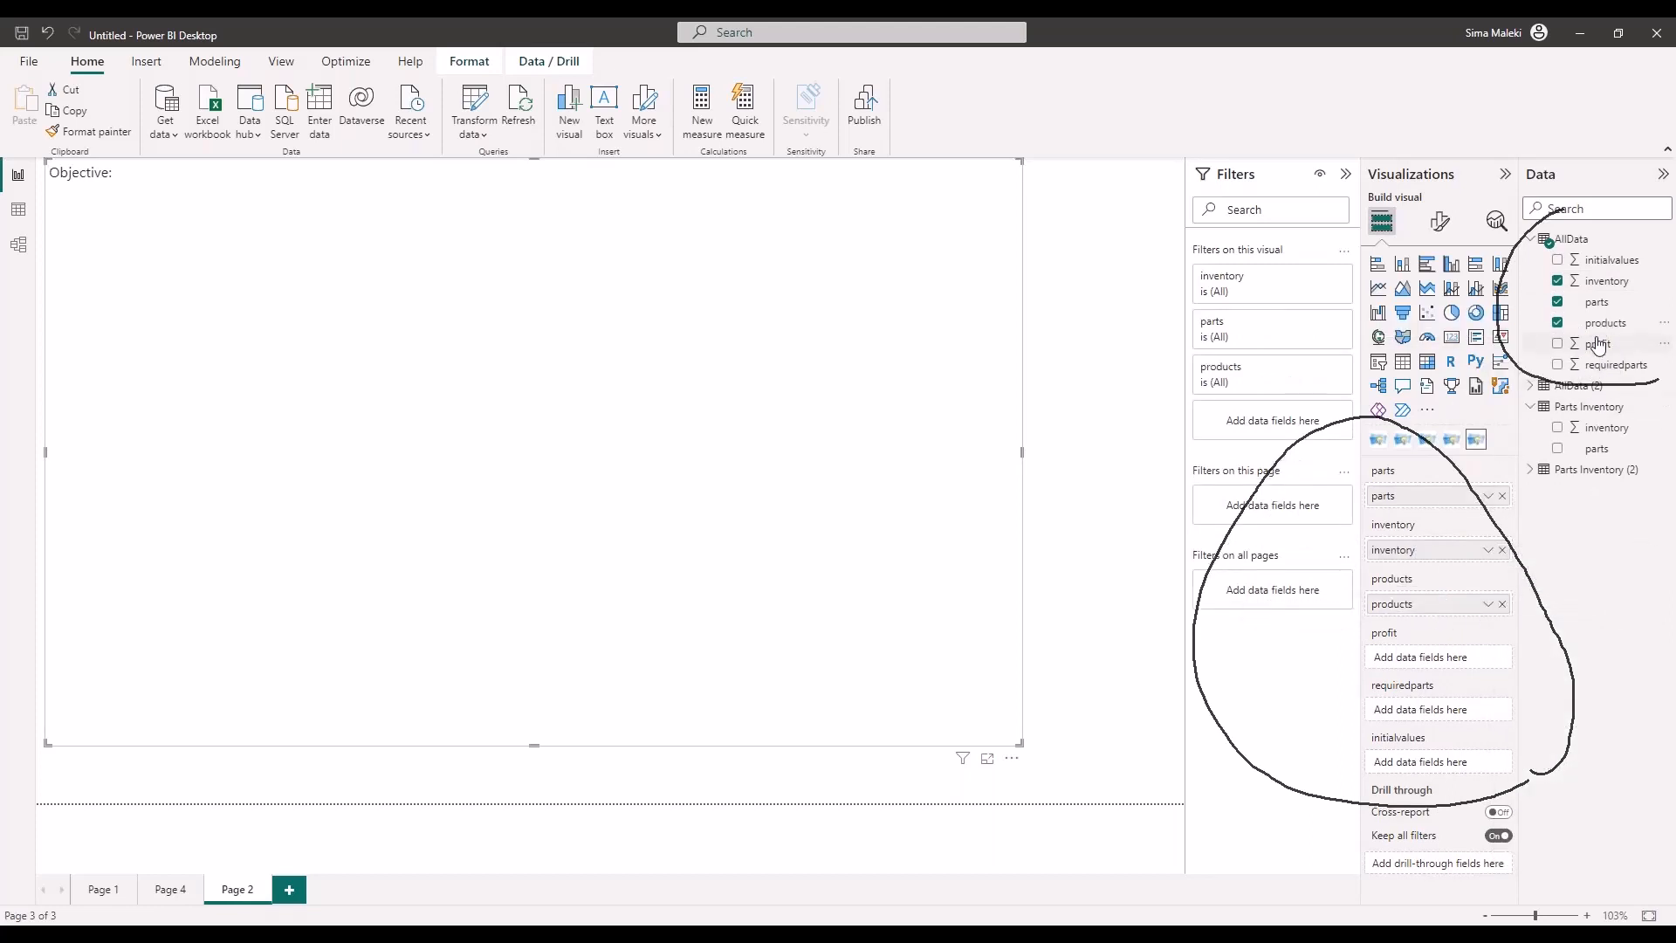
left_click_drag(1599, 343, 1463, 663)
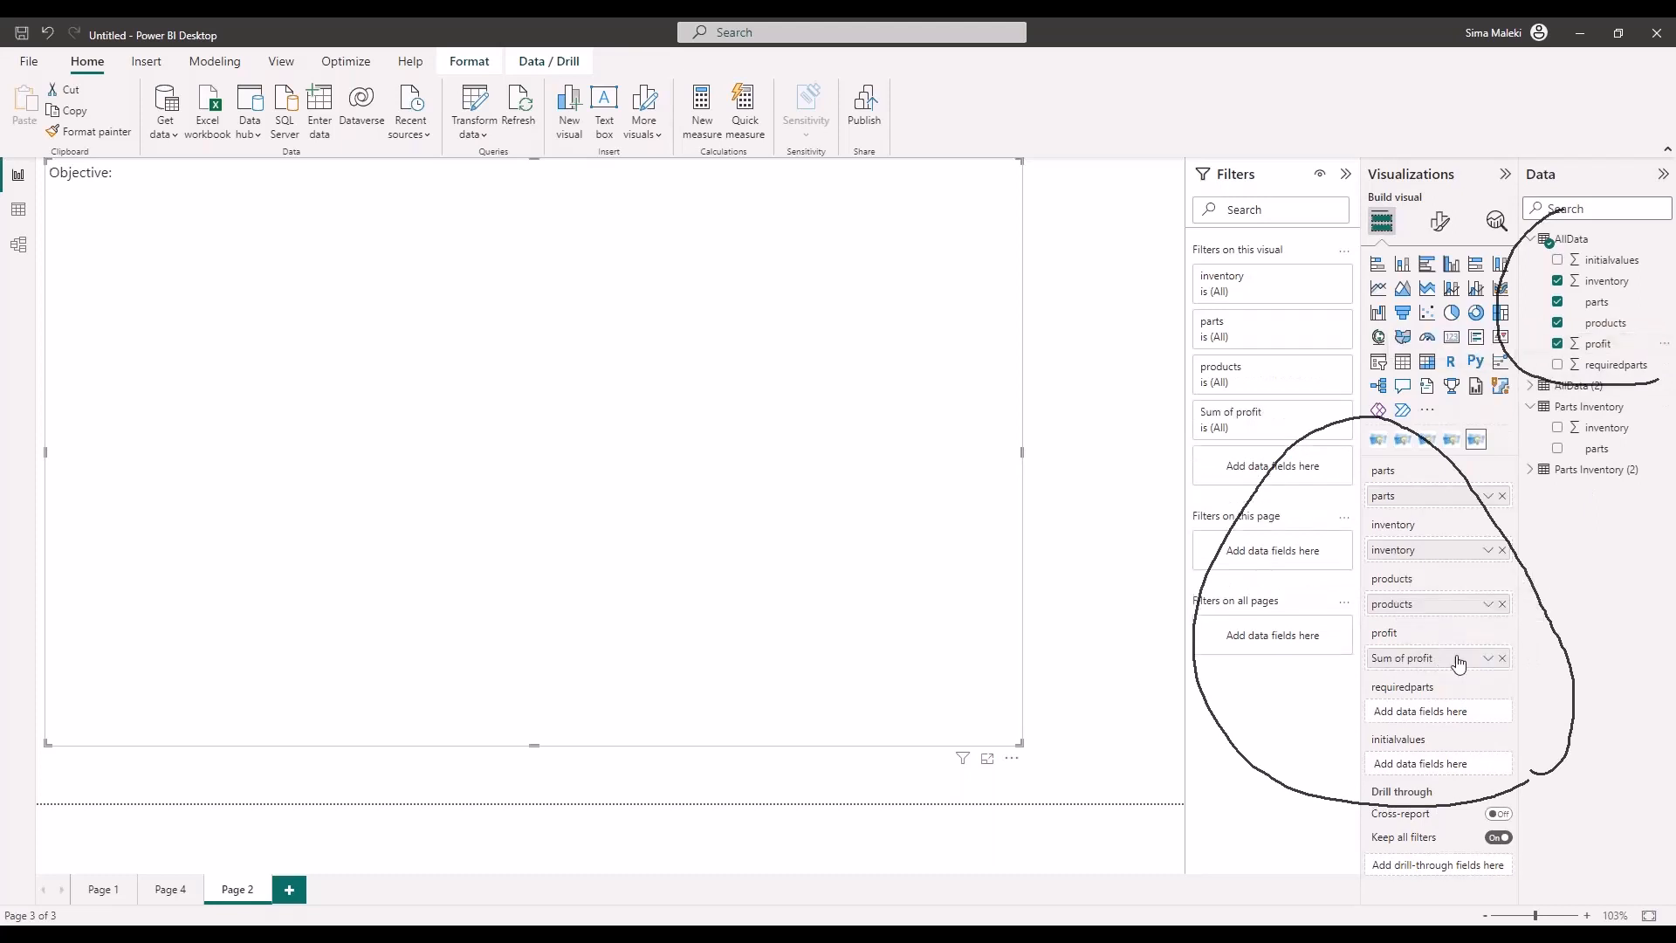
left_click(1487, 661)
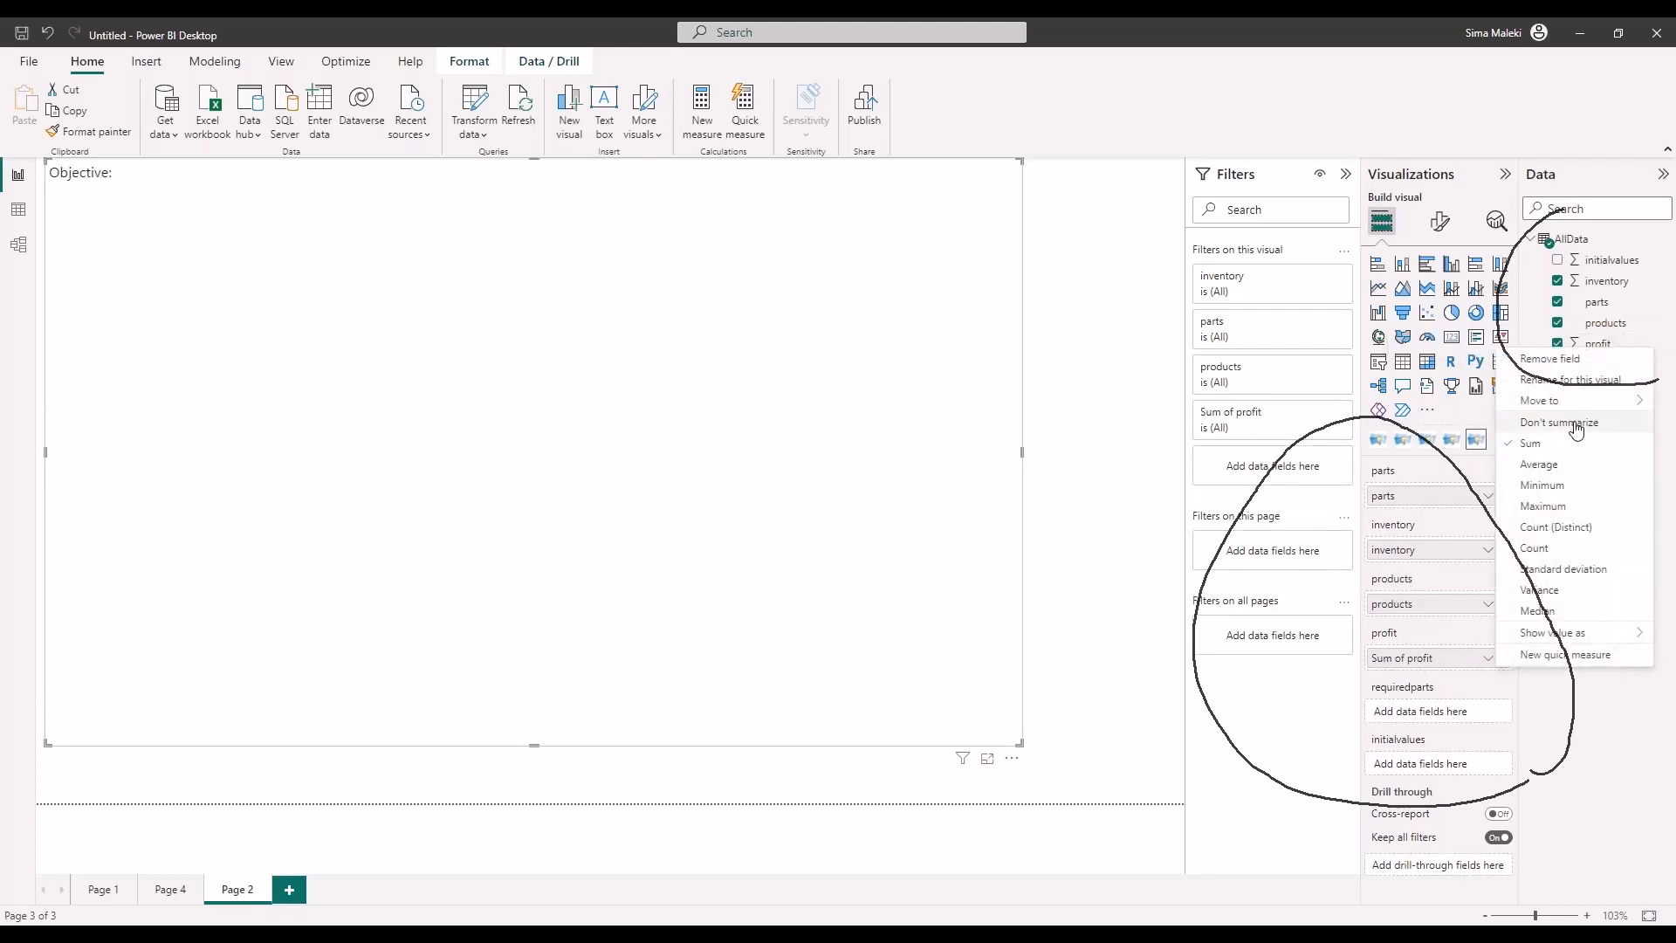
left_click(1576, 427)
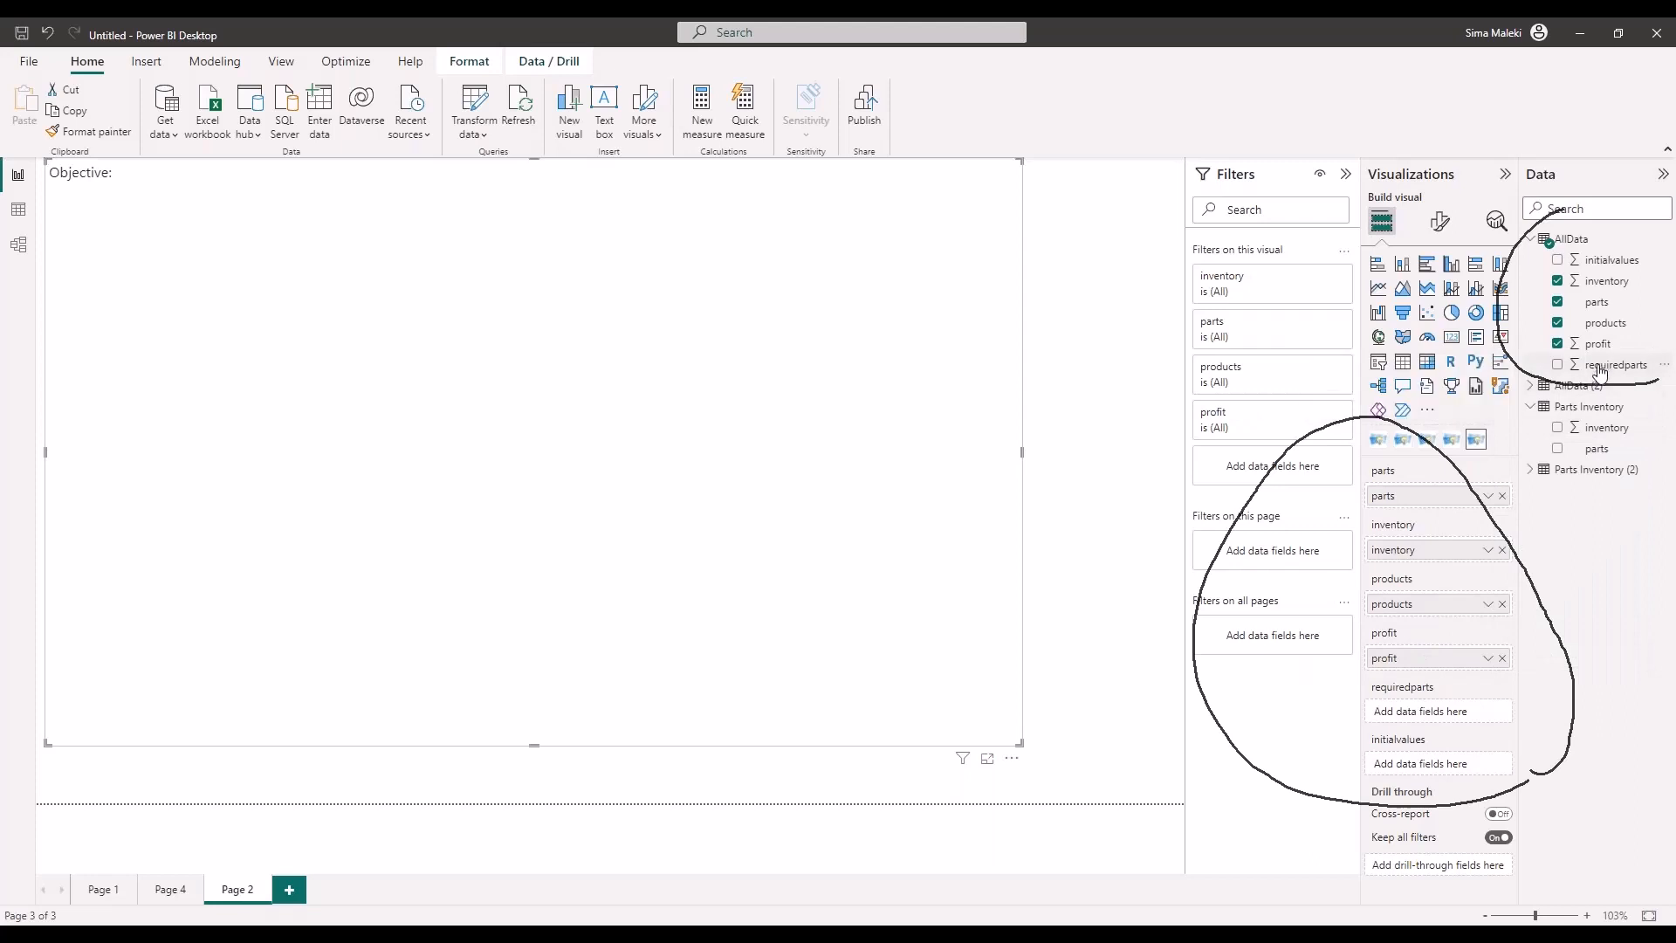
Bind requiredparts and initialvalues to the matching AllData fields, both set to Don't summarize, and enlarge the visual slightly
left_click_drag(1609, 367, 1449, 721)
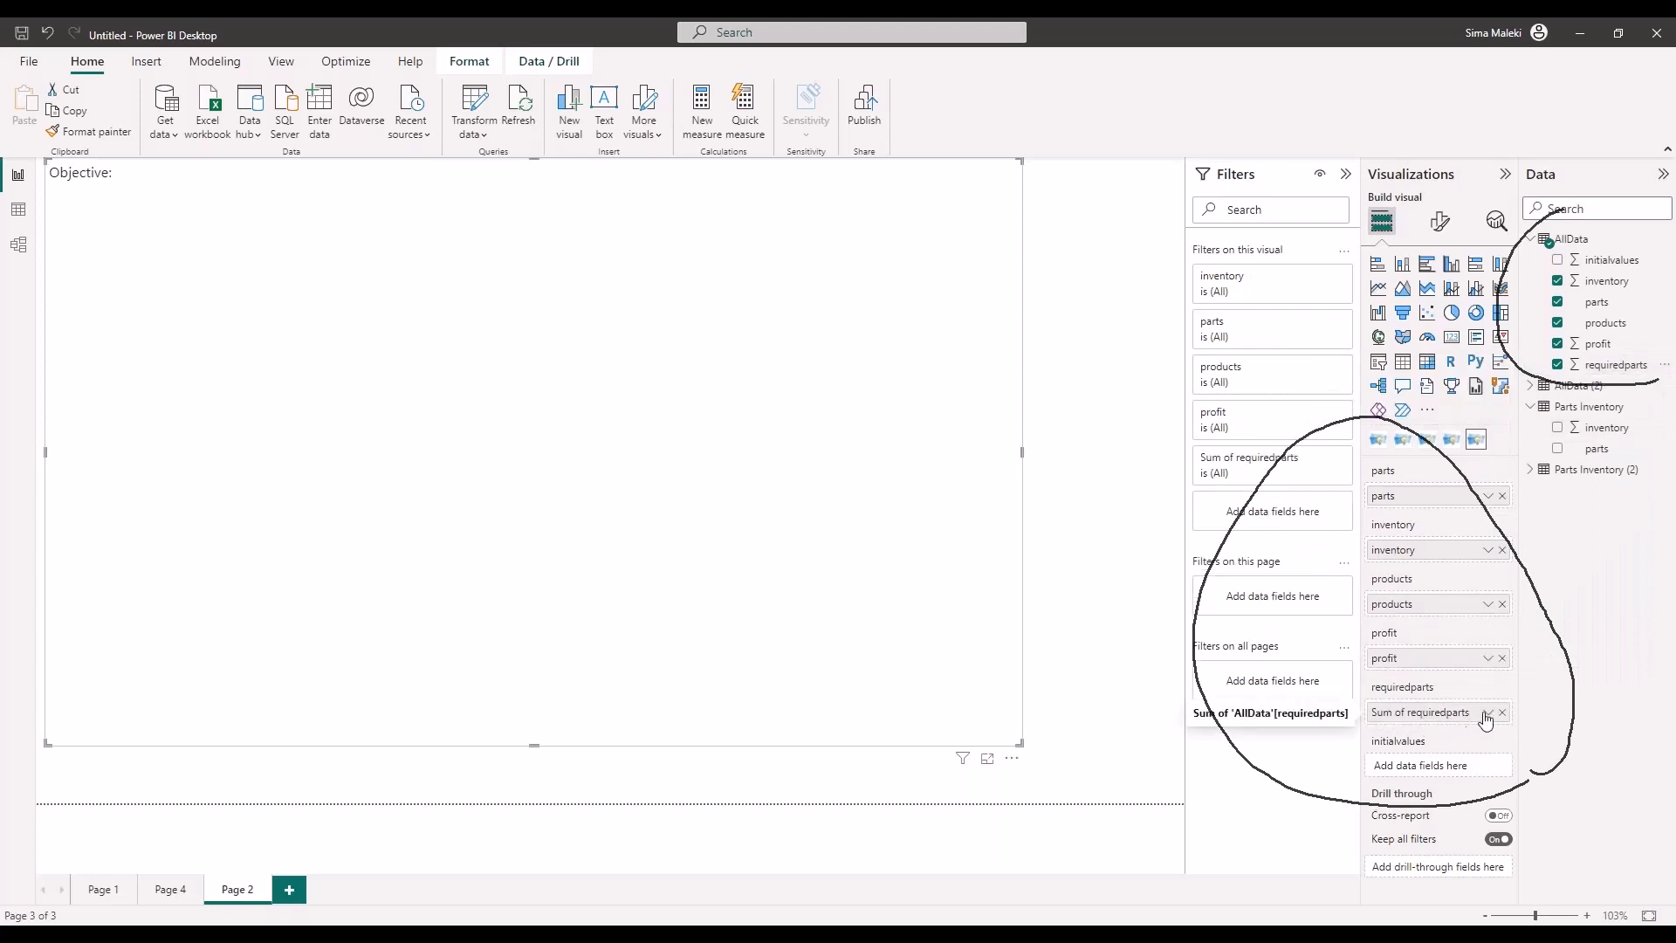
left_click(1487, 712)
left_click(1541, 479)
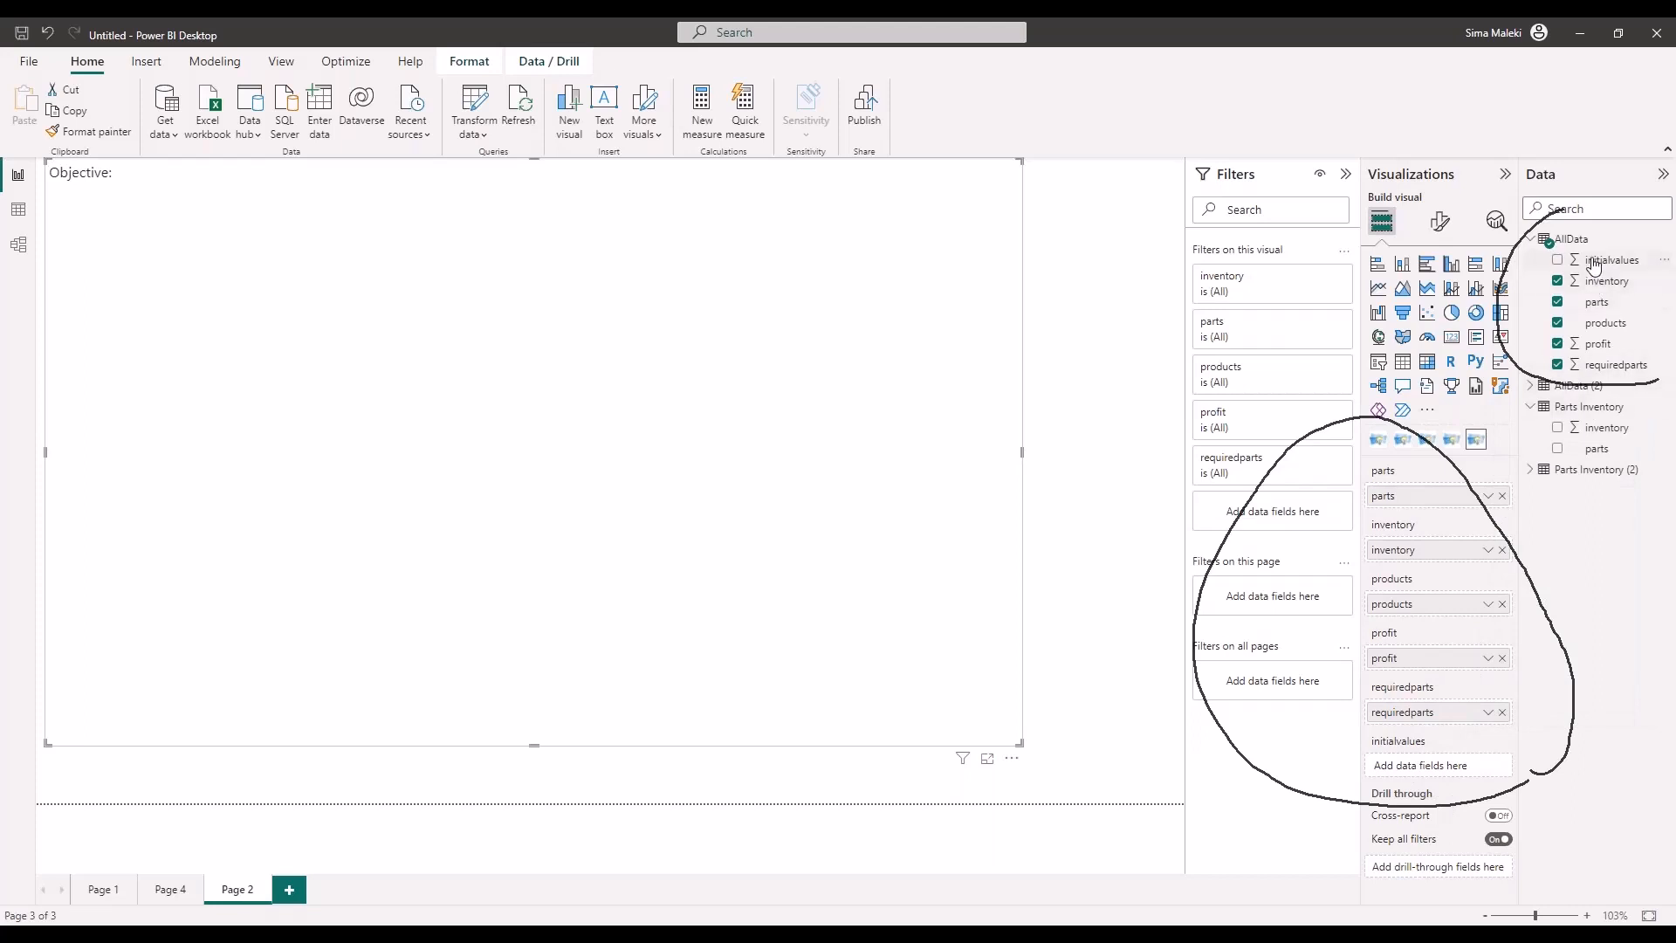
left_click_drag(1598, 261, 1434, 764)
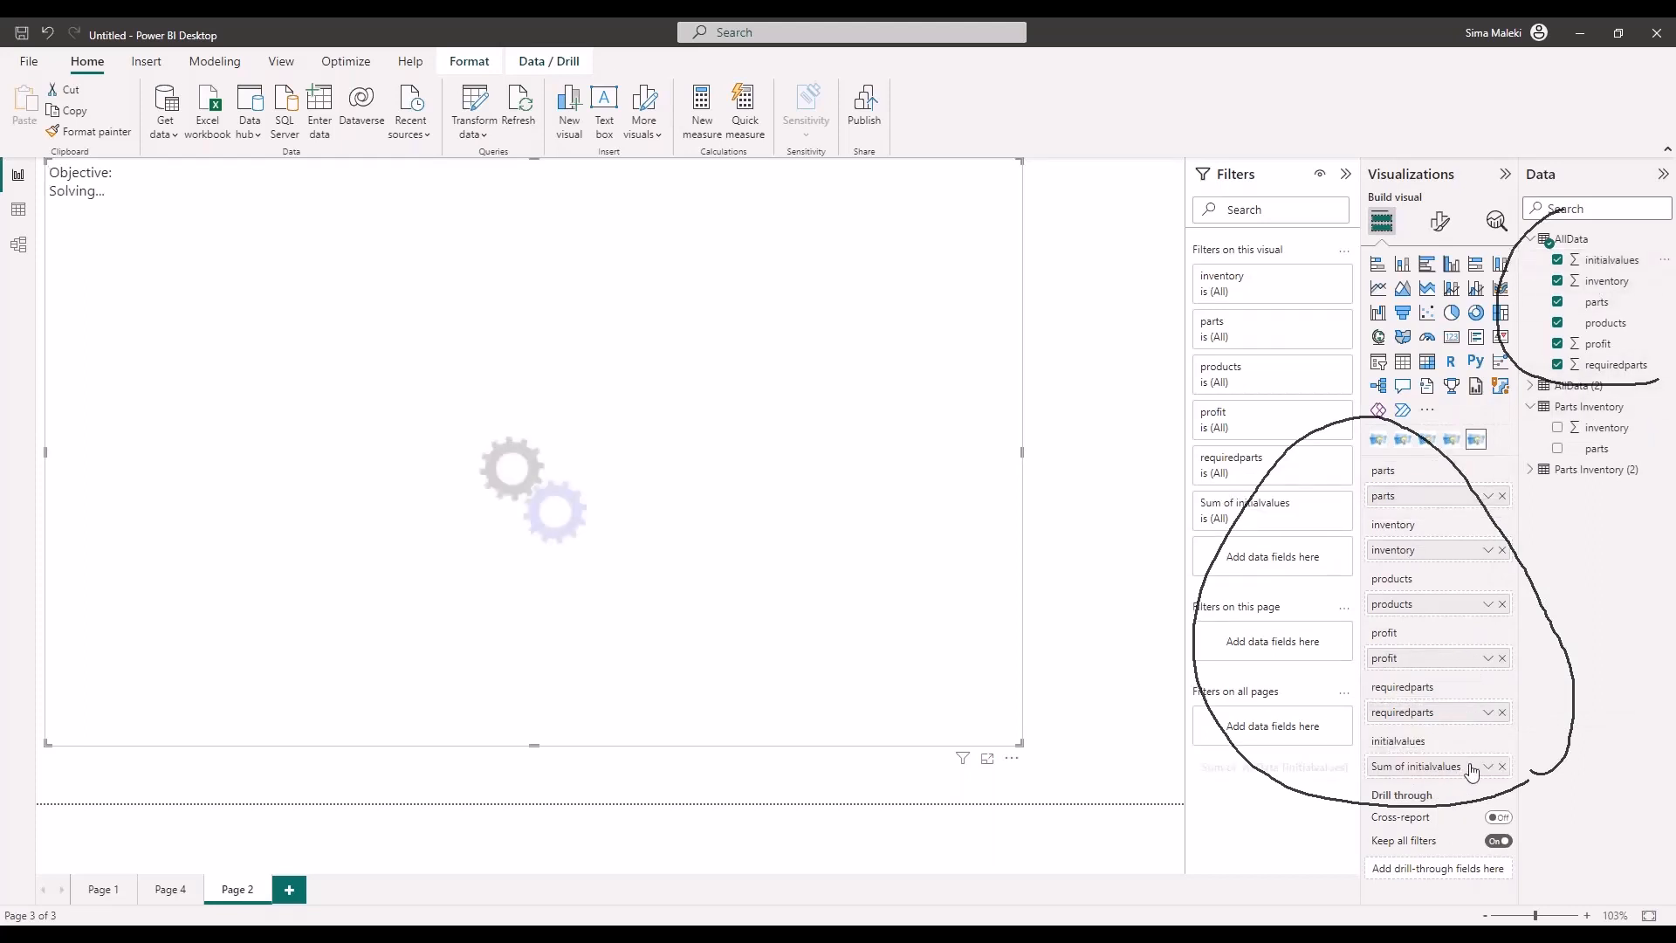
left_click(1487, 766)
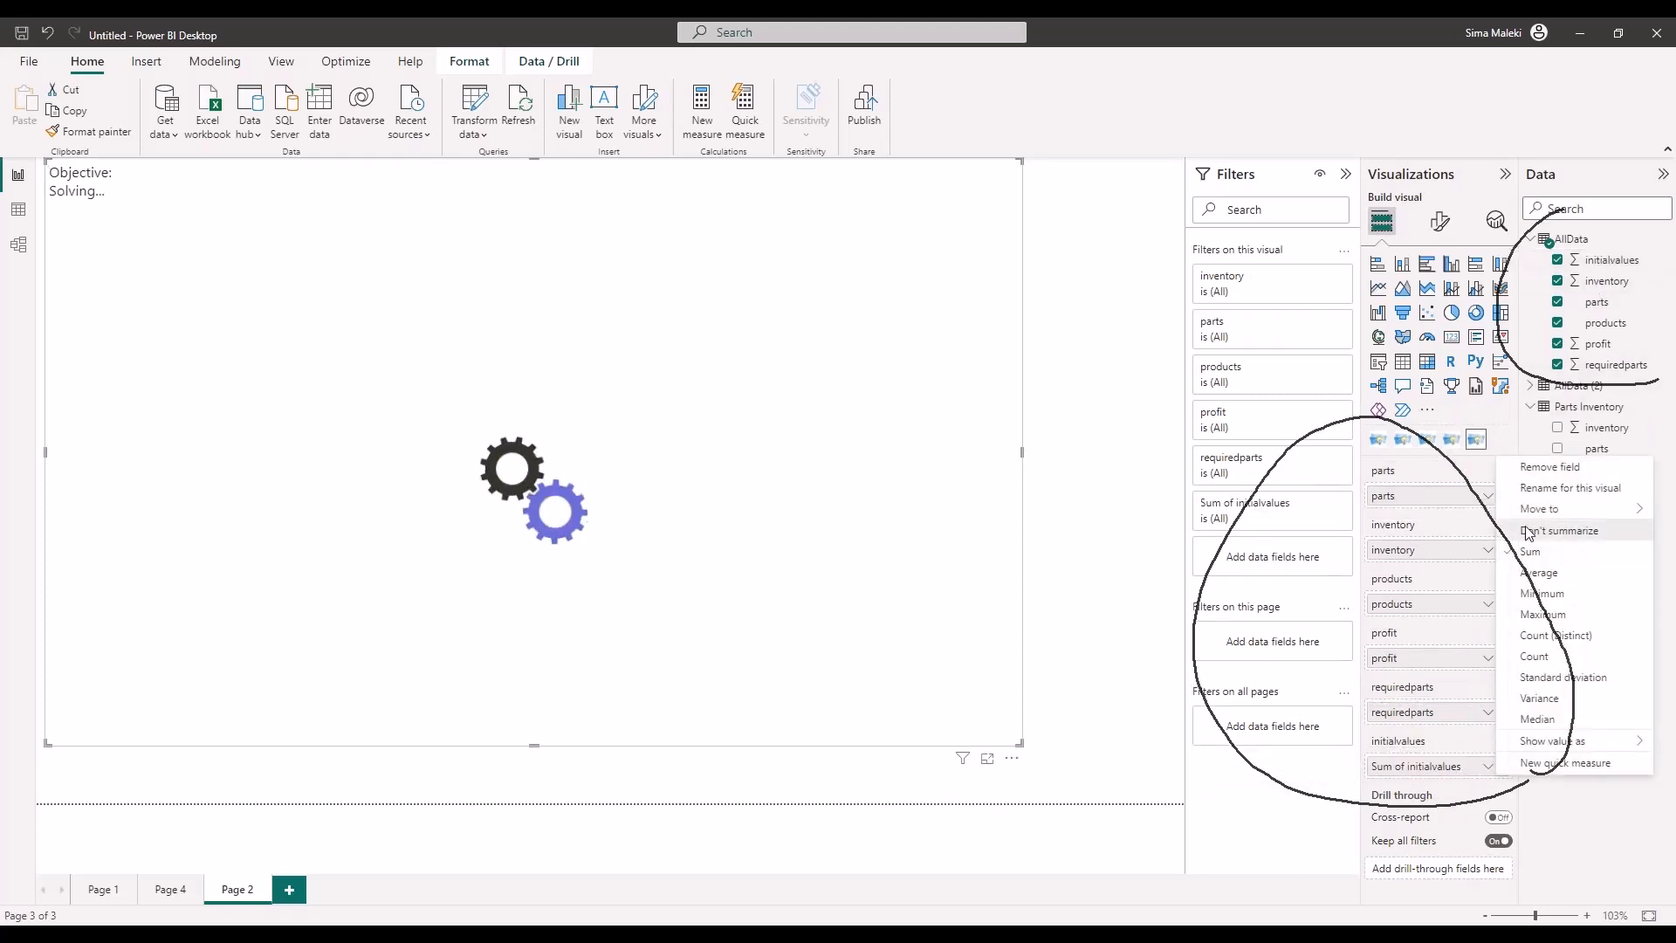
left_click(1550, 530)
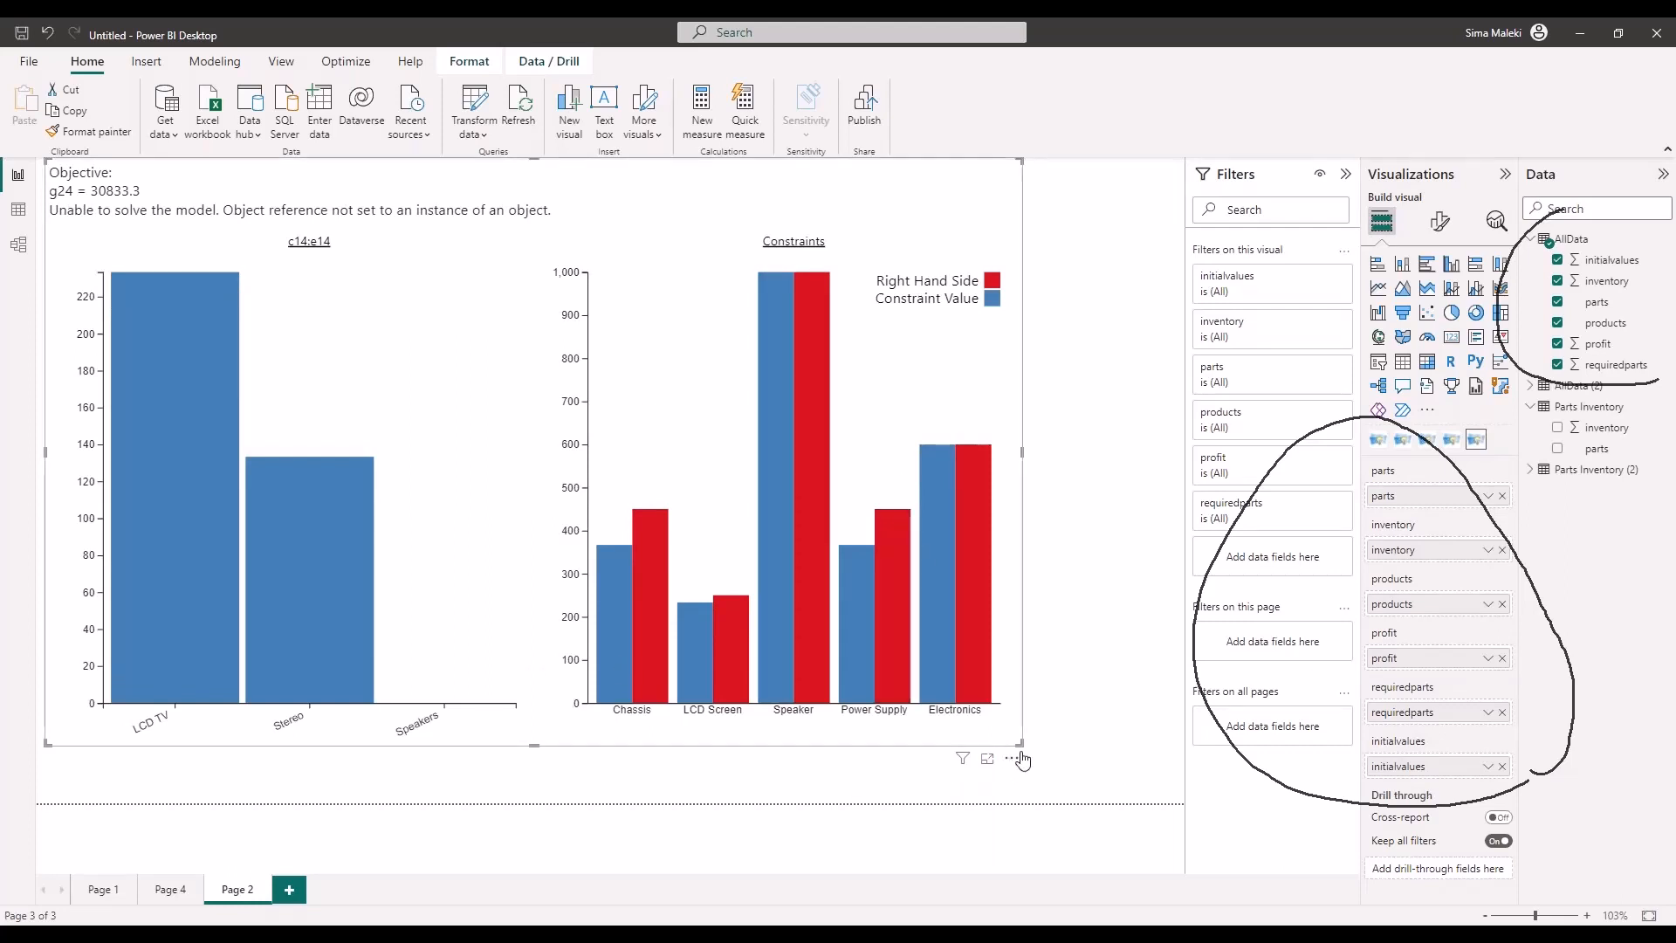
left_click_drag(1019, 745, 1102, 772)
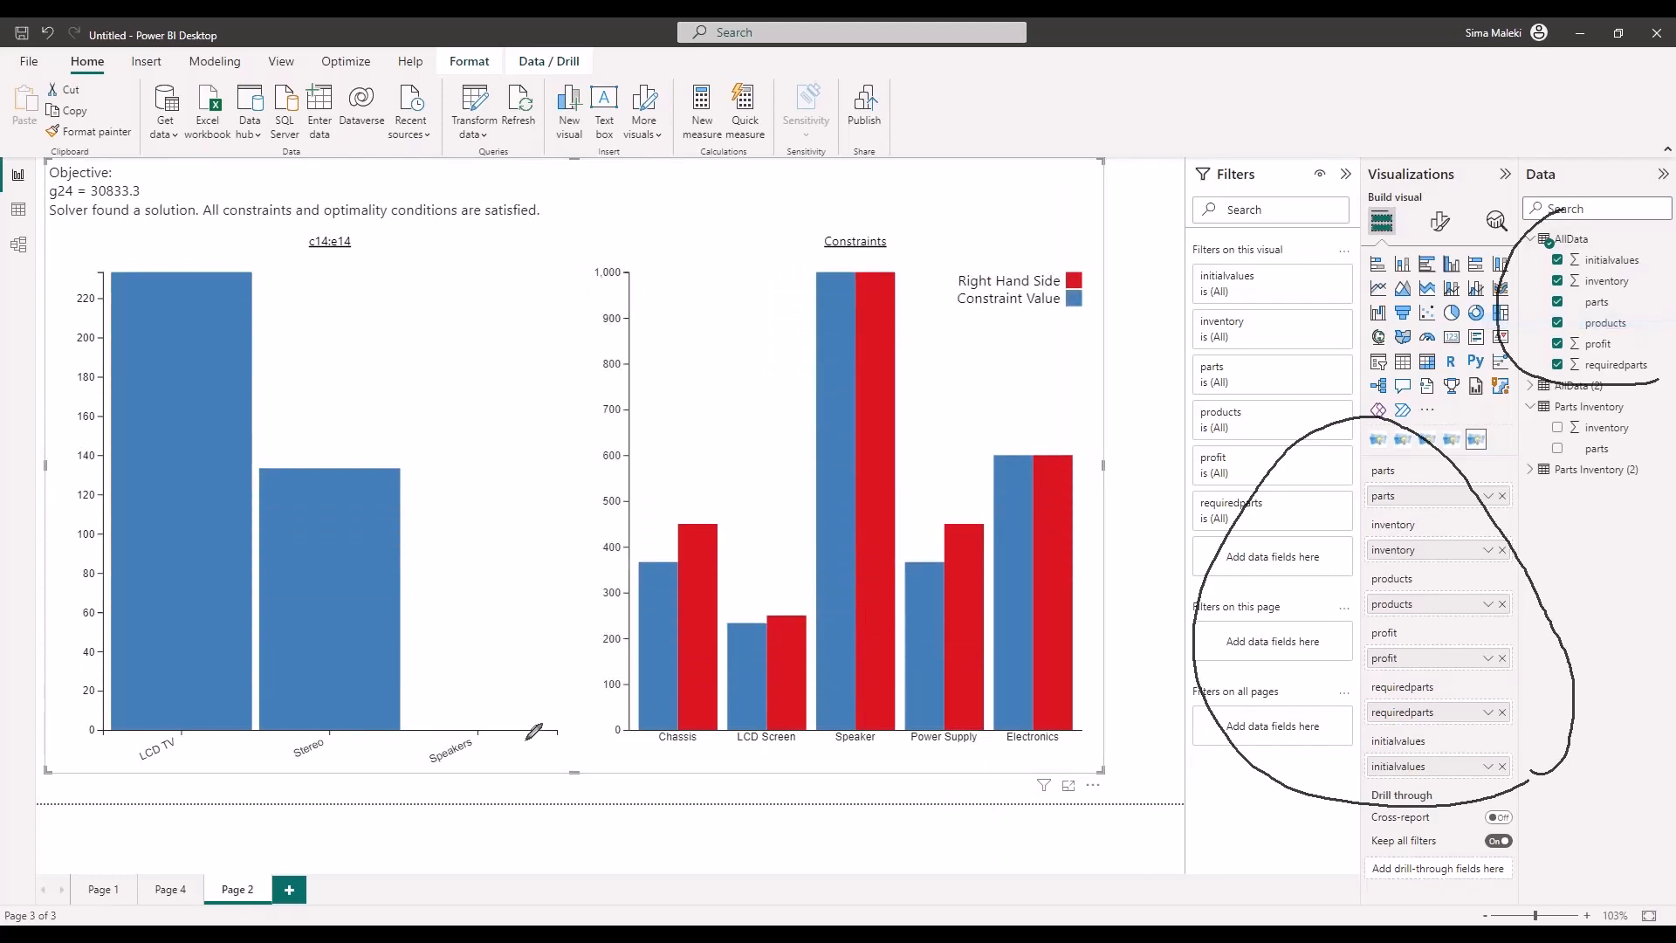
mouse_move(496, 814)
left_mouse_down()
mouse_move(131, 689)
mouse_move(540, 779)
left_mouse_up()
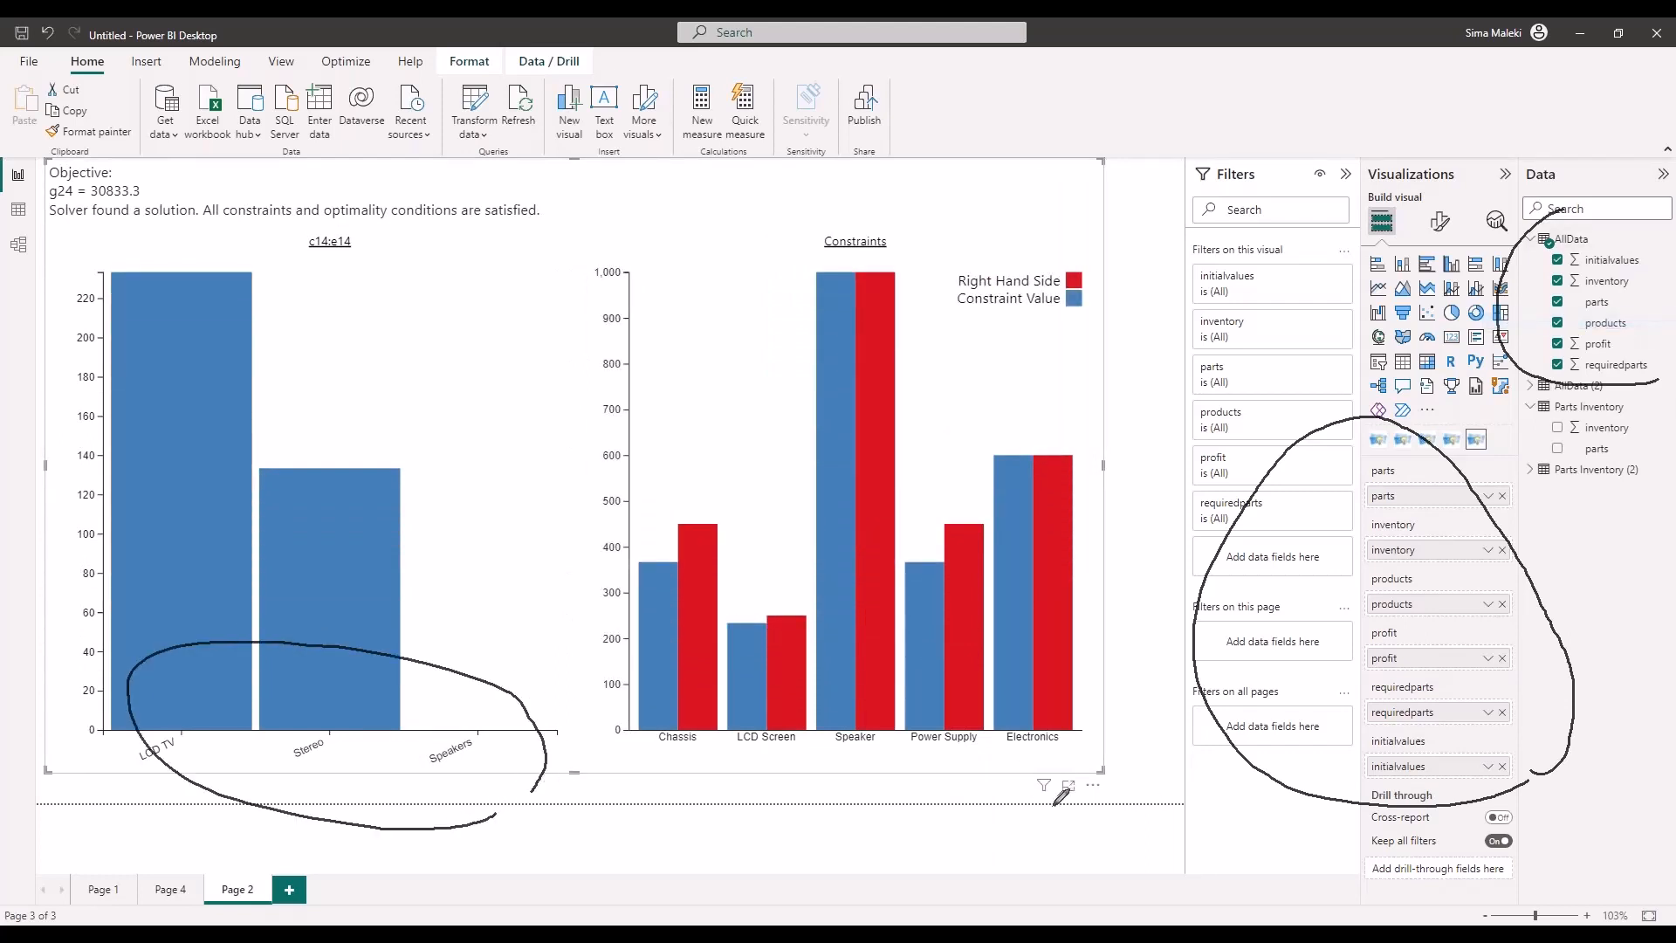
mouse_move(1055, 801)
left_mouse_down()
mouse_move(641, 668)
mouse_move(1107, 753)
mouse_move(999, 810)
left_mouse_up()
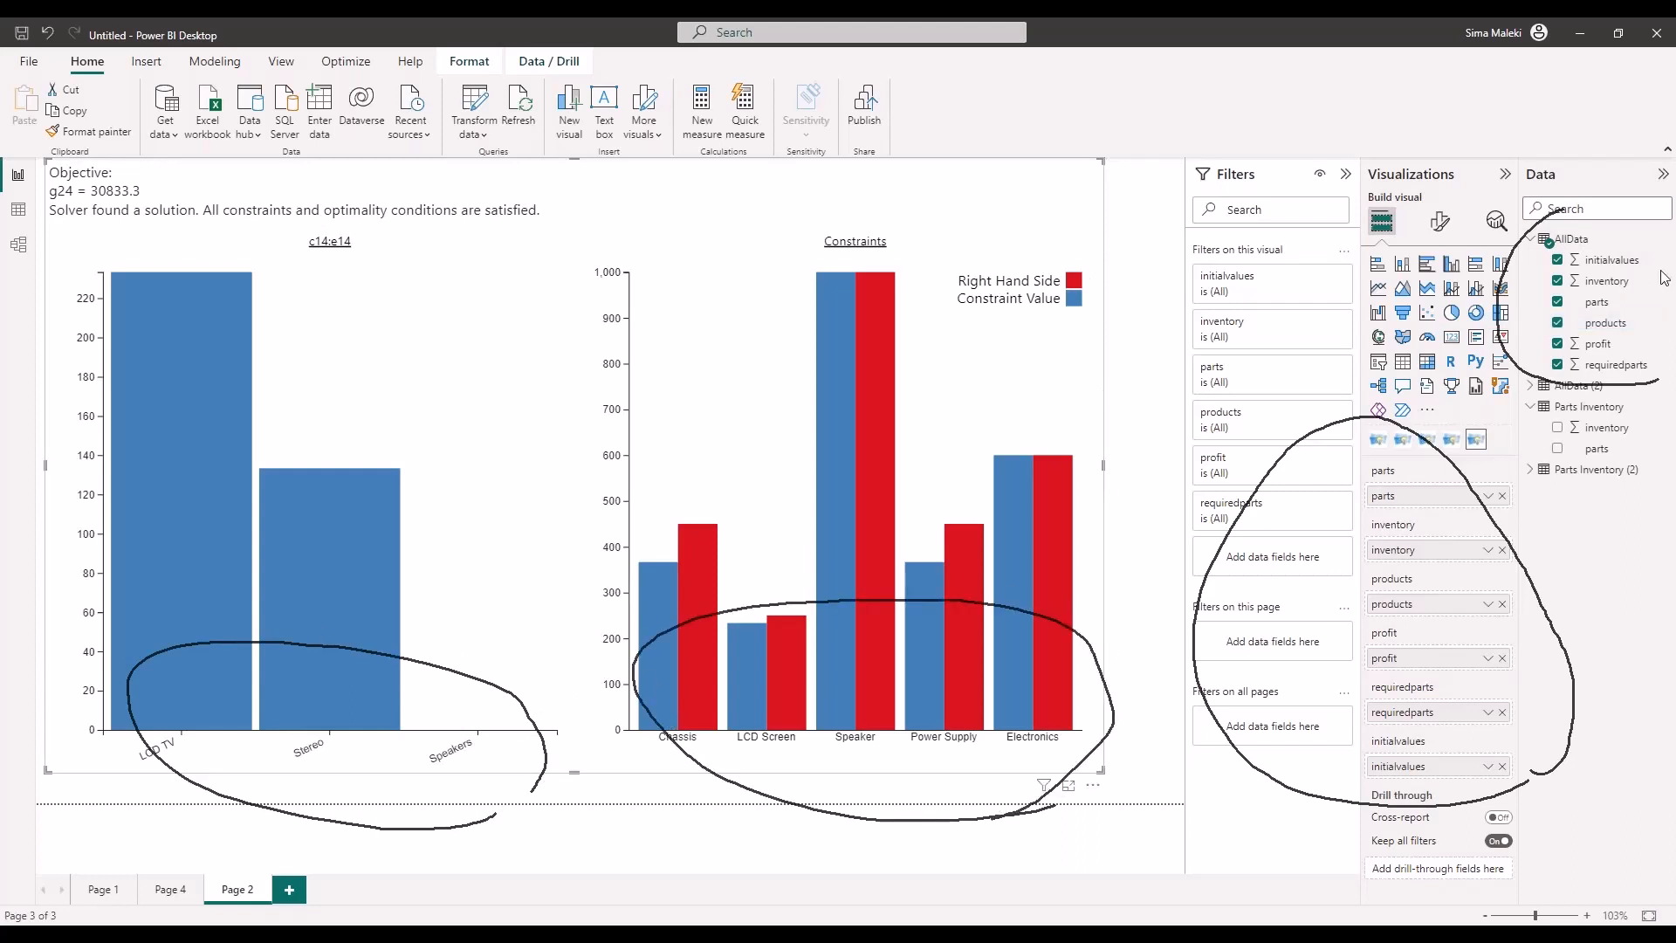
key("Escape")
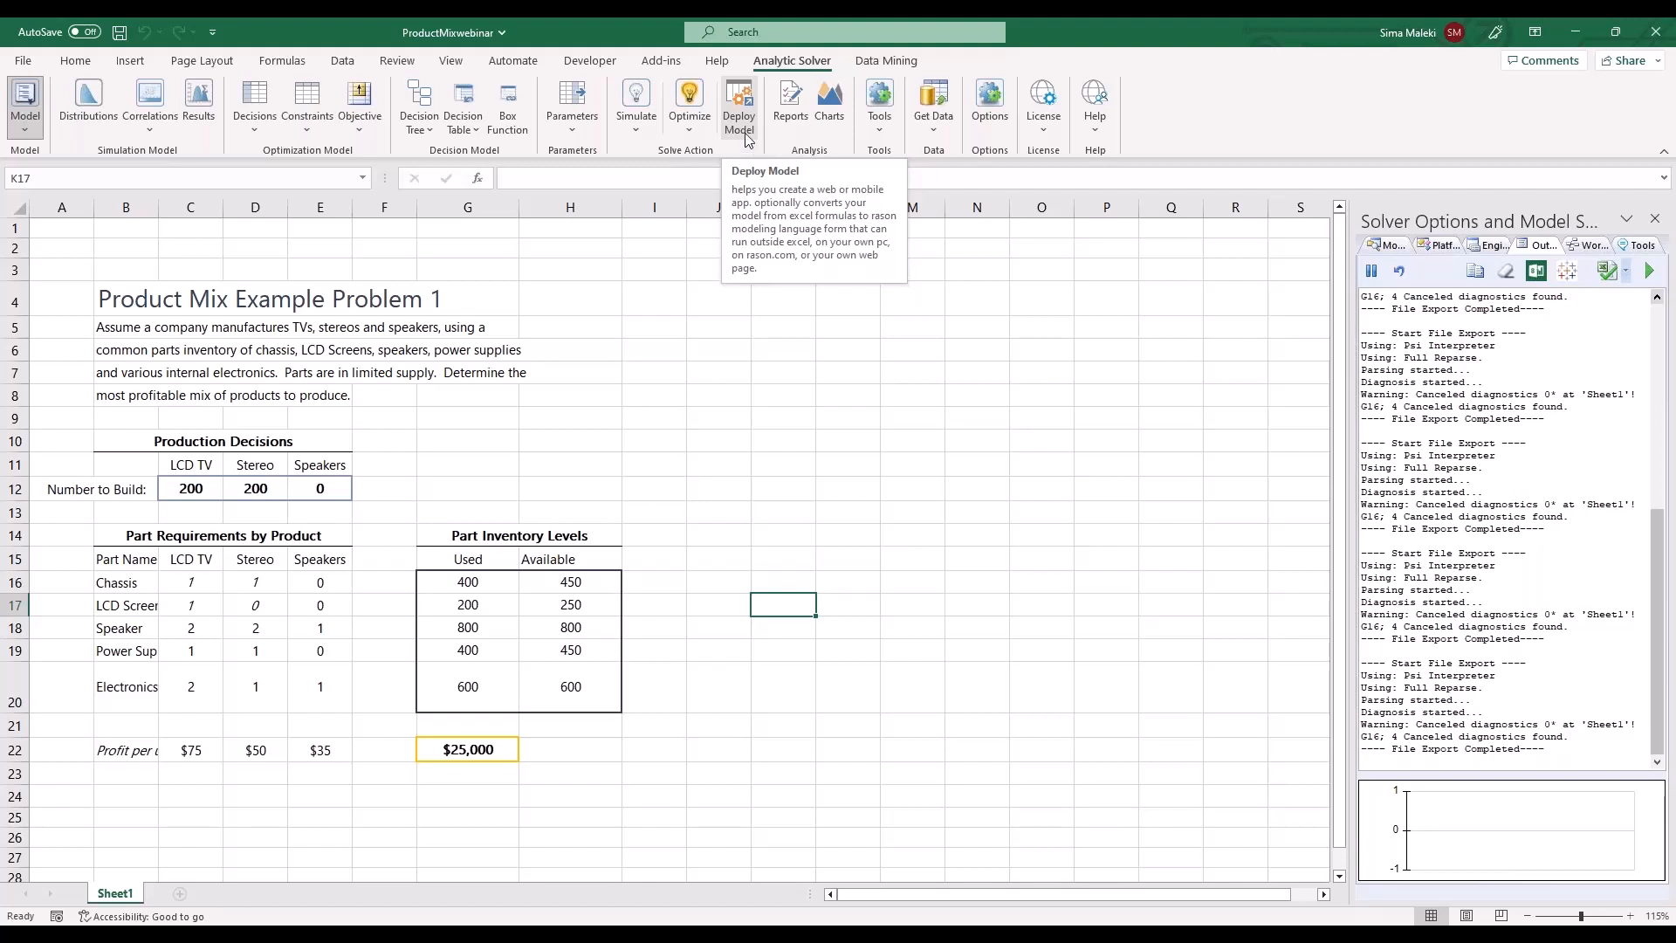
Deploy the product mix model as a Tableau Managed Model named ProductMixwebinar, creating the extension in the test for webinar folder
left_click(739, 109)
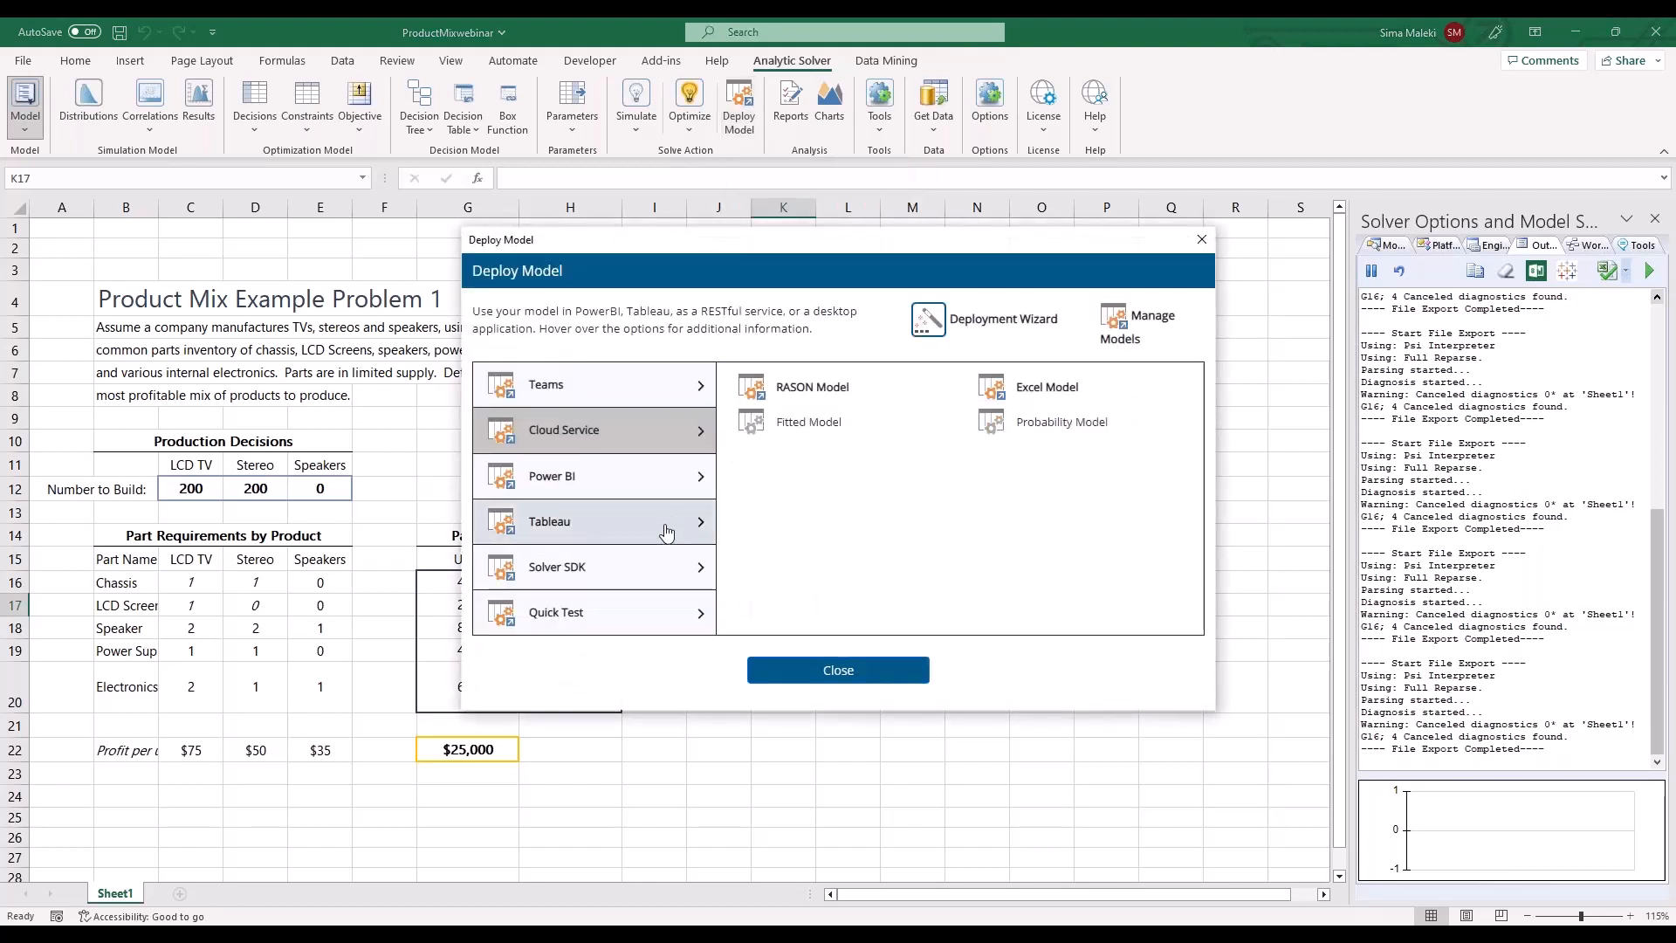
mouse_move(669, 521)
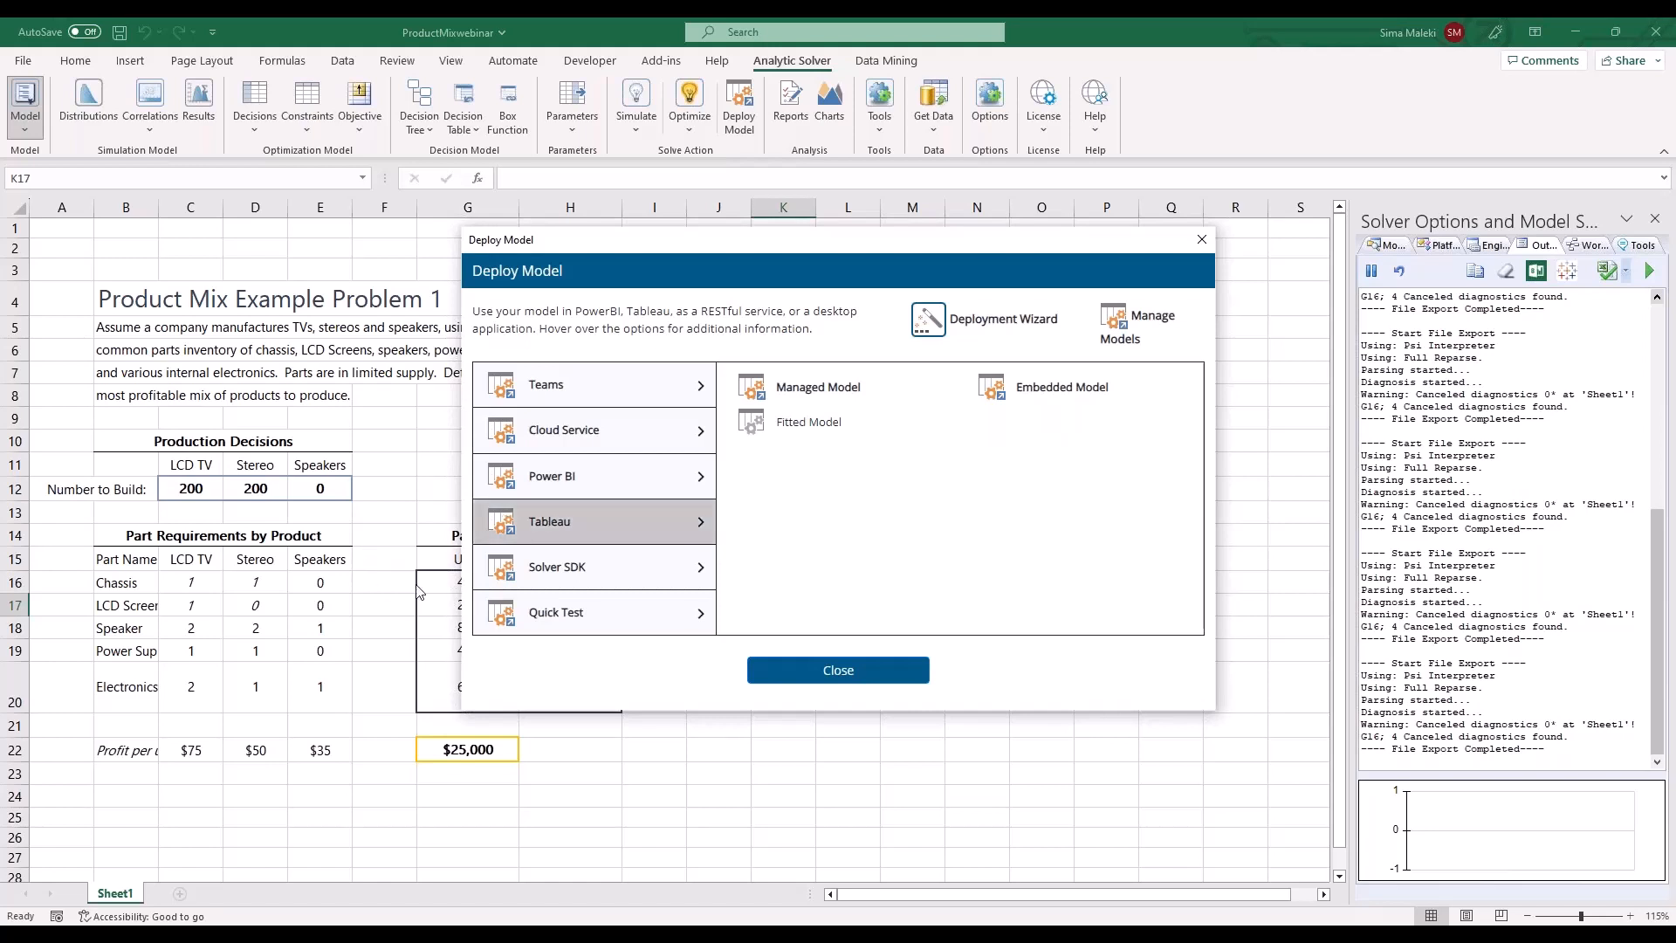
left_click(825, 387)
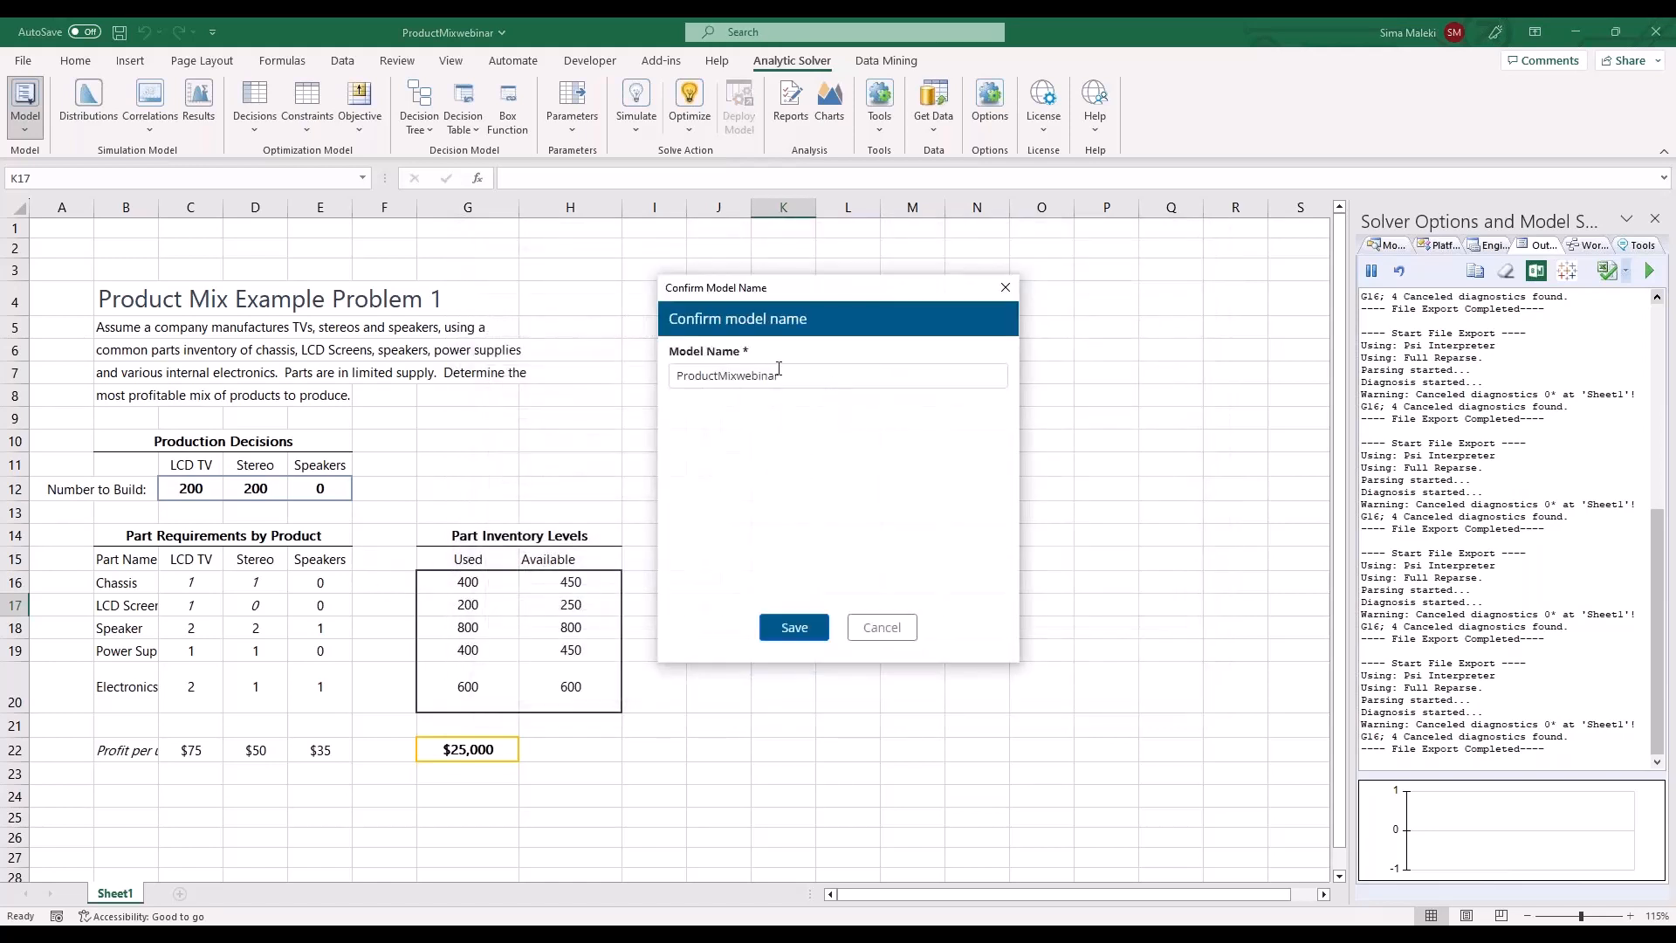
left_click(794, 629)
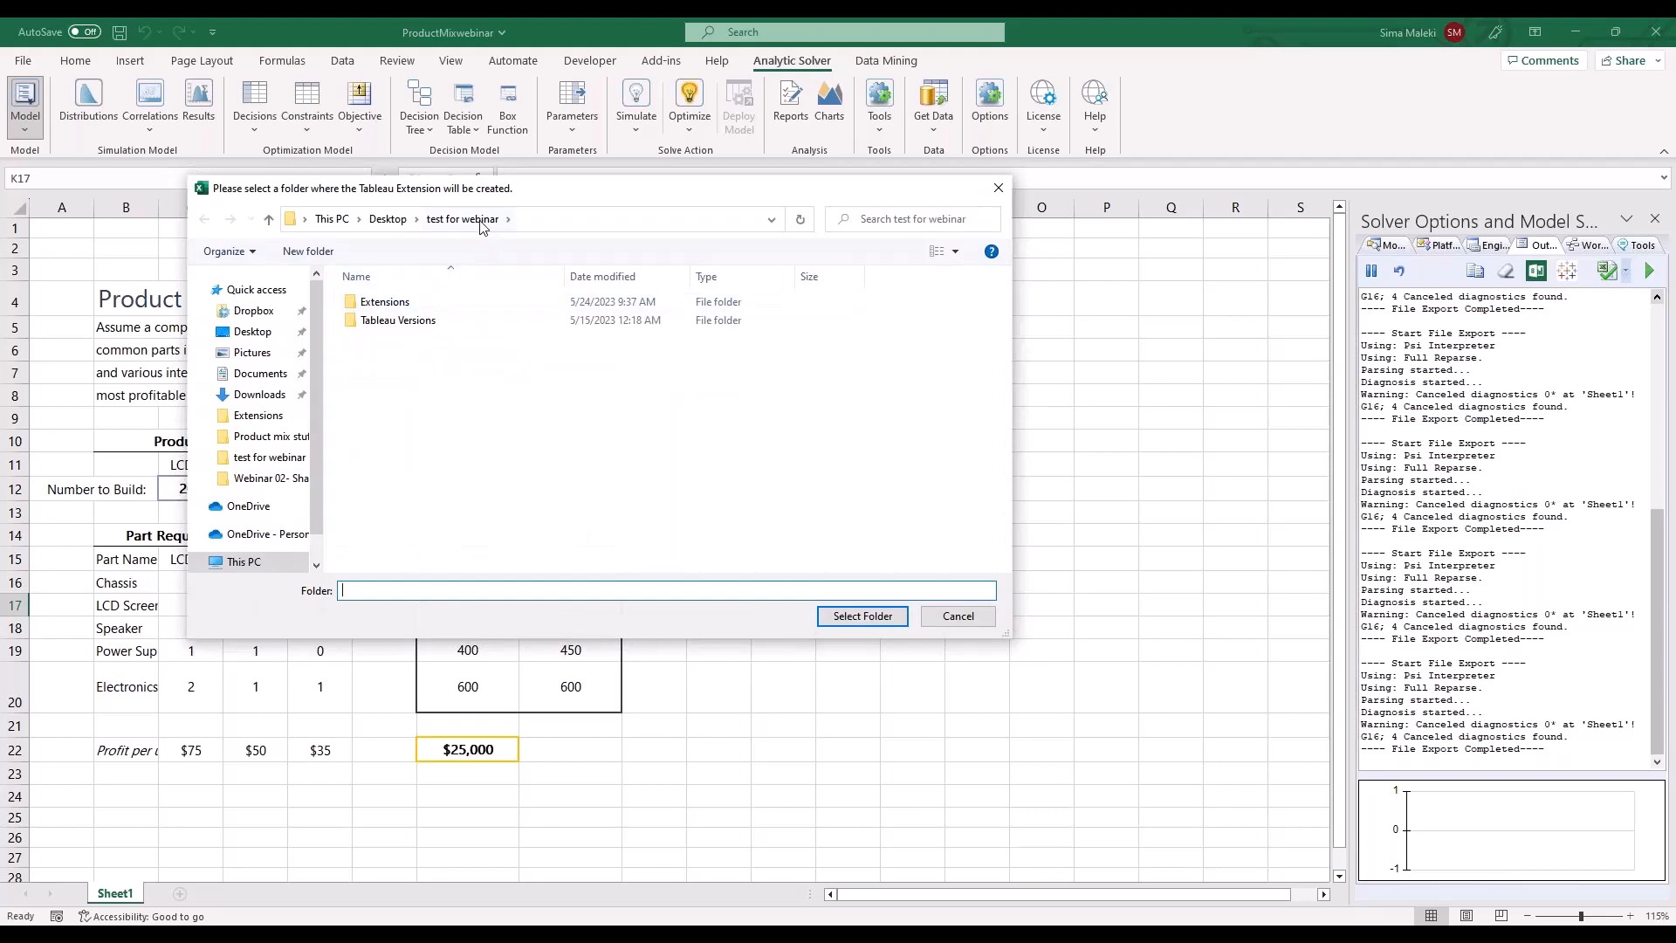
left_click(859, 622)
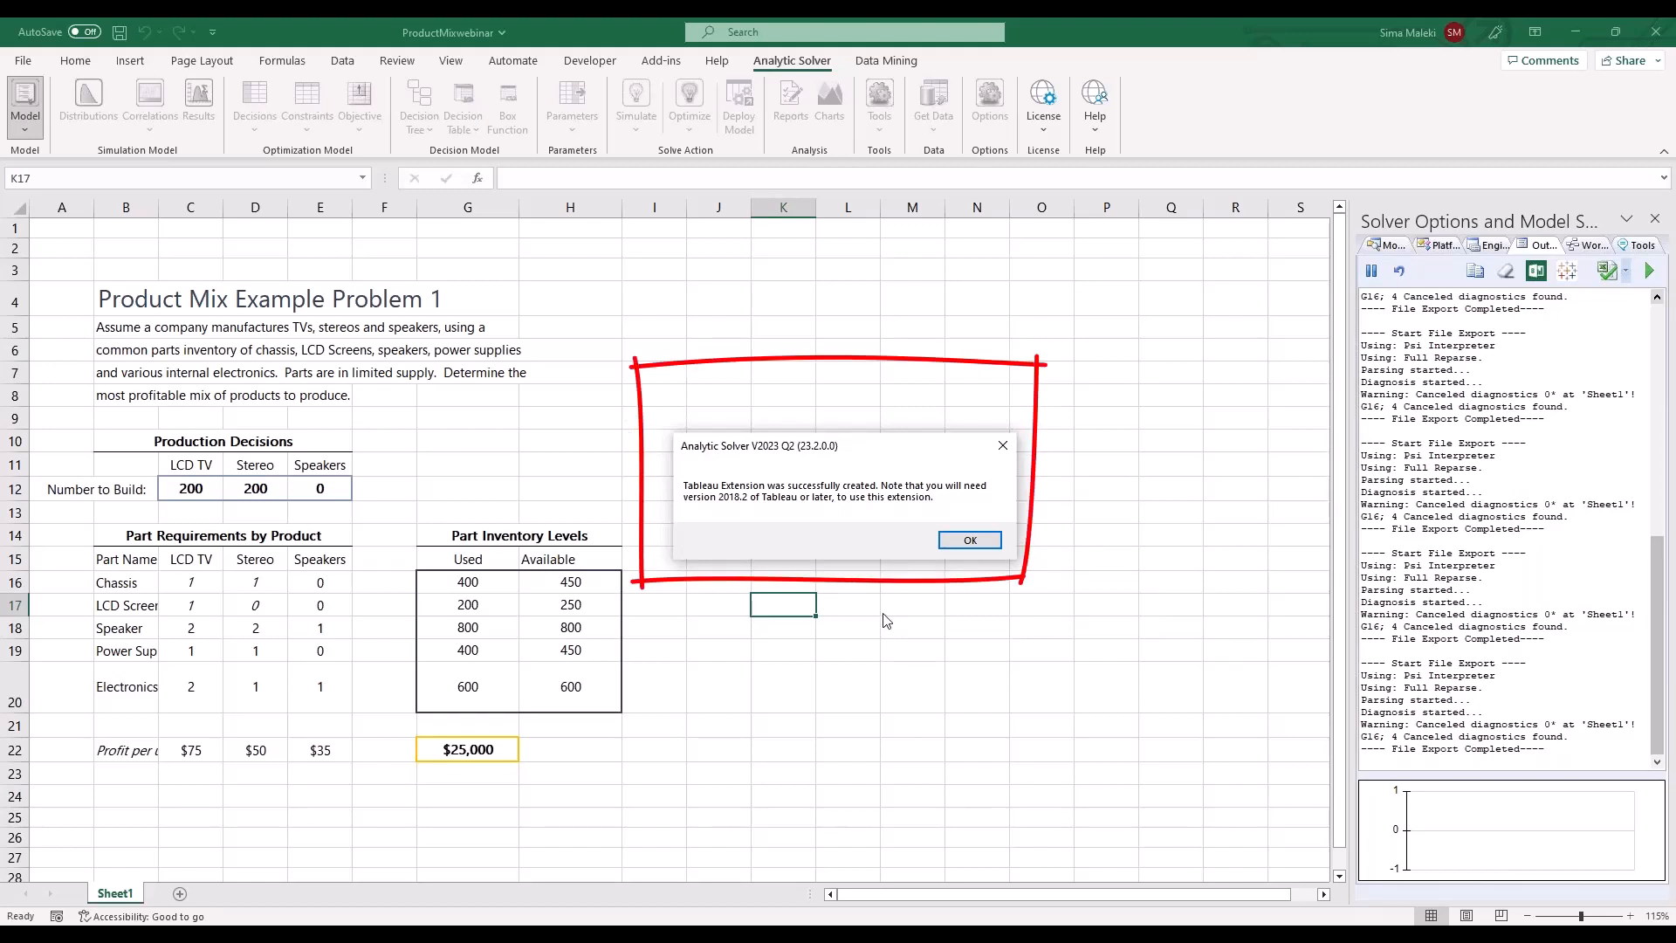
left_click(957, 543)
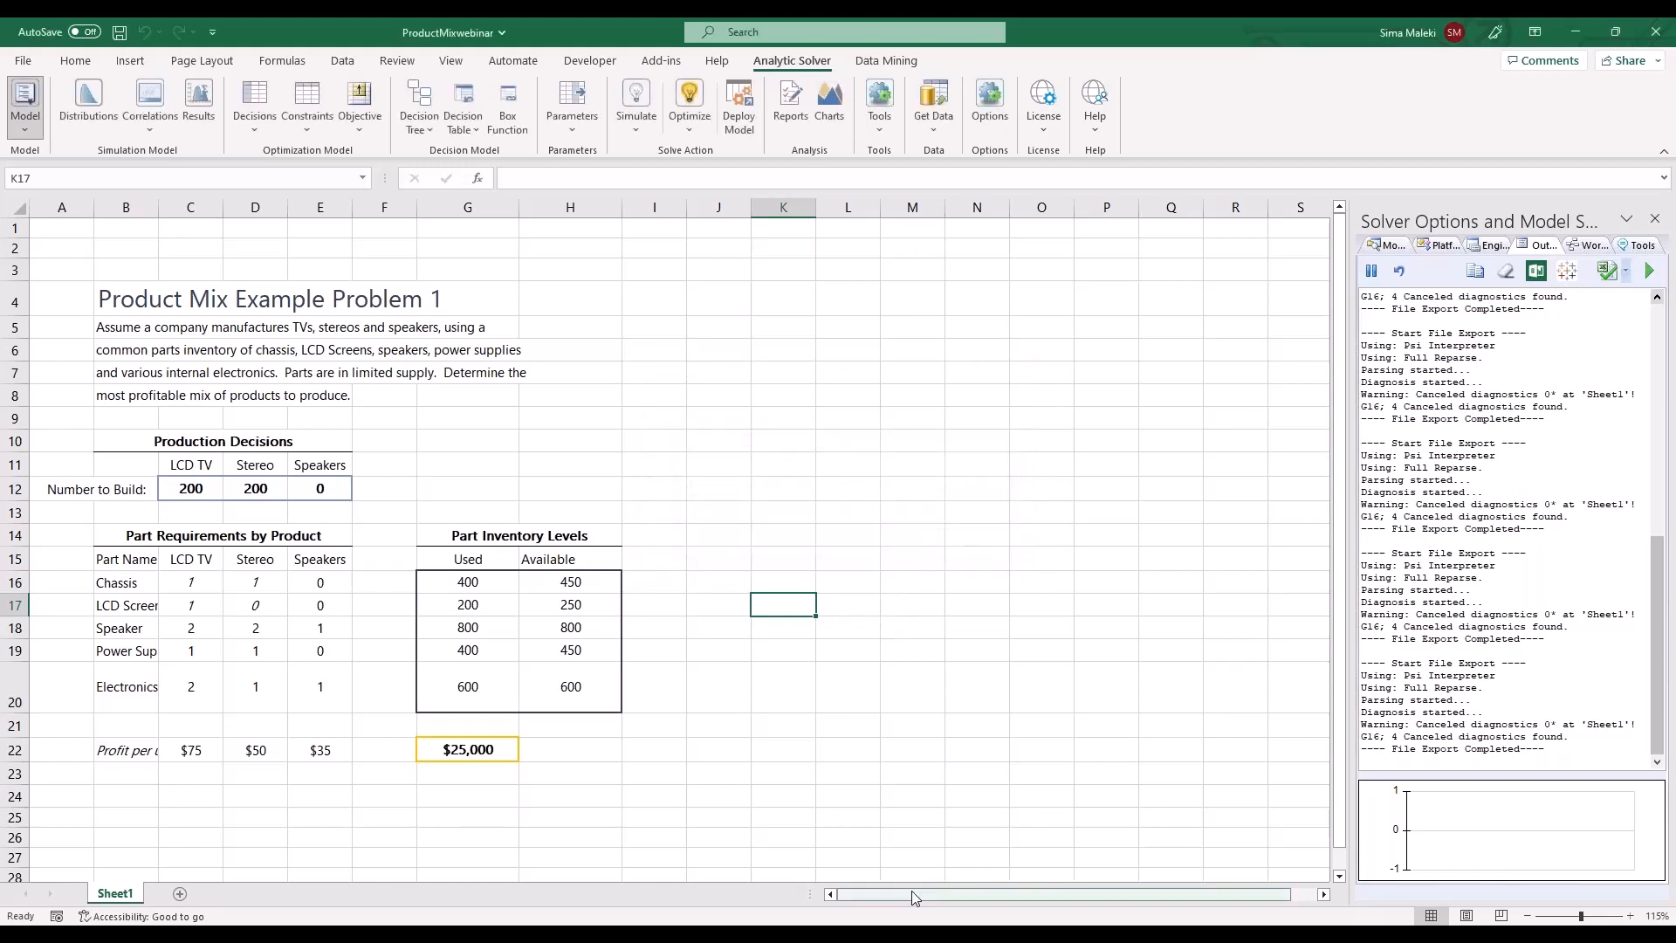
Open the Extensions folder inside test for webinar and examine the Solver TREX manifest file as text
mouse_move(834, 934)
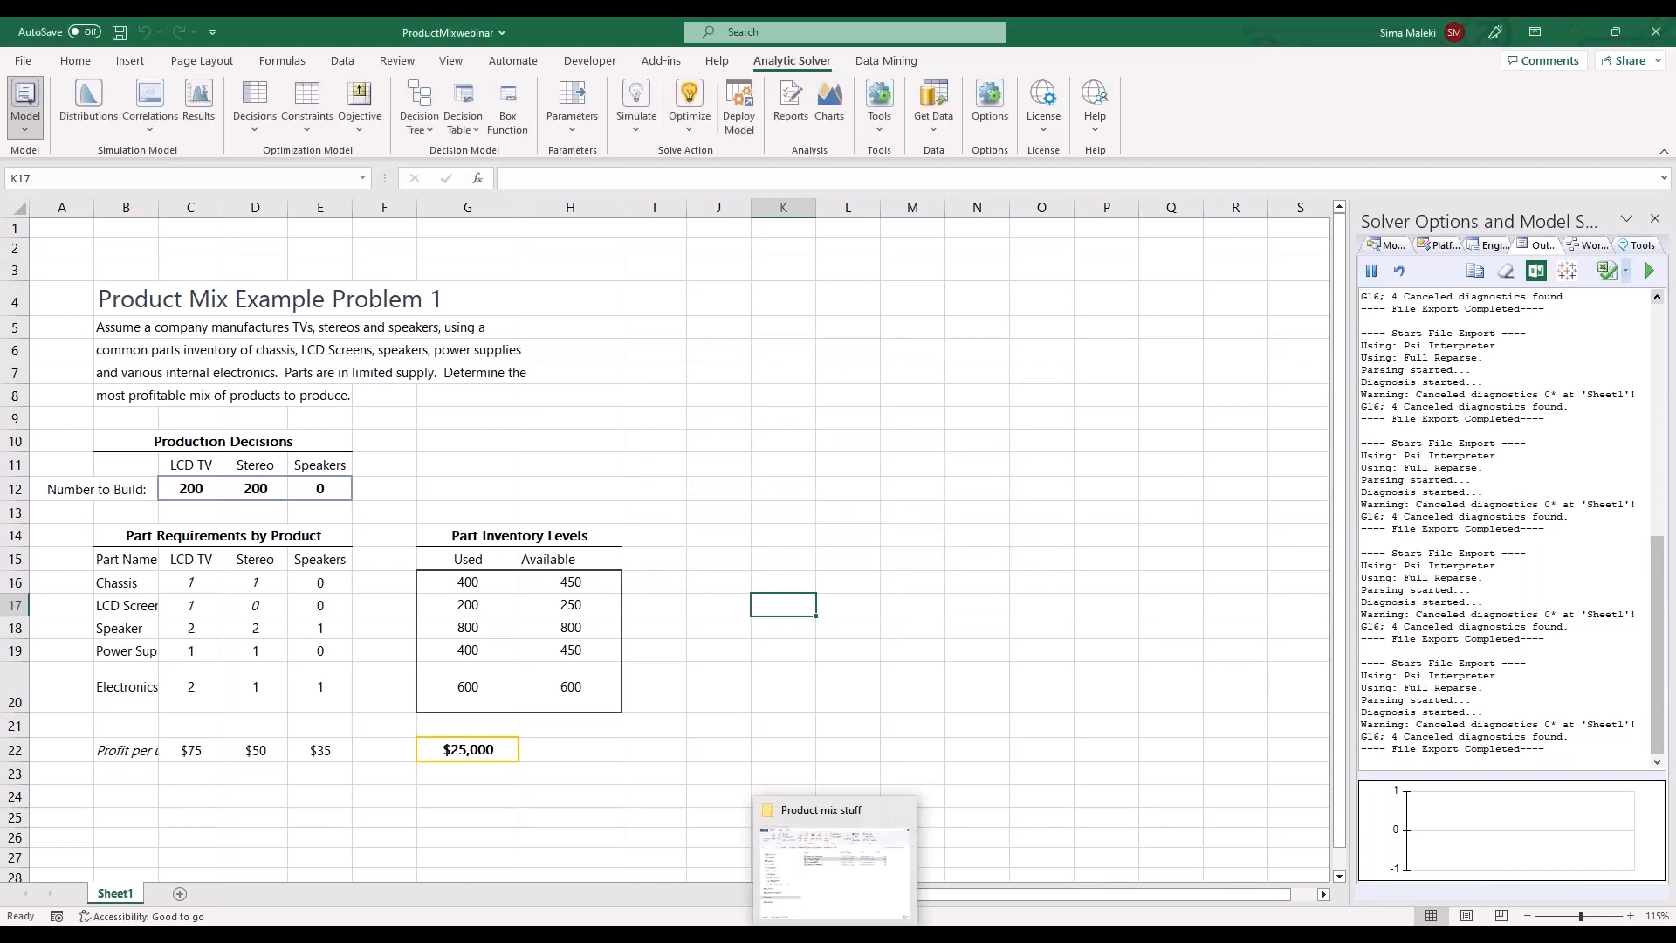
left_click(835, 934)
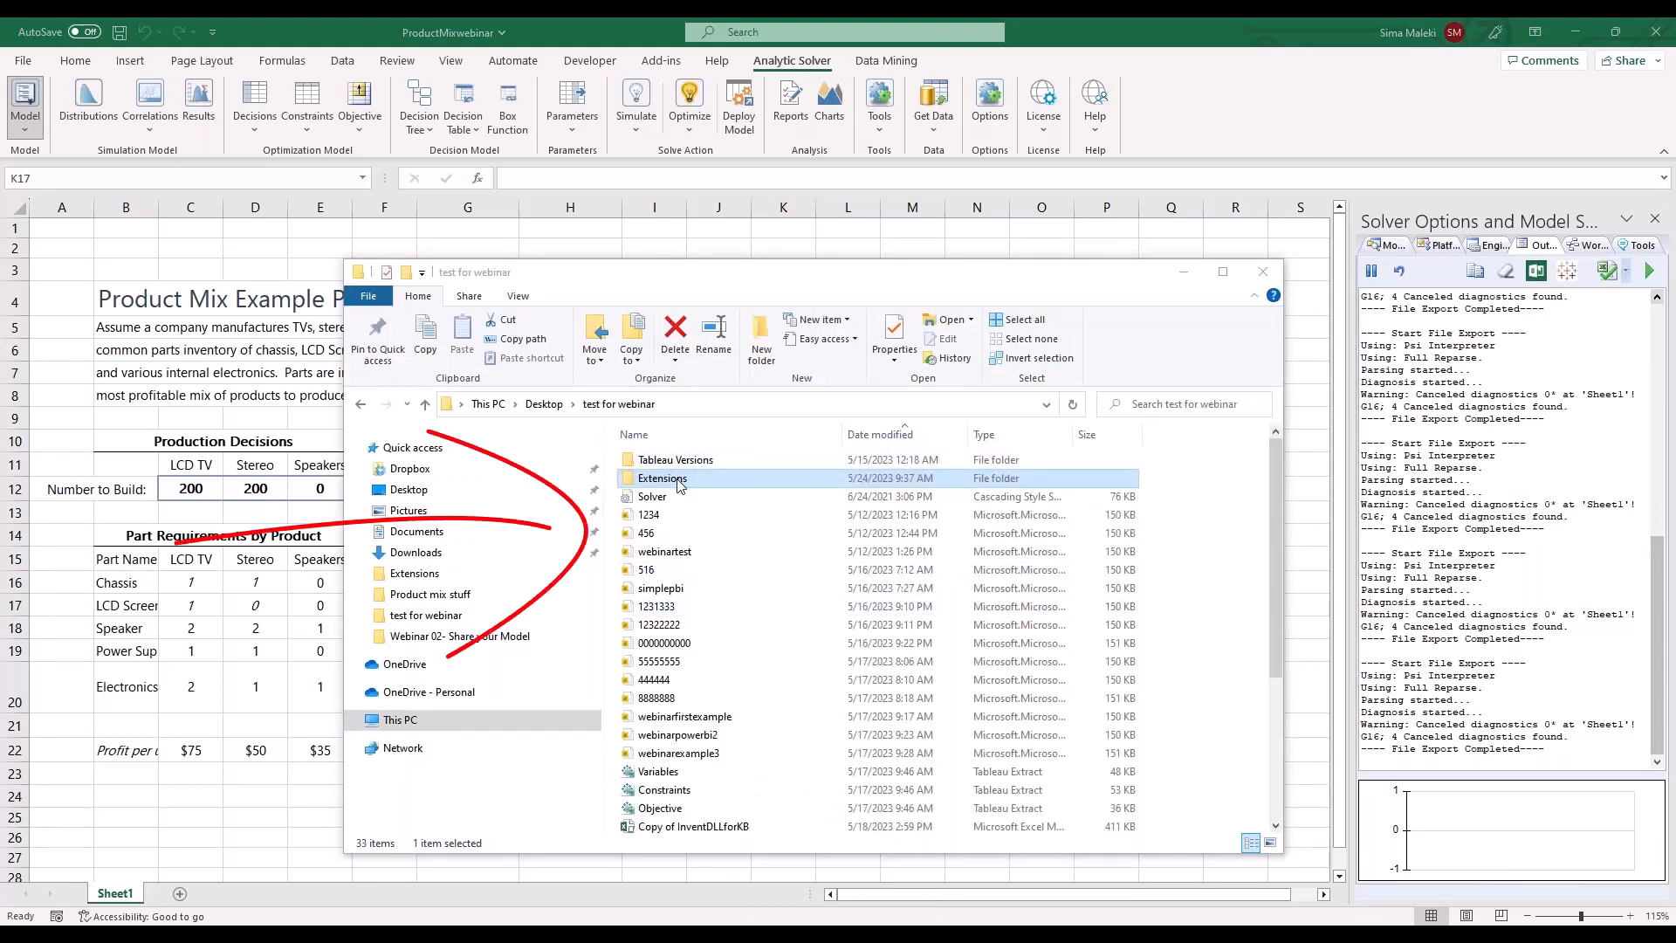
double_click(680, 483)
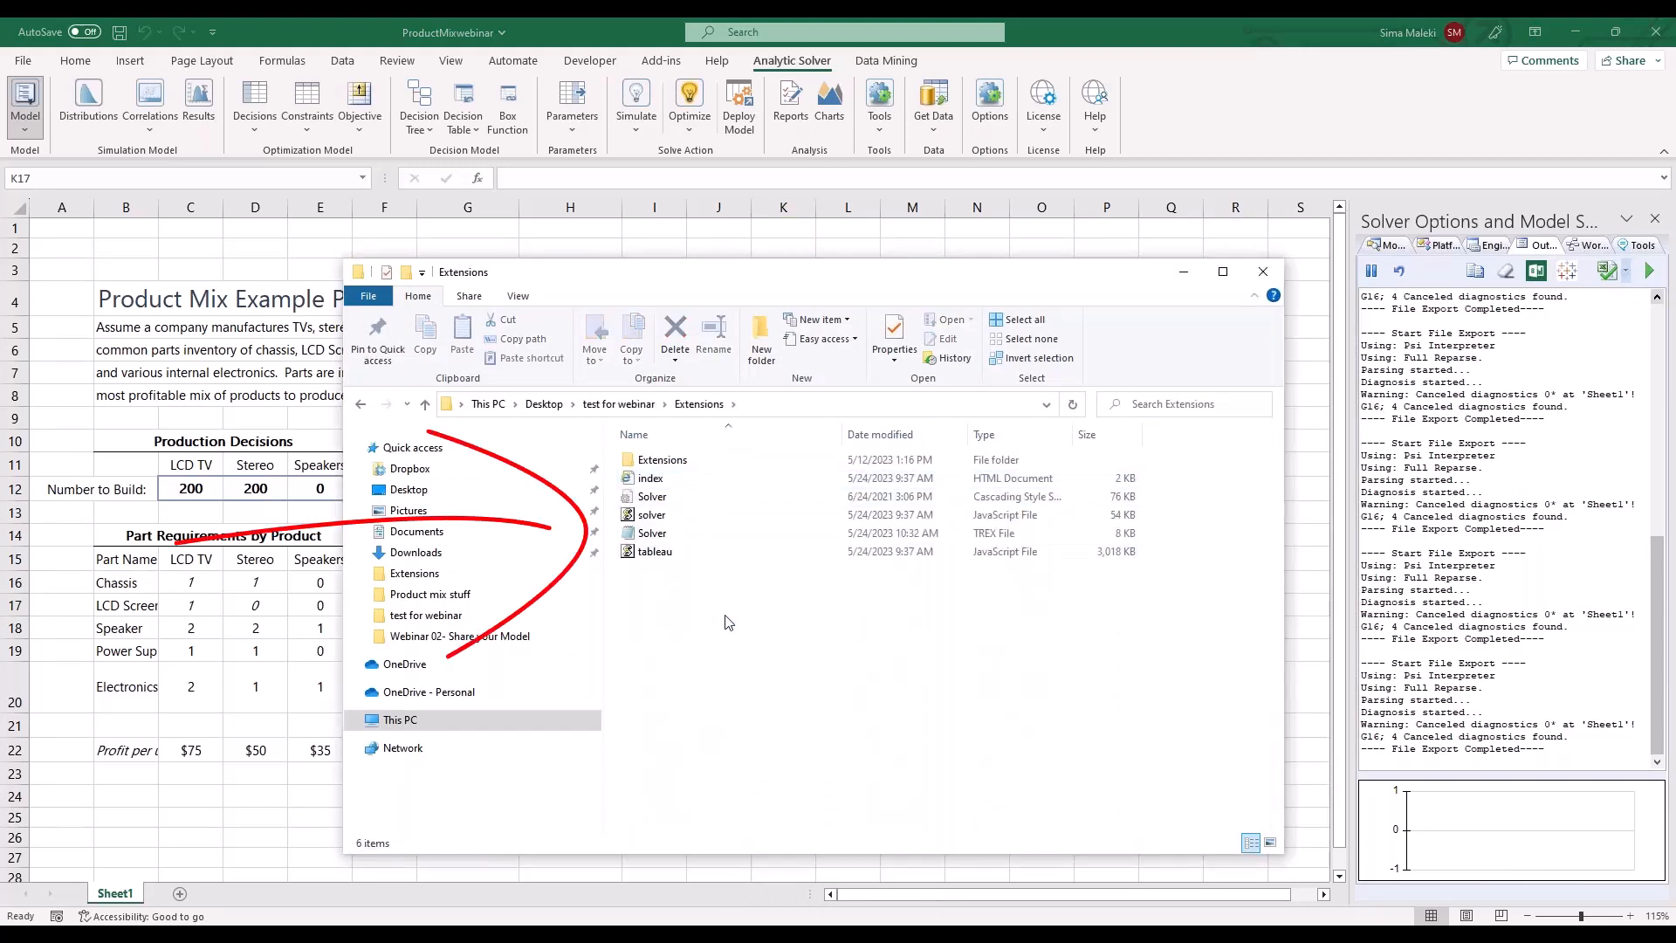
left_click(1009, 542)
double_click(703, 532)
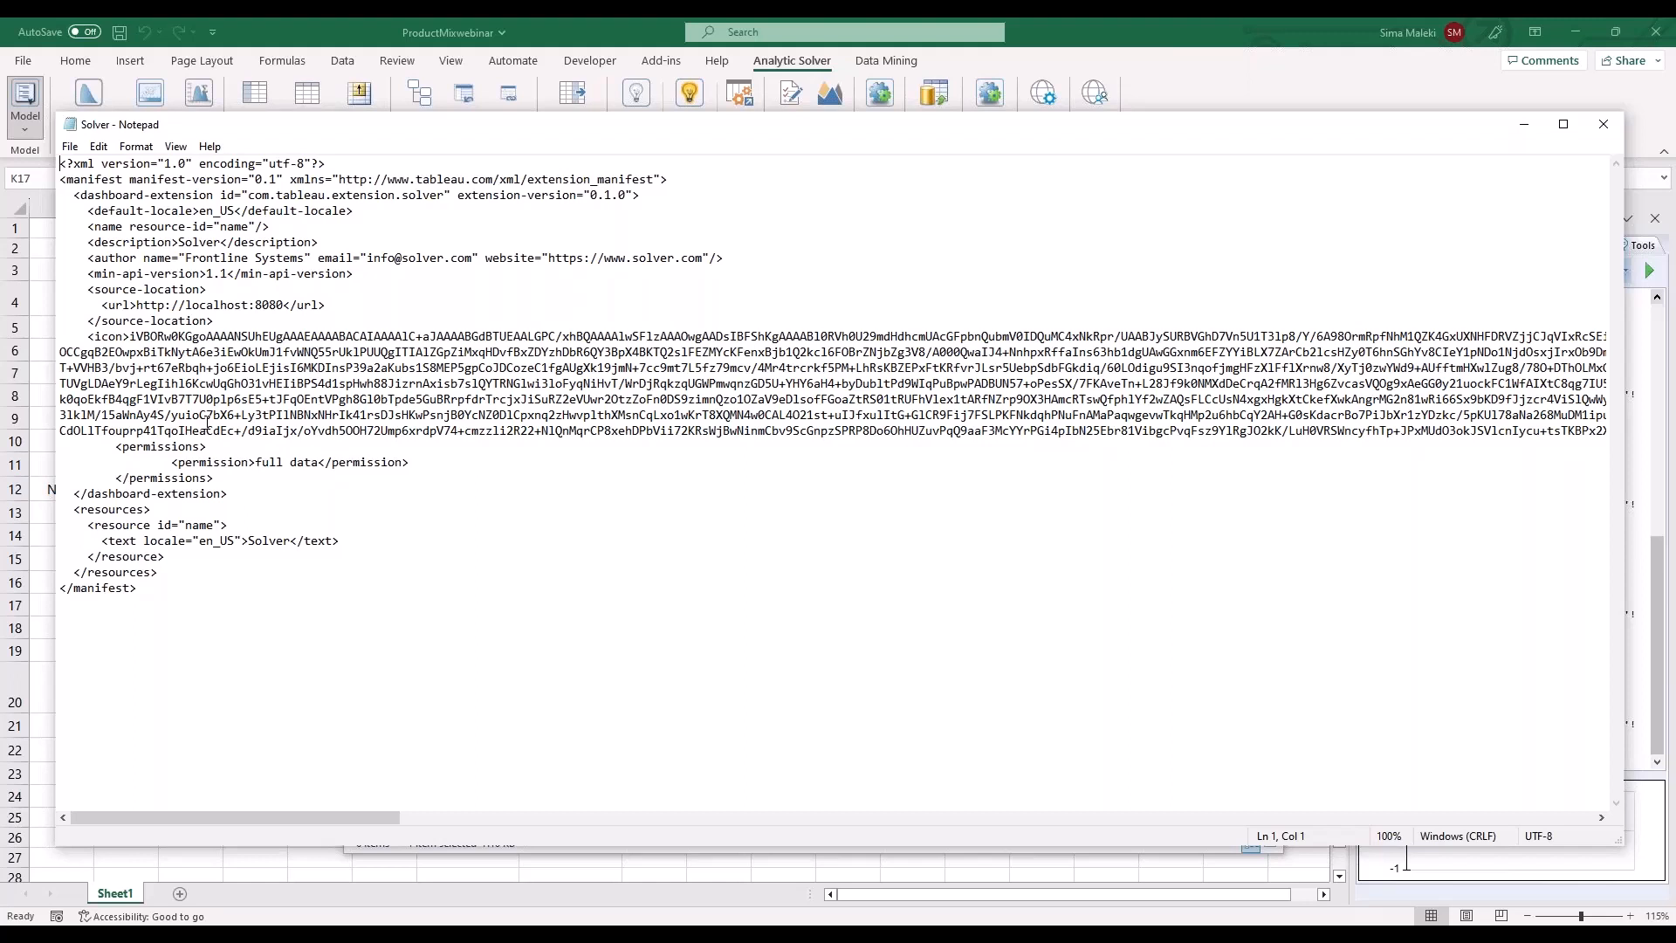
Switch to the Tableau Book2 workbook, leave its start page and create a new dashboard
key("alt+Tab")
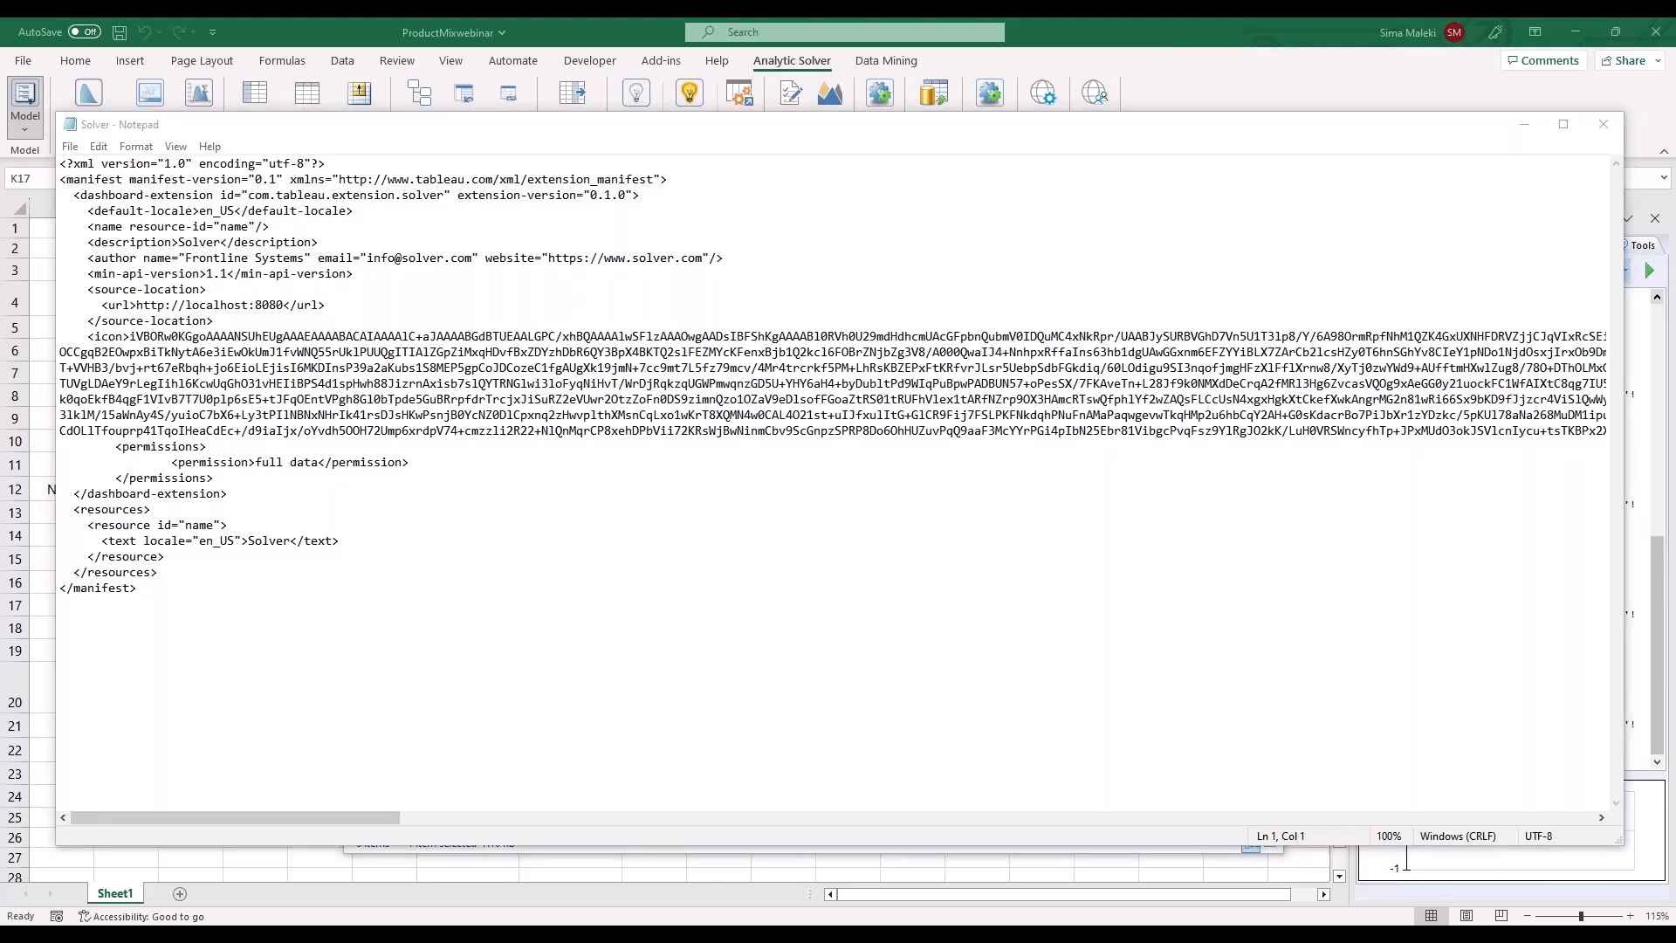
mouse_move(707, 934)
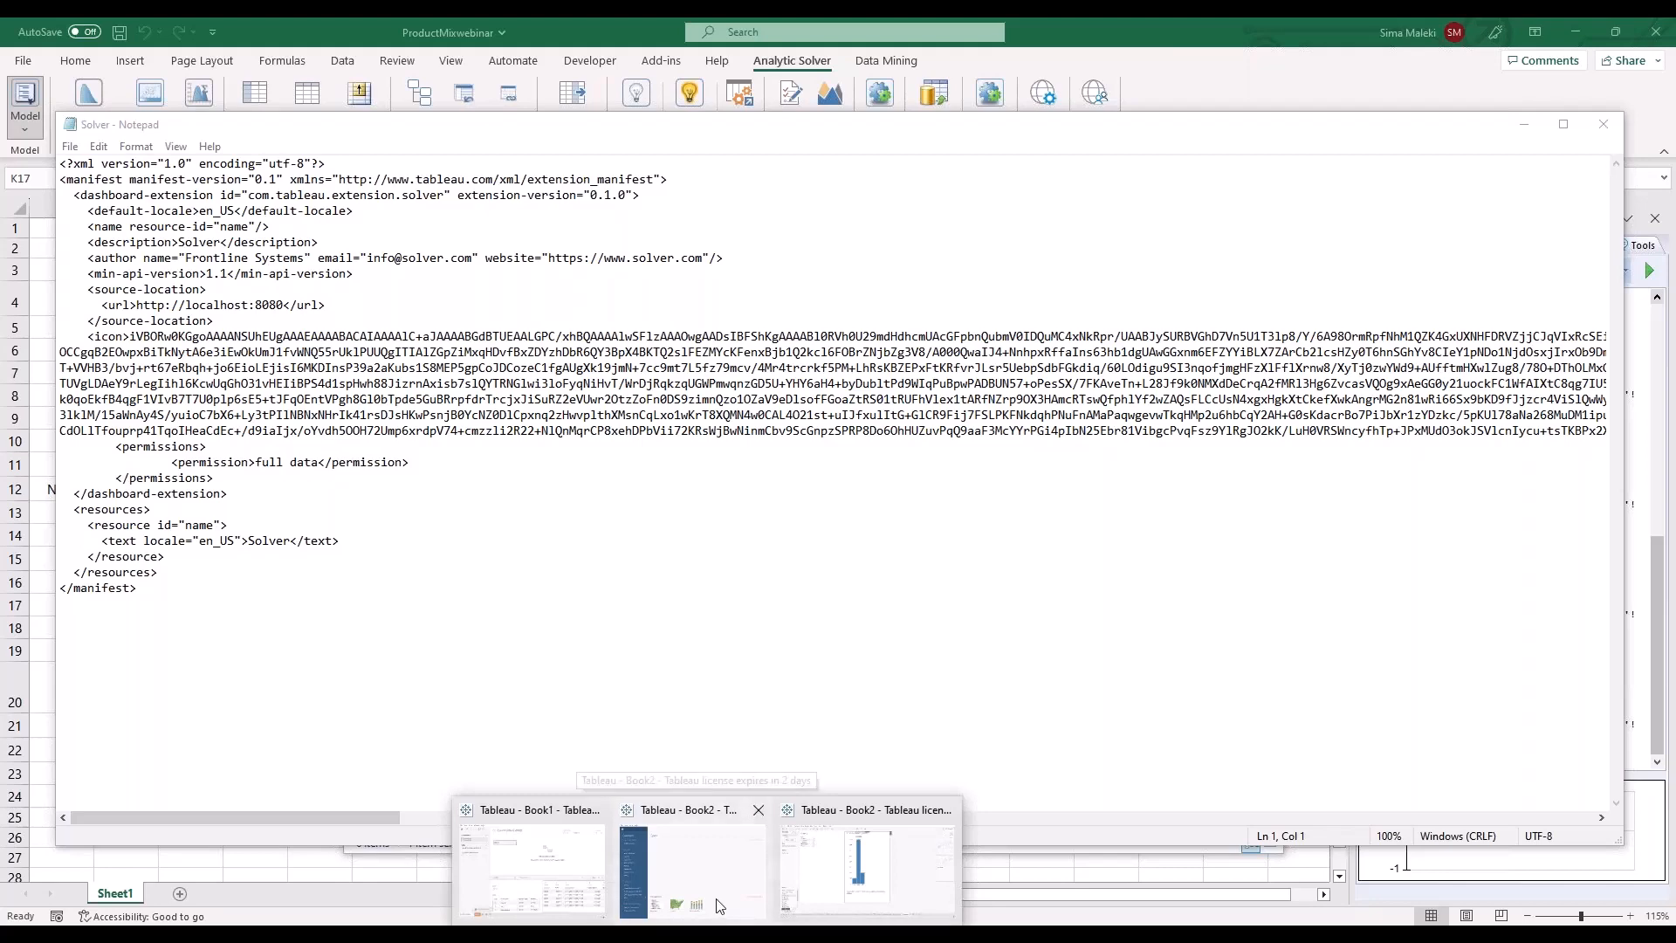
left_click(866, 864)
left_click(1524, 124)
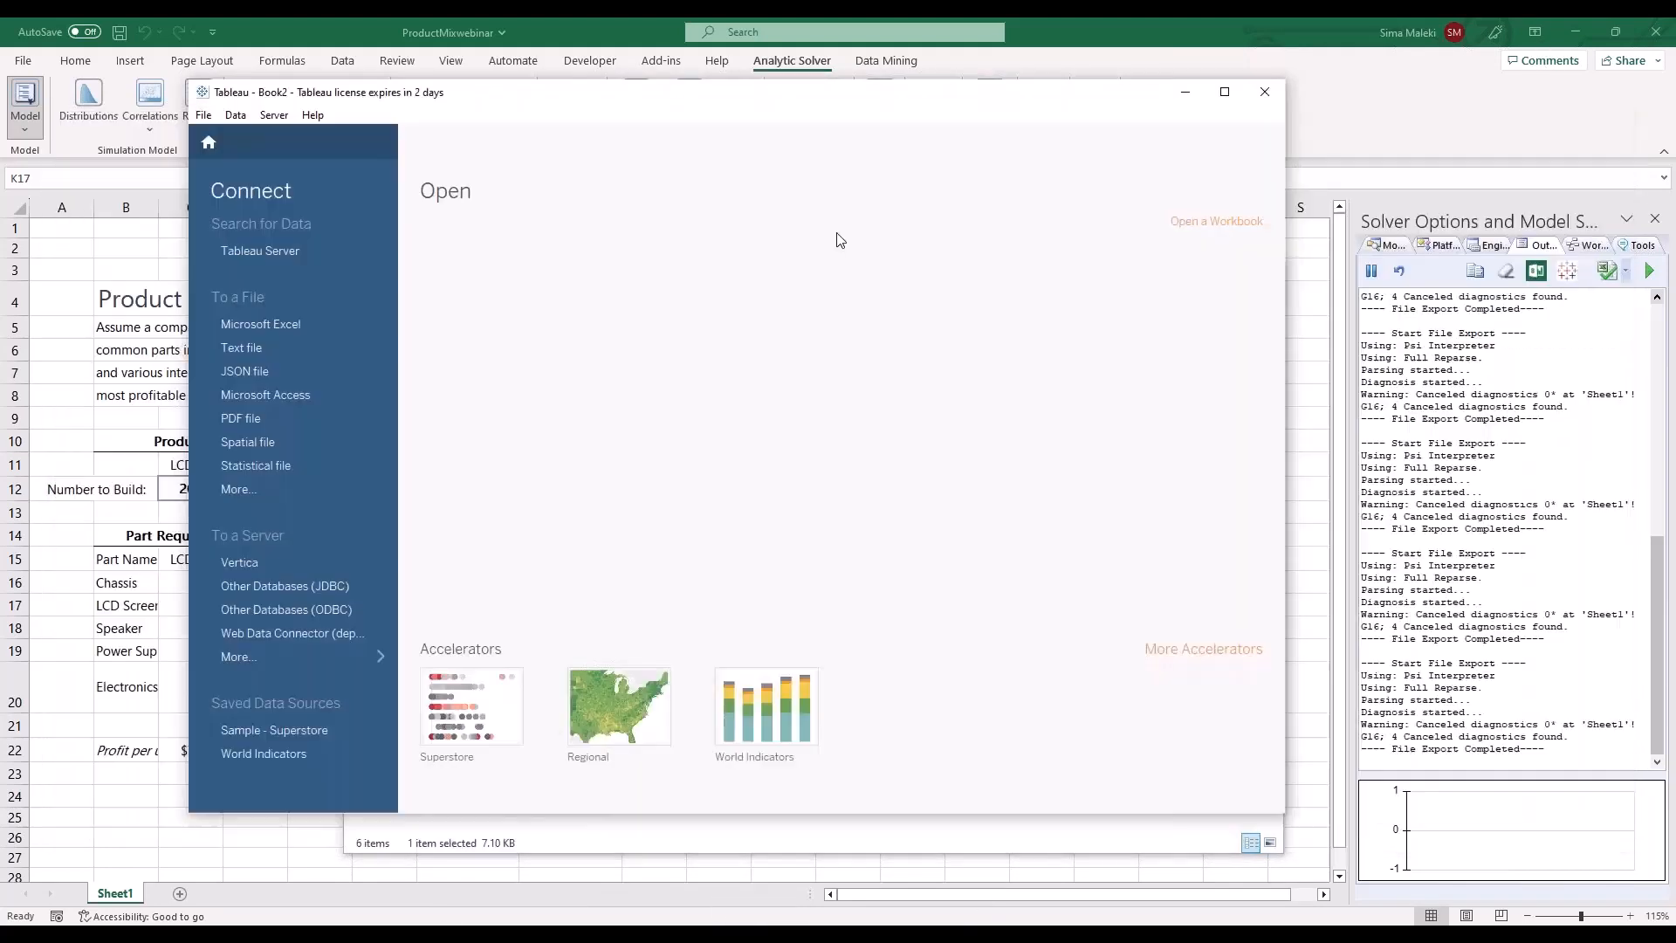
left_click(209, 141)
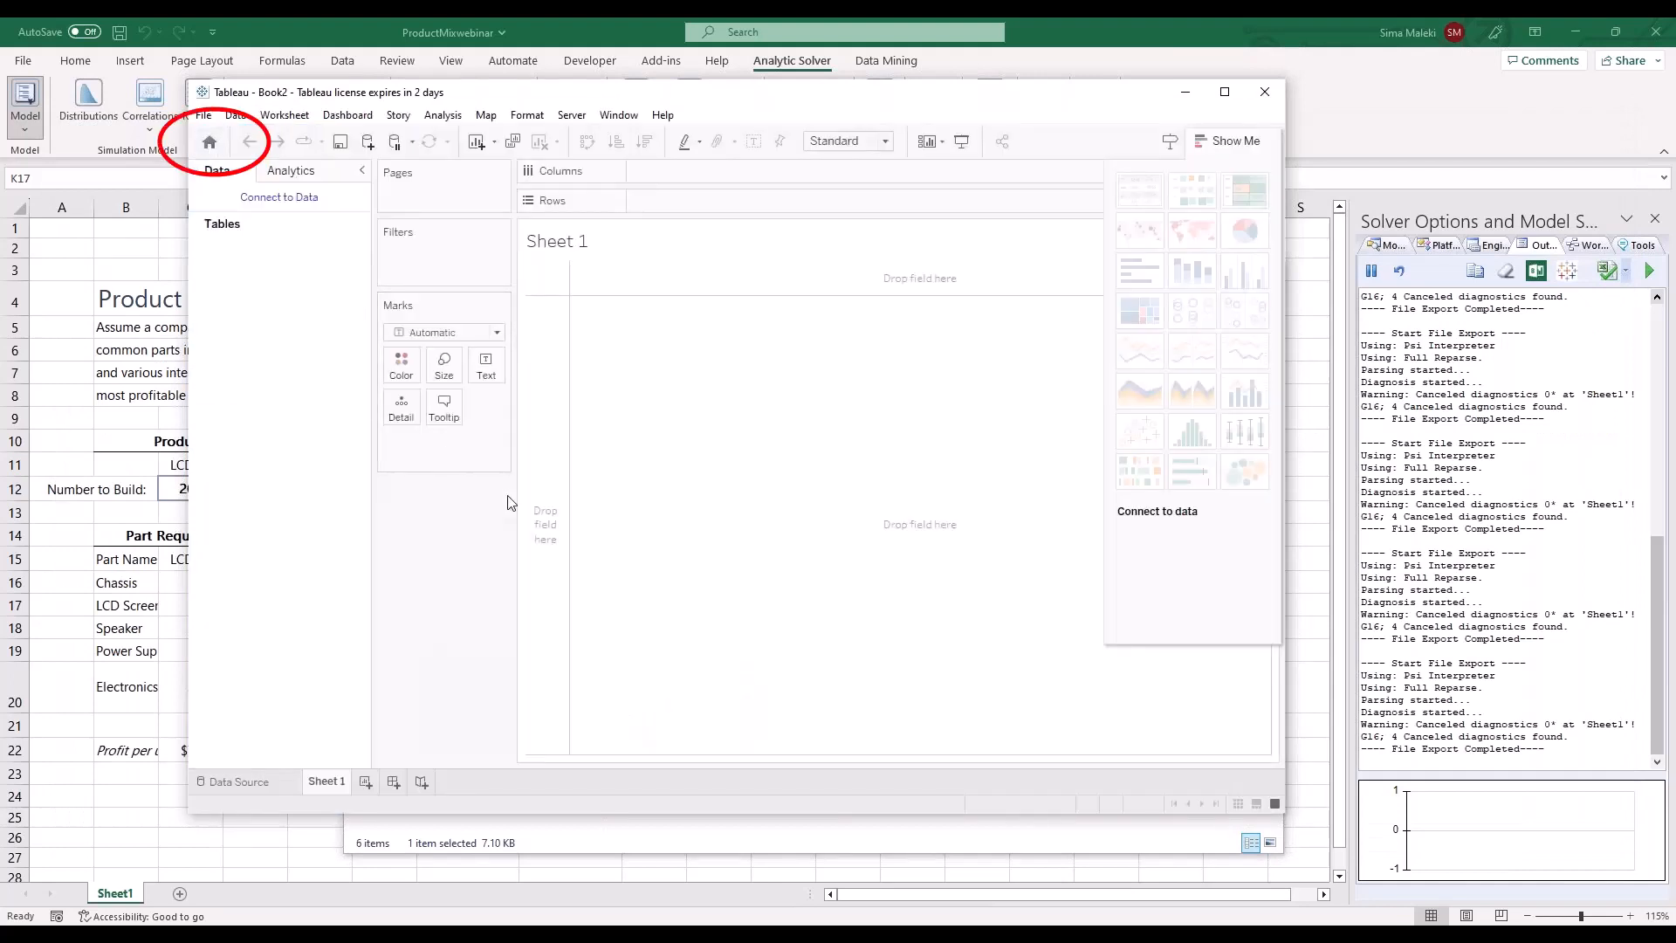
left_click(393, 786)
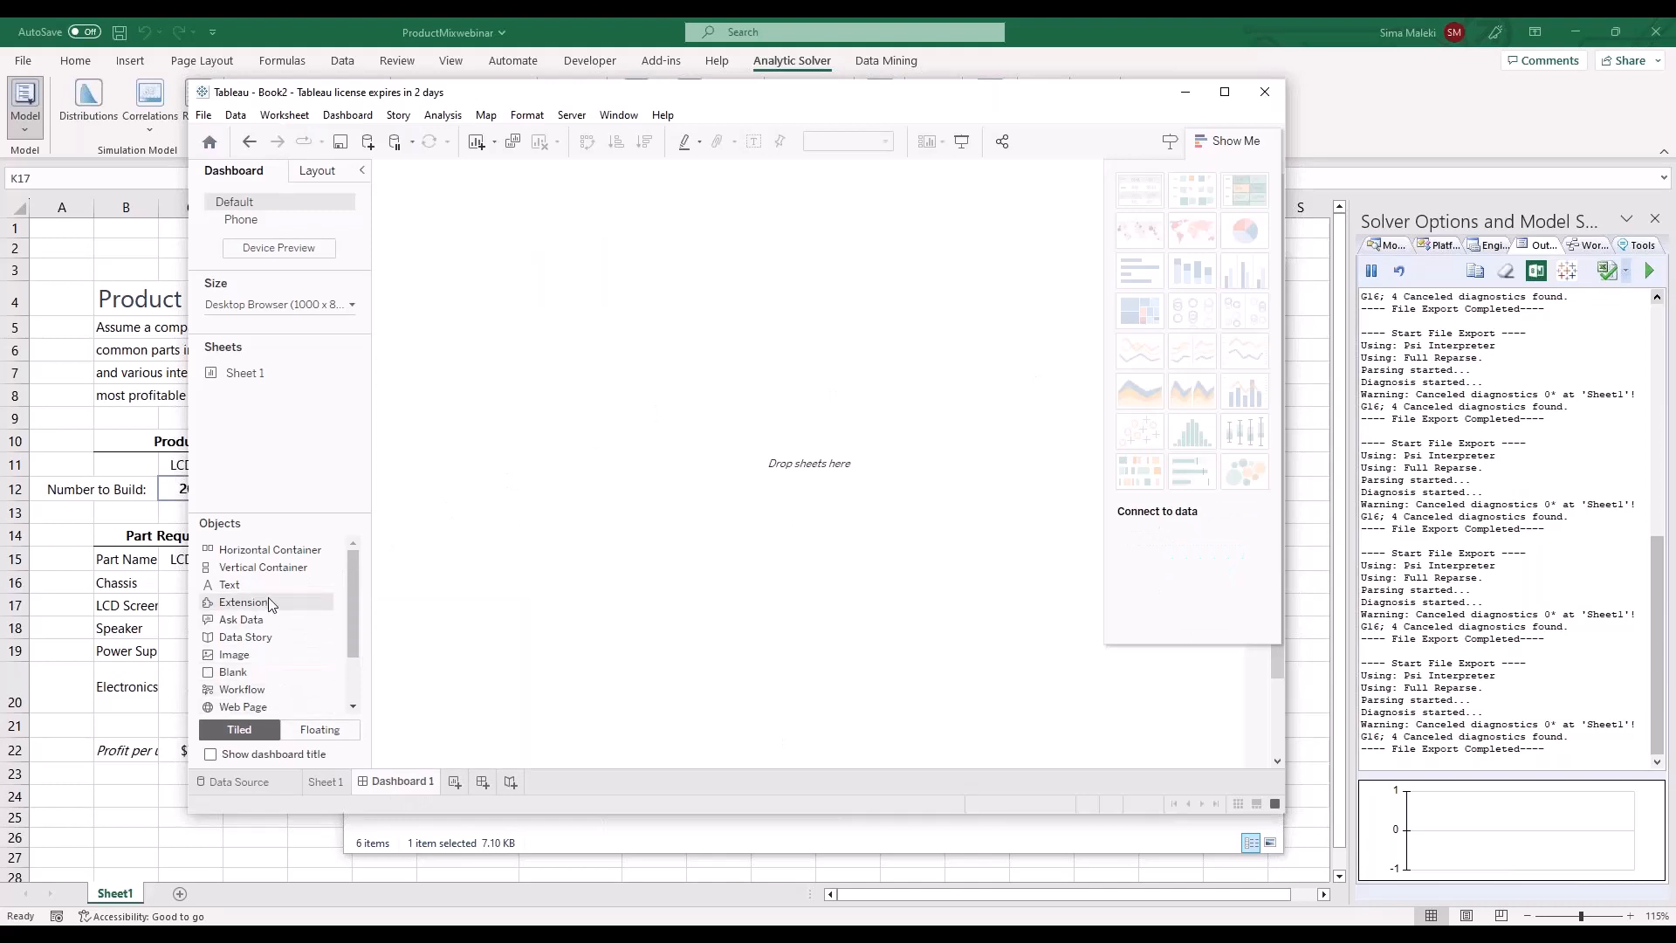
Add the local Solver TREX extension from test for webinar's Extensions folder to the dashboard and allow it to run
left_click(1648, 139)
mouse_move(106, 548)
left_mouse_down()
mouse_move(205, 602)
mouse_move(177, 607)
left_mouse_up()
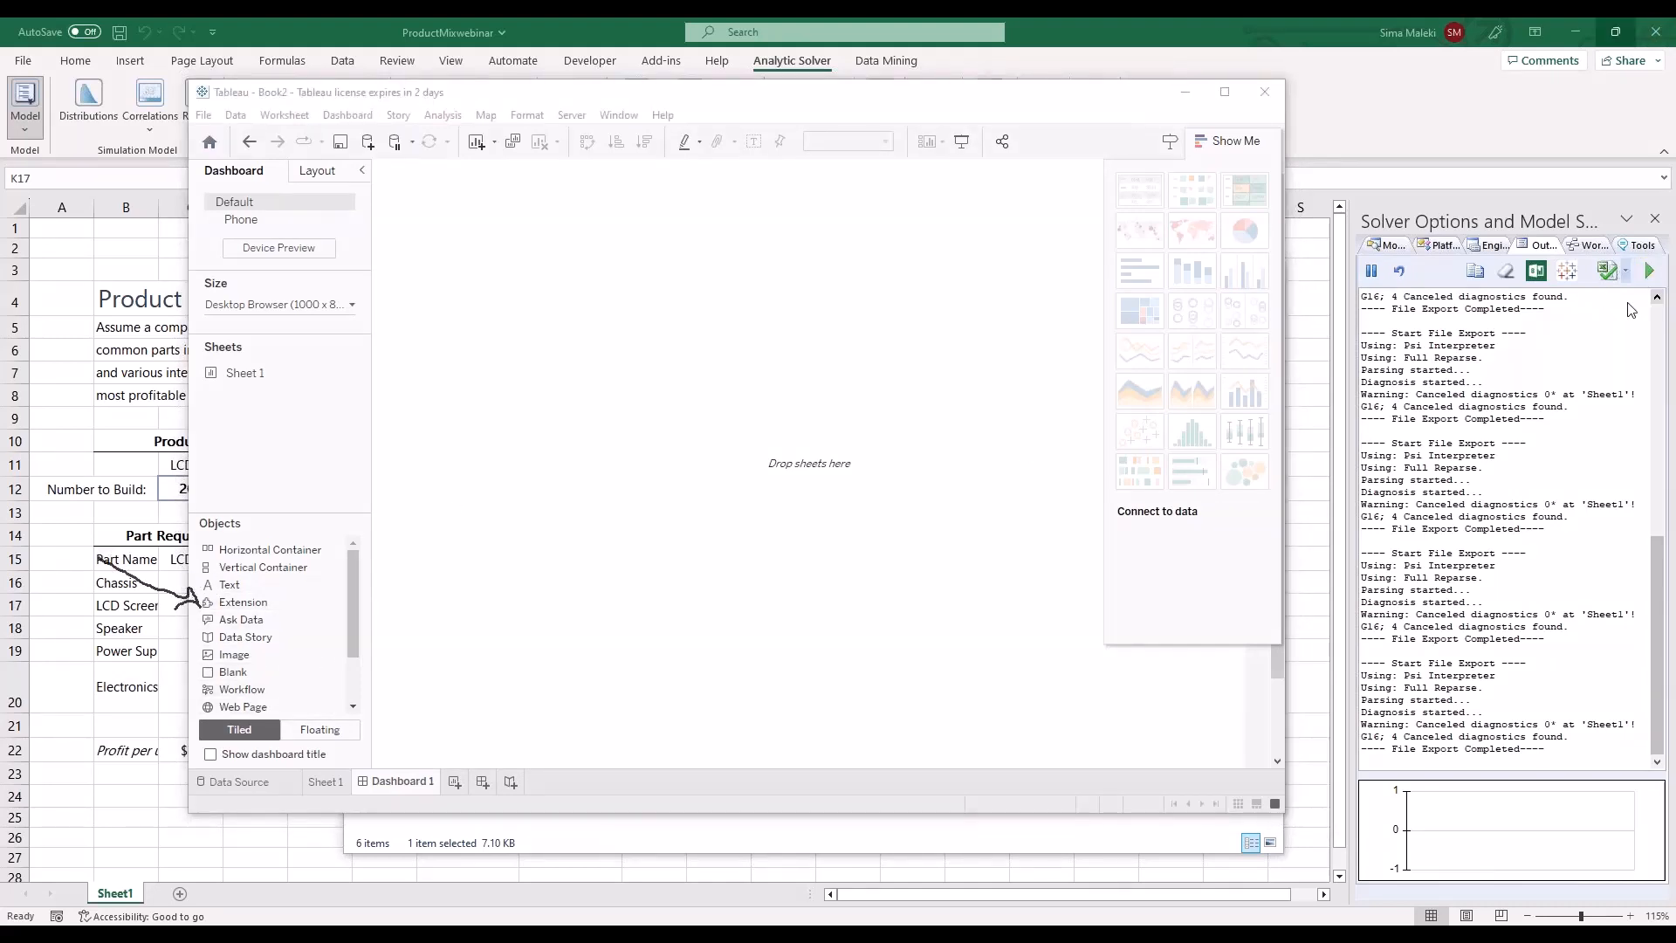
left_click(232, 604)
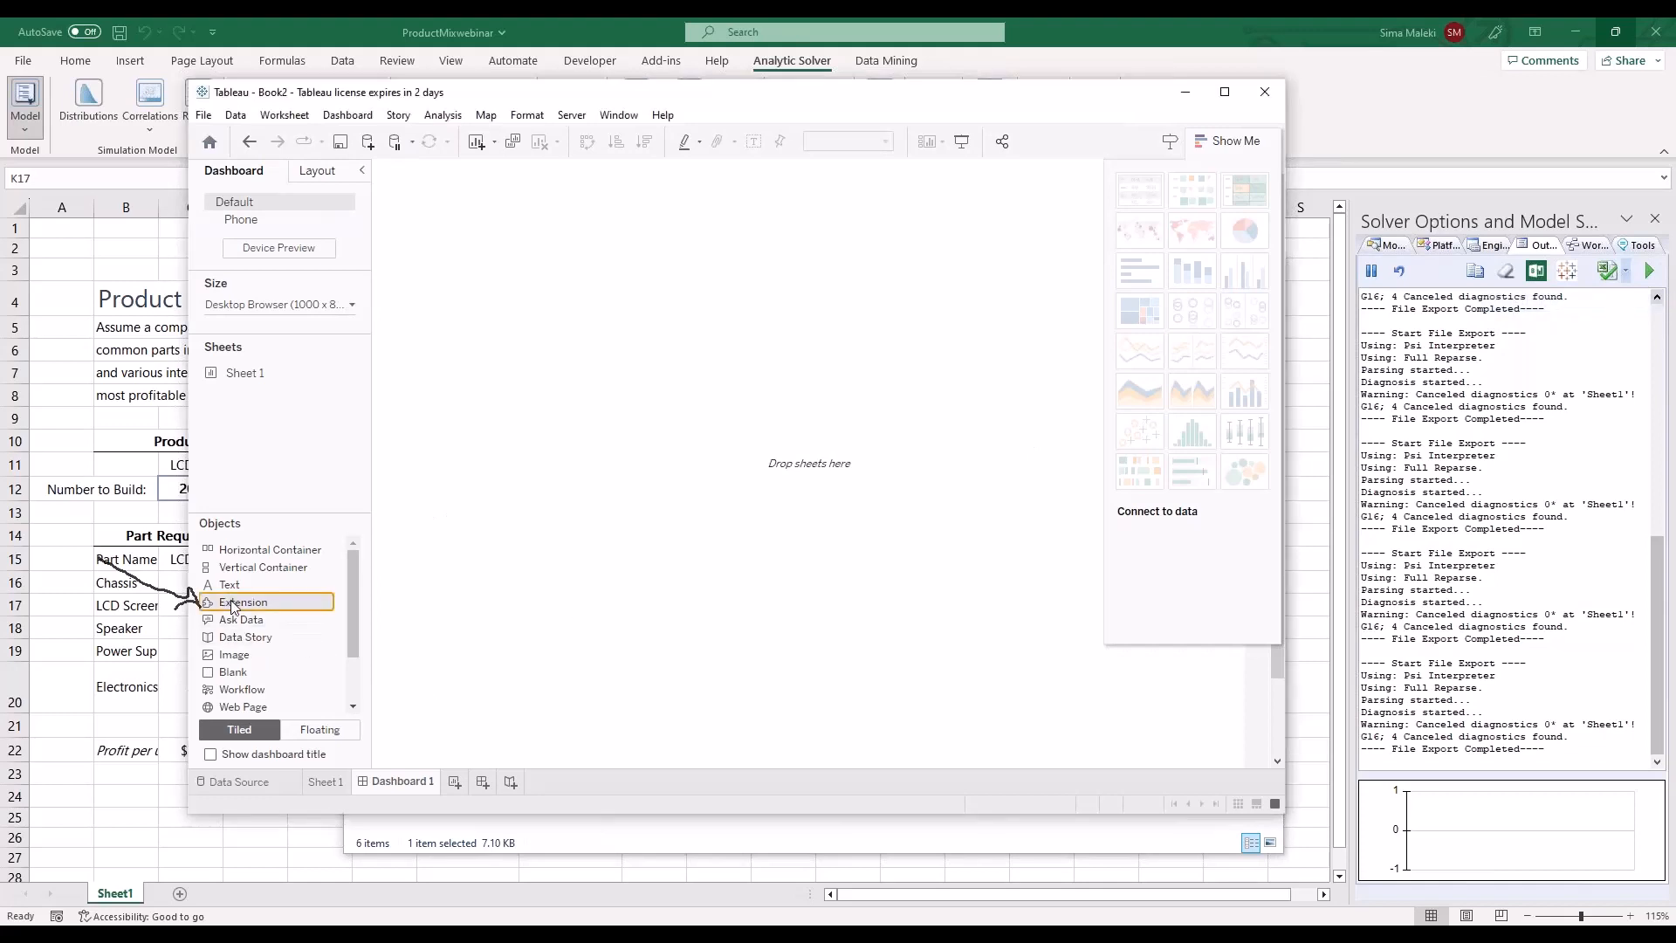
double_click(232, 602)
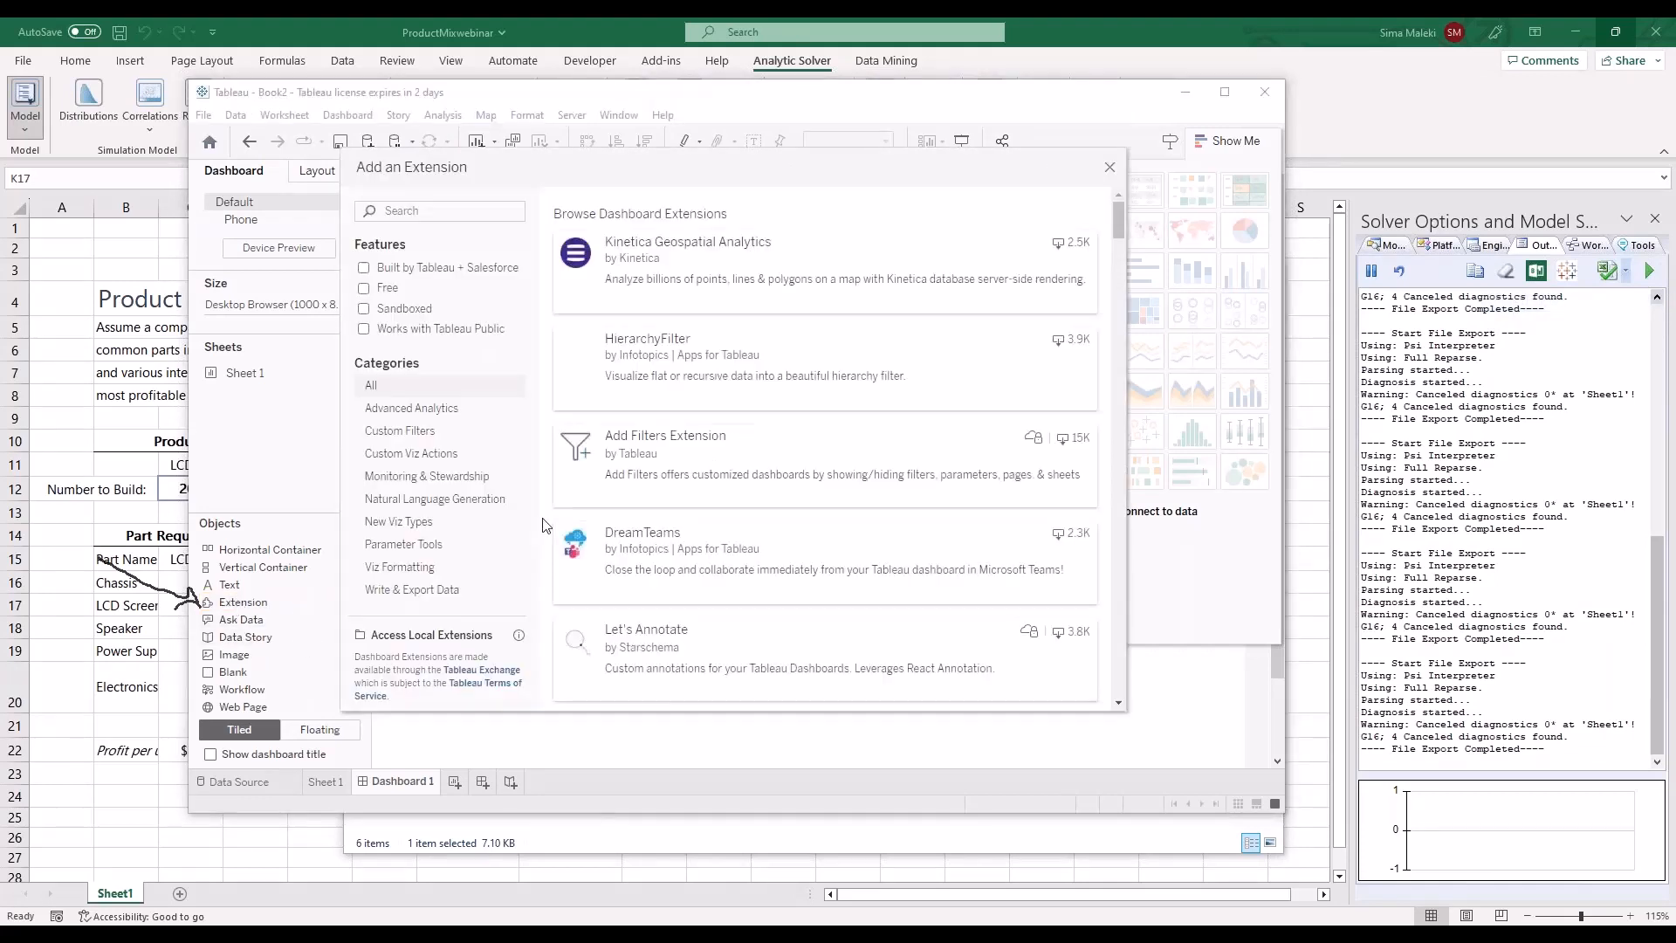
mouse_move(436, 690)
left_mouse_down()
mouse_move(511, 566)
mouse_move(382, 692)
left_mouse_up()
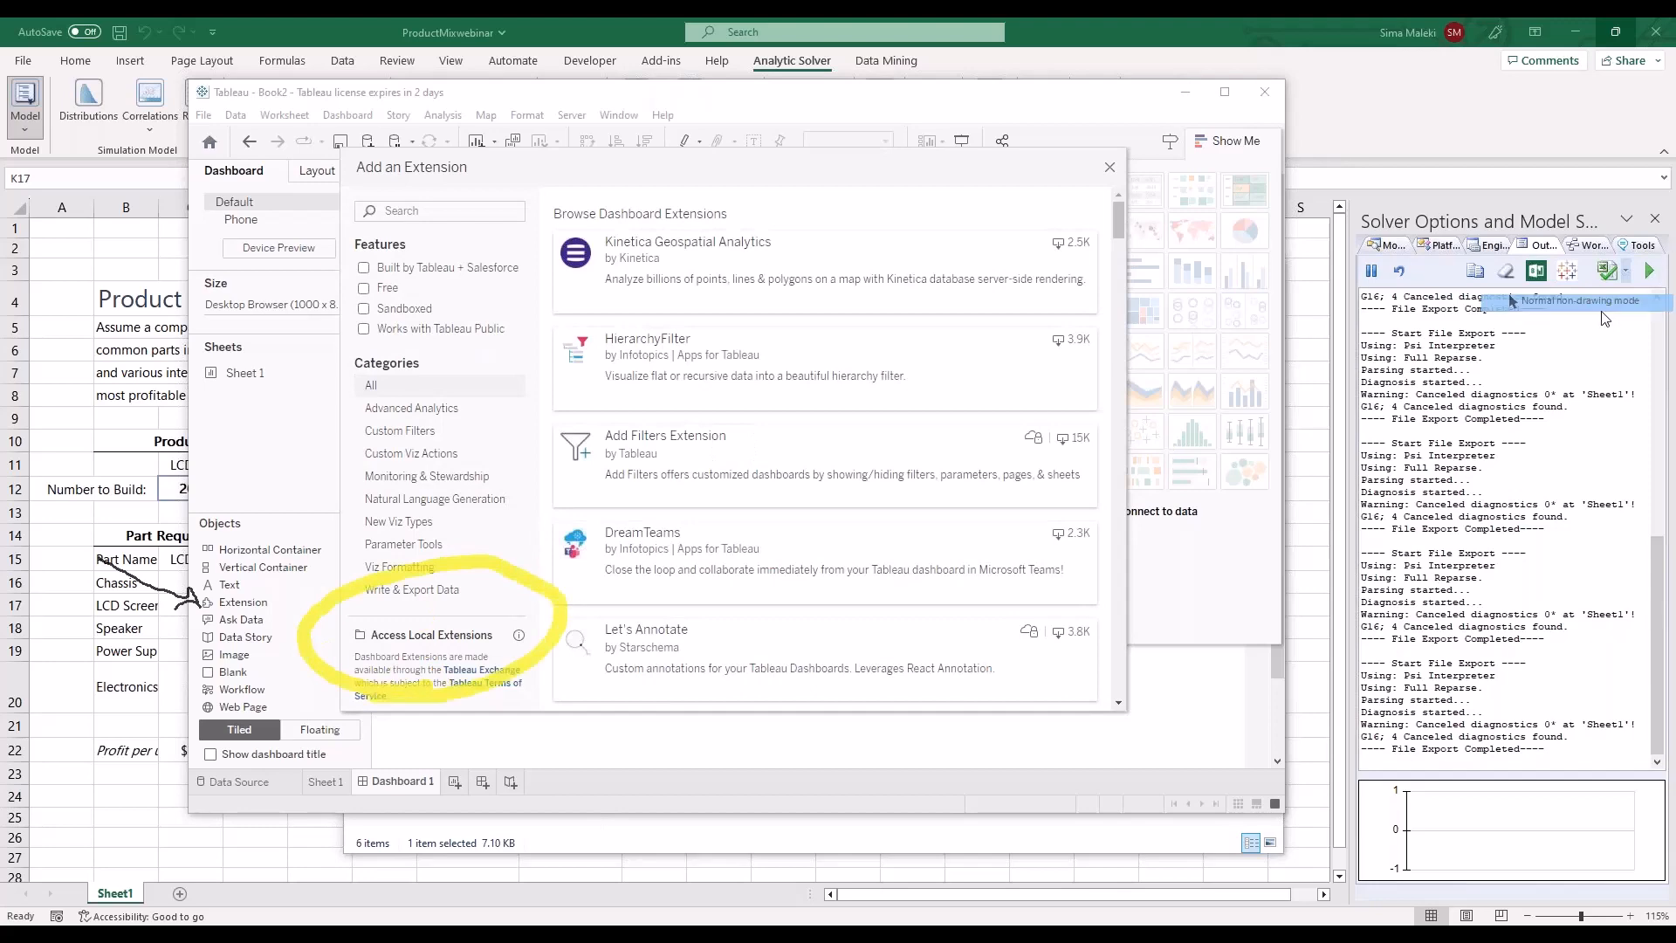
left_click(416, 641)
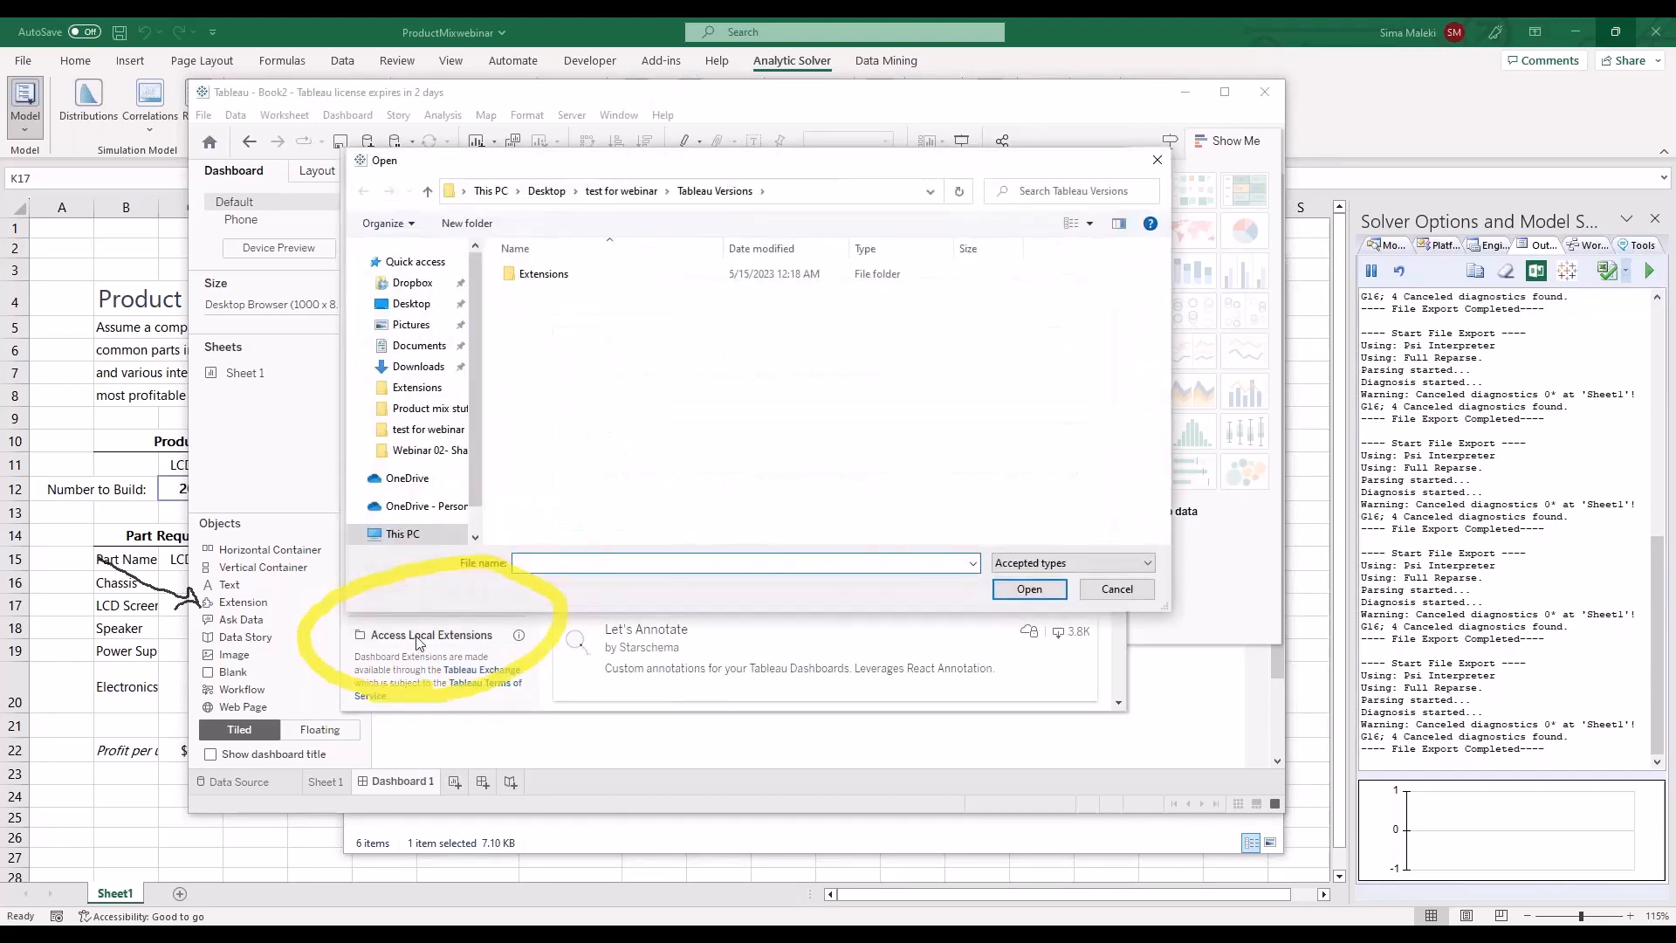
left_click(621, 191)
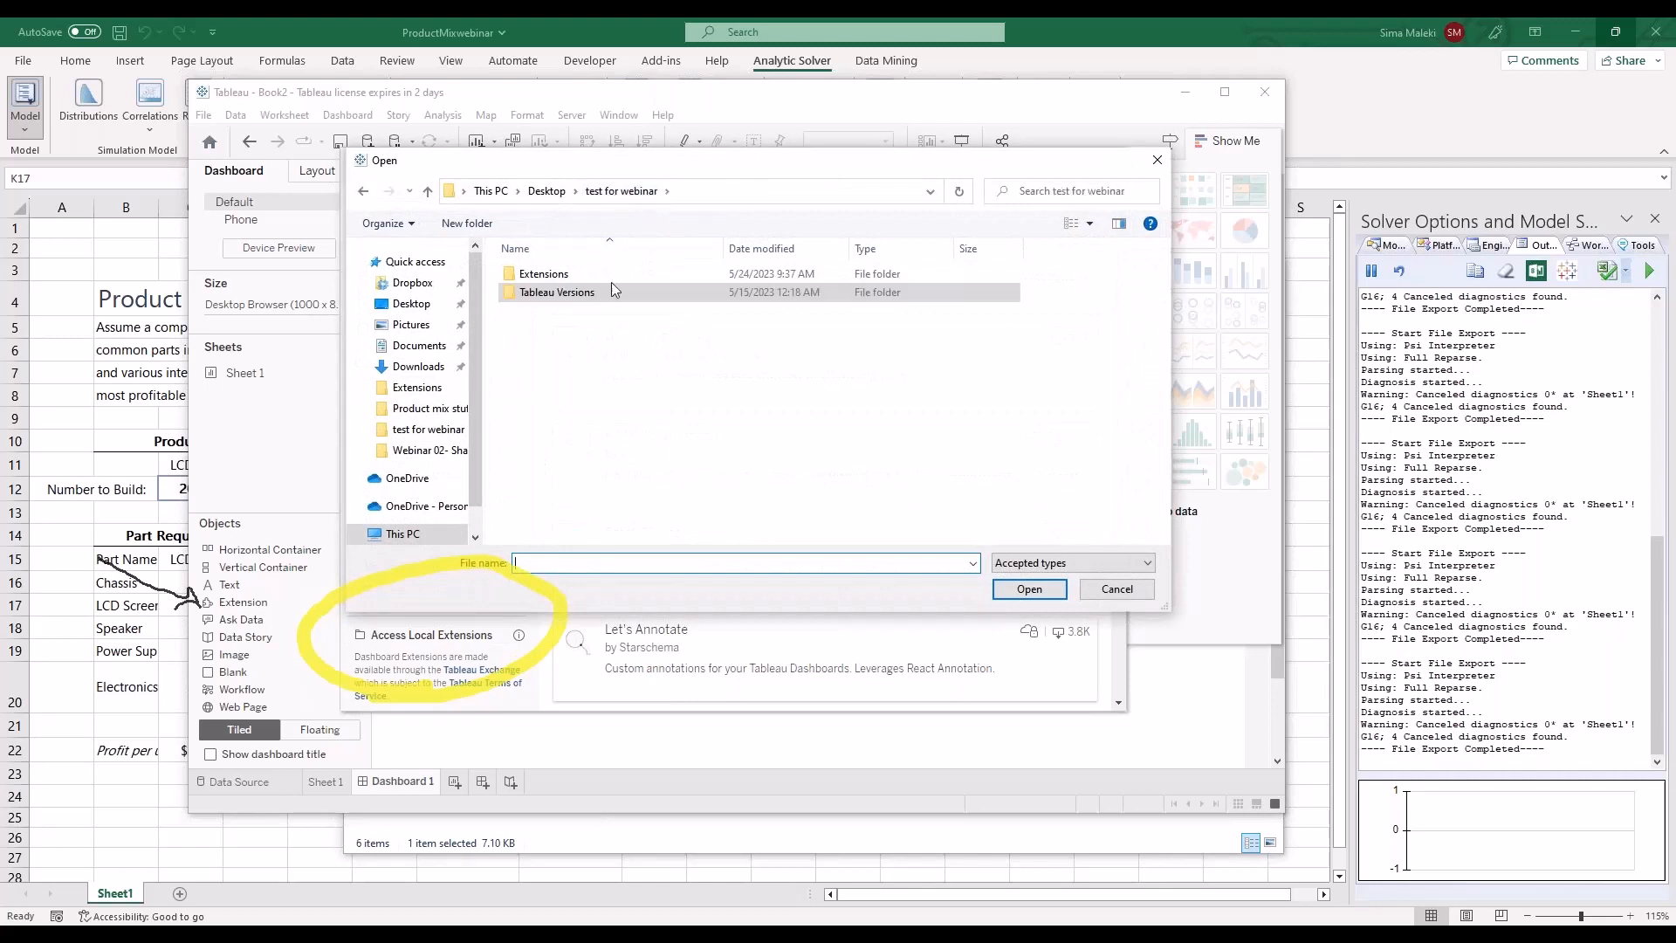
double_click(546, 273)
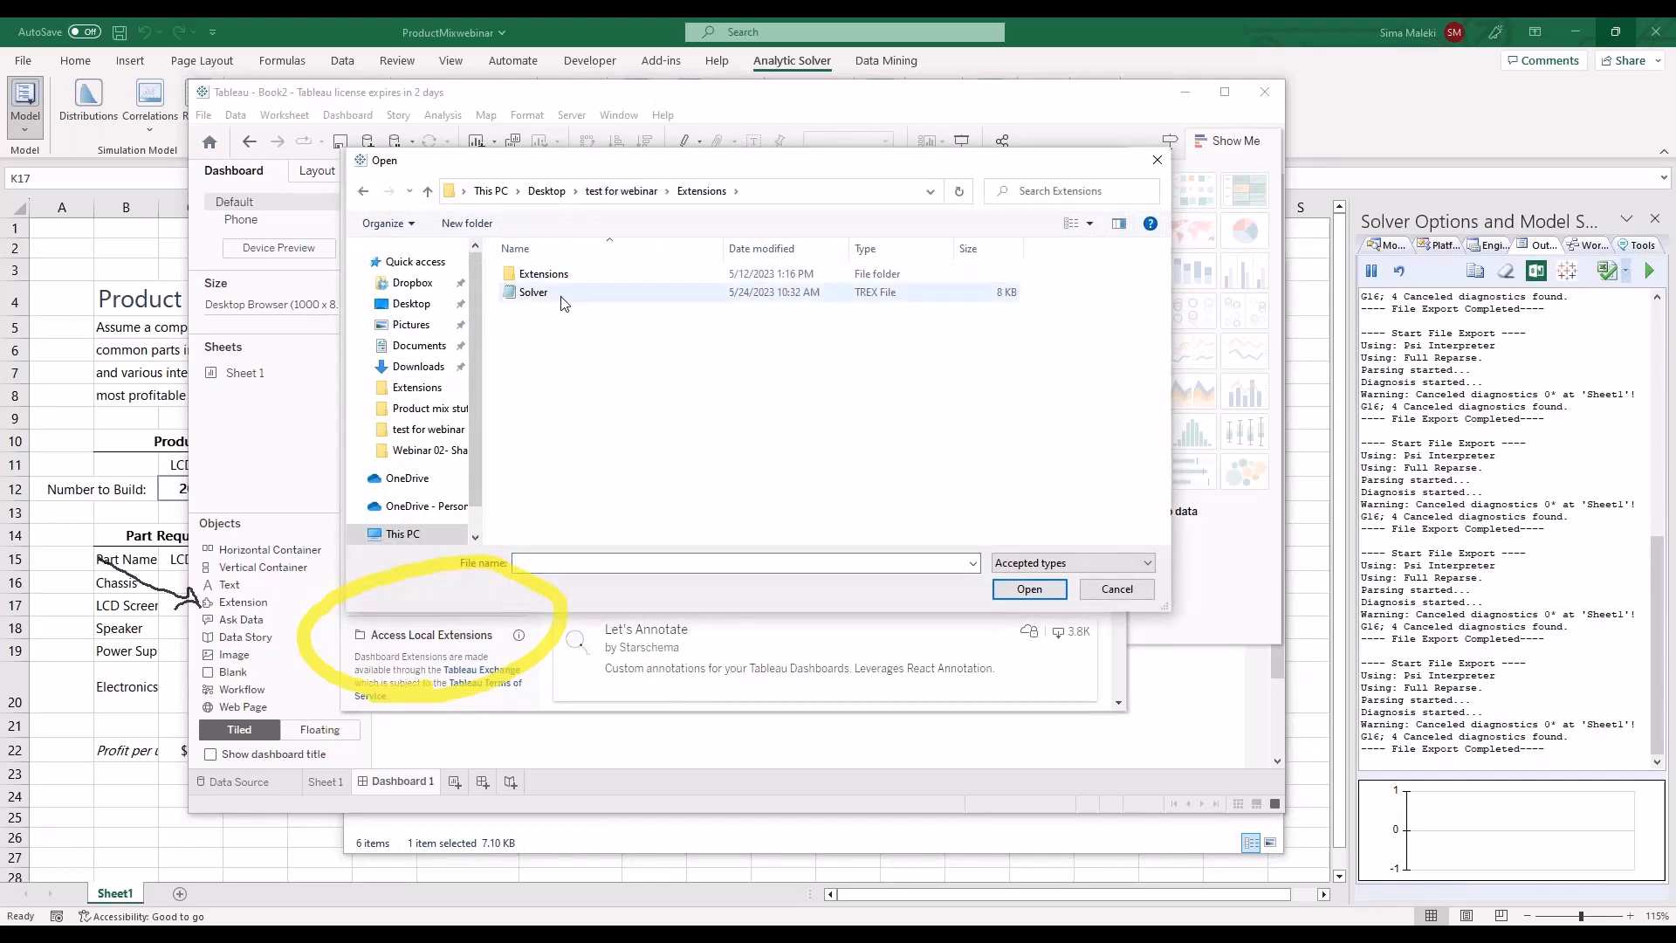
double_click(561, 295)
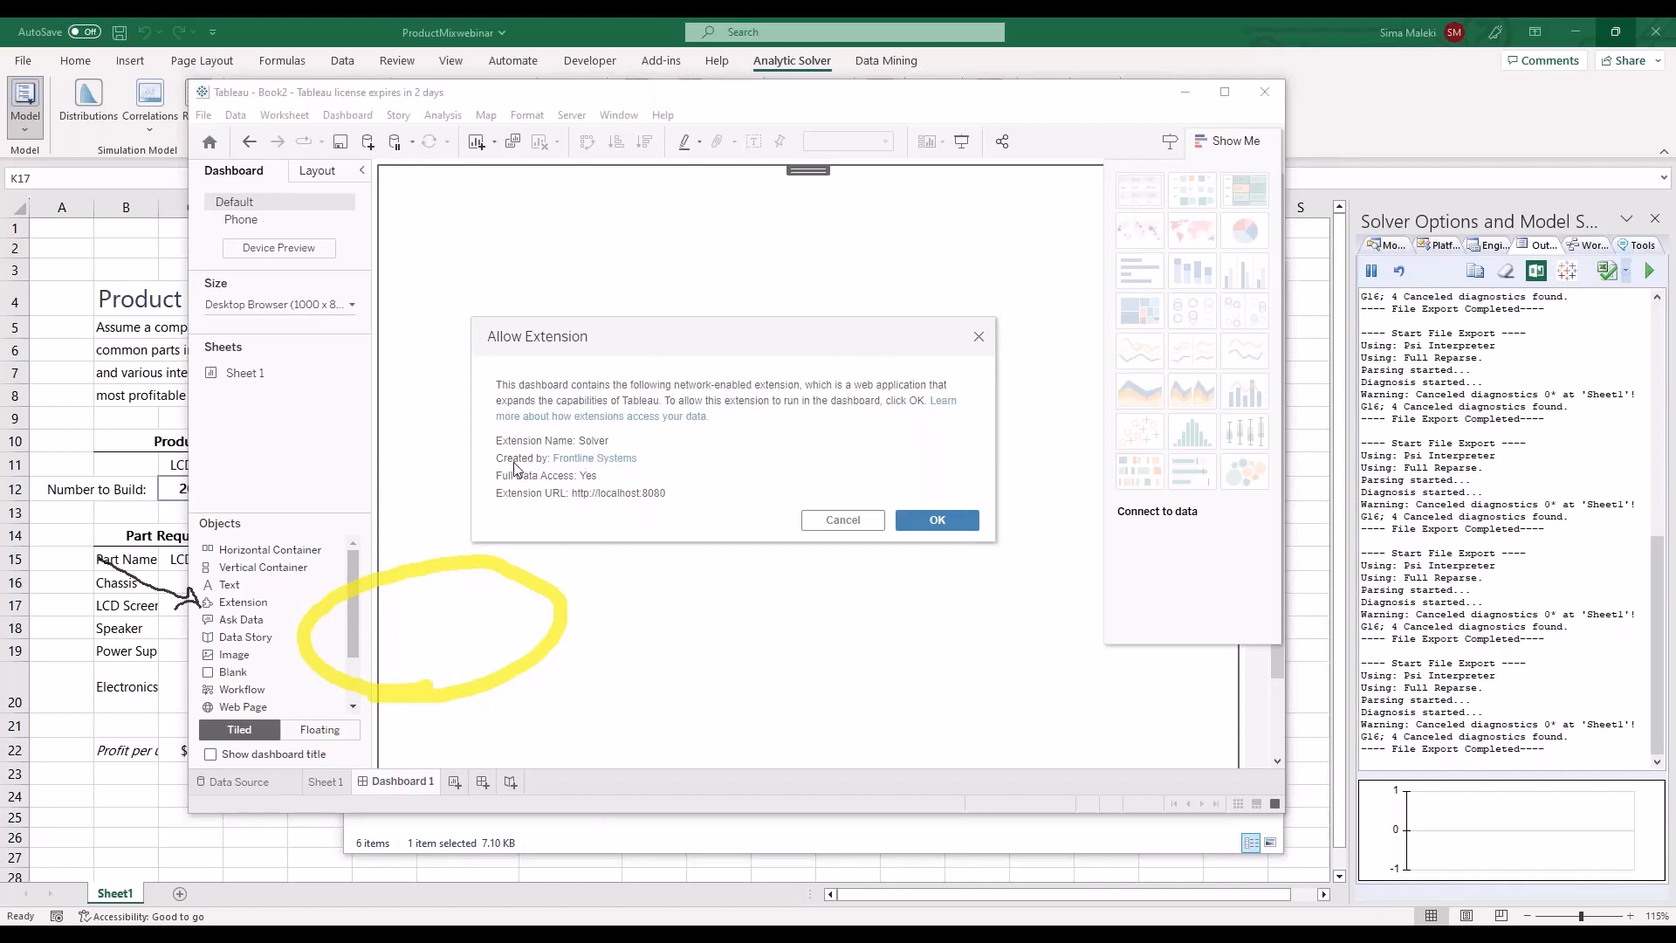
left_click(941, 522)
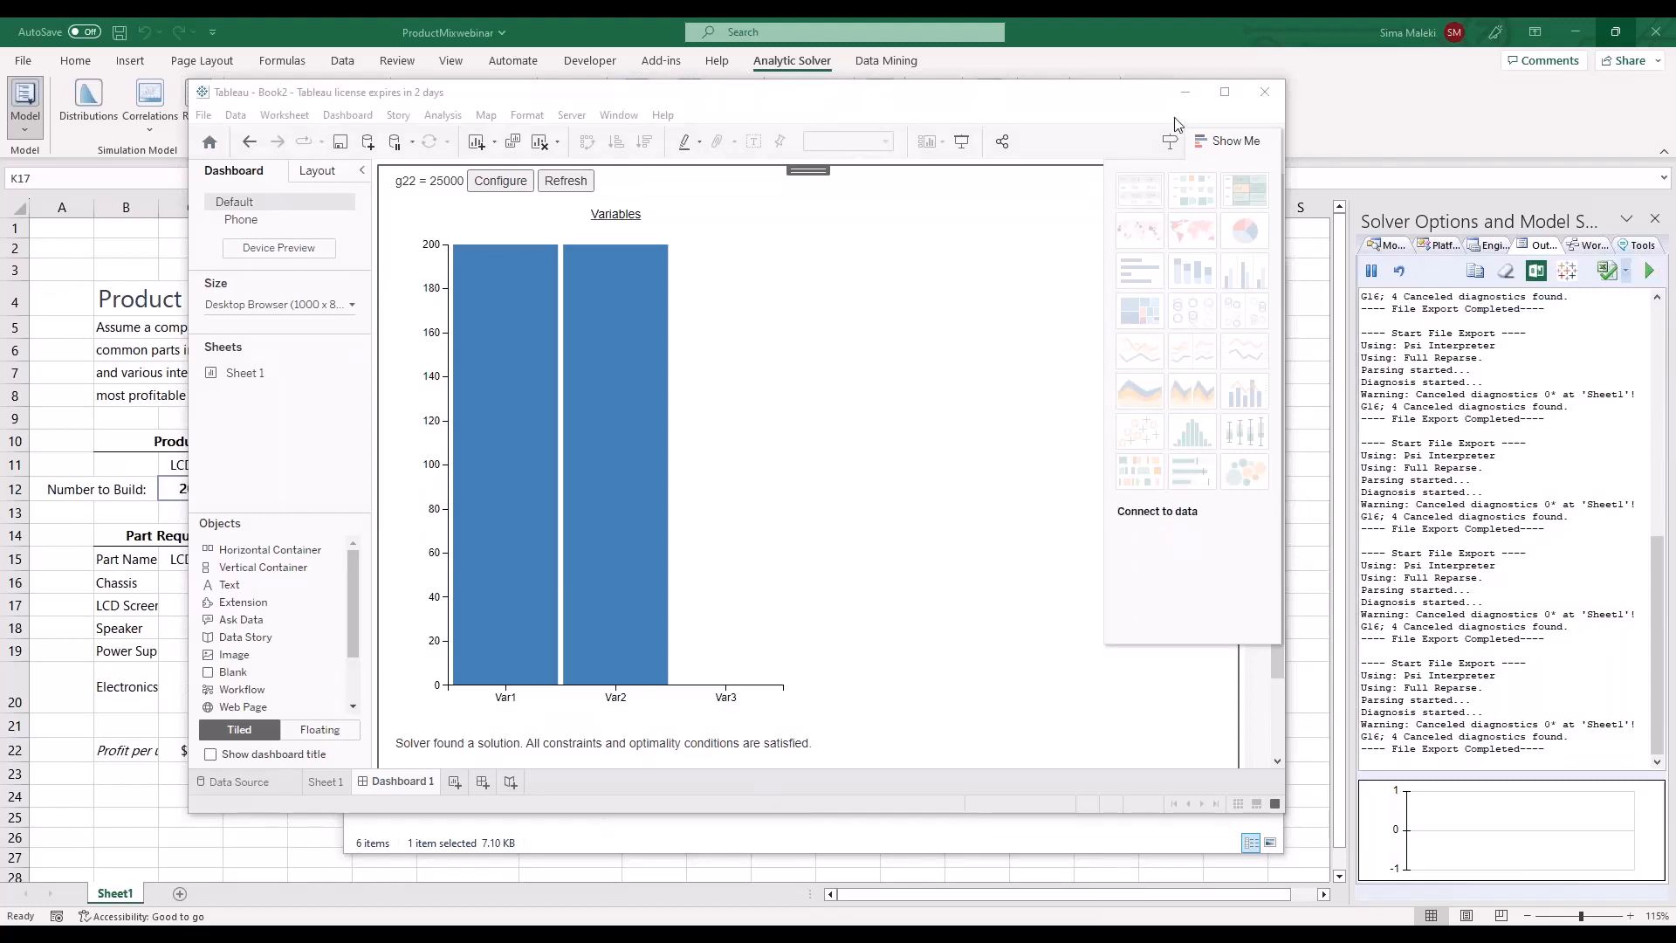
Switch to the ProductMixPBIsimple workbook in Excel and deploy it as a Tableau Embedded Model in the test for webinar folder
mouse_move(574, 930)
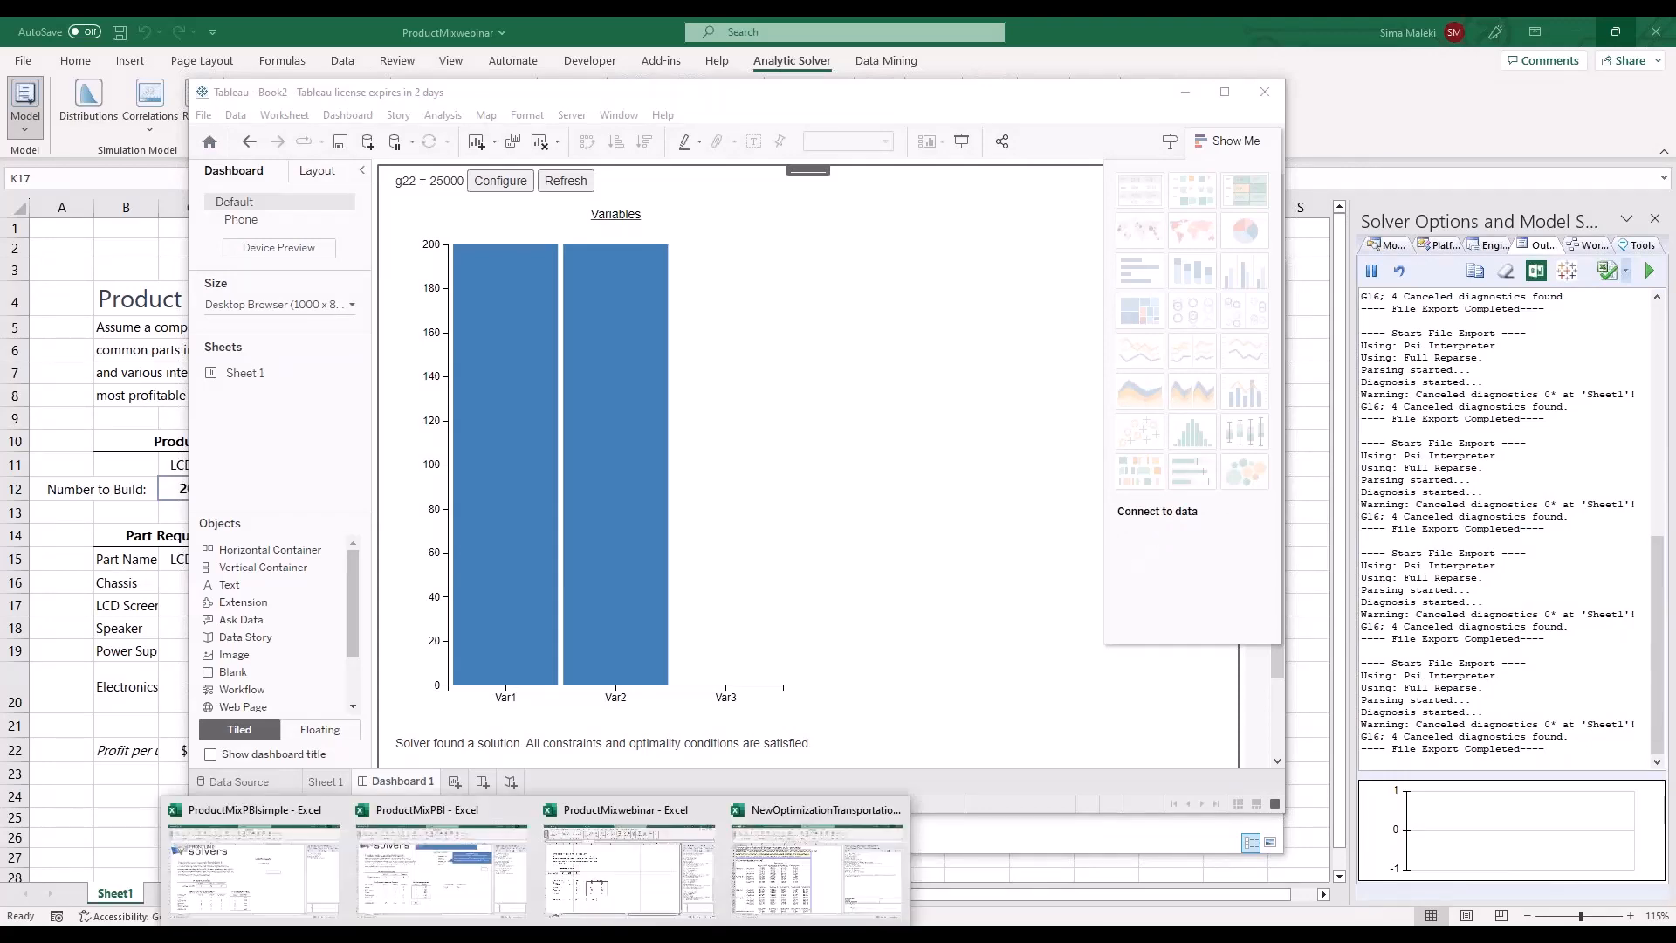
left_click(262, 873)
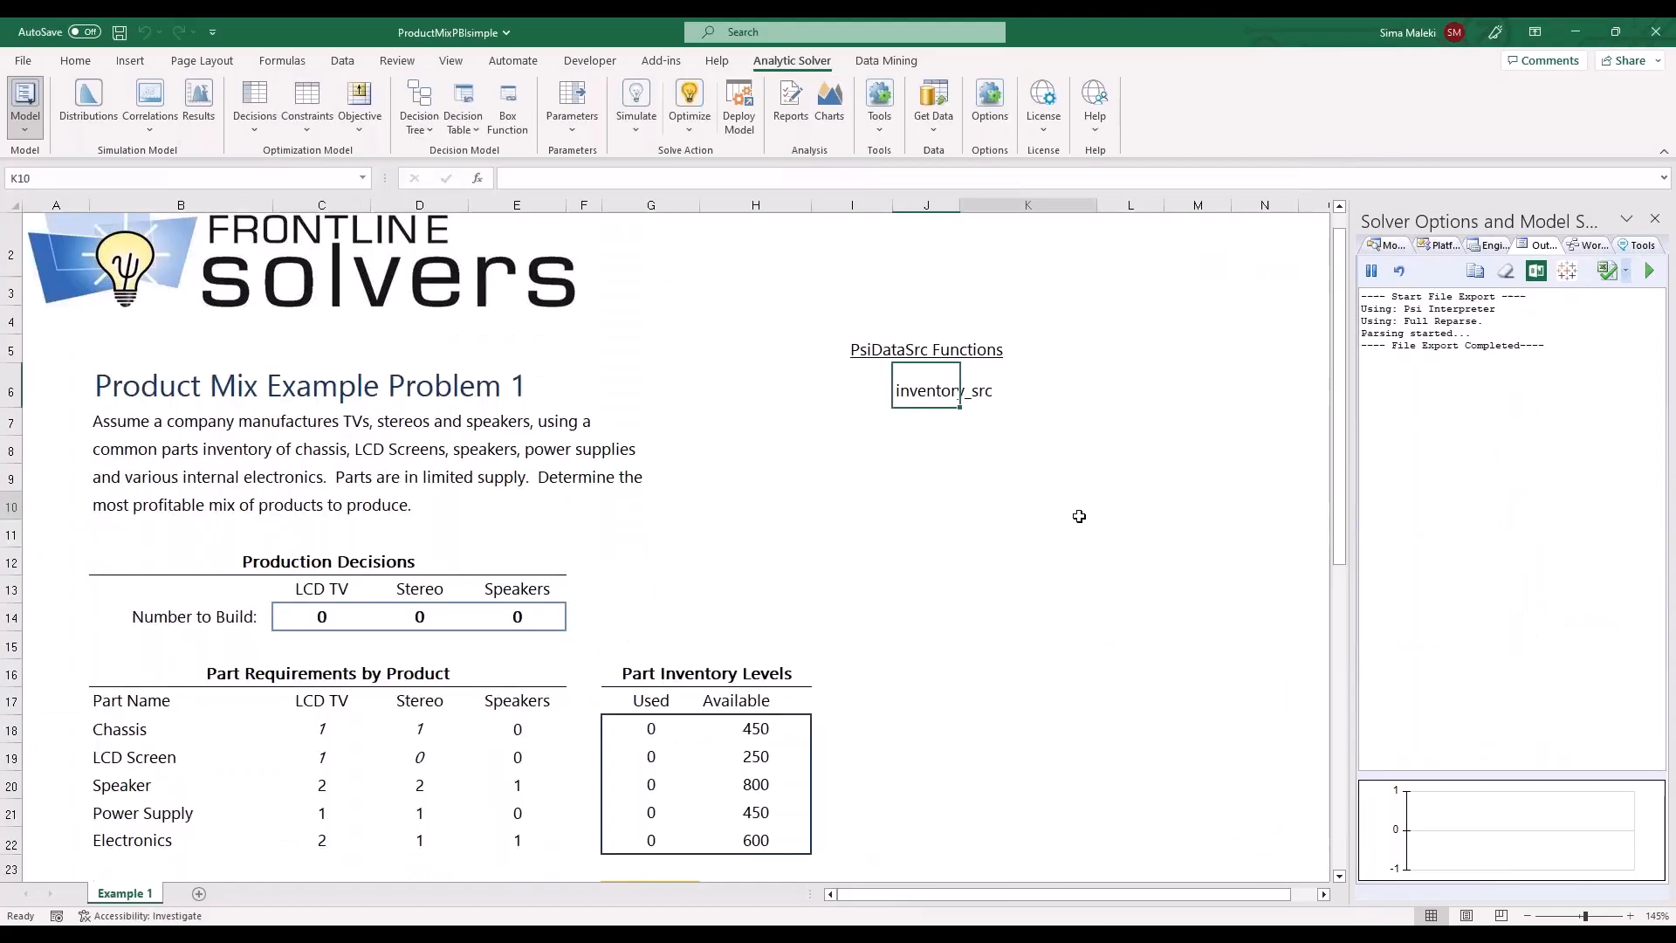
left_click(742, 113)
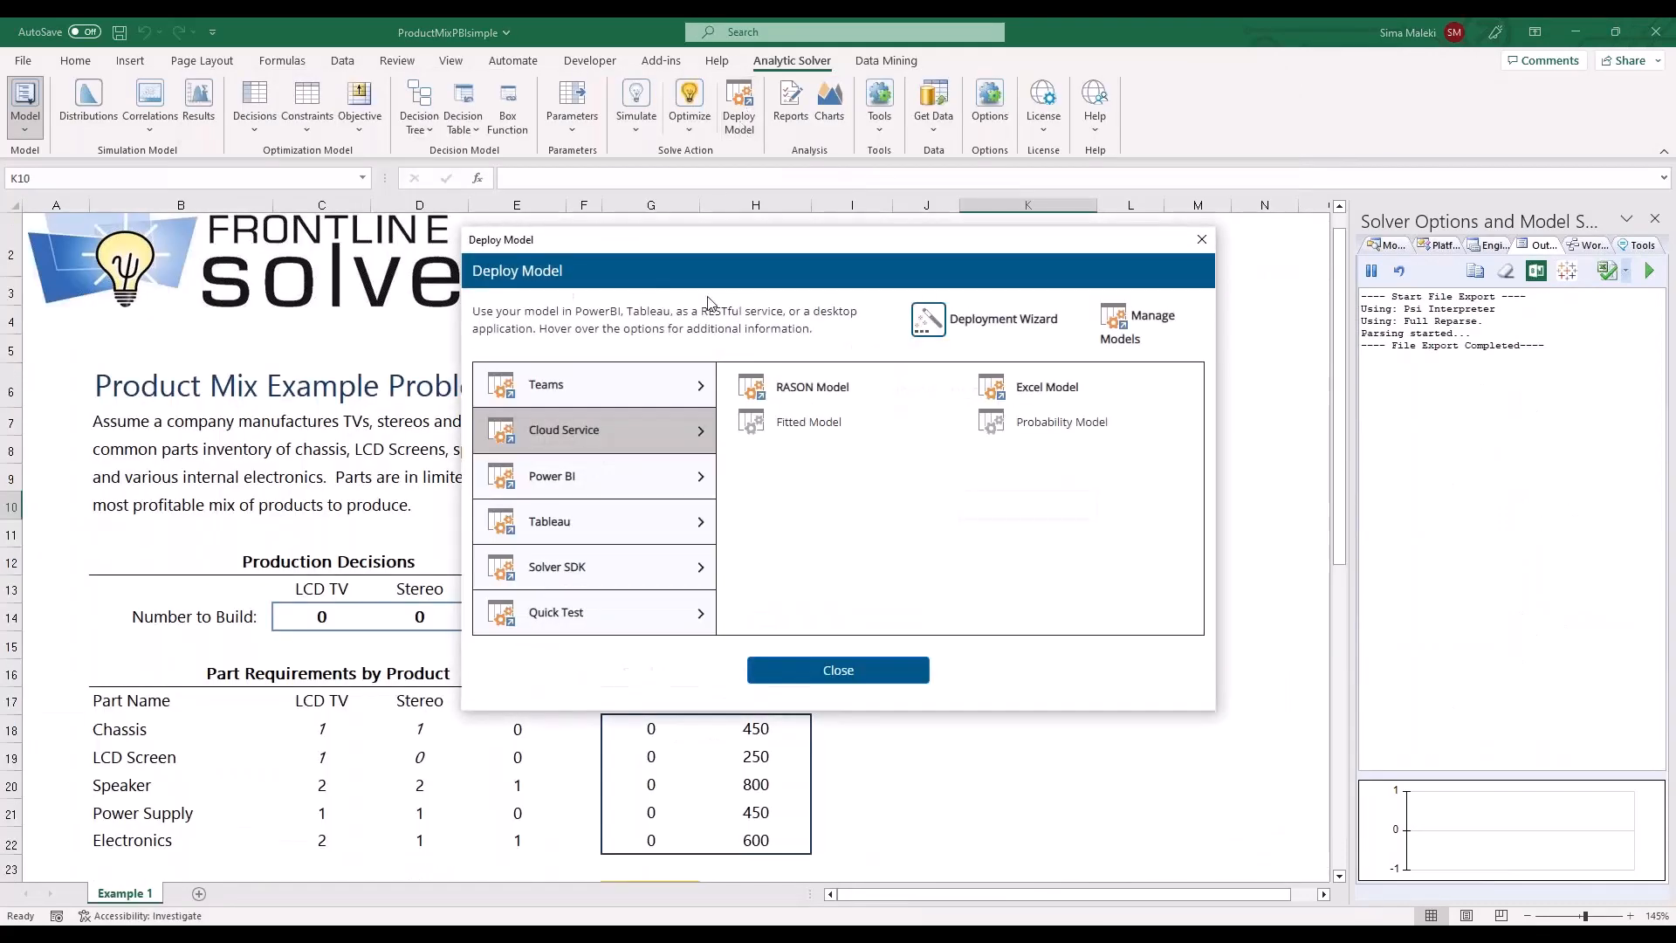
left_click(637, 524)
mouse_move(1069, 397)
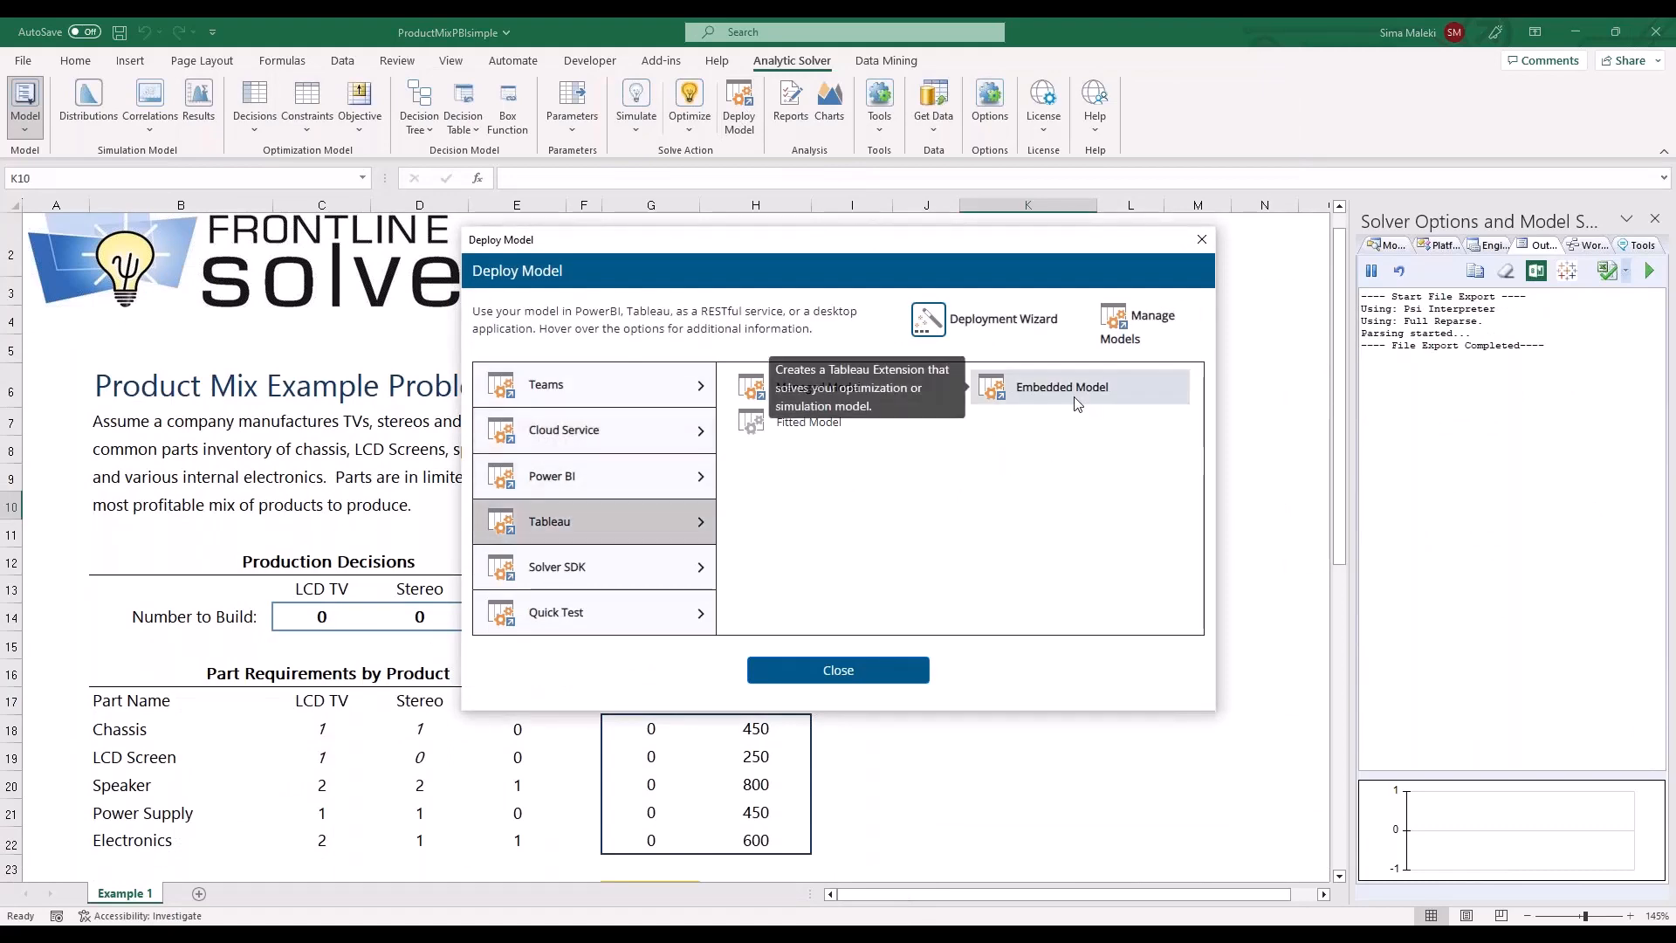
left_click(1070, 393)
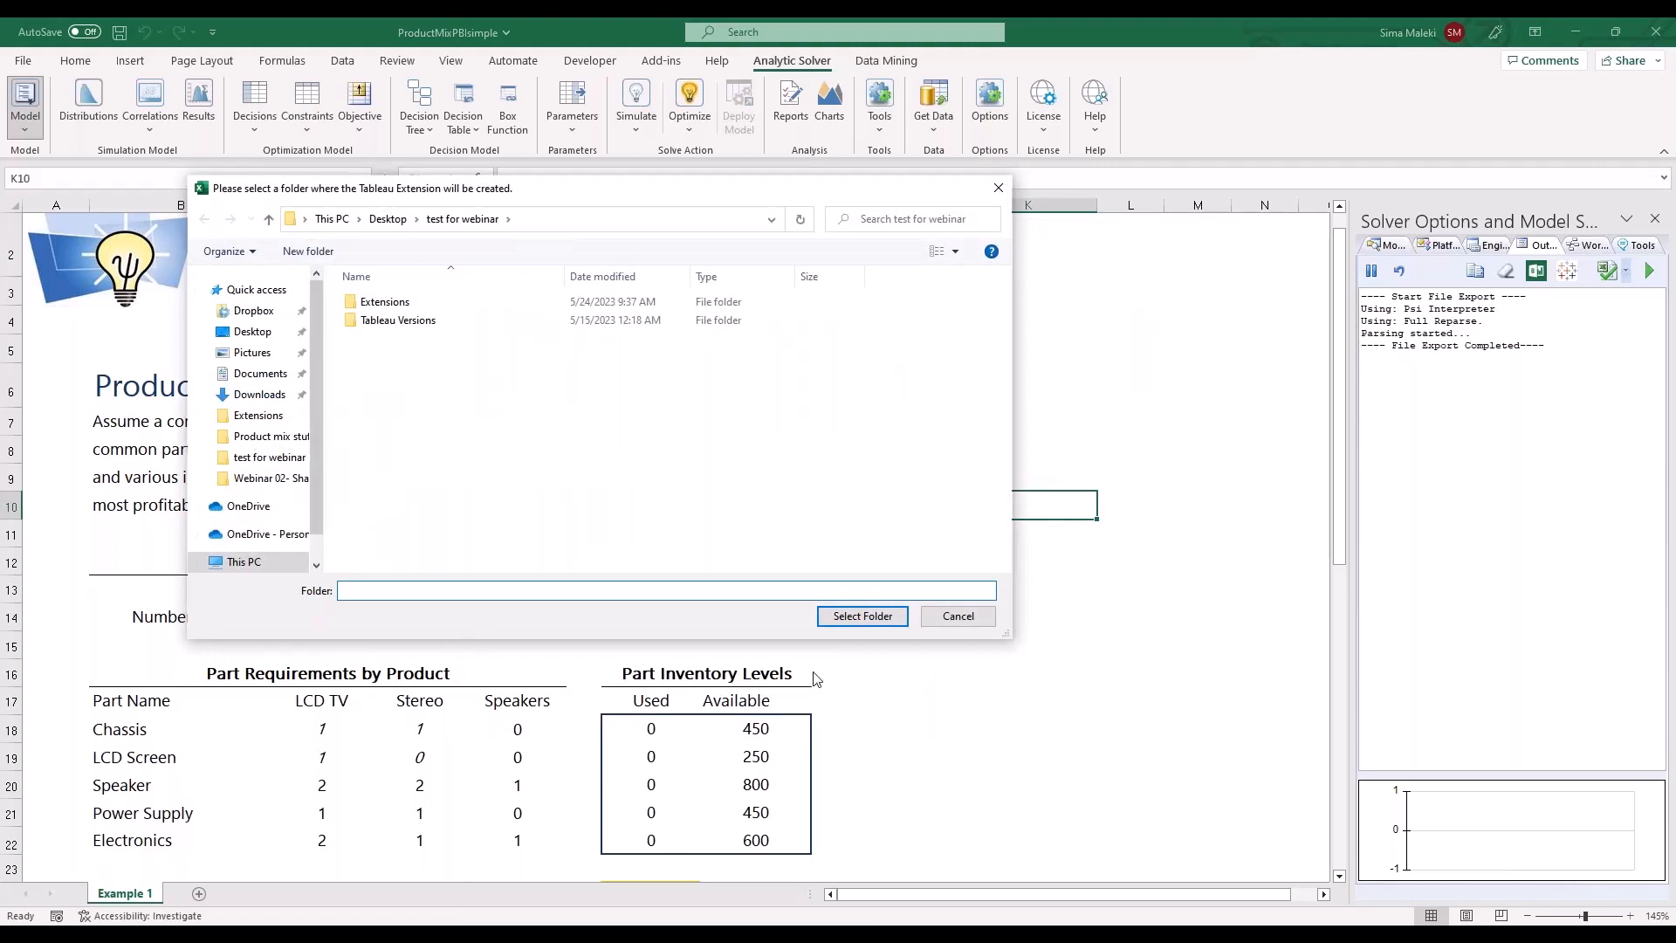
left_click(887, 621)
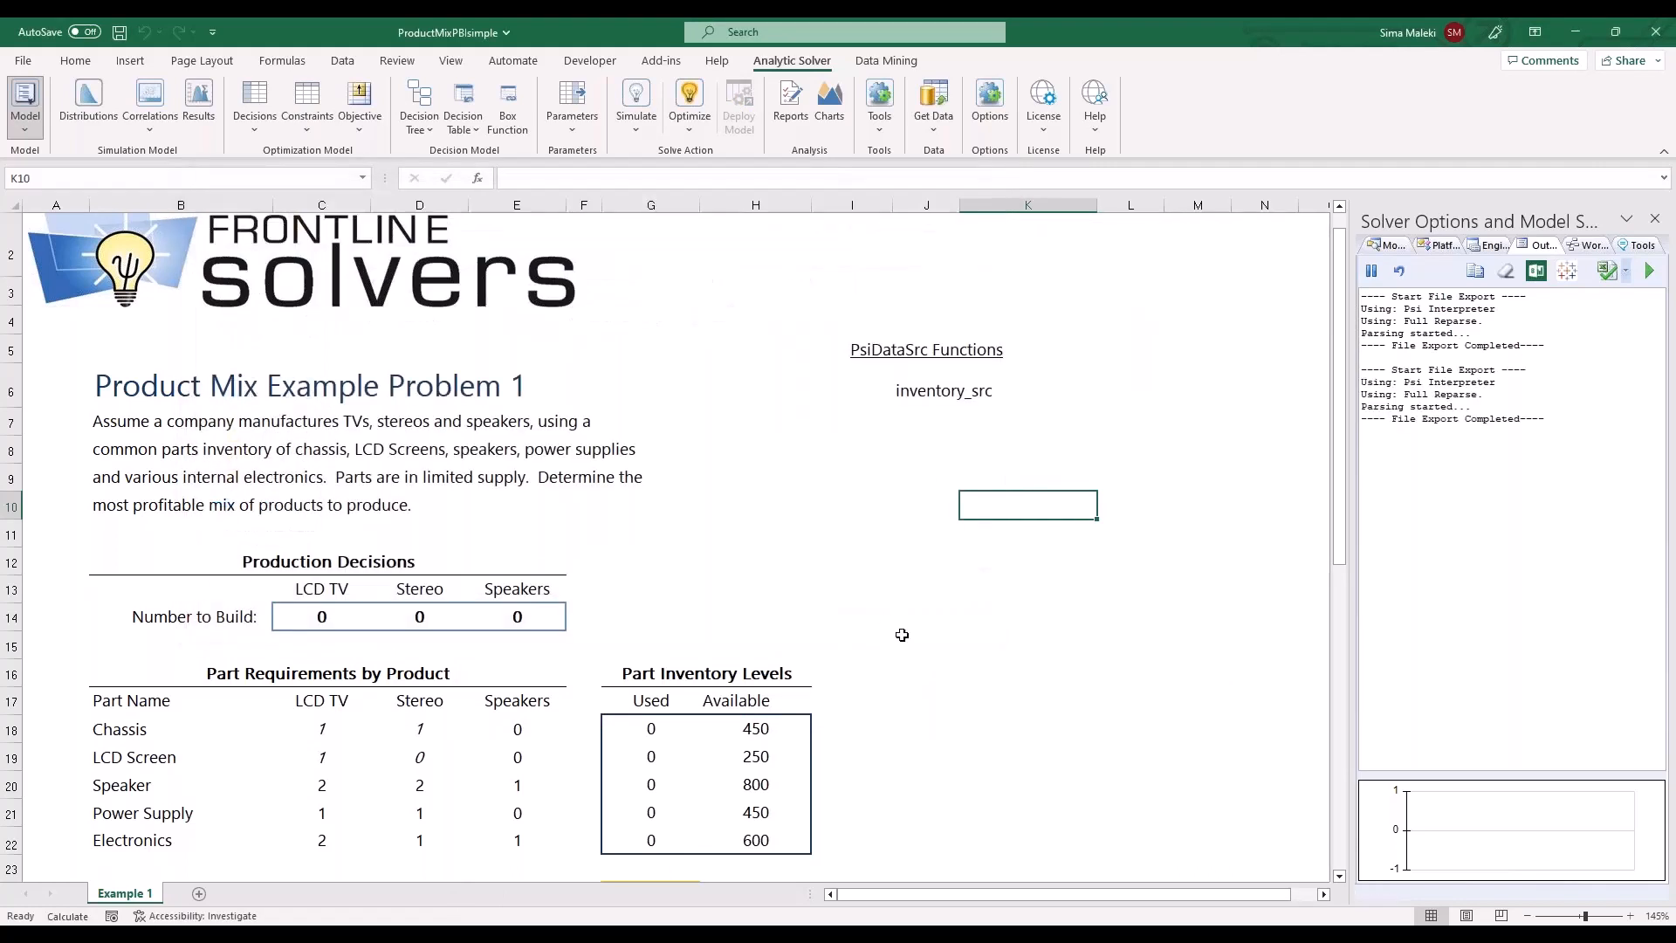
left_click(977, 542)
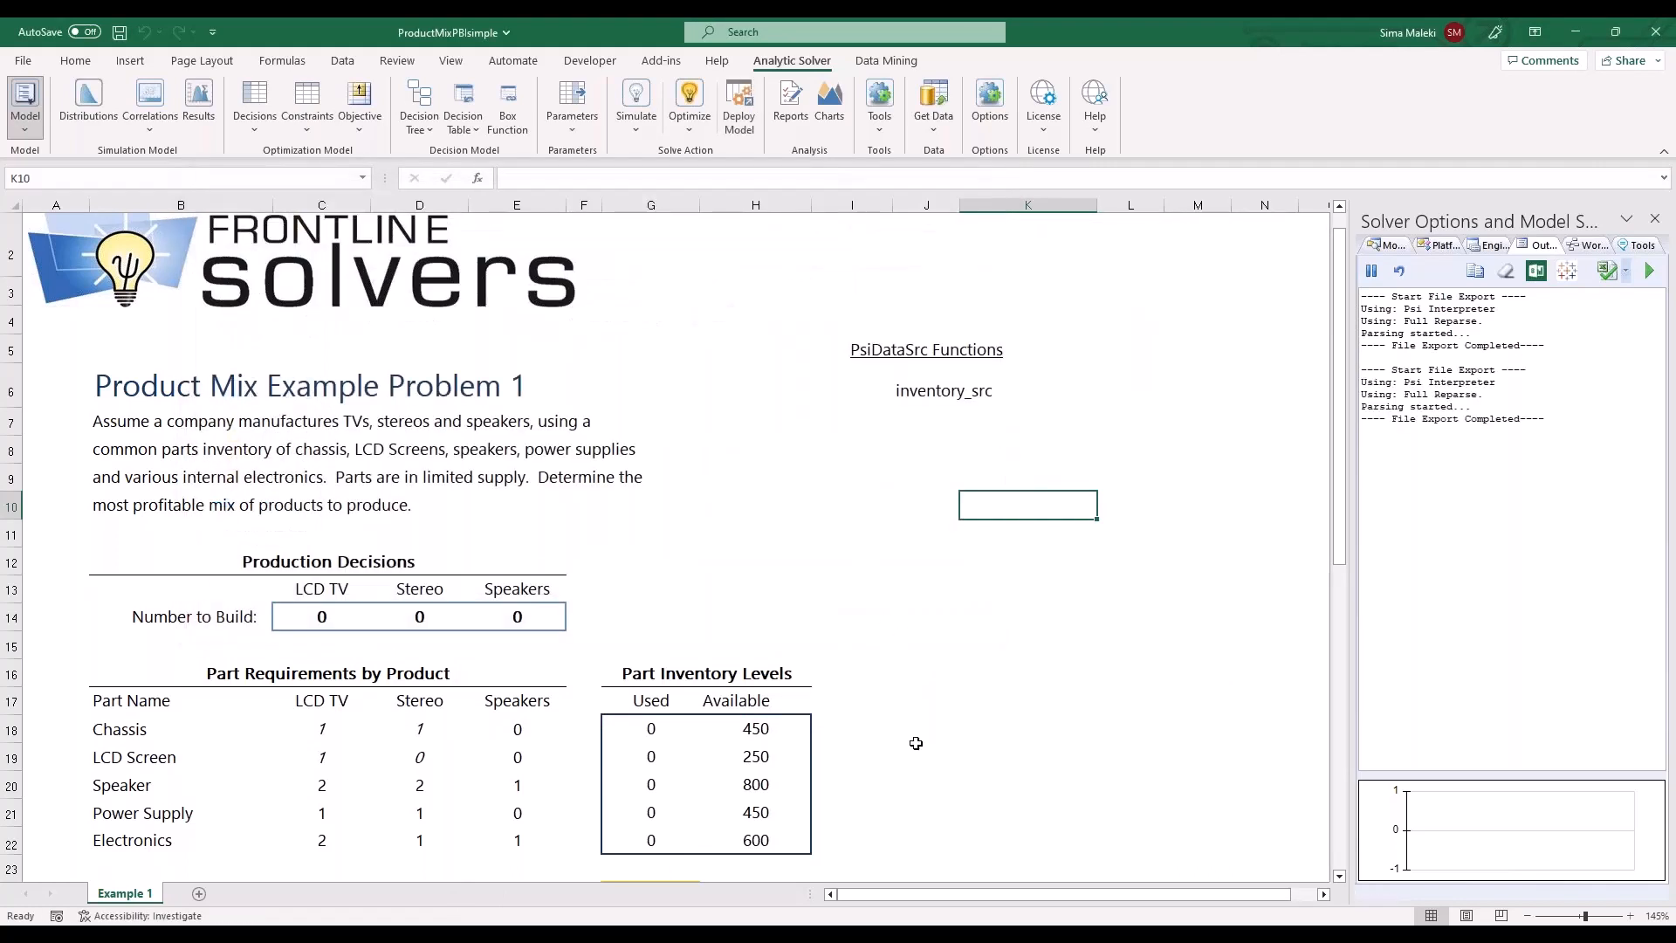
Switch to the Tableau Book2 workbook containing the solved dashboard and add a new worksheet to it
left_click(717, 924)
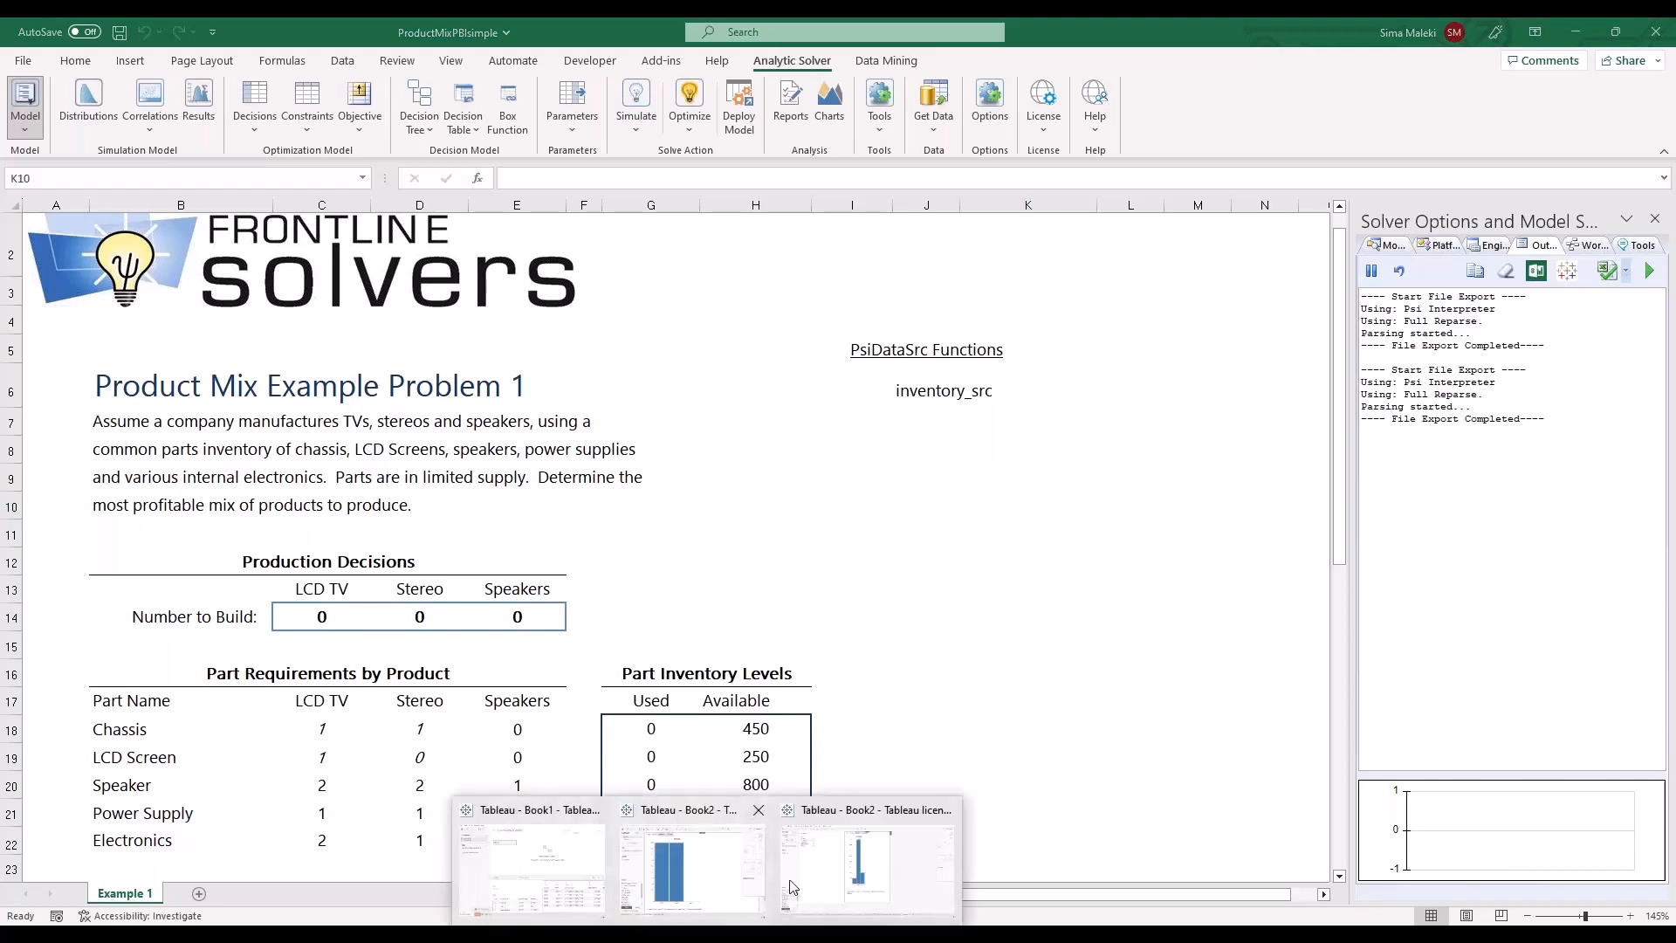
left_click(691, 864)
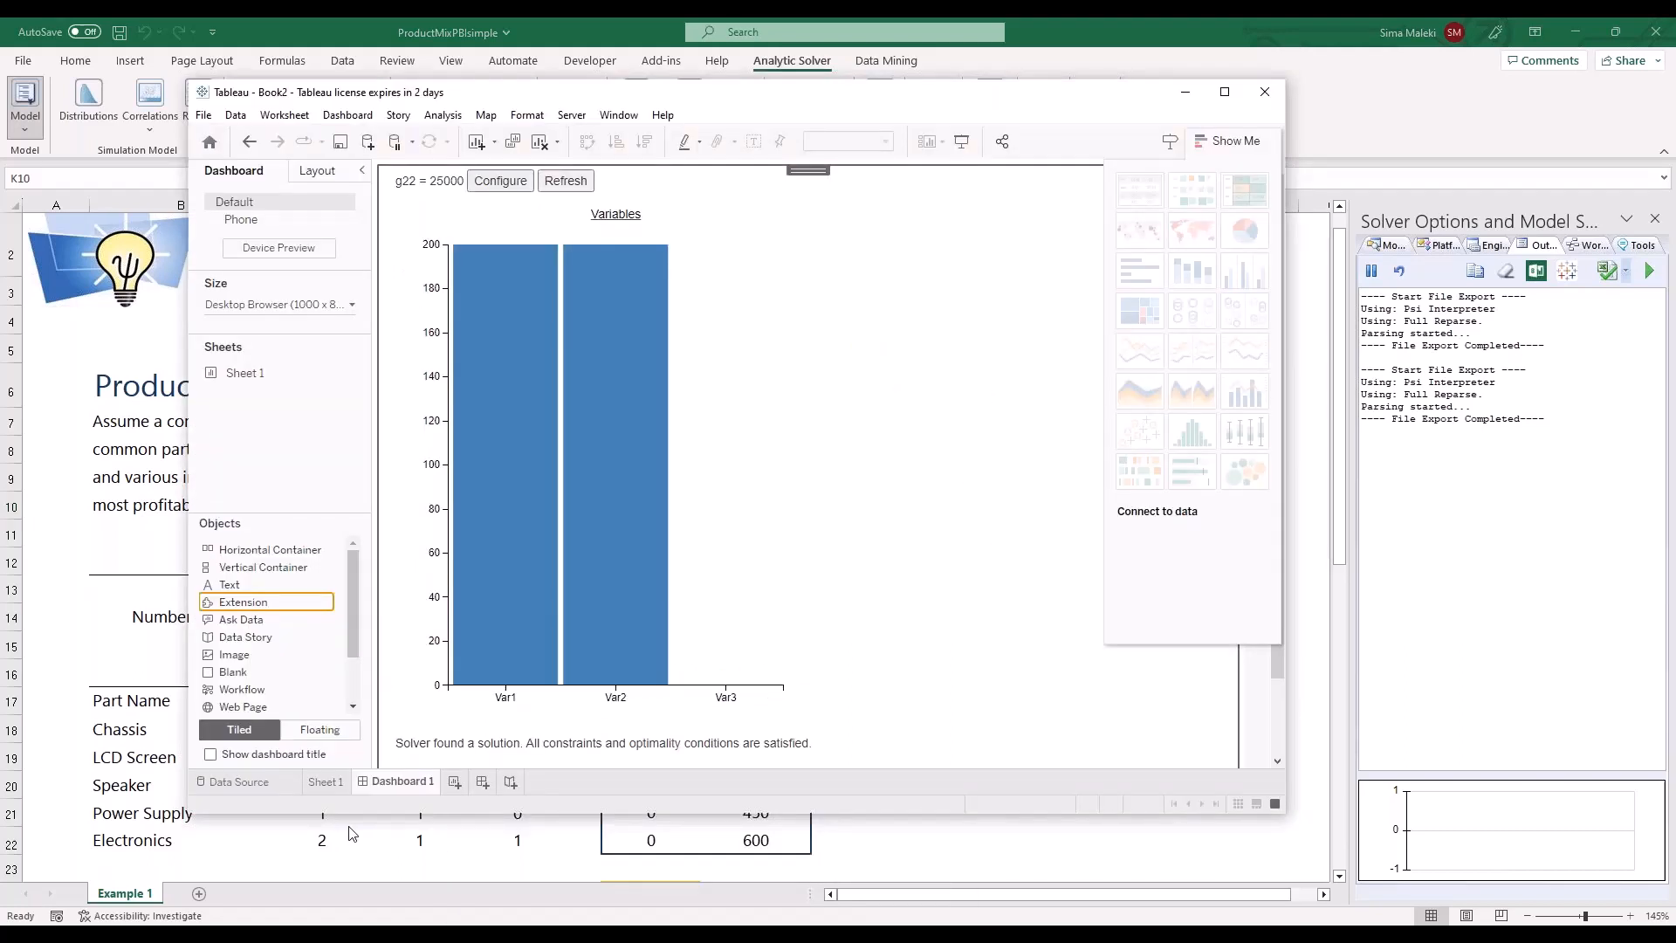
left_click(455, 783)
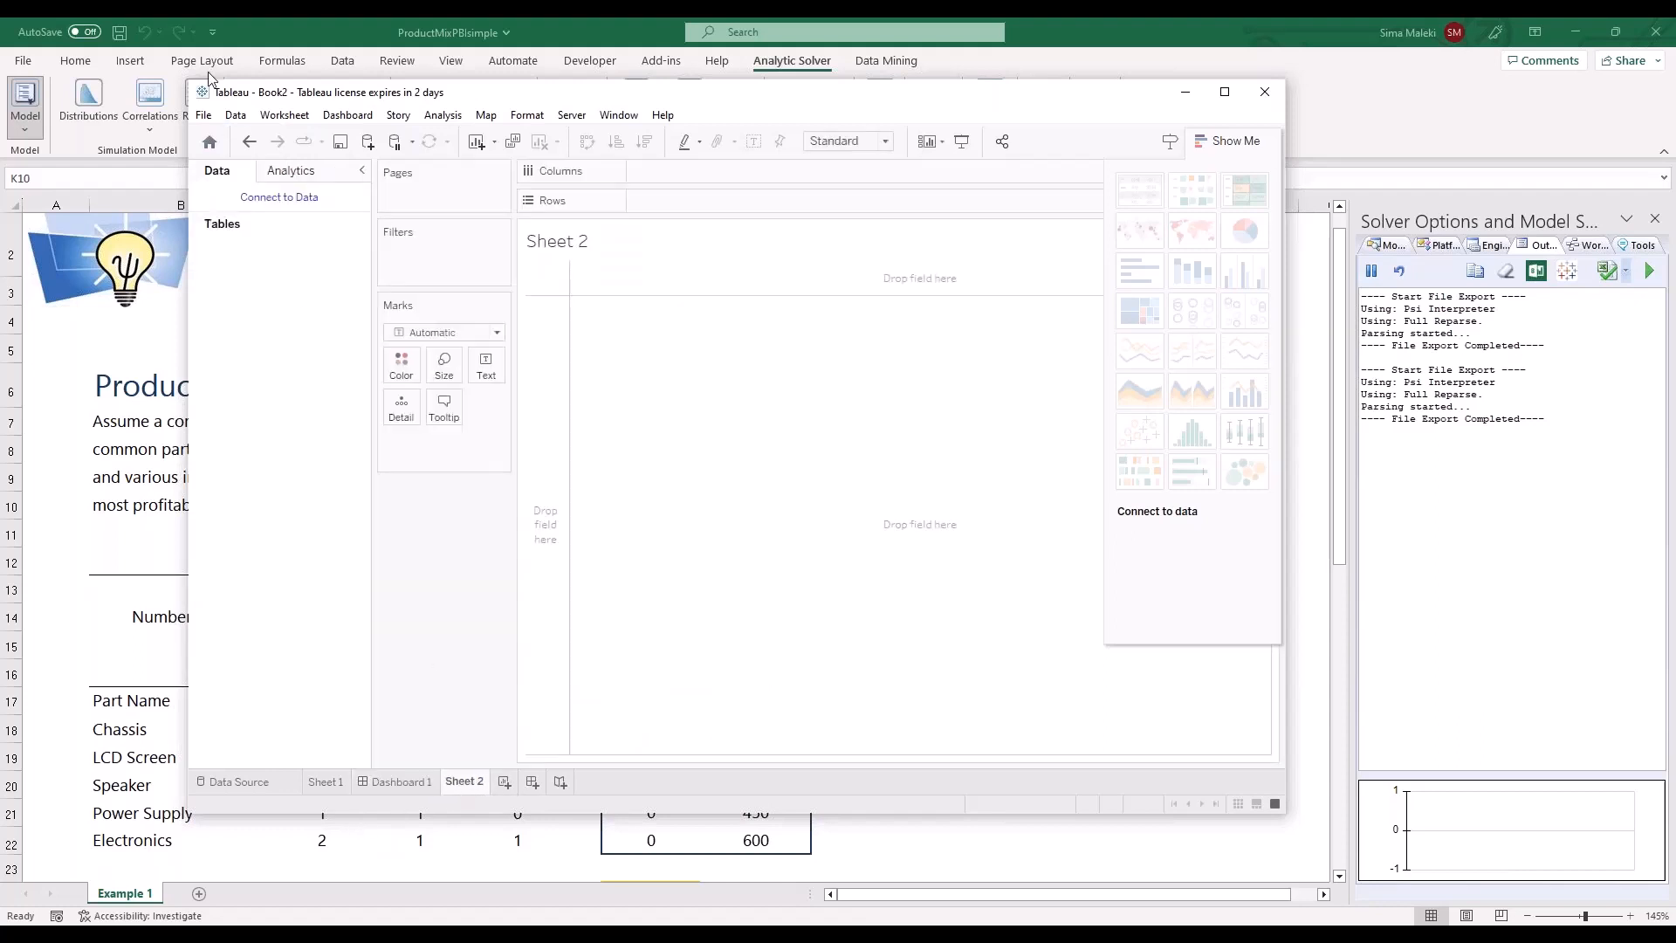
Connect a new Microsoft Excel data source using the ProductMixData workbook in the Product mix stuff folder
left_click(236, 116)
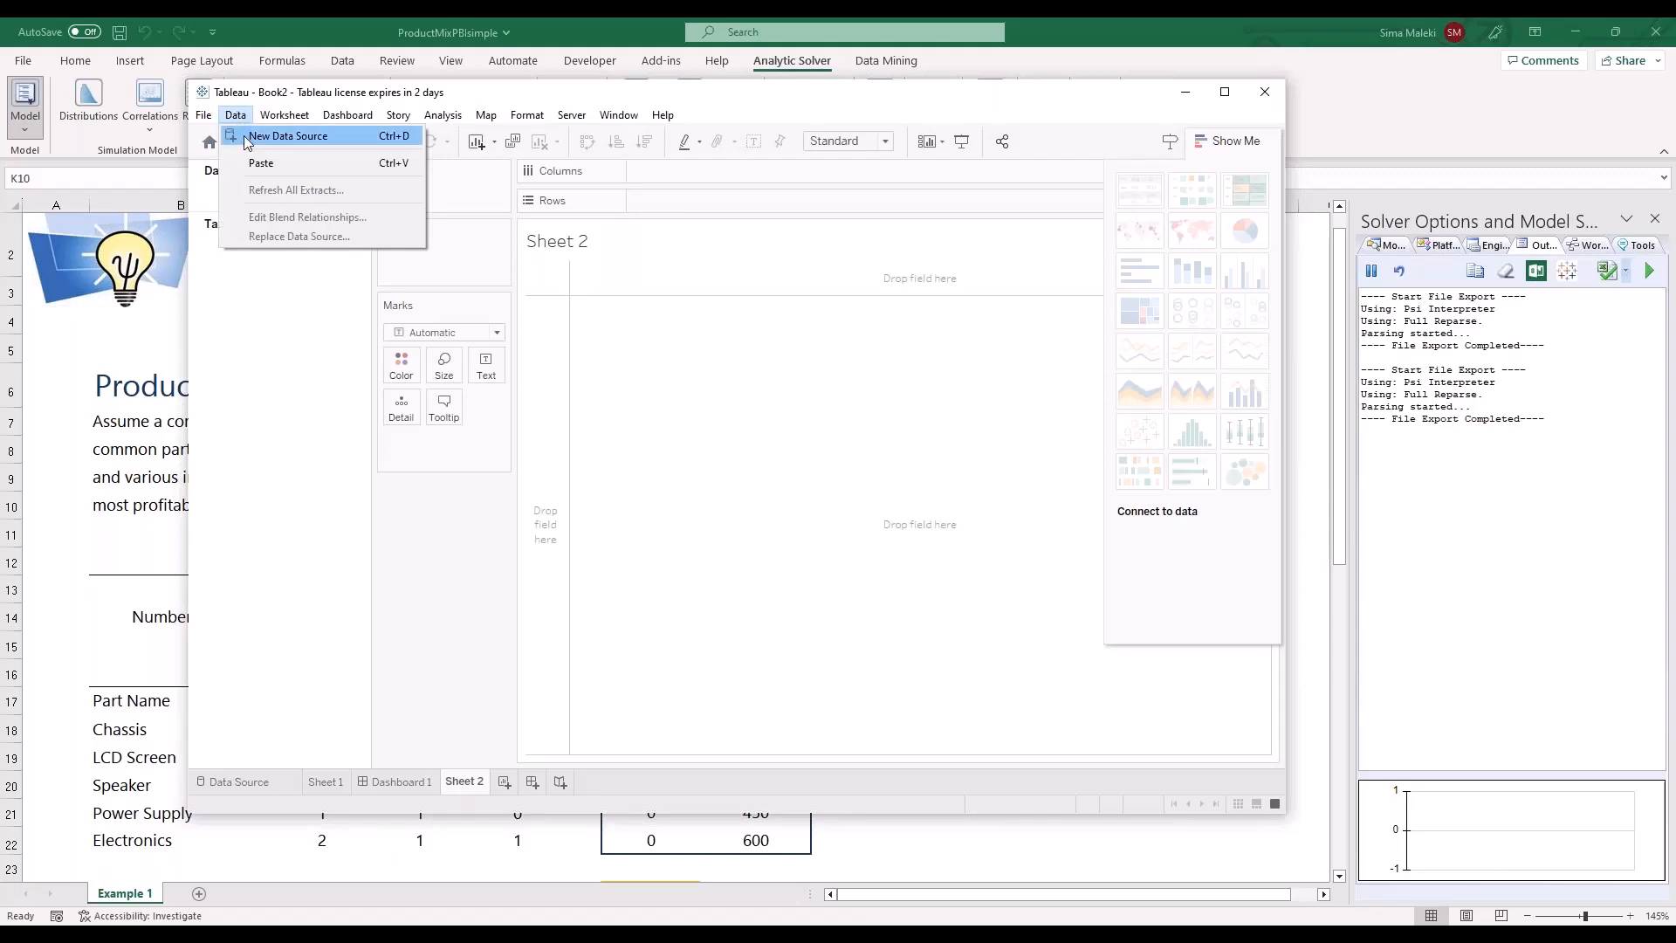
left_click(286, 136)
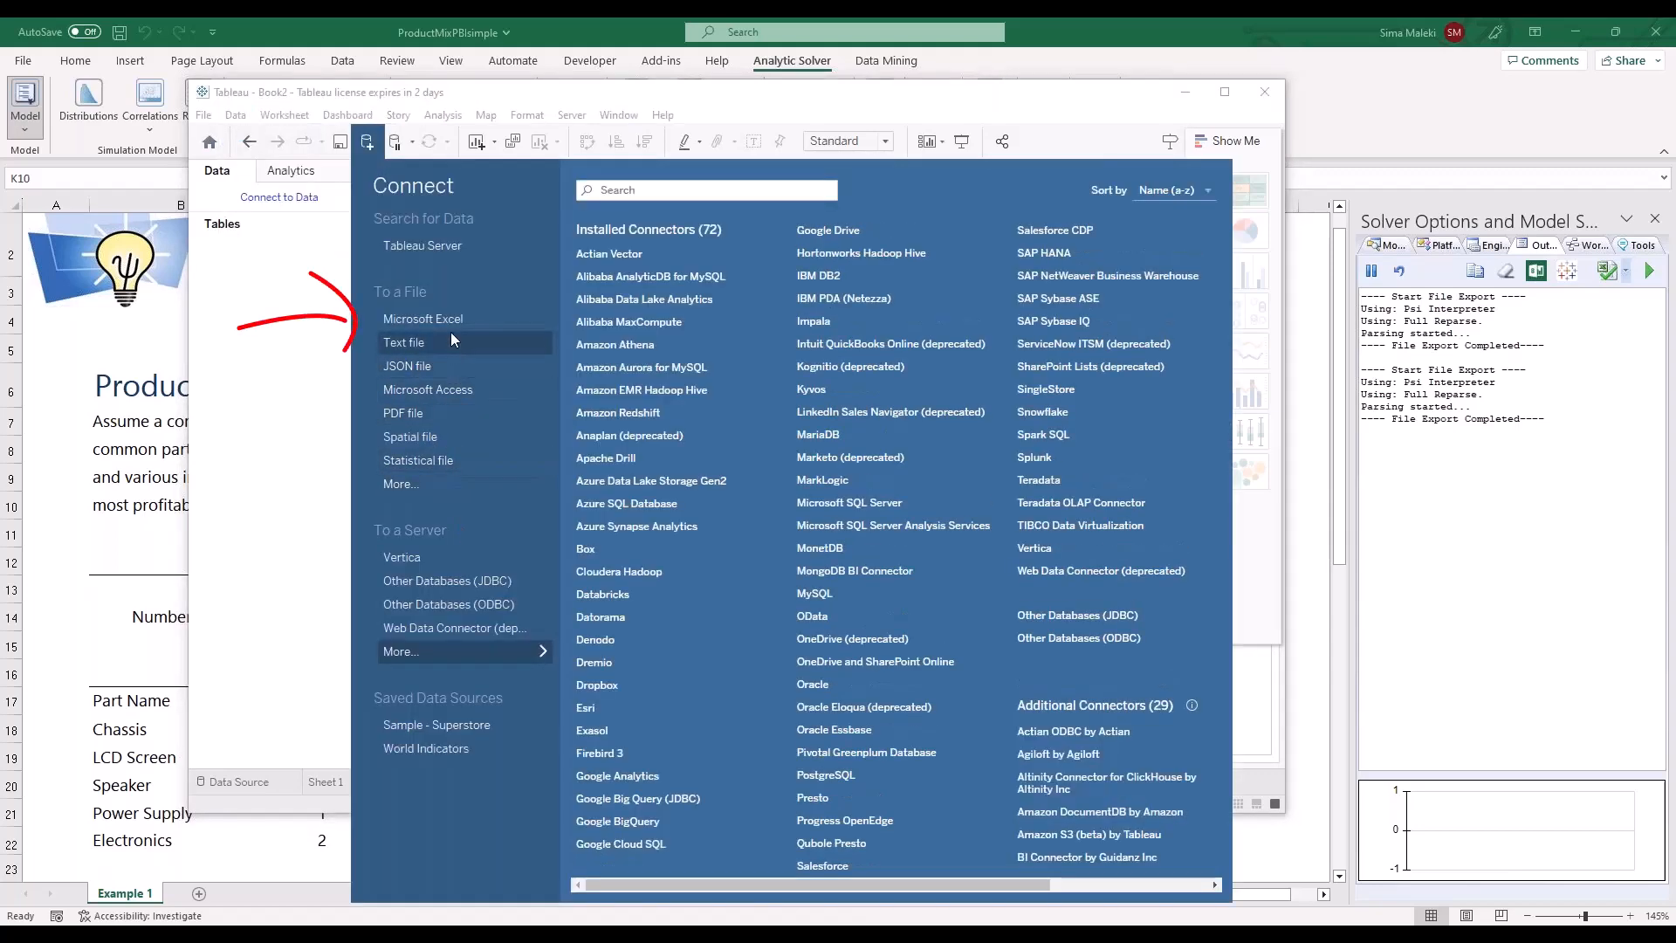
left_click(451, 323)
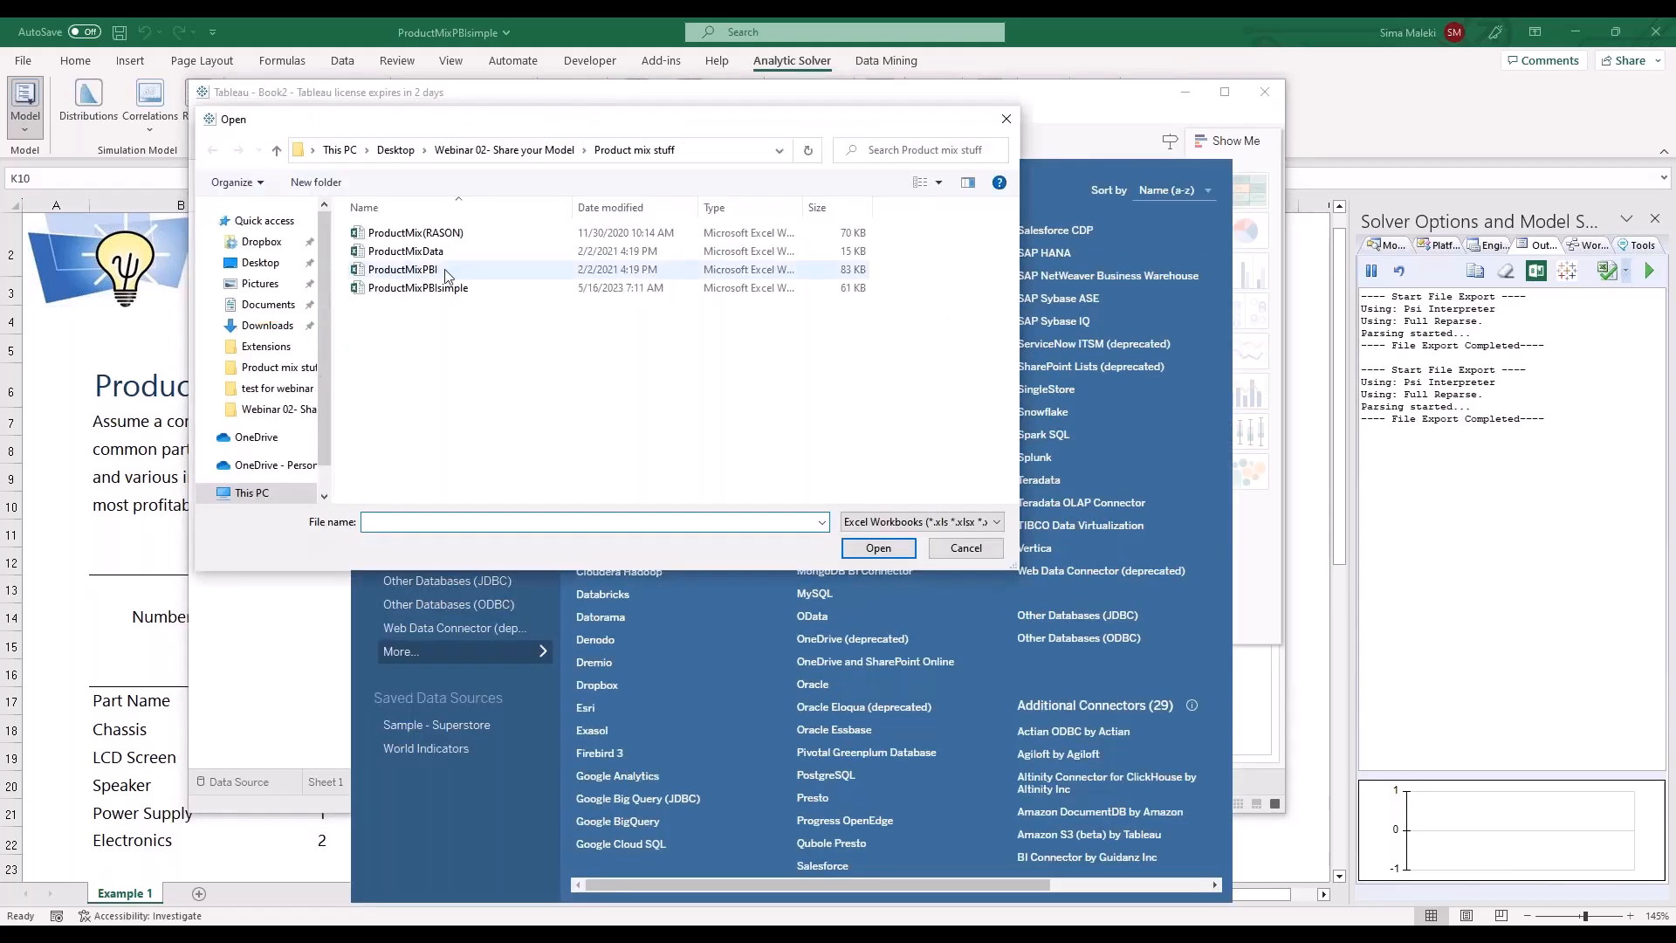
left_click(446, 252)
double_click(445, 253)
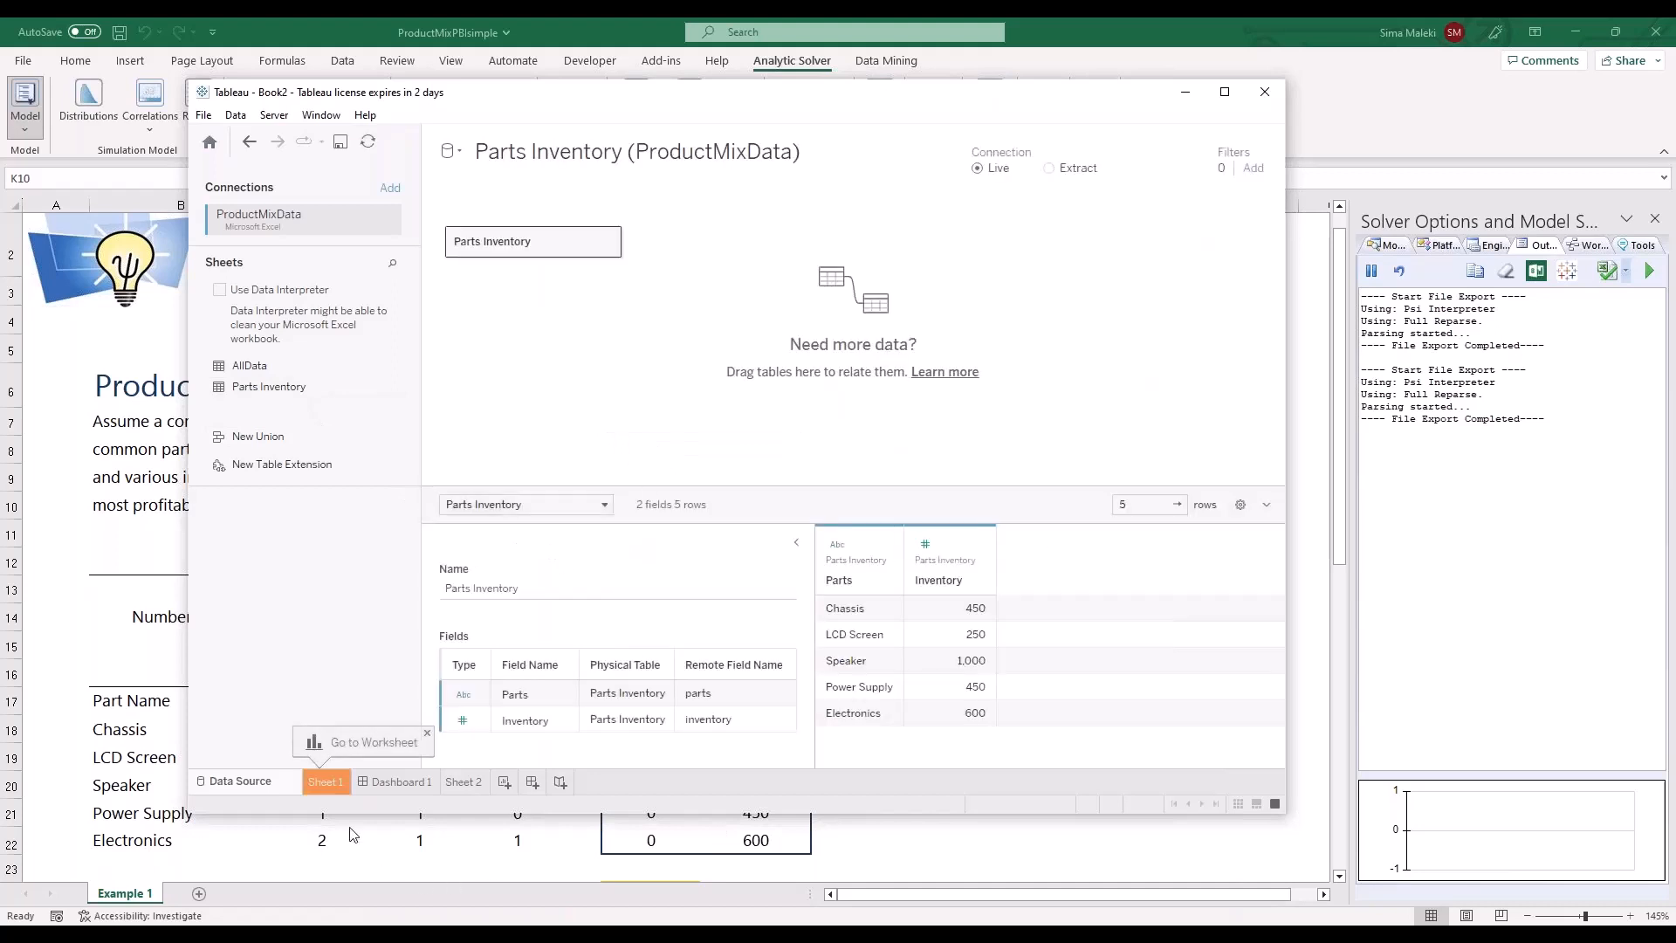
On Sheet 2, build a text table with Parts as rows and Inventory as values, treating Inventory as a dimension
left_click(476, 787)
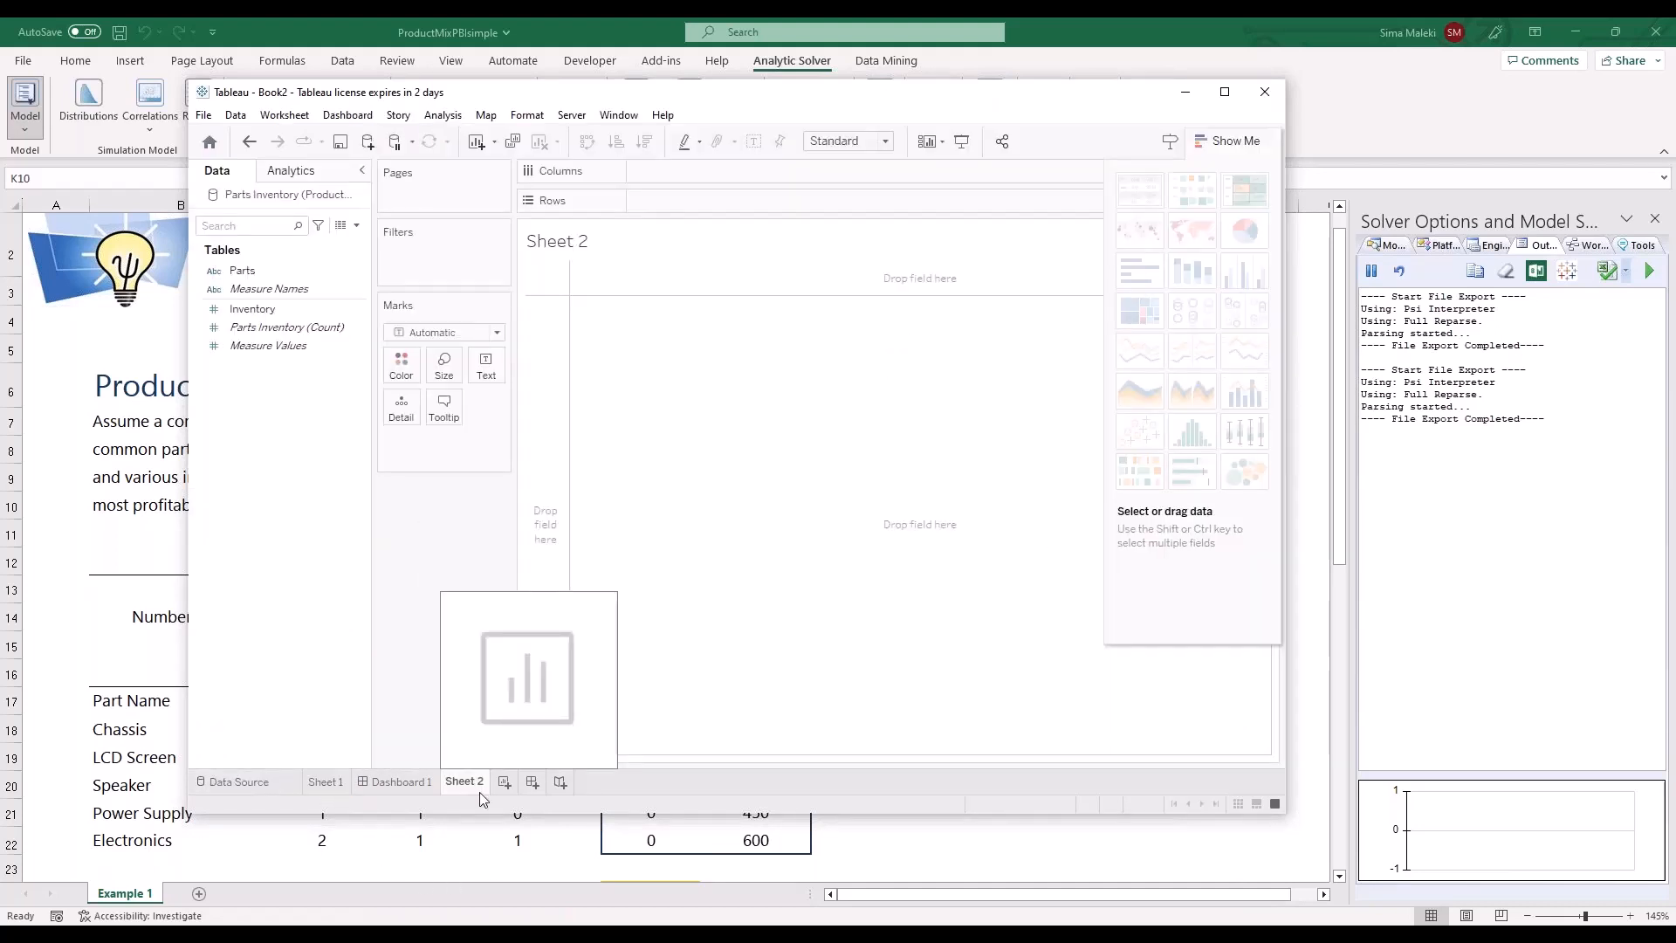
left_click_drag(240, 271, 654, 195)
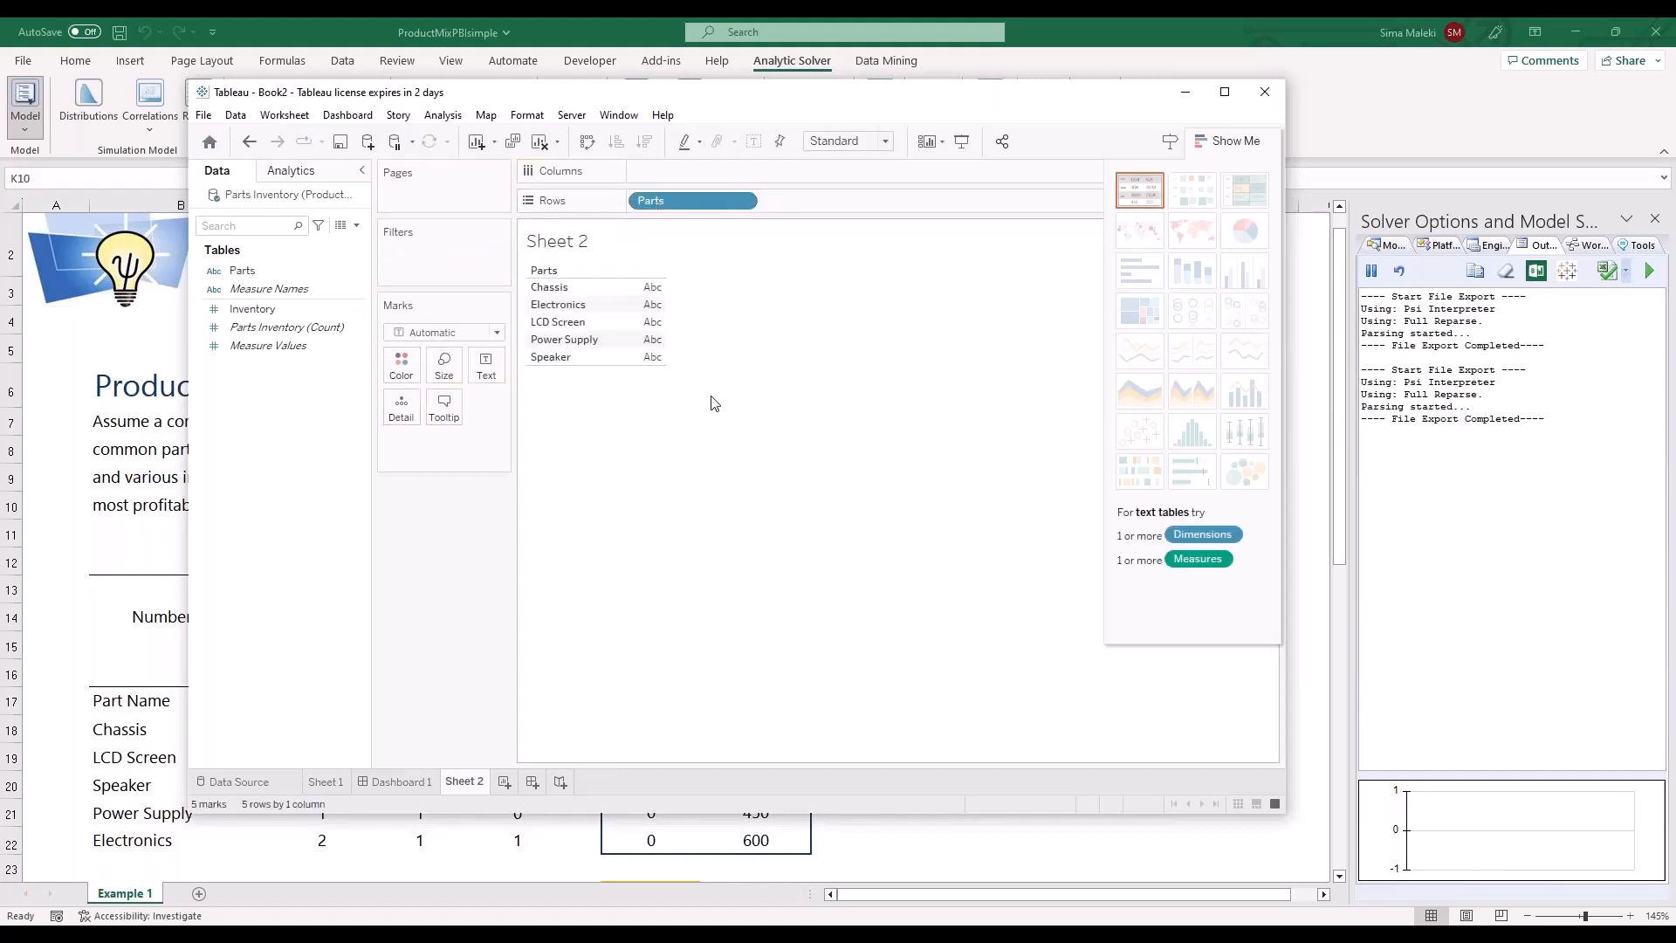
mouse_move(251, 309)
left_mouse_down()
mouse_move(269, 326)
mouse_move(580, 325)
mouse_move(647, 342)
left_mouse_up()
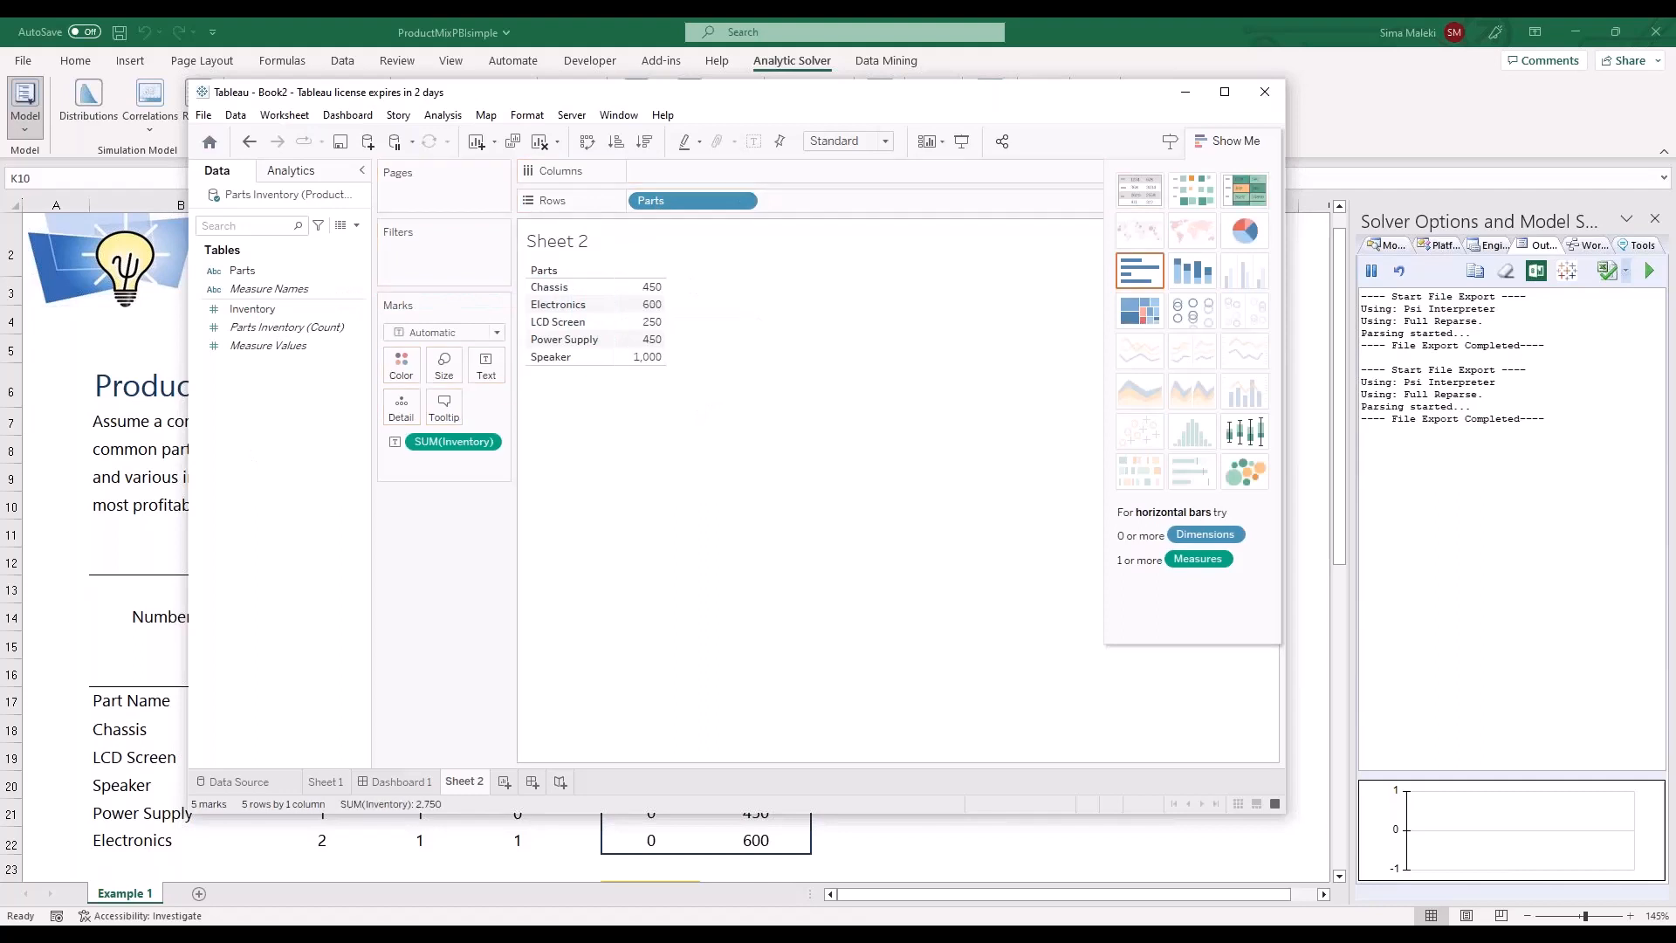
left_click(486, 444)
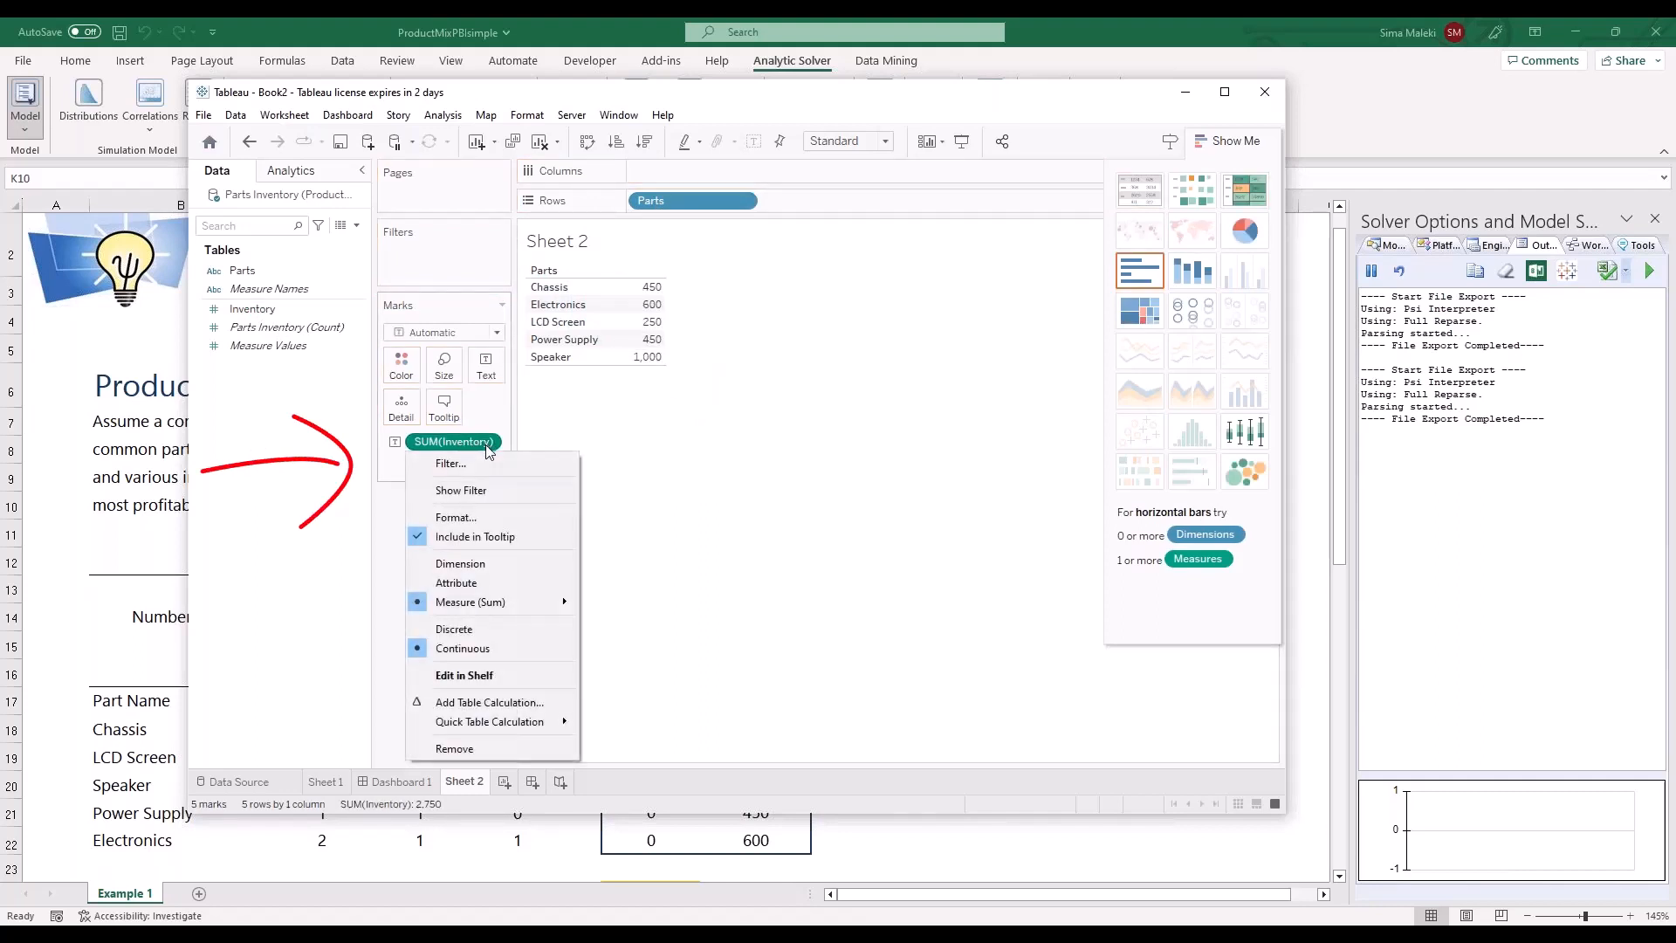
left_click(486, 568)
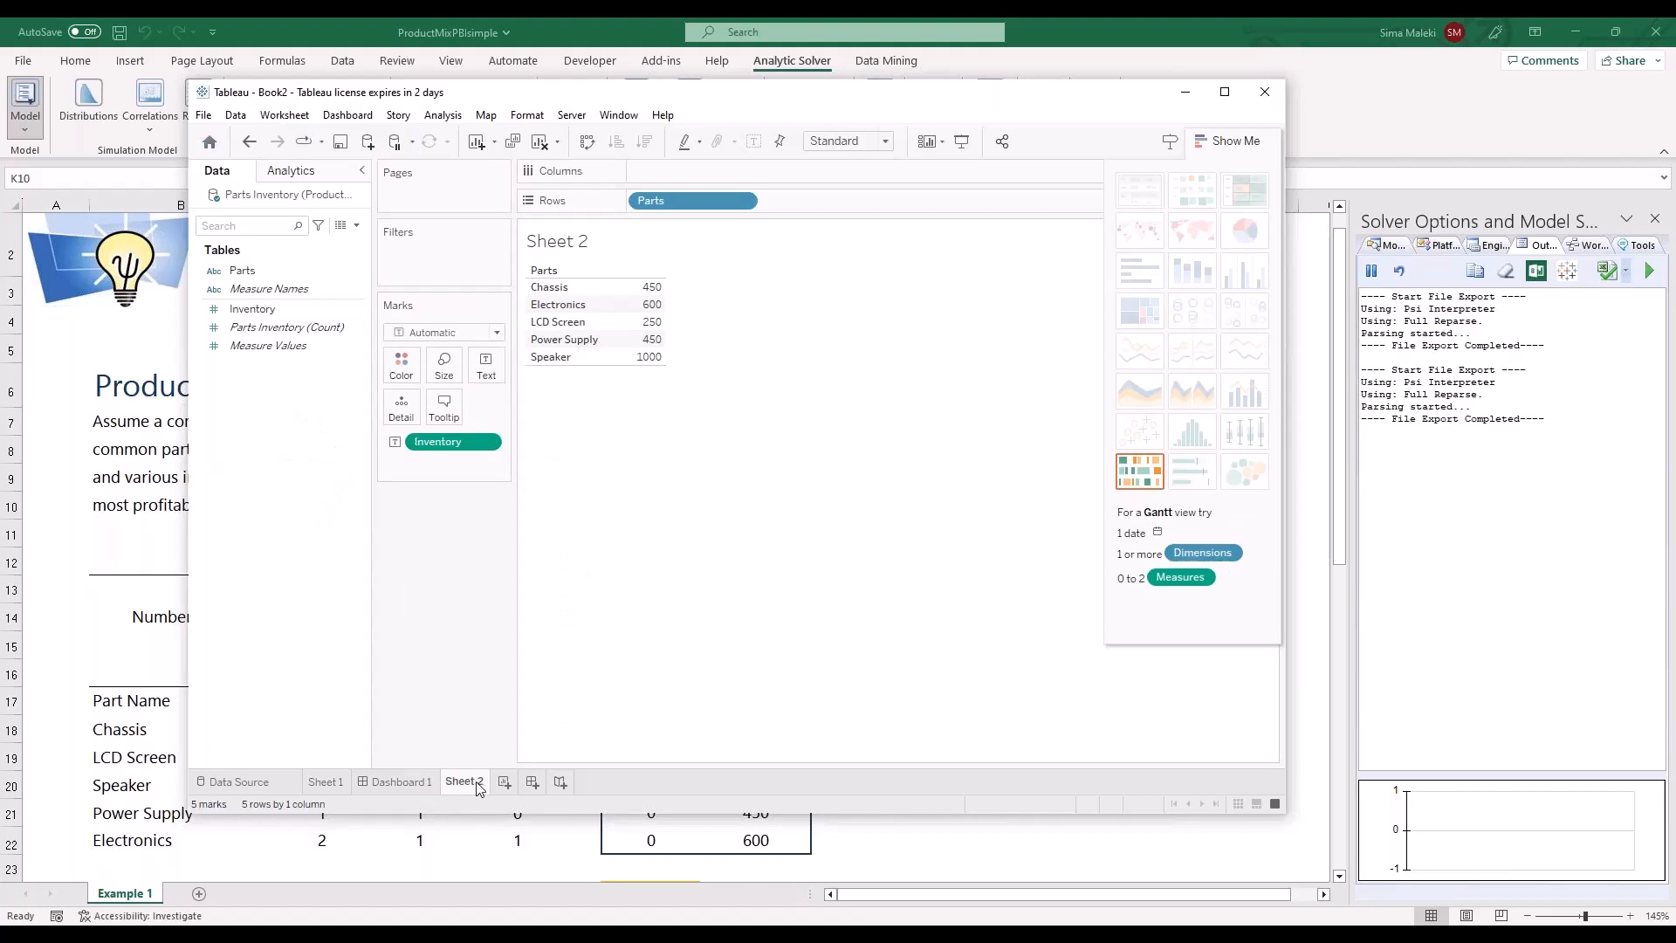
Create a second dashboard and add the local Solver extension from test for webinar's Extensions folder
left_click(532, 783)
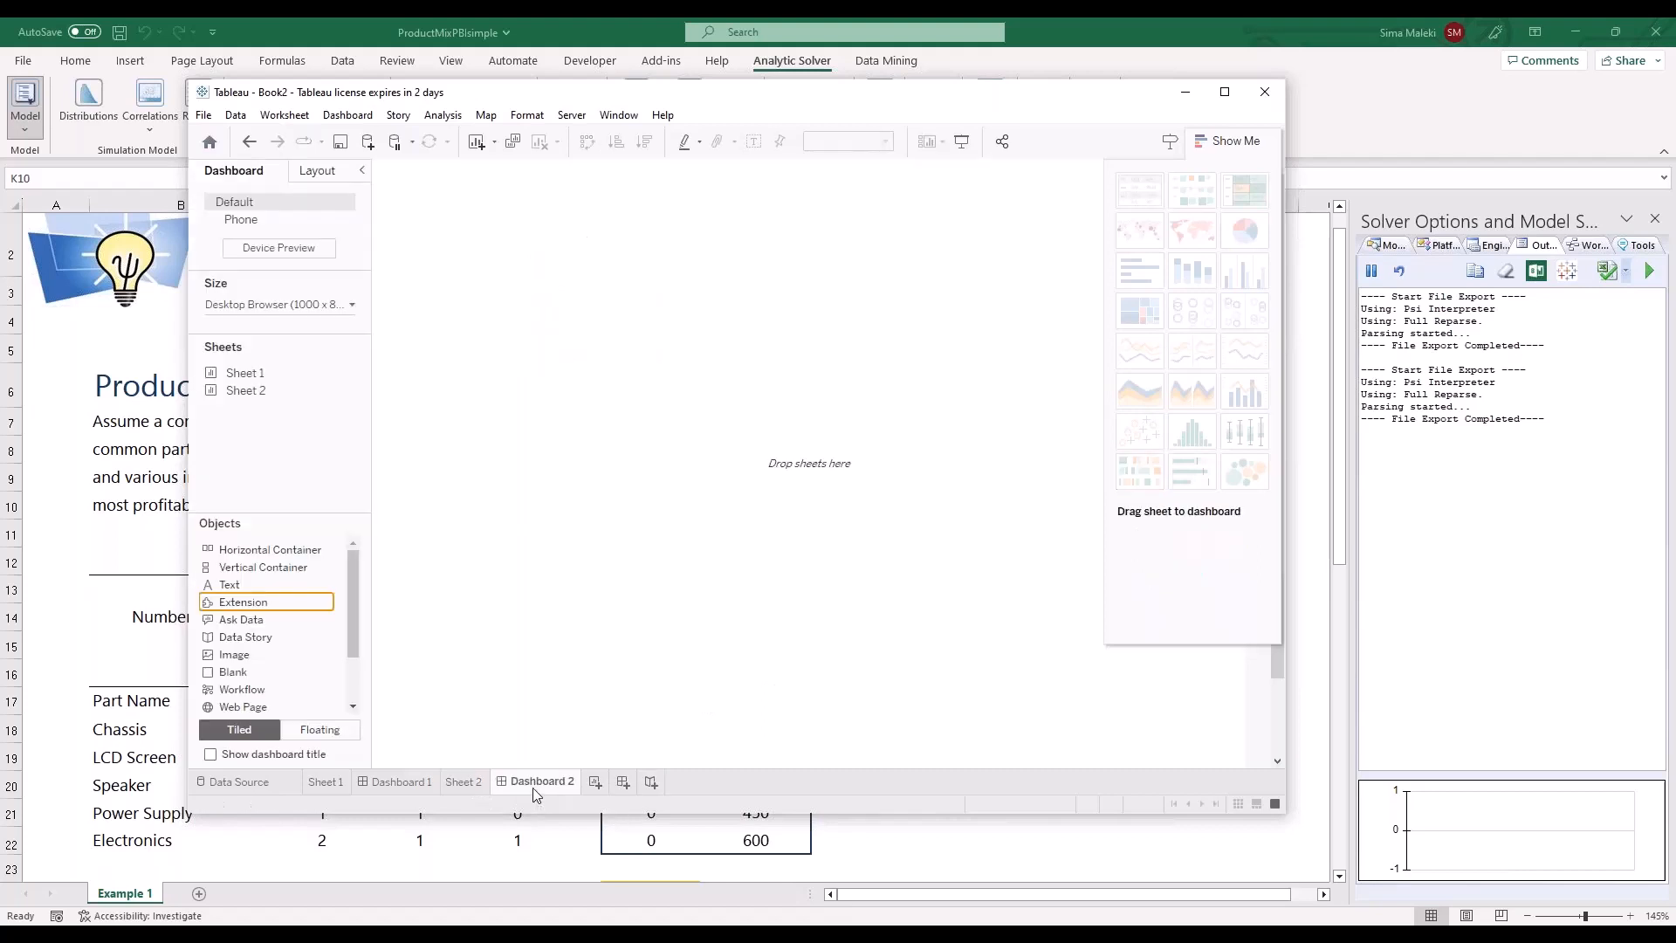
double_click(243, 602)
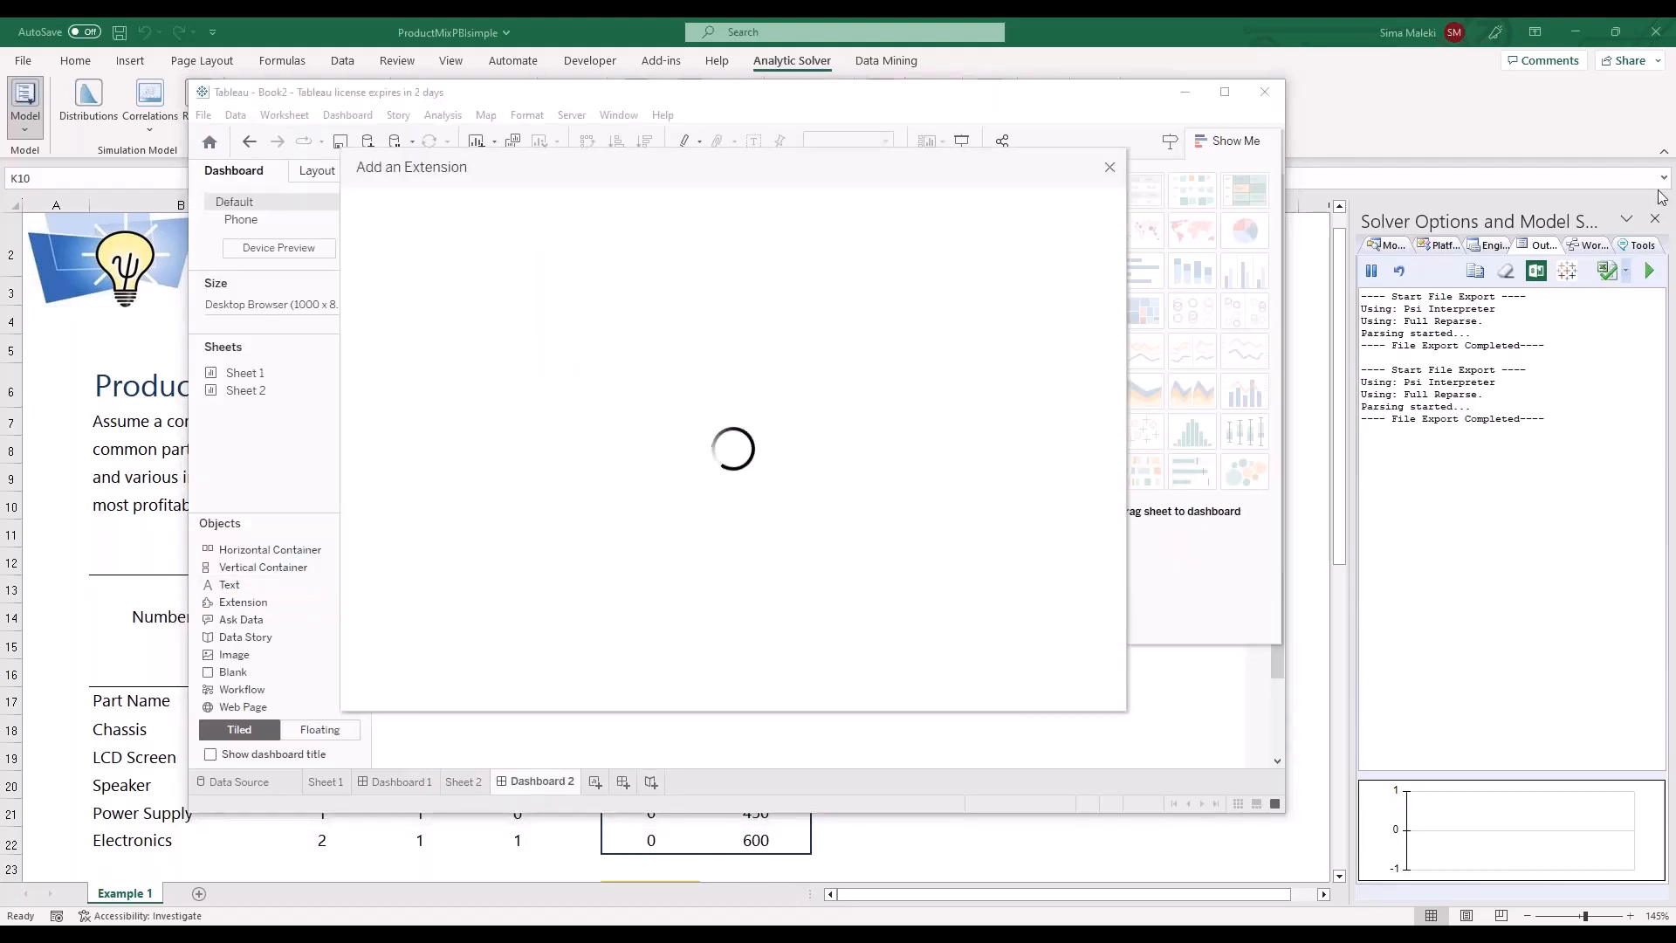
left_click(420, 637)
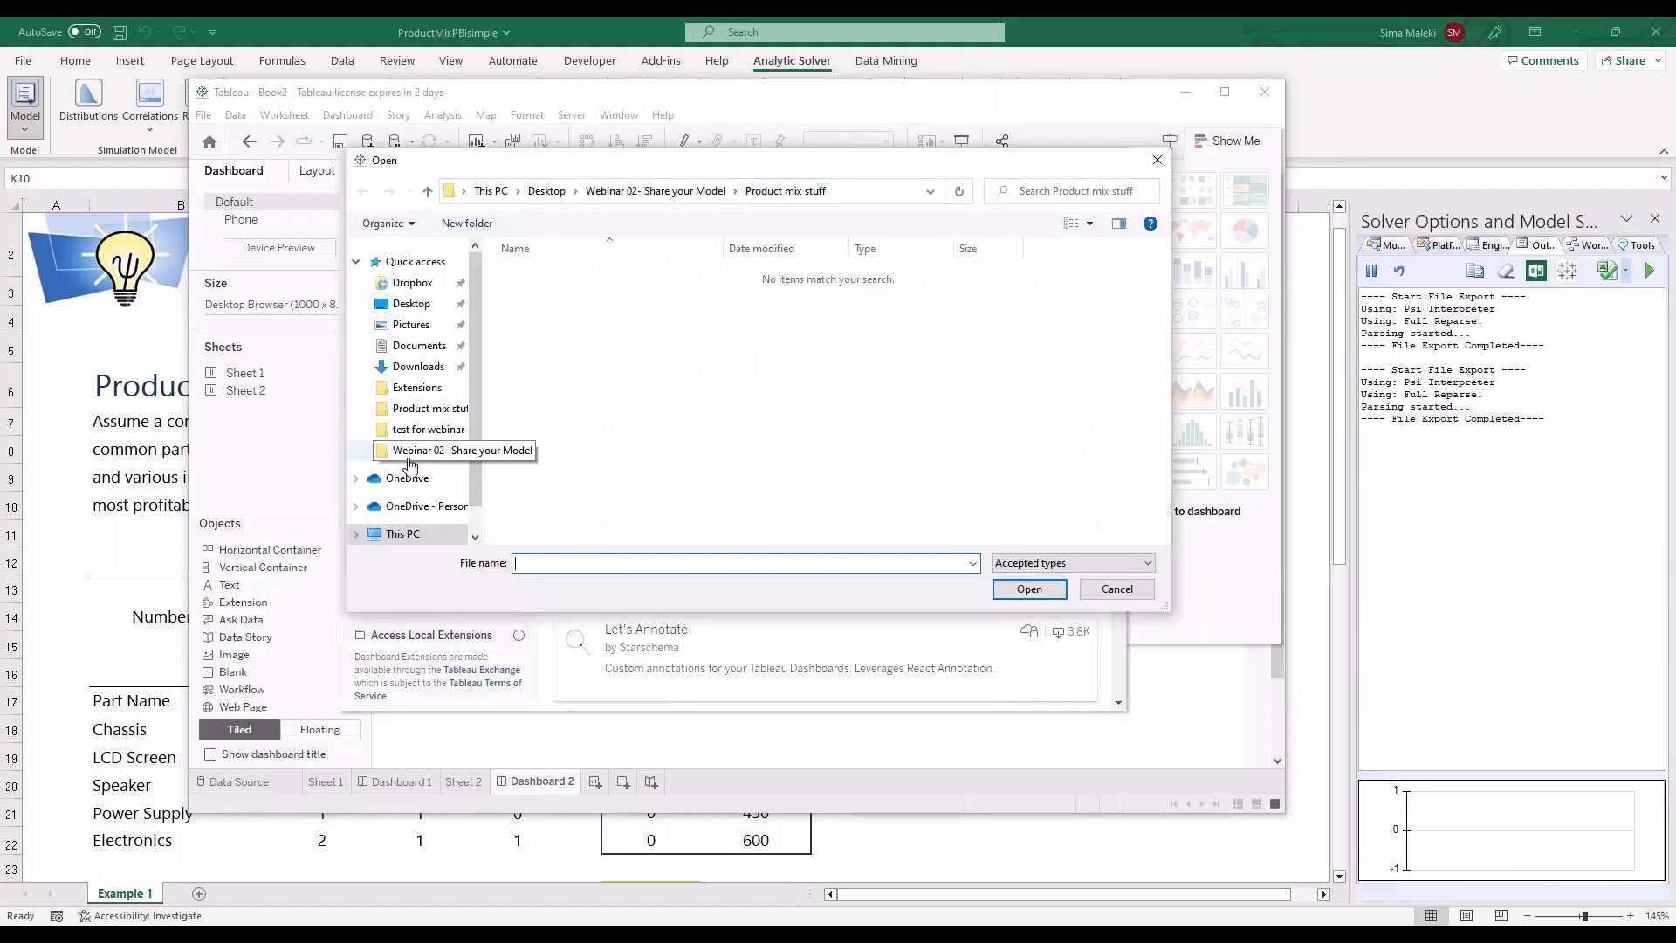
left_click(431, 429)
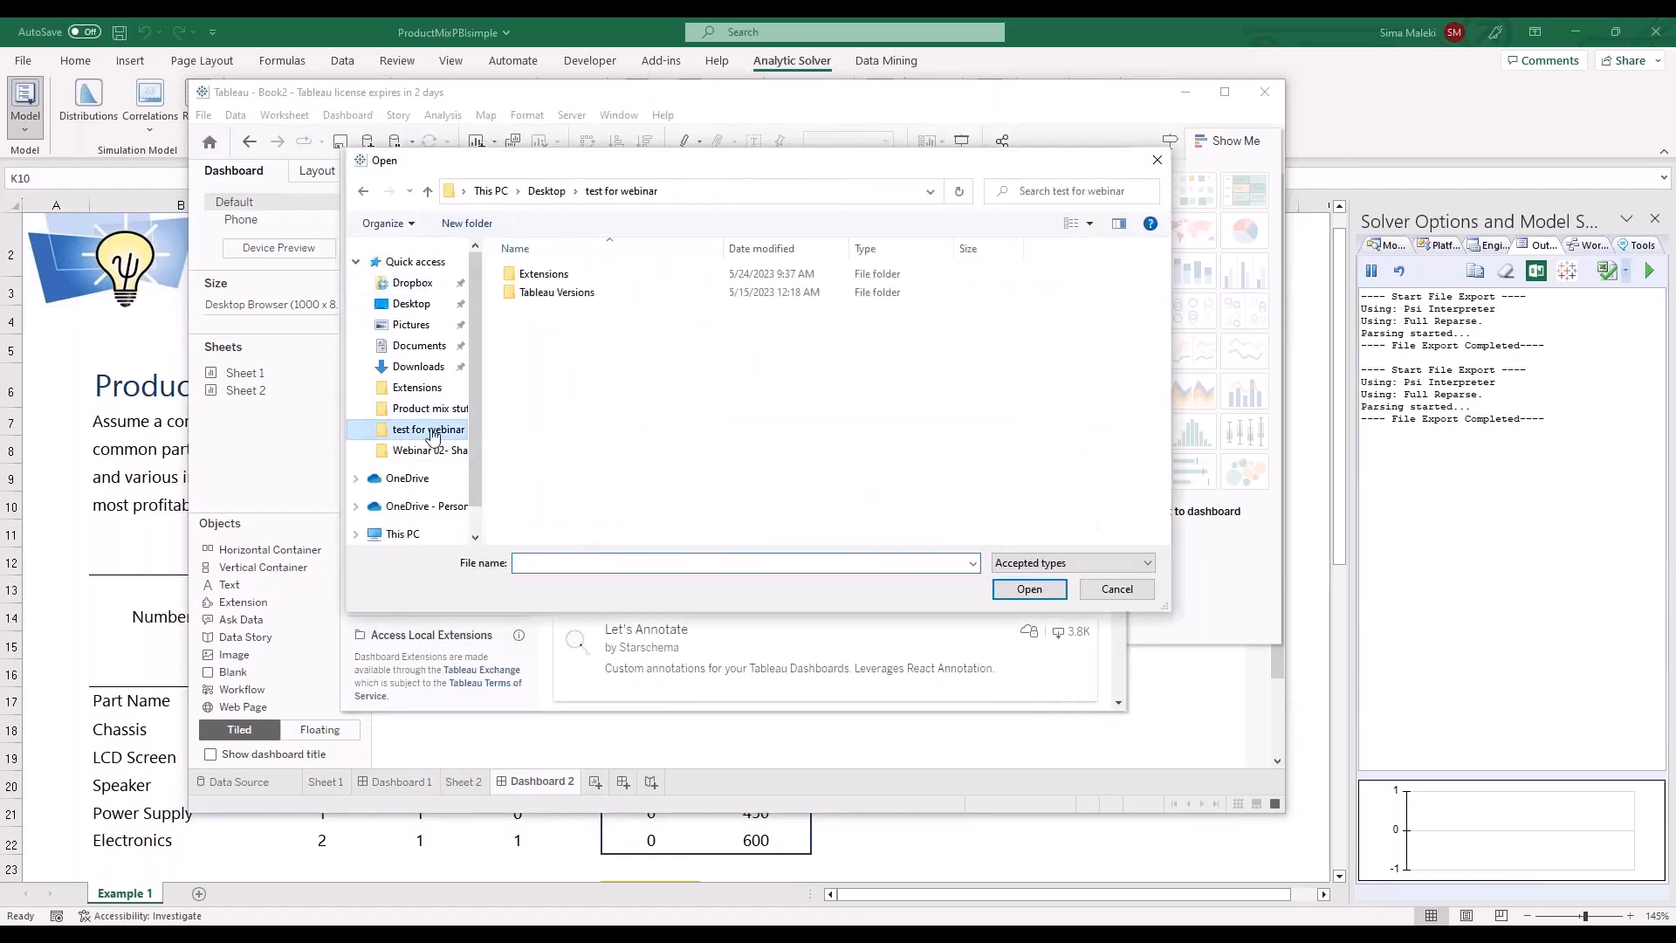
double_click(543, 274)
double_click(565, 295)
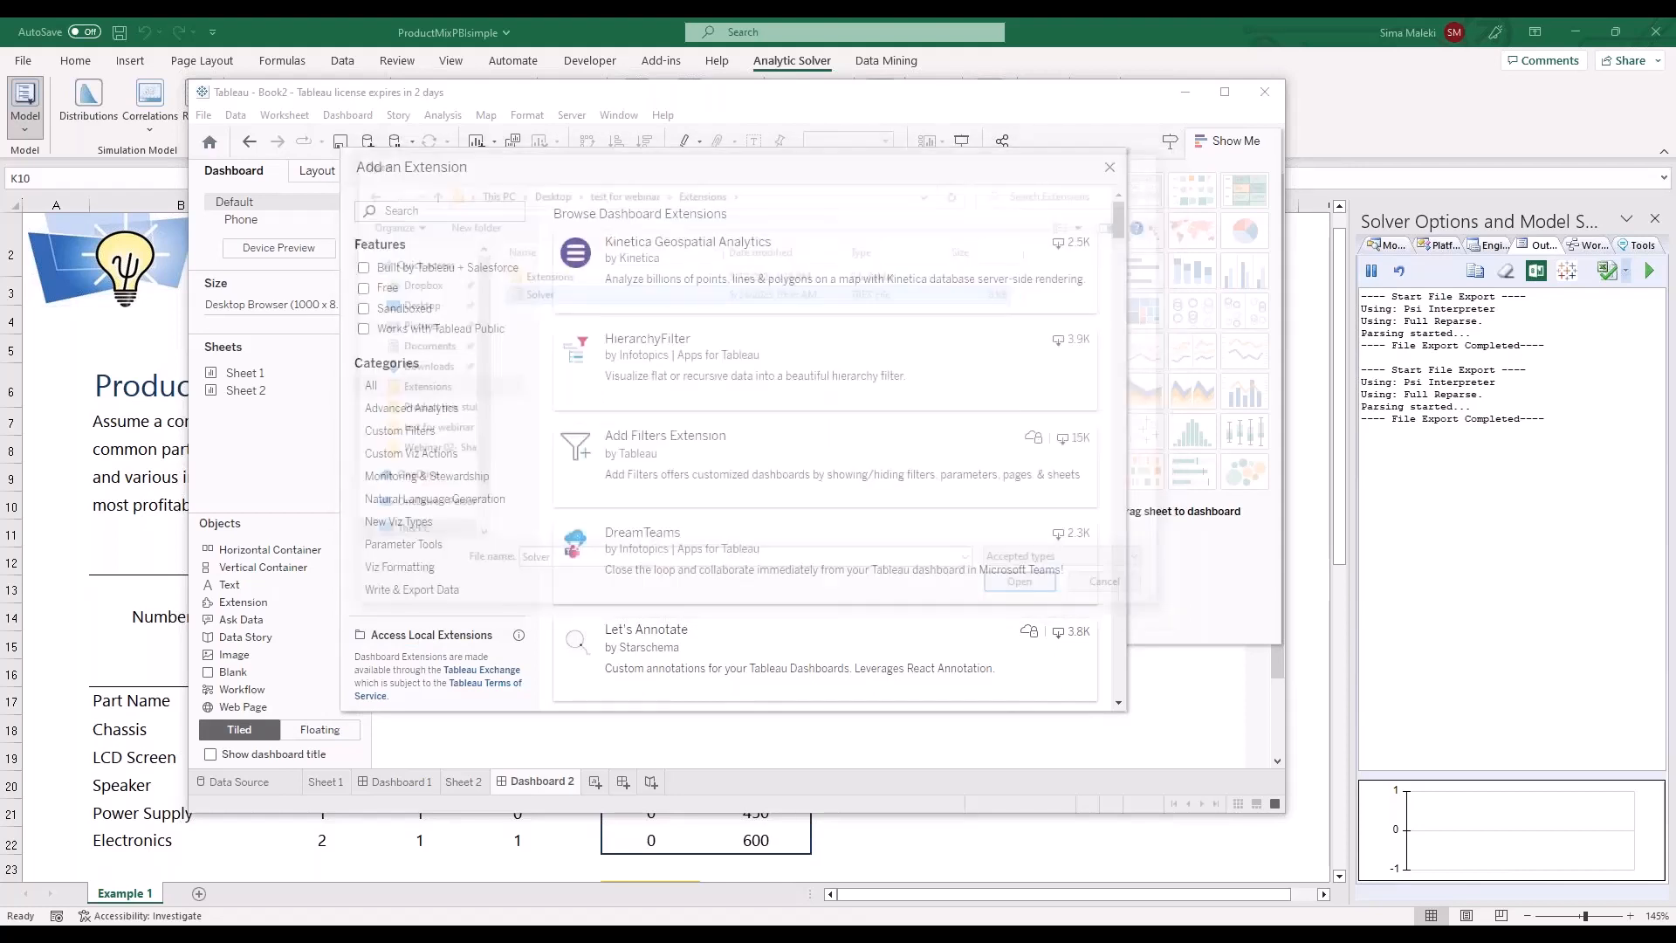
Place Sheet 2 beside the extension, maximize the workbook window and bind the parts data source to Sheet 2's Parts column
left_click_drag(245, 390, 459, 395)
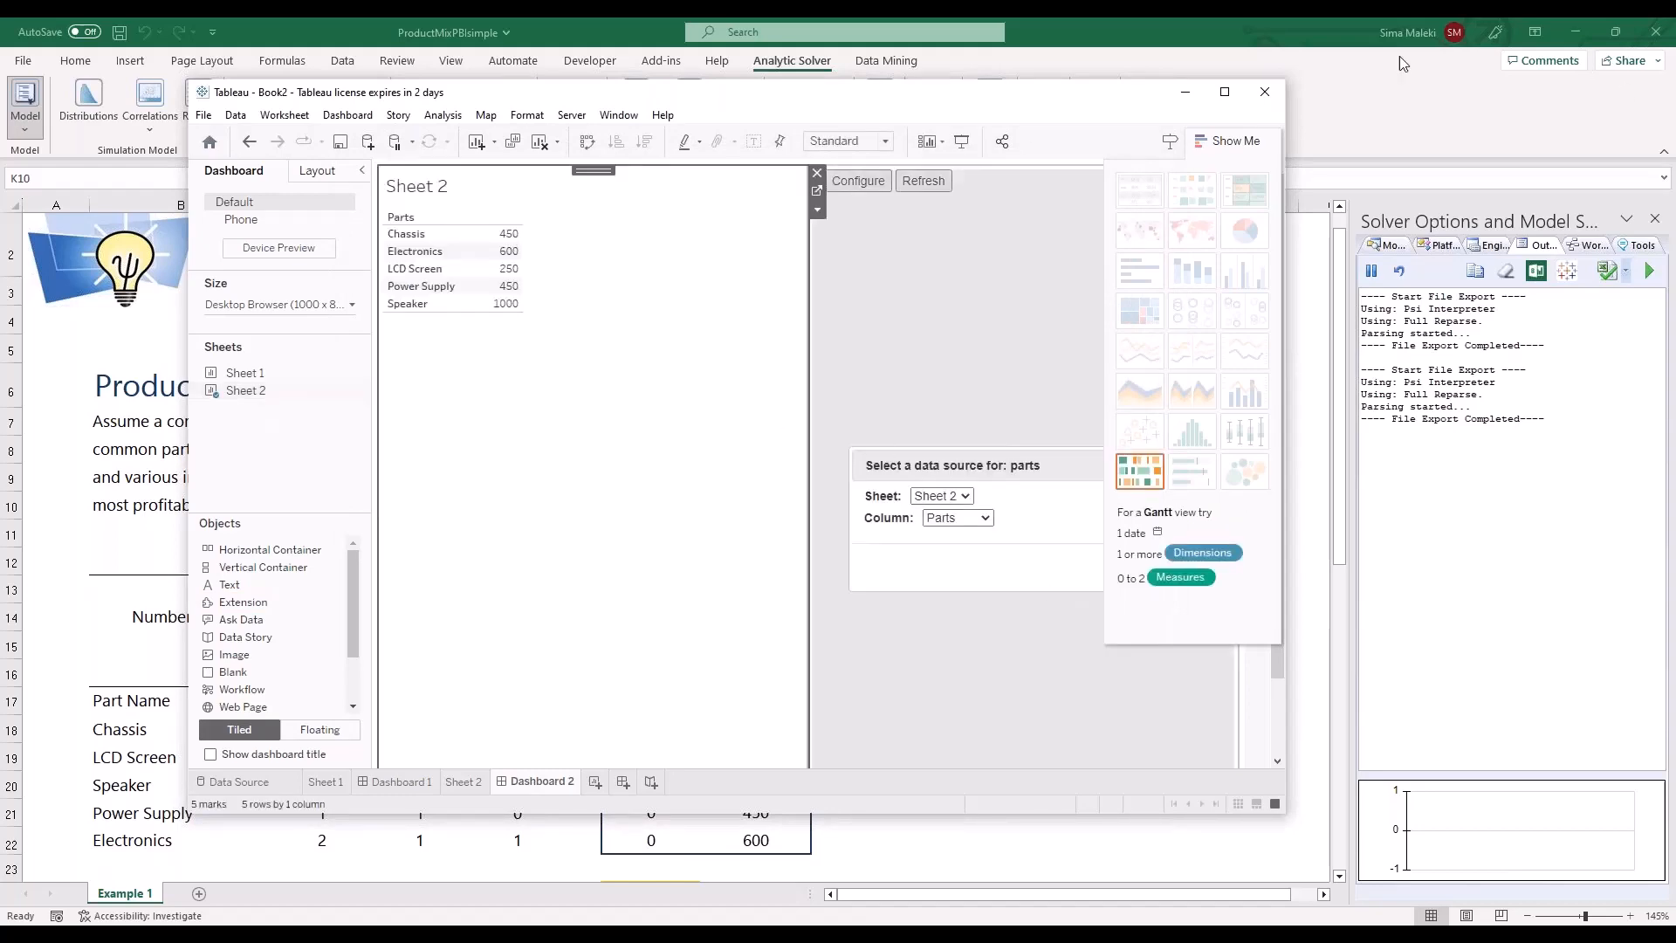
left_click(1224, 92)
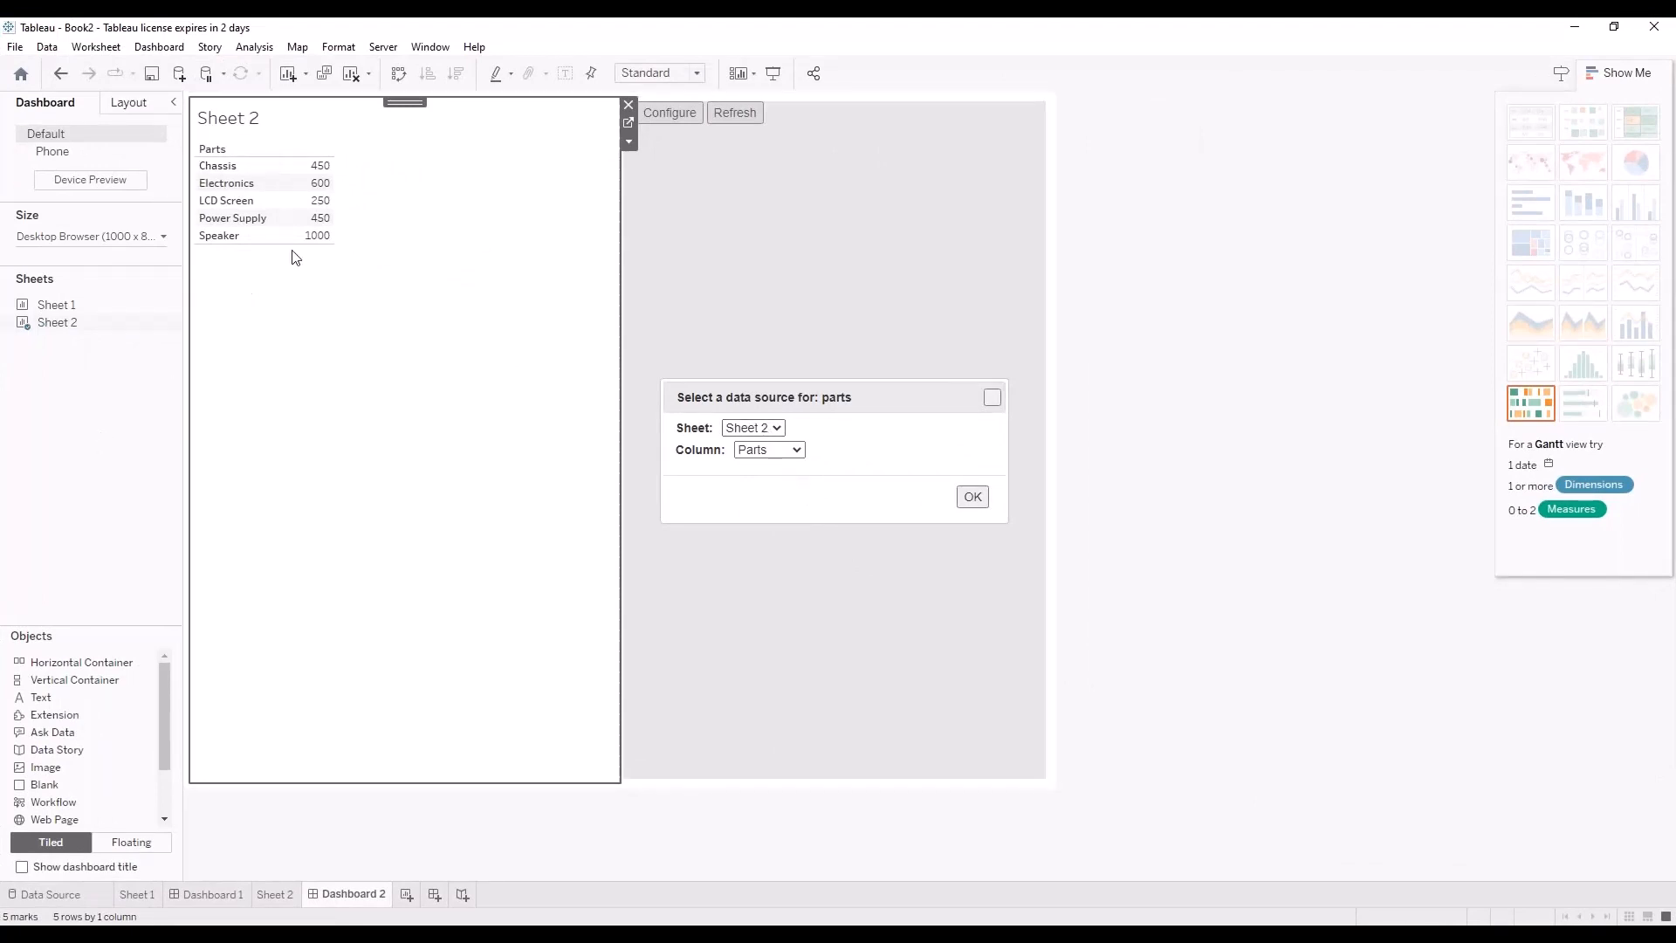
left_click(797, 451)
left_click(772, 472)
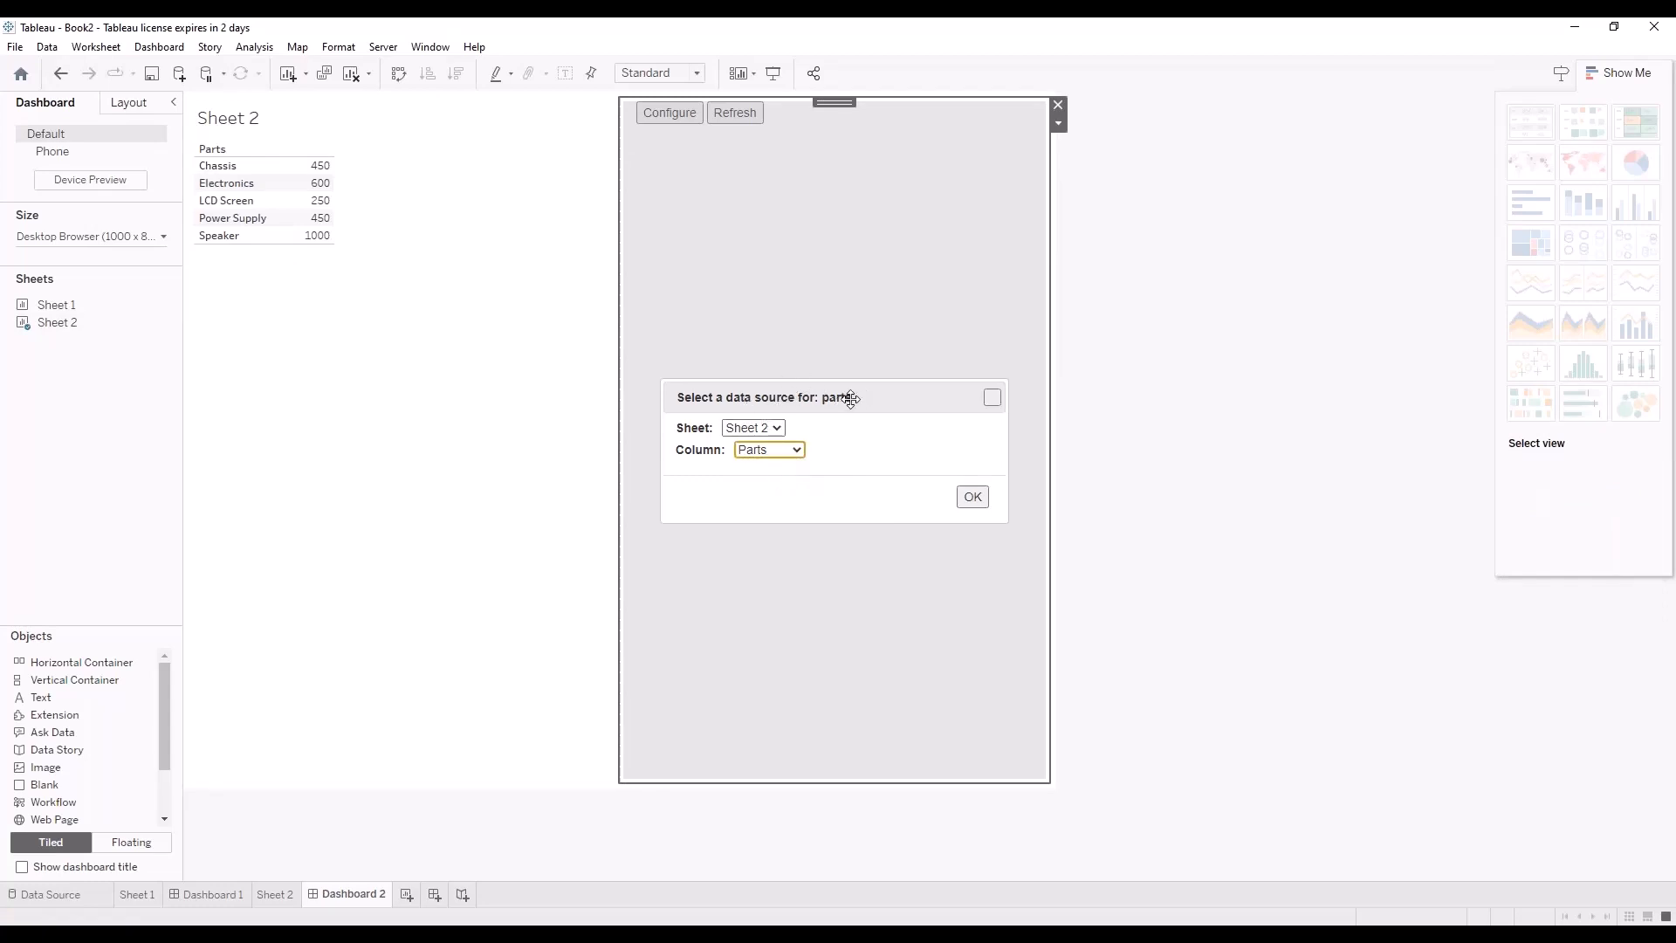
left_click(970, 497)
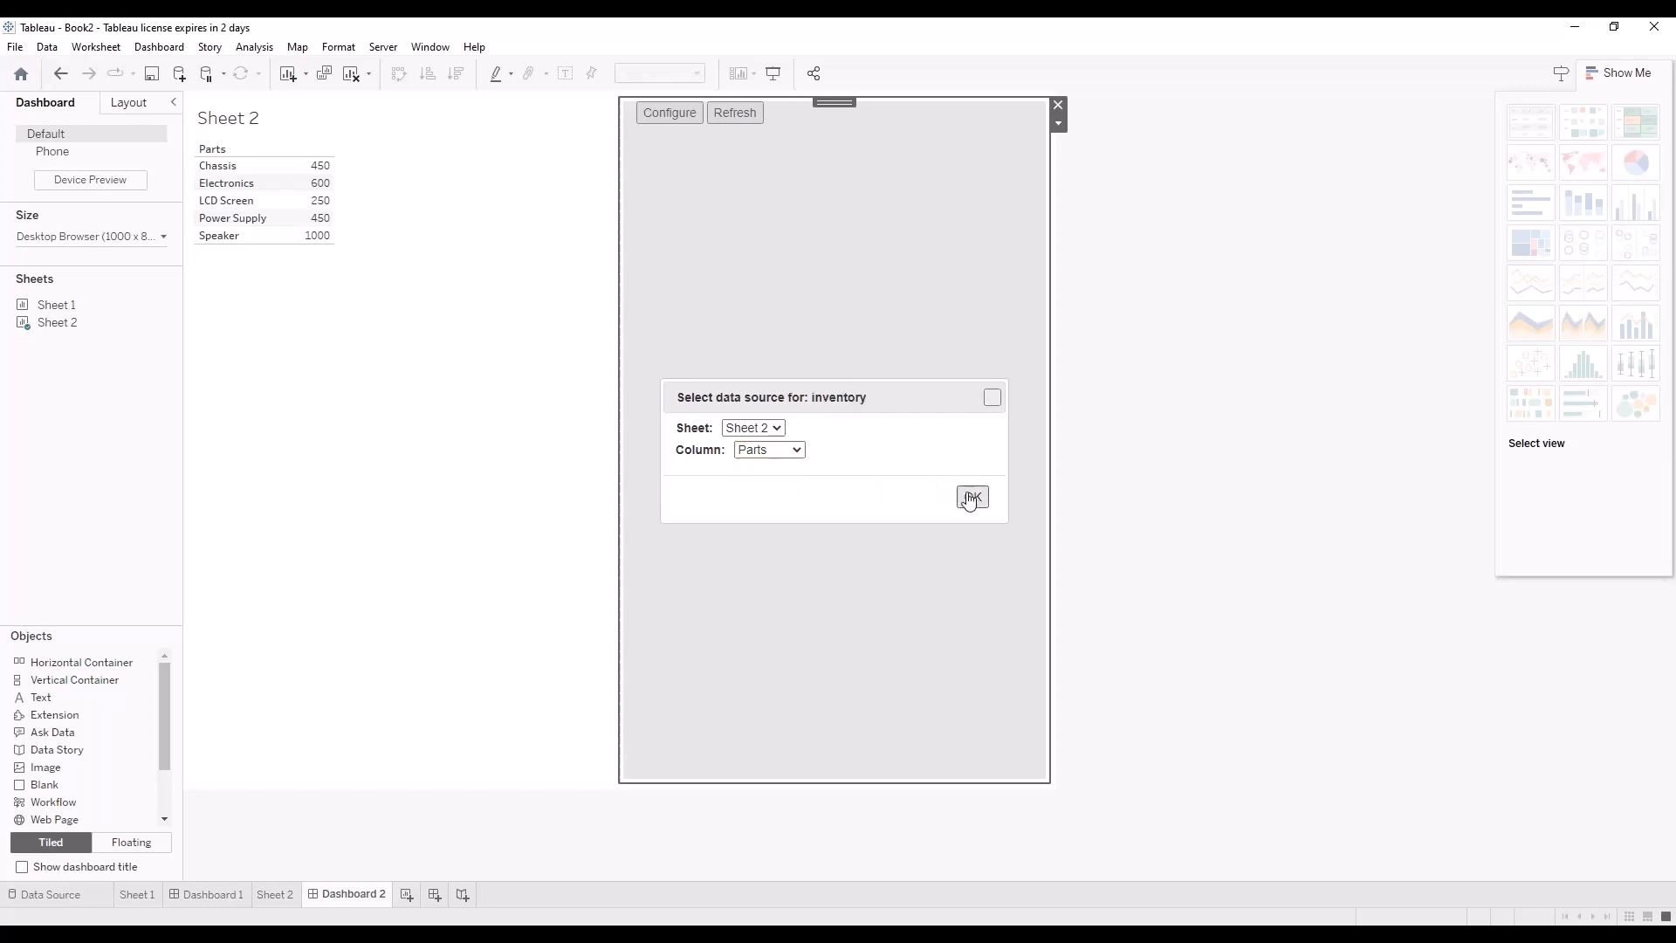
Bind the inventory data source to Sheet 2's Inventory column and widen the extension's area on the dashboard
left_click(790, 450)
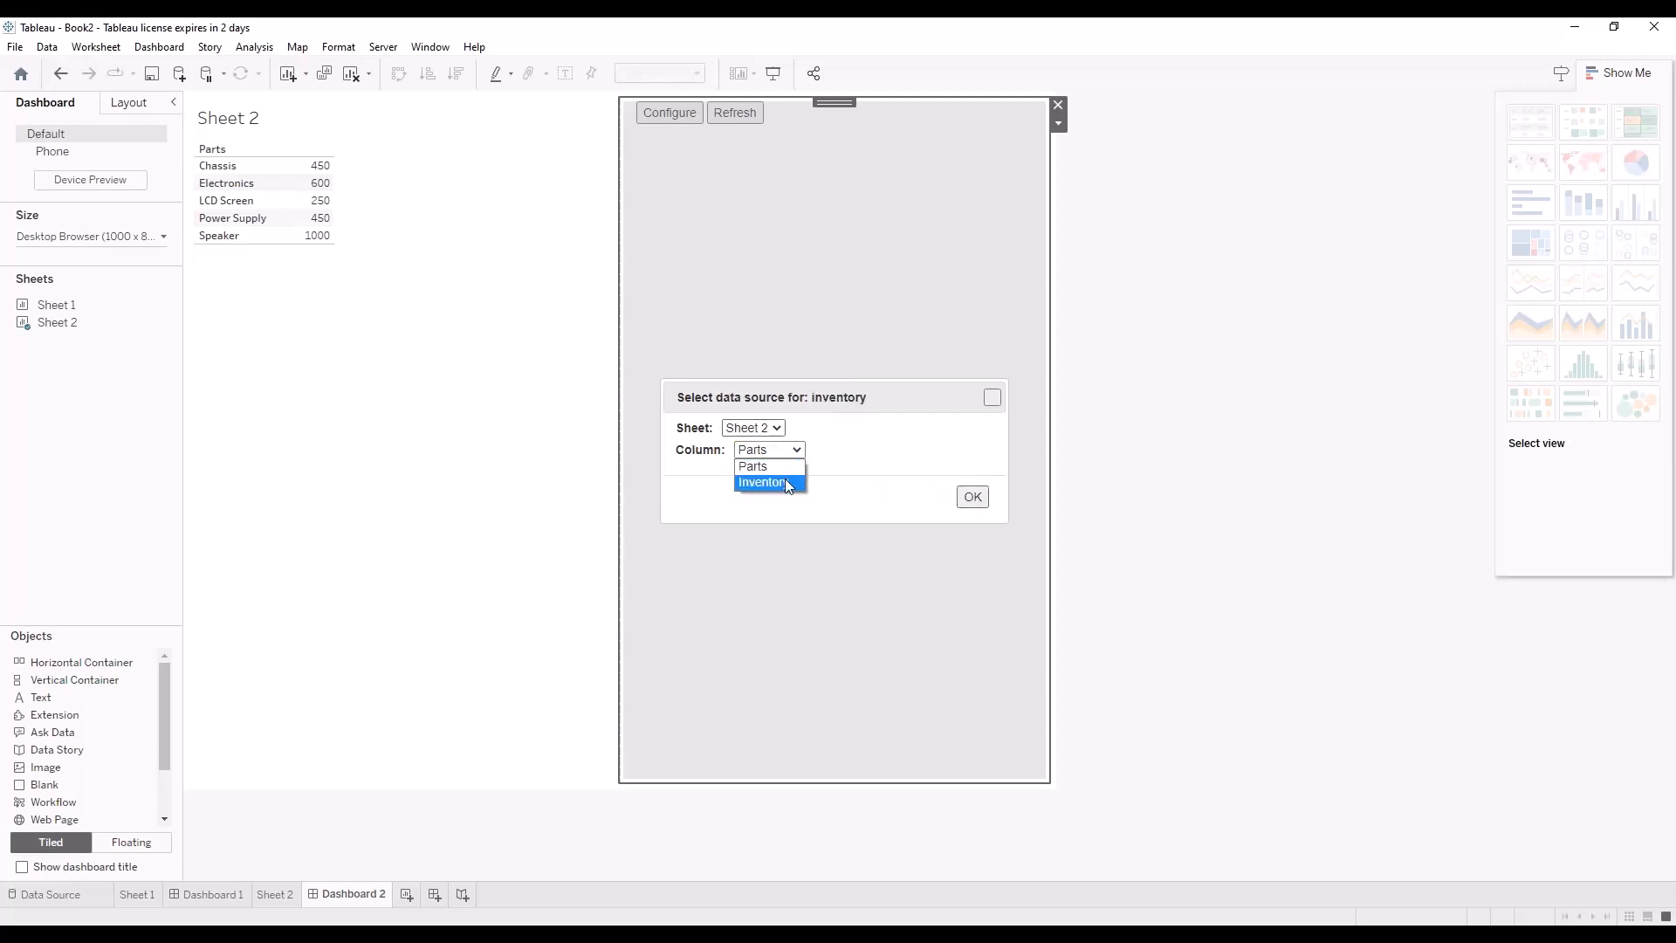
left_click(788, 484)
left_click(972, 496)
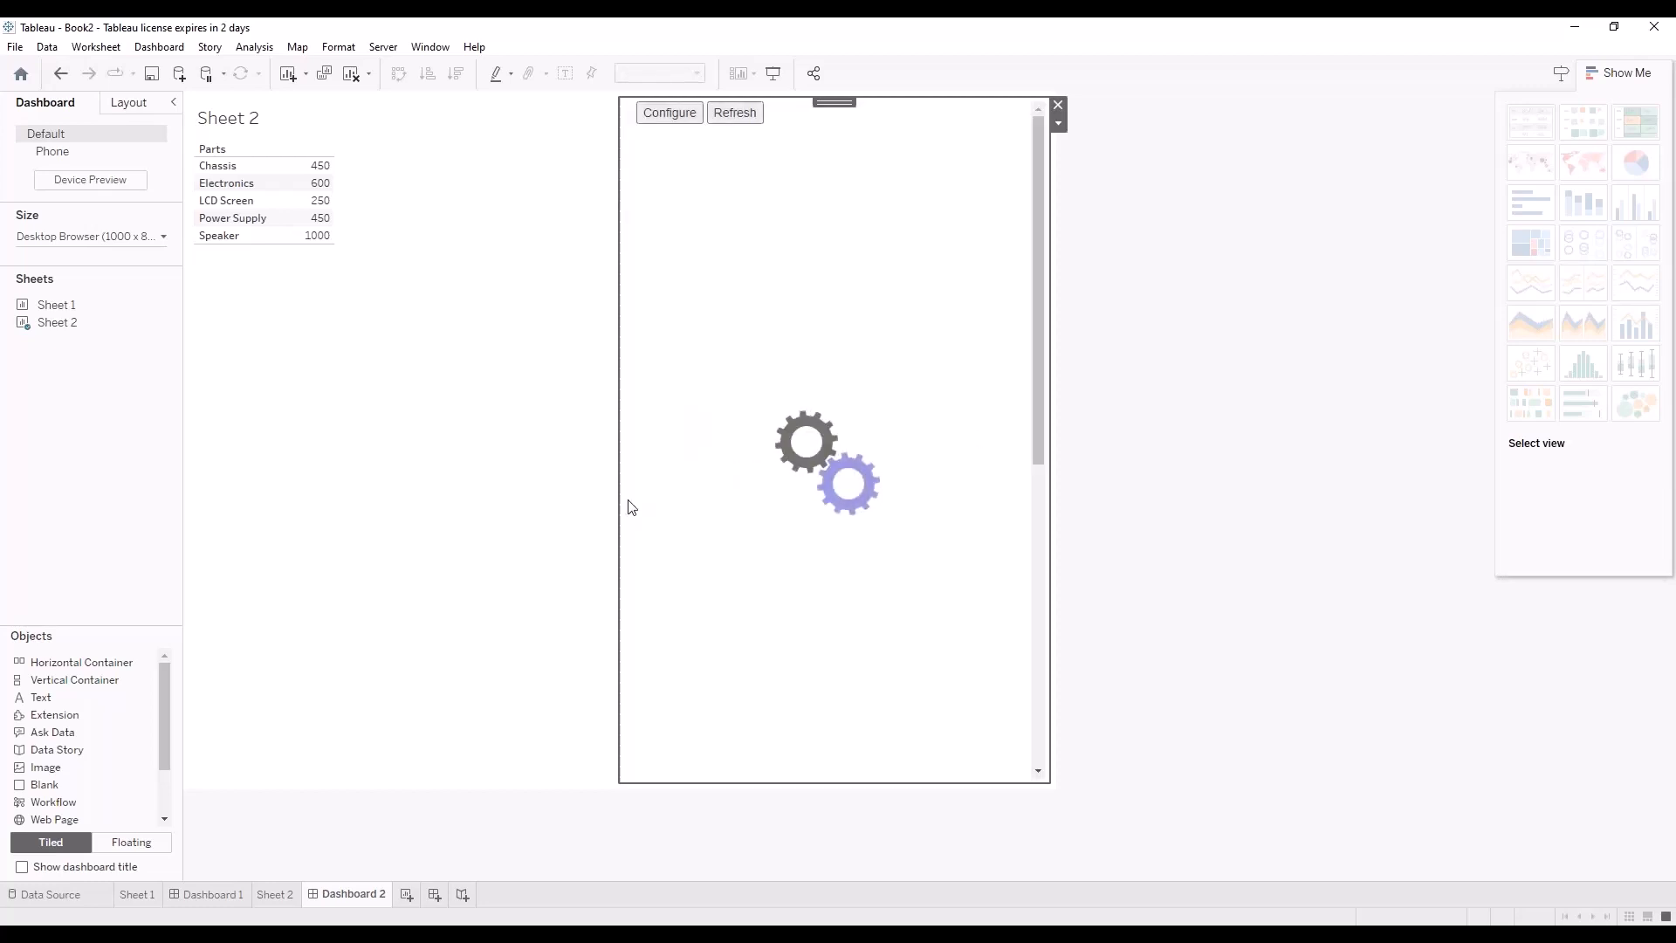
left_click_drag(621, 486, 553, 497)
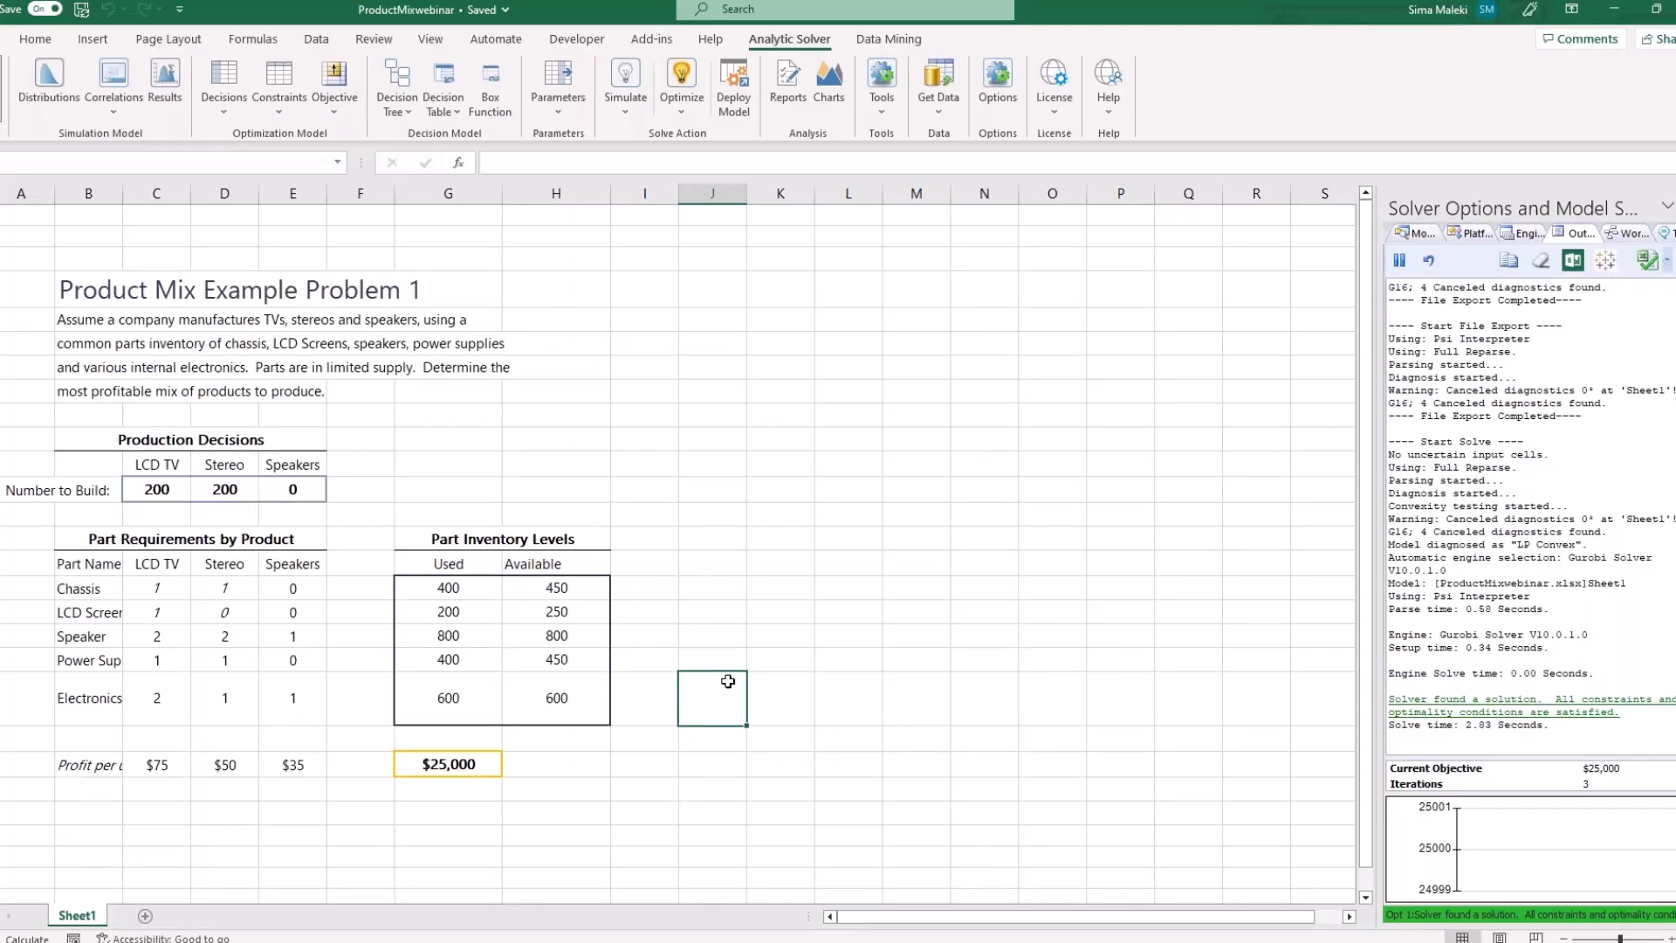
In Excel's ProductMixwebinar workbook, deploy the model as a Quick Test Web Page
left_click(661, 368)
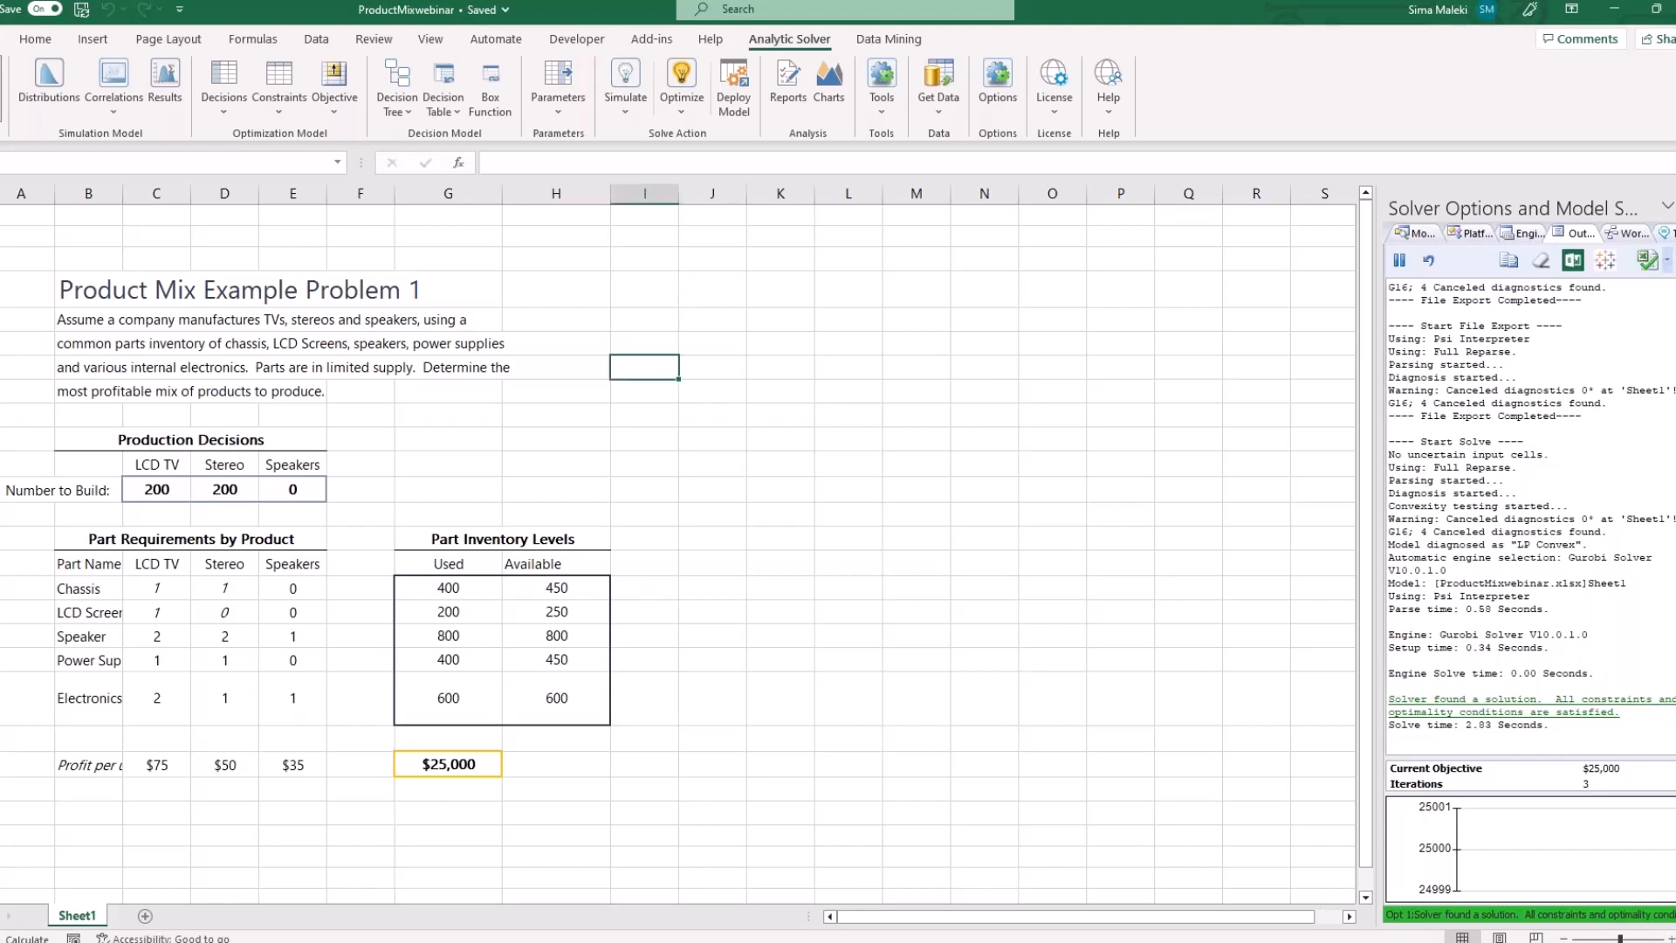
left_click(736, 103)
left_click(576, 628)
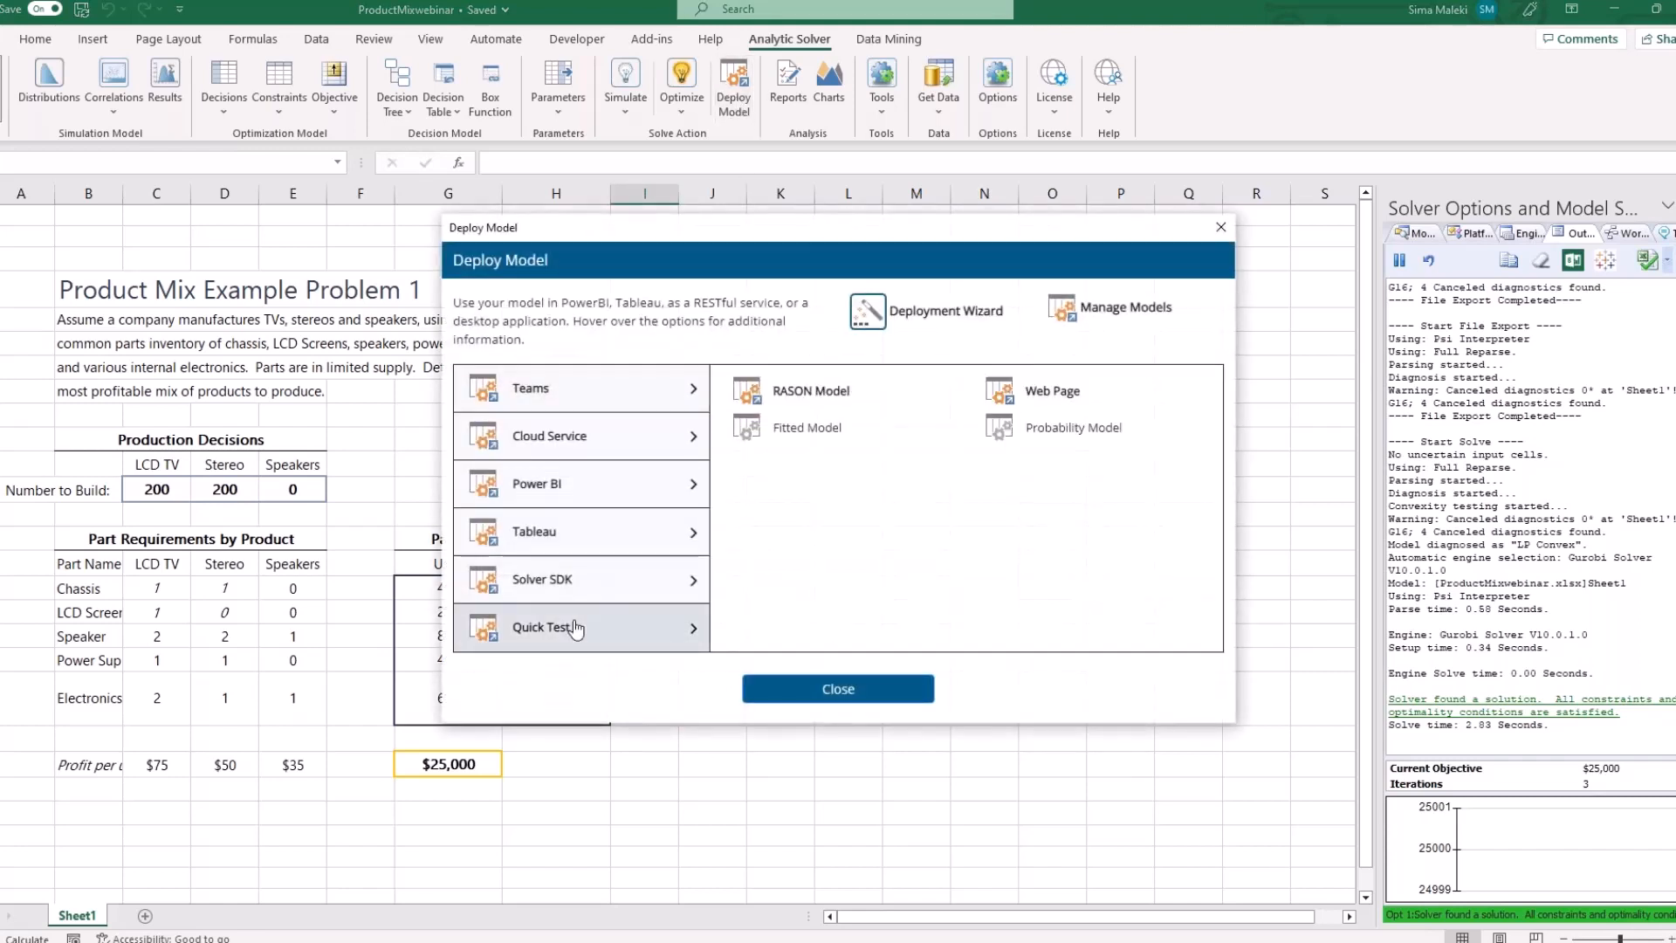
left_click_drag(913, 229, 799, 233)
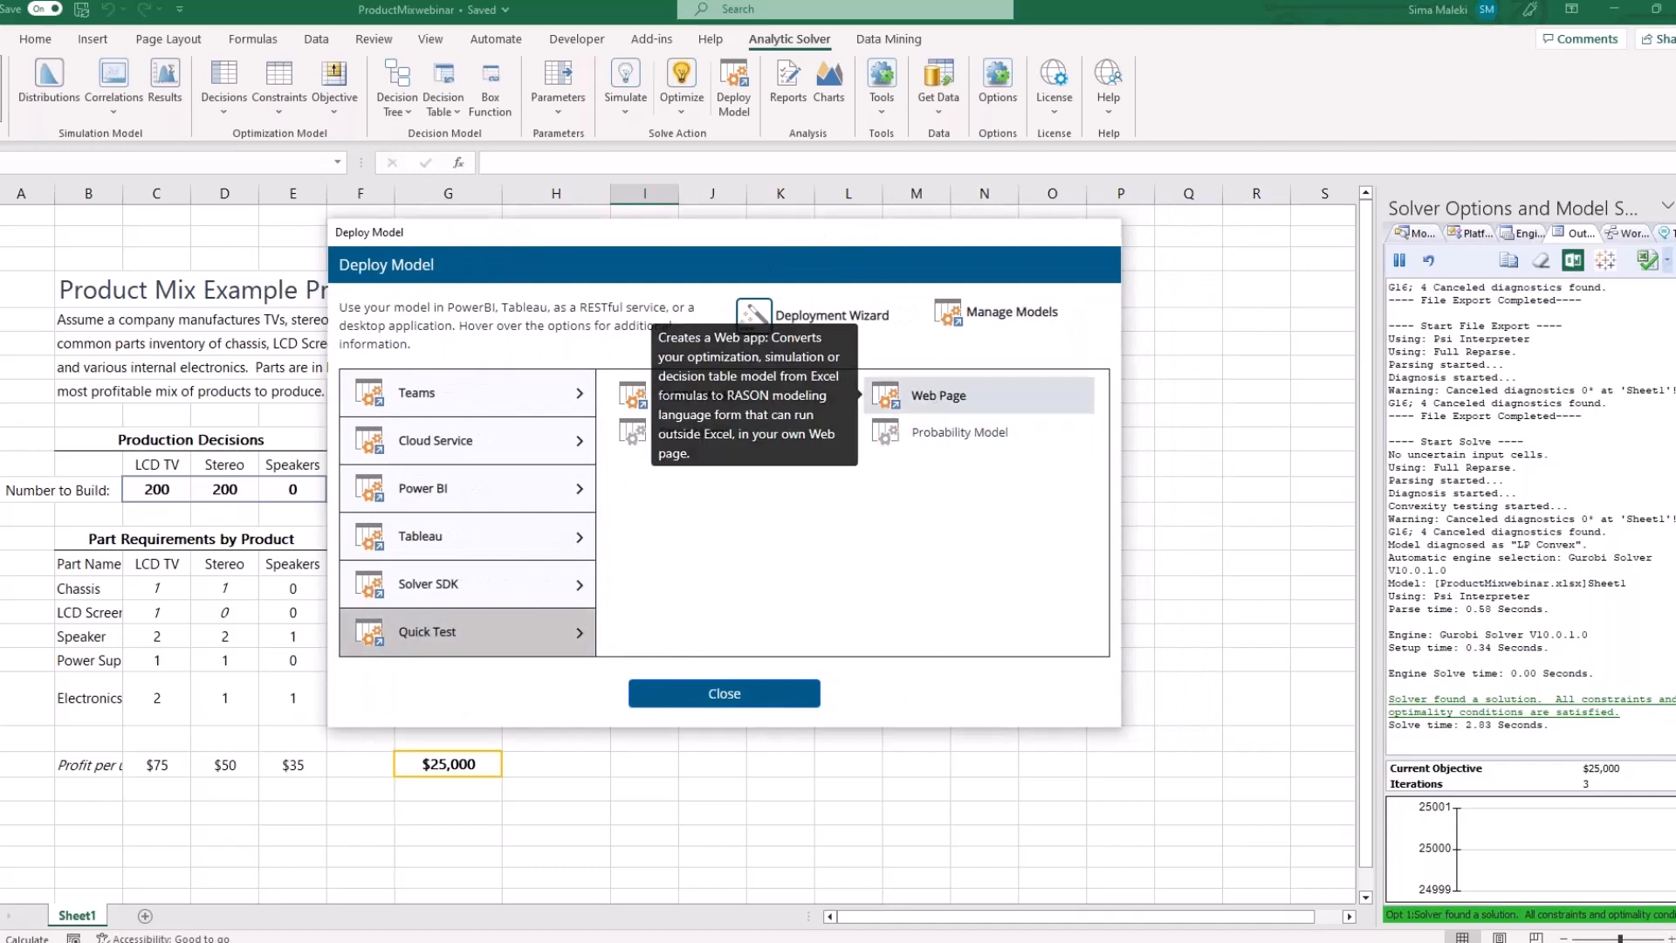
left_click(930, 395)
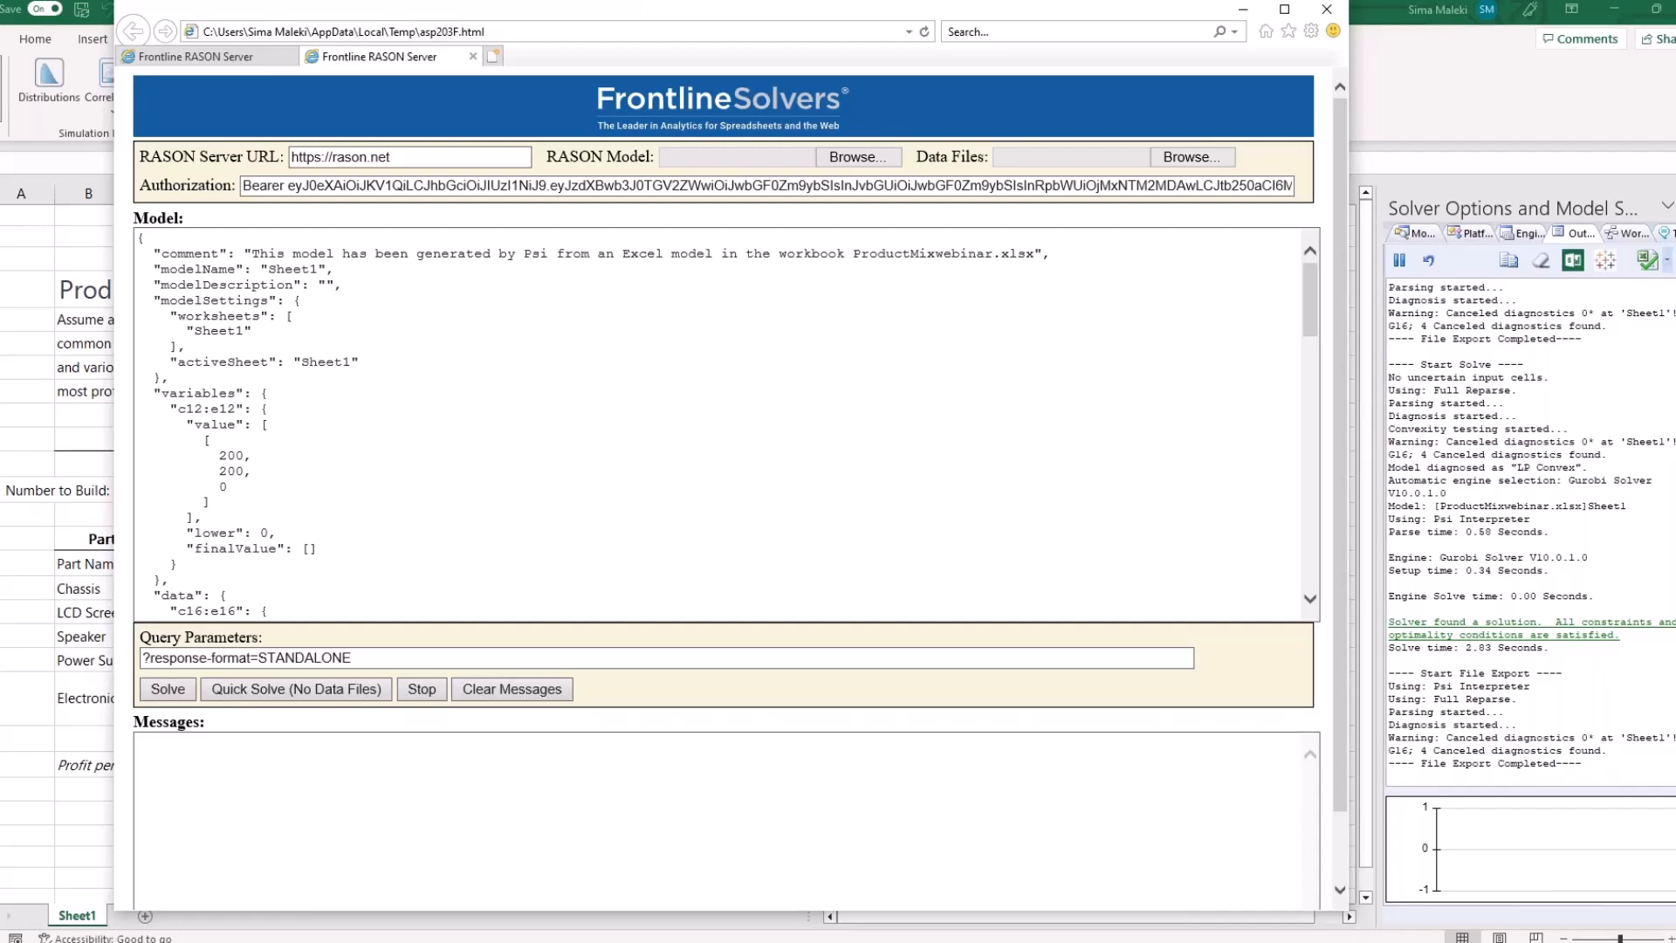
Run Quick Solve without data files on the generated RASON web page and review the returned messages
left_click(297, 692)
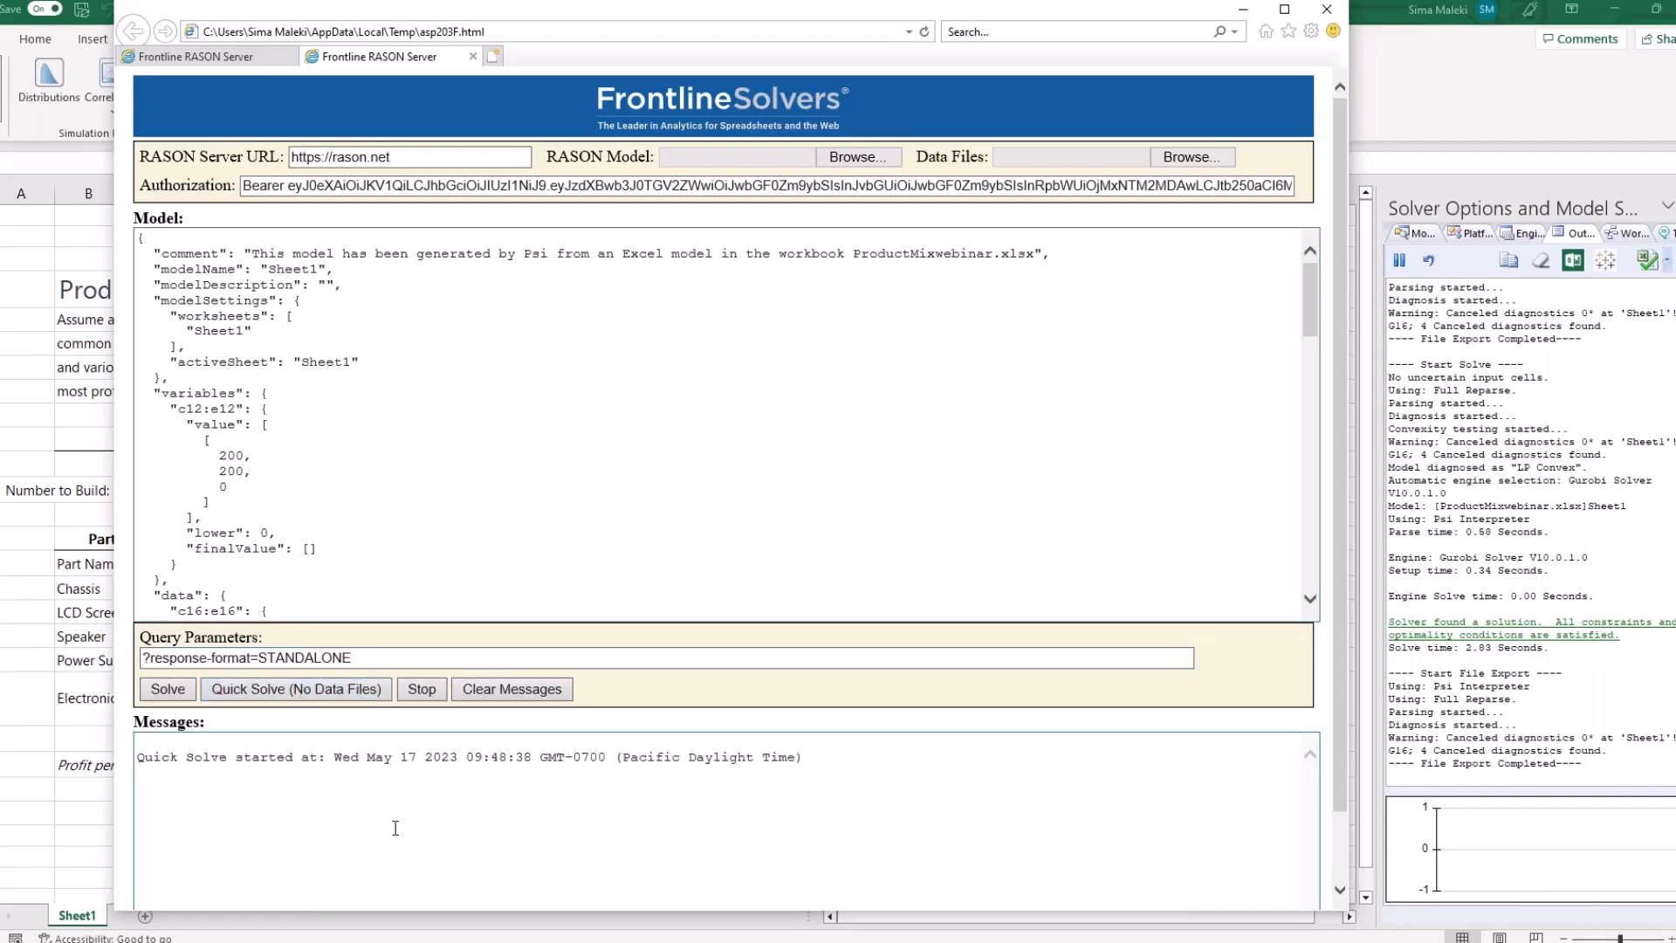
scroll(526, 763, "down", 1)
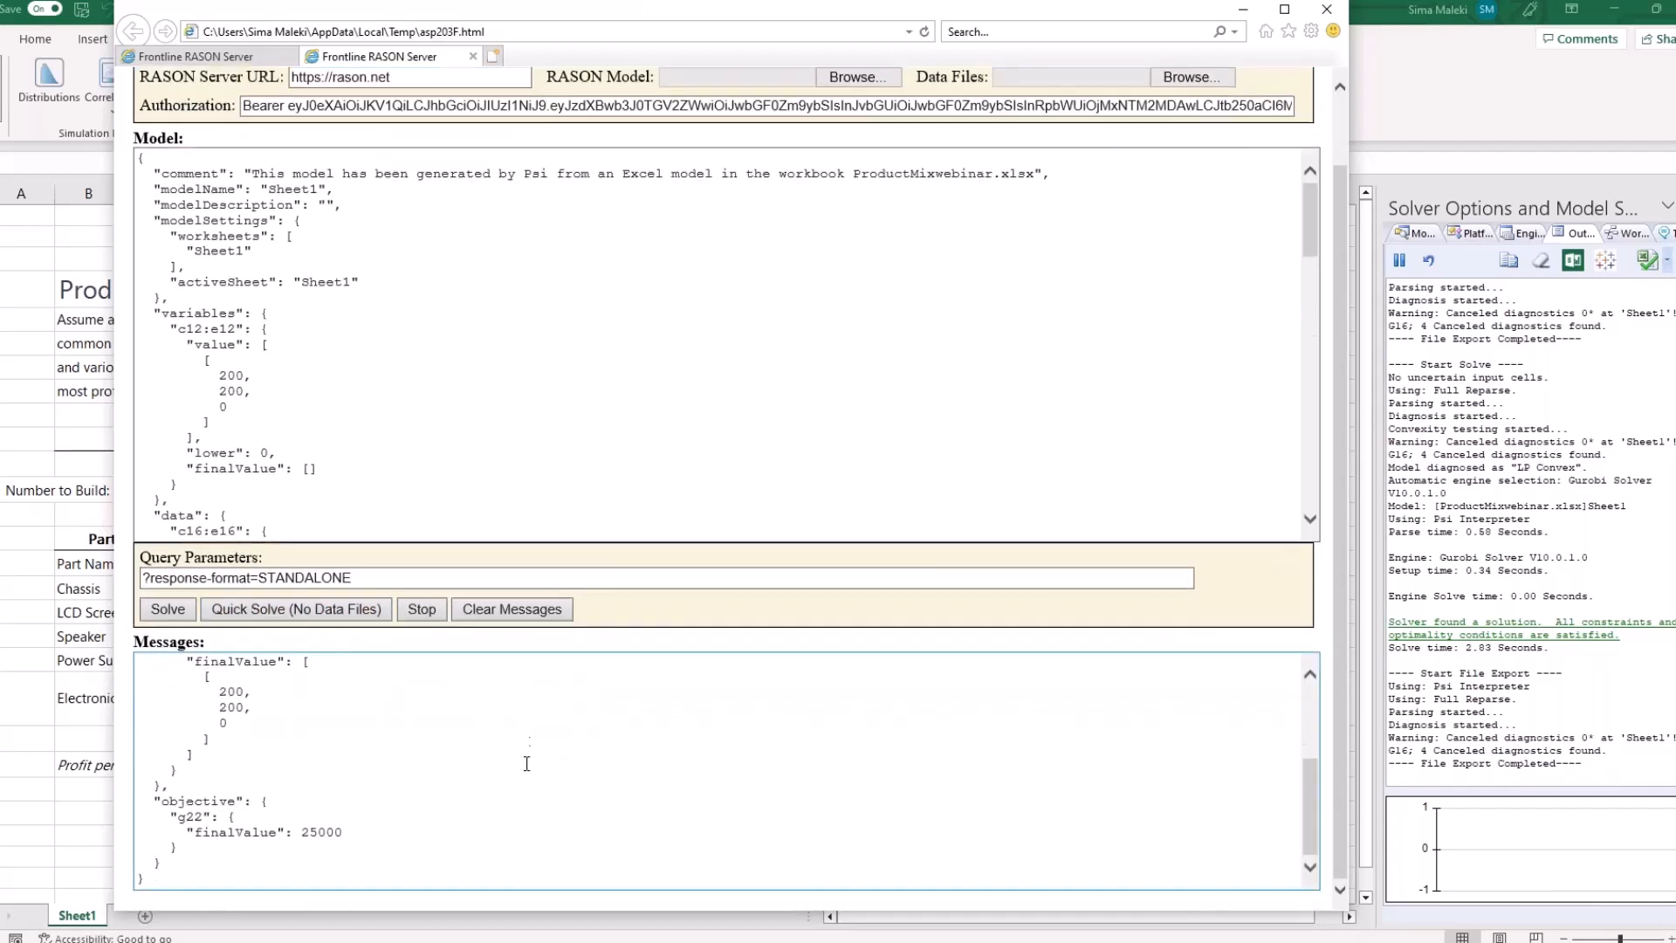
scroll(404, 826, "up", 1)
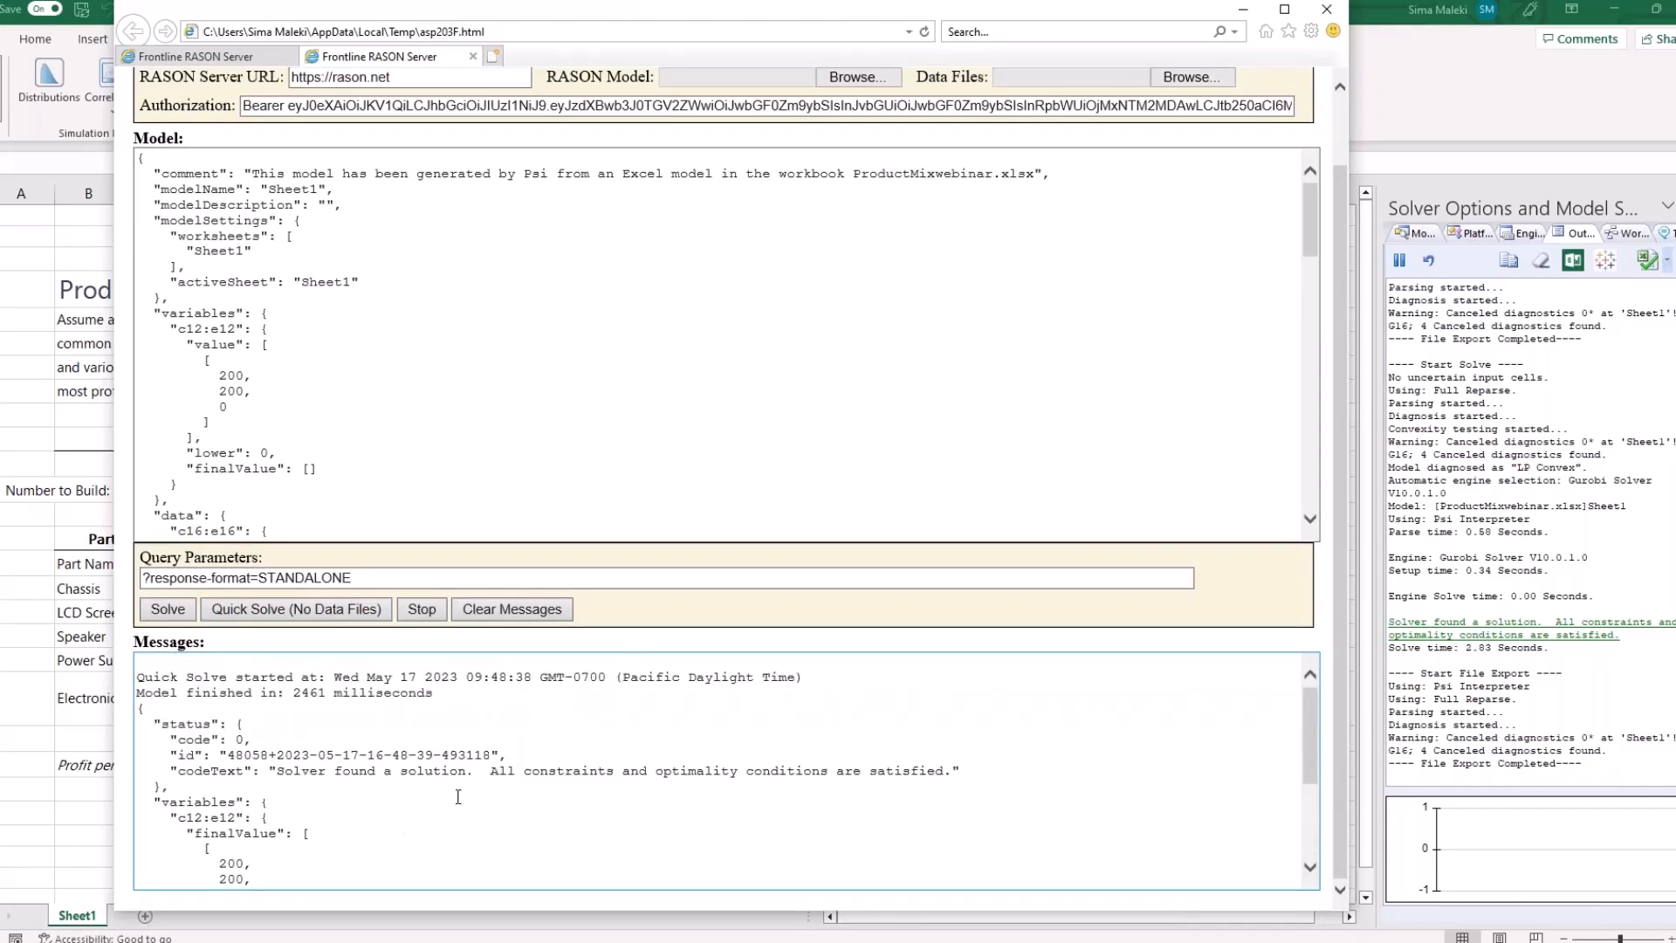
Examine the generated web page's HTML source through its model and solve functions, and return to the PowerPoint slide show
right_click(658, 559)
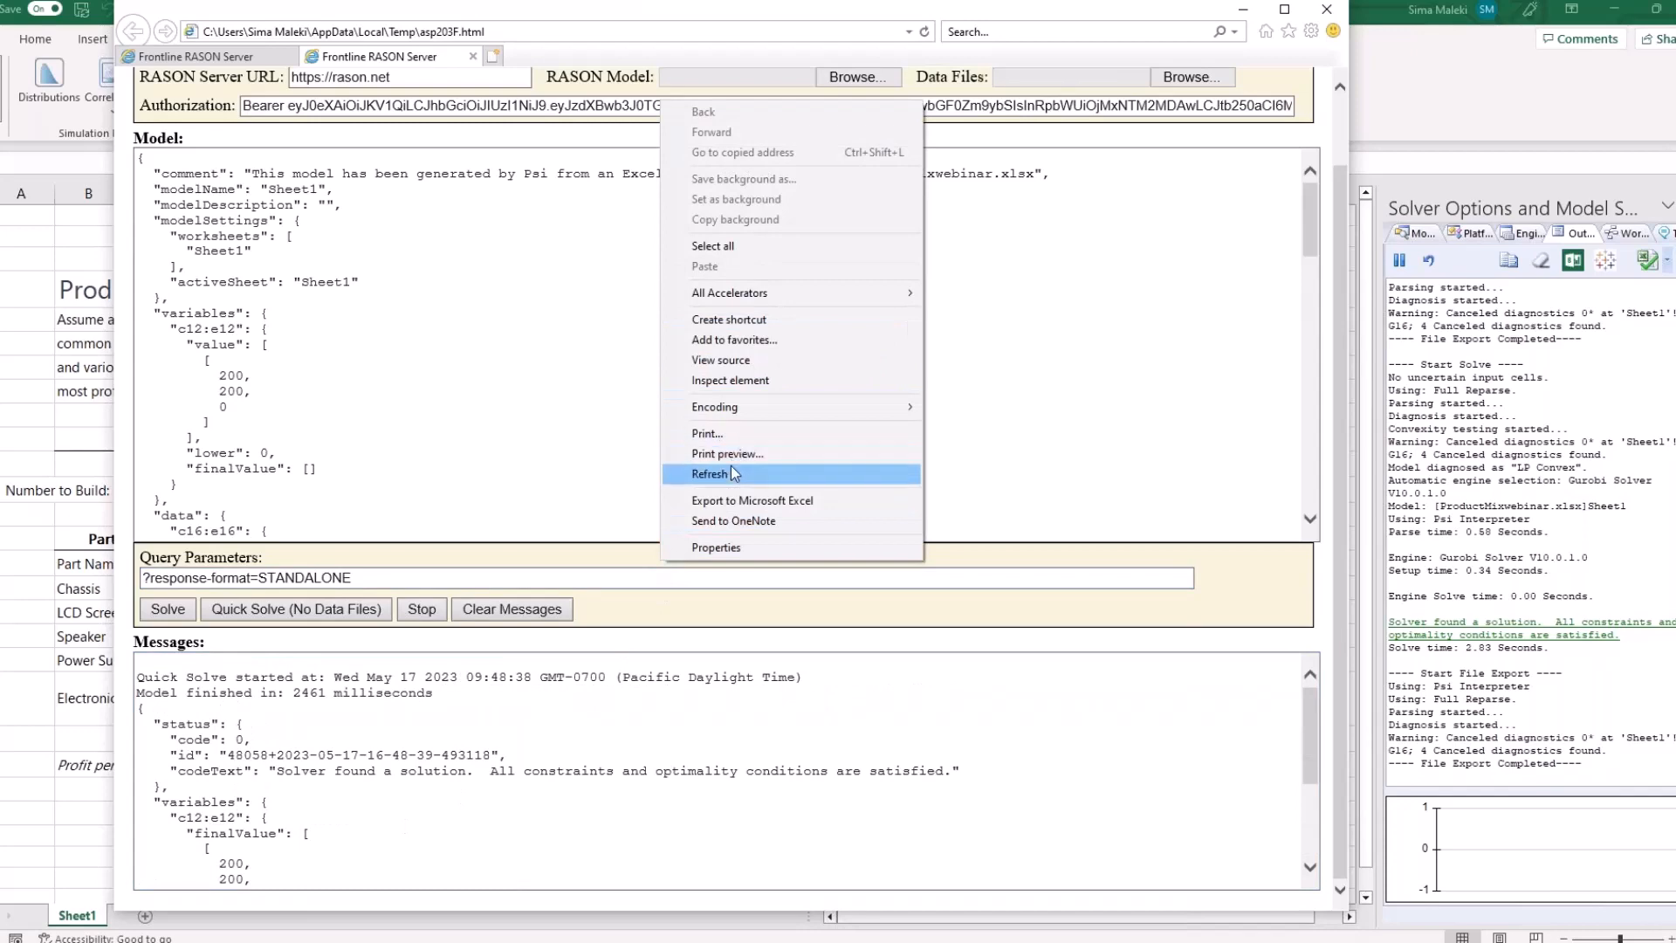
left_click(718, 359)
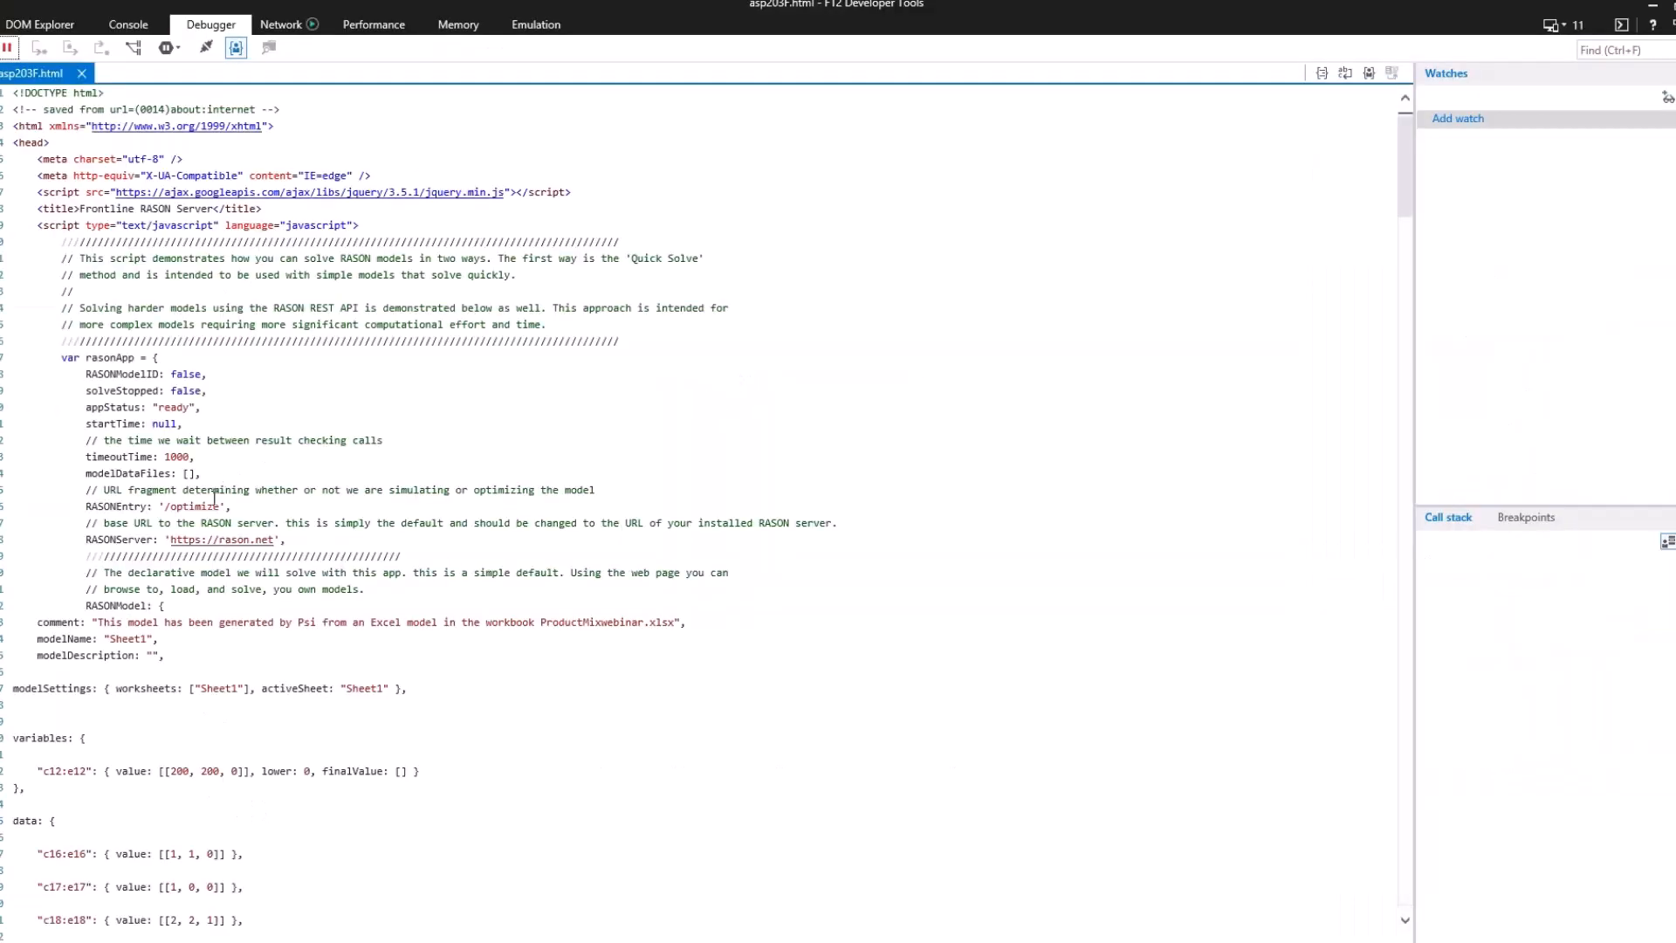
scroll(214, 497, "down", 1)
scroll(212, 496, "down", 20)
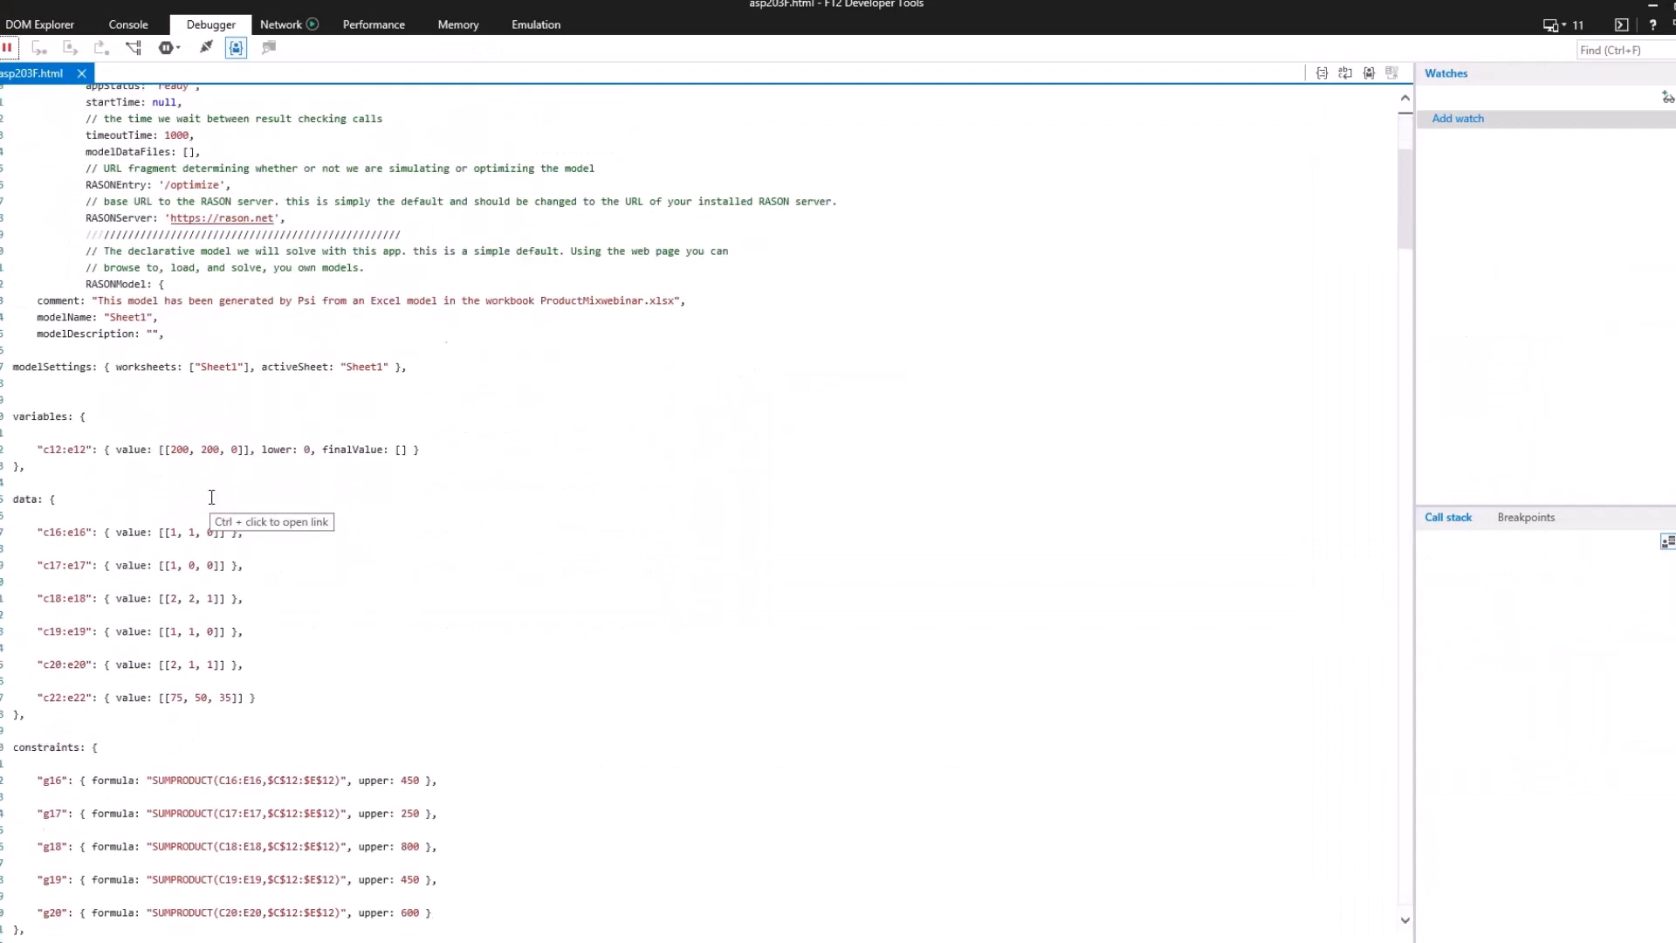
scroll(211, 510, "down", 12)
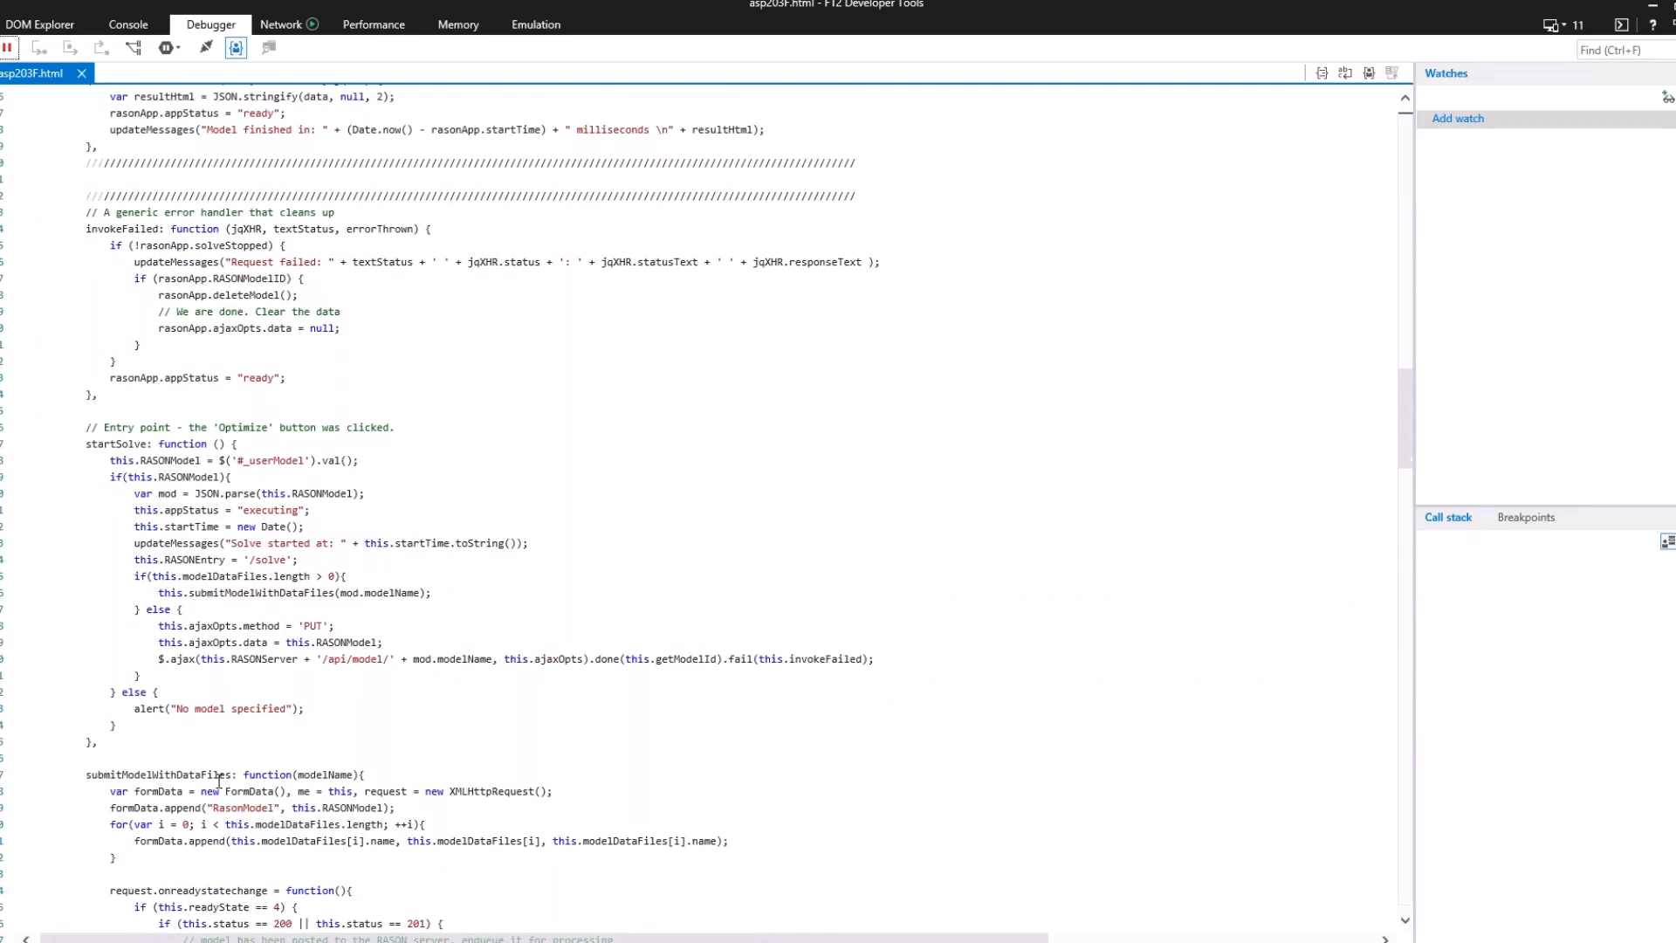
scroll(223, 790, "down", 15)
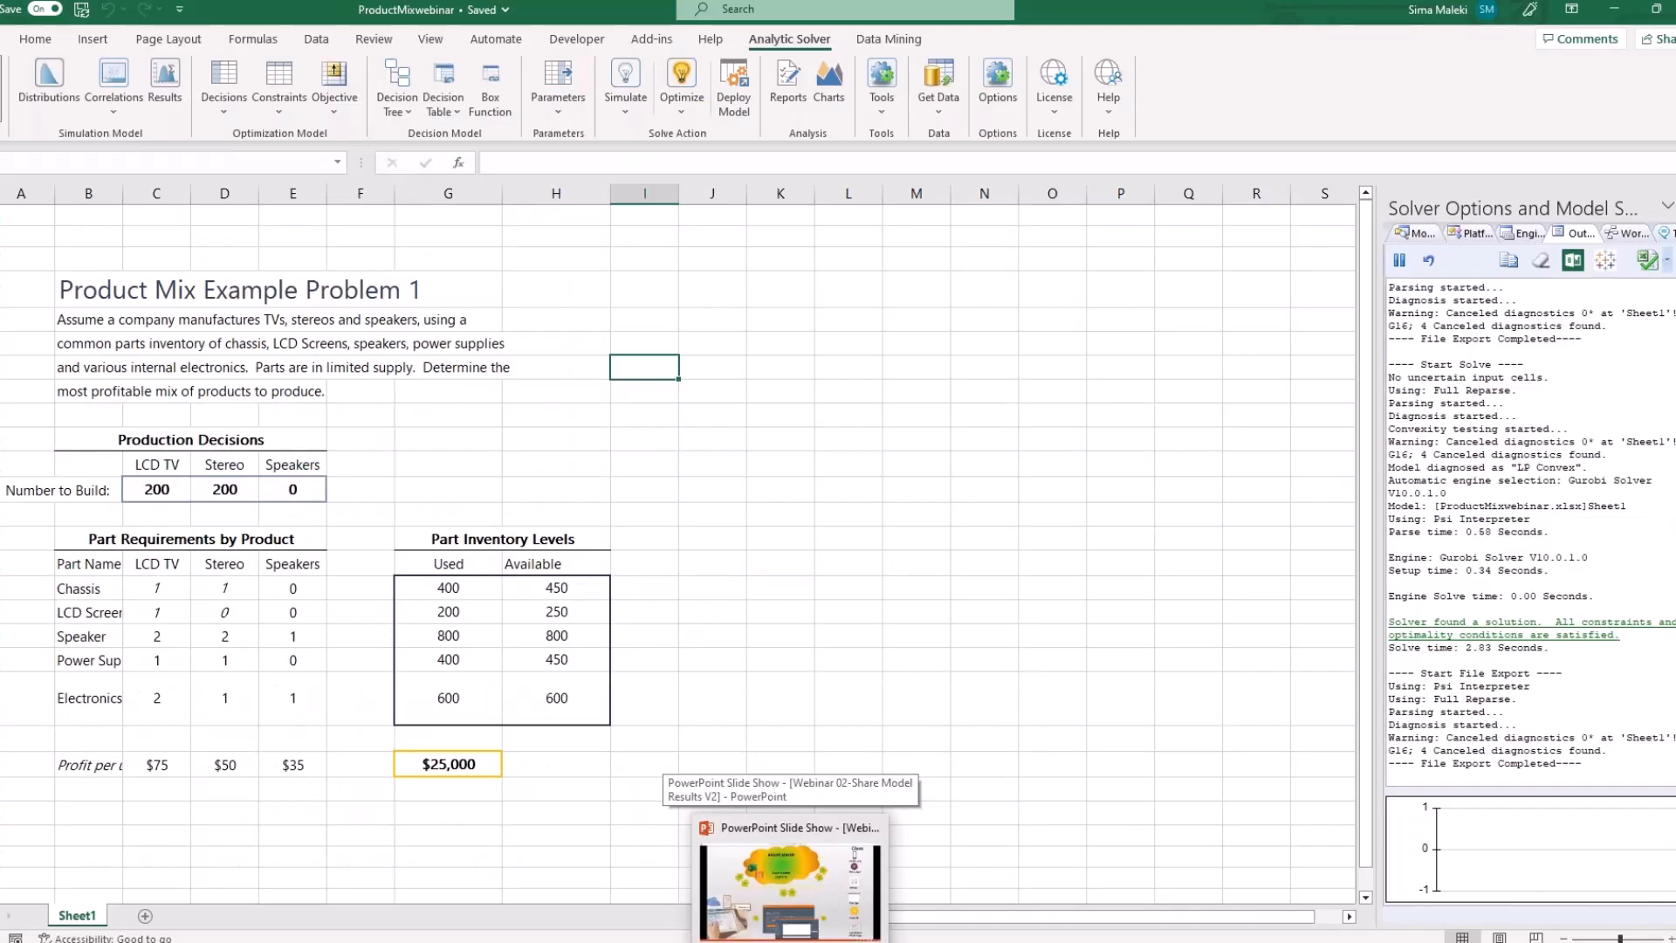
left_click(790, 886)
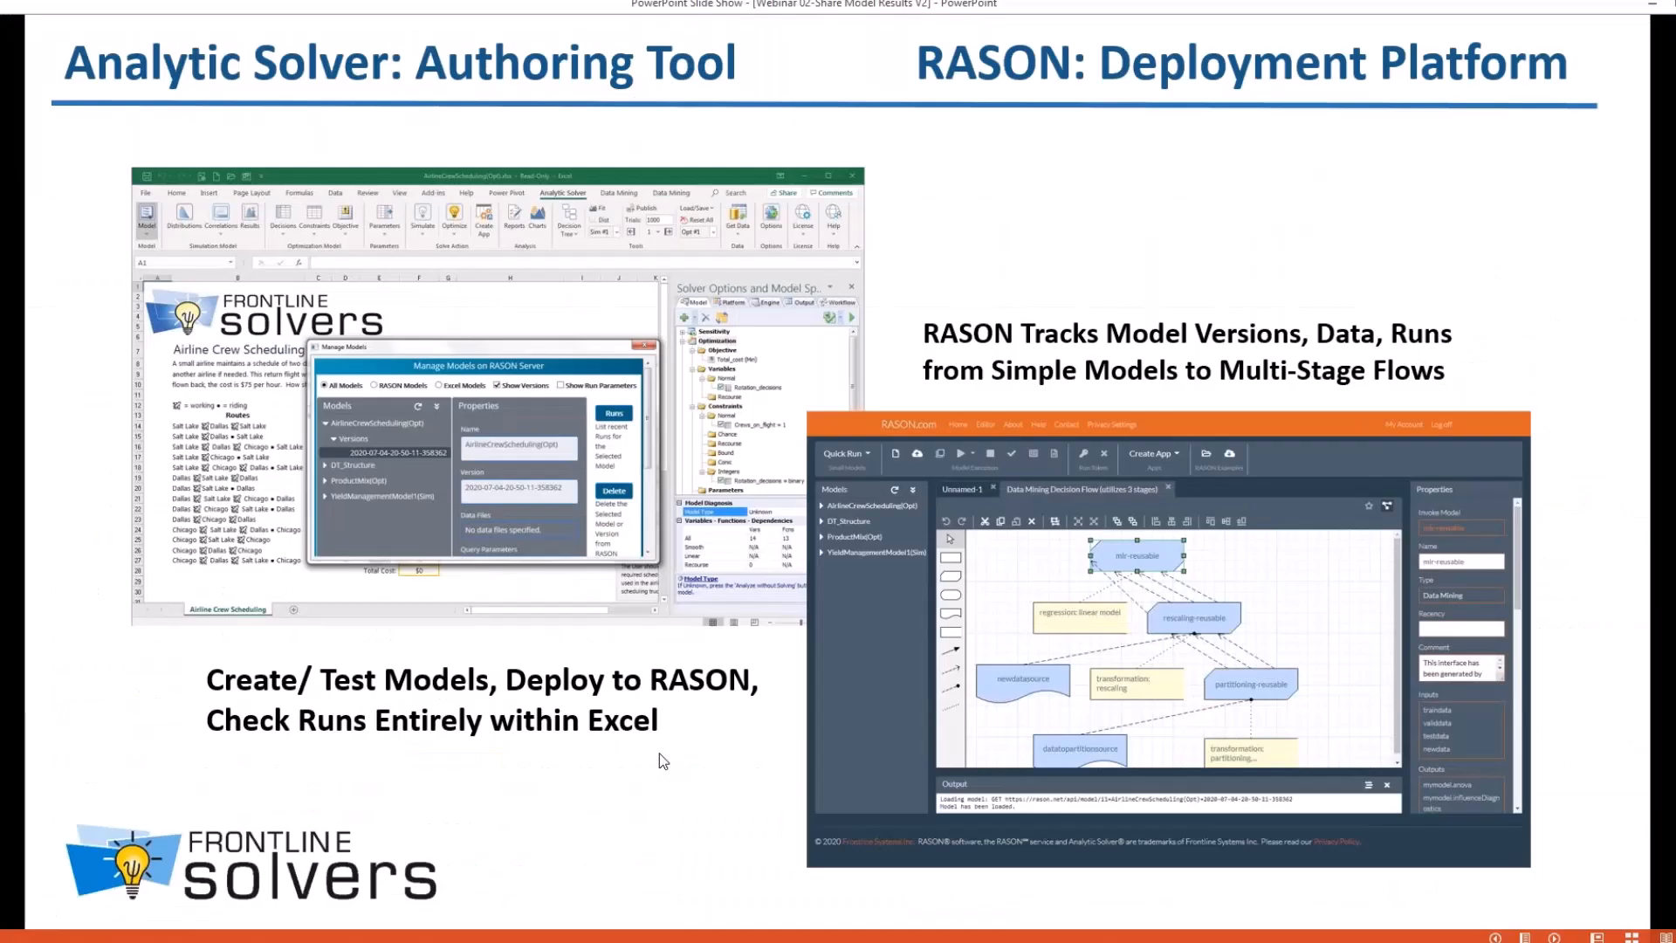